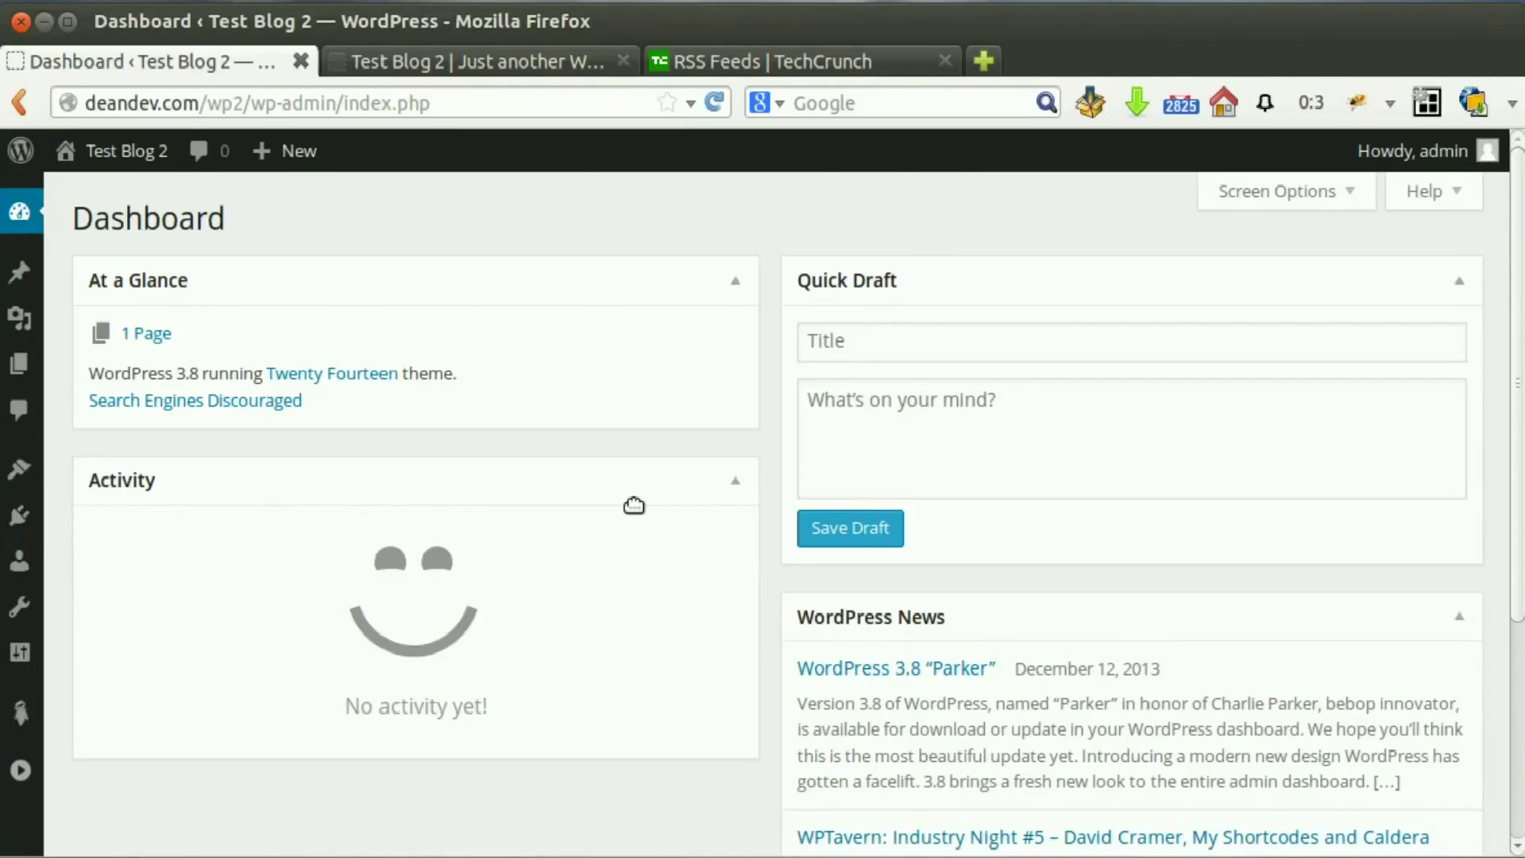
- Reload the Test Blog 2 front page and check whether it has any published content
click(560, 65)
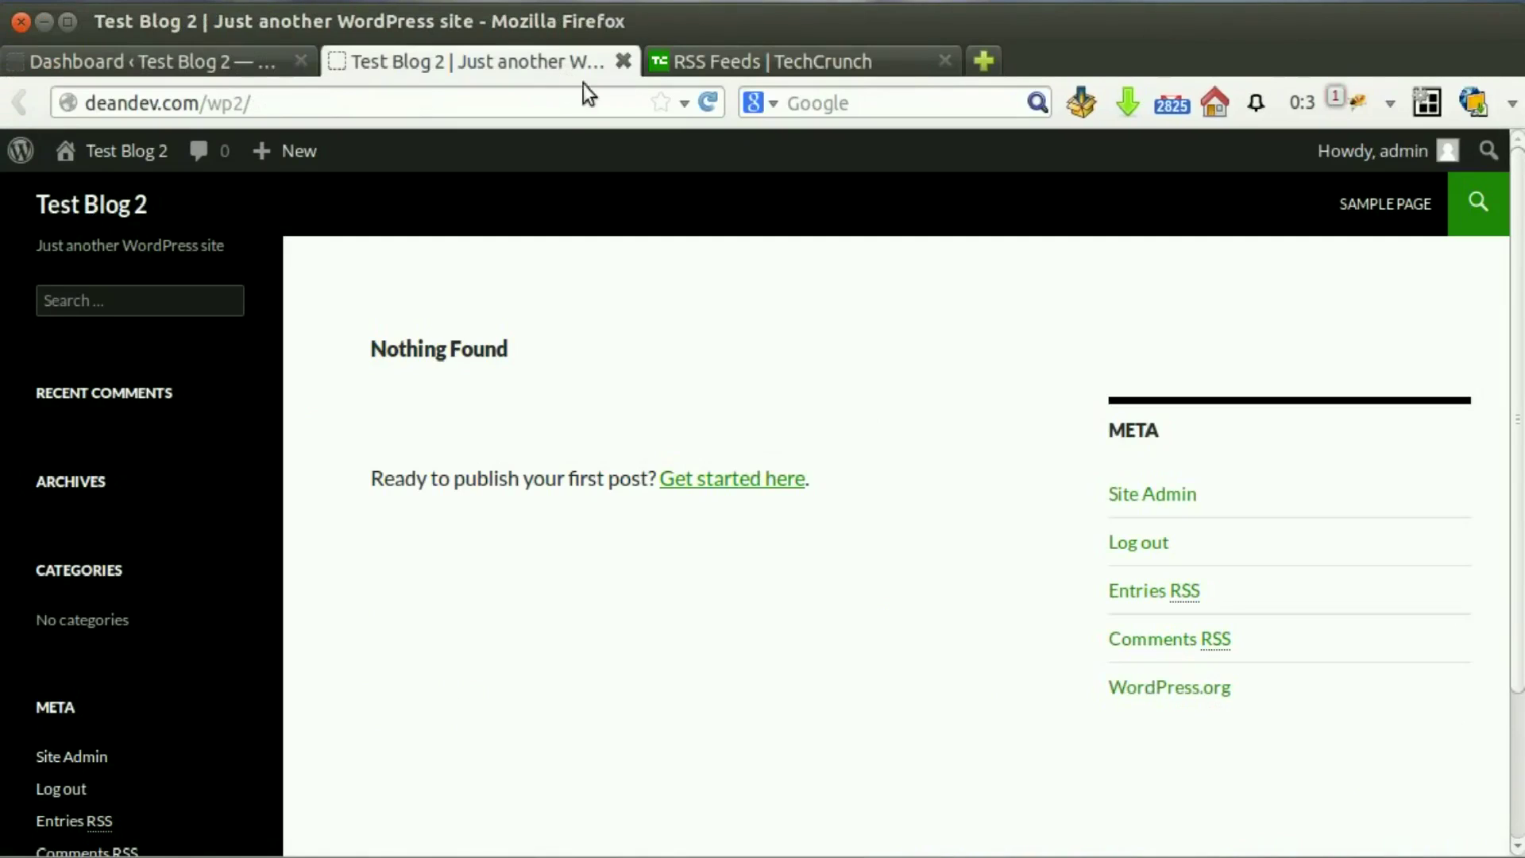
click(704, 102)
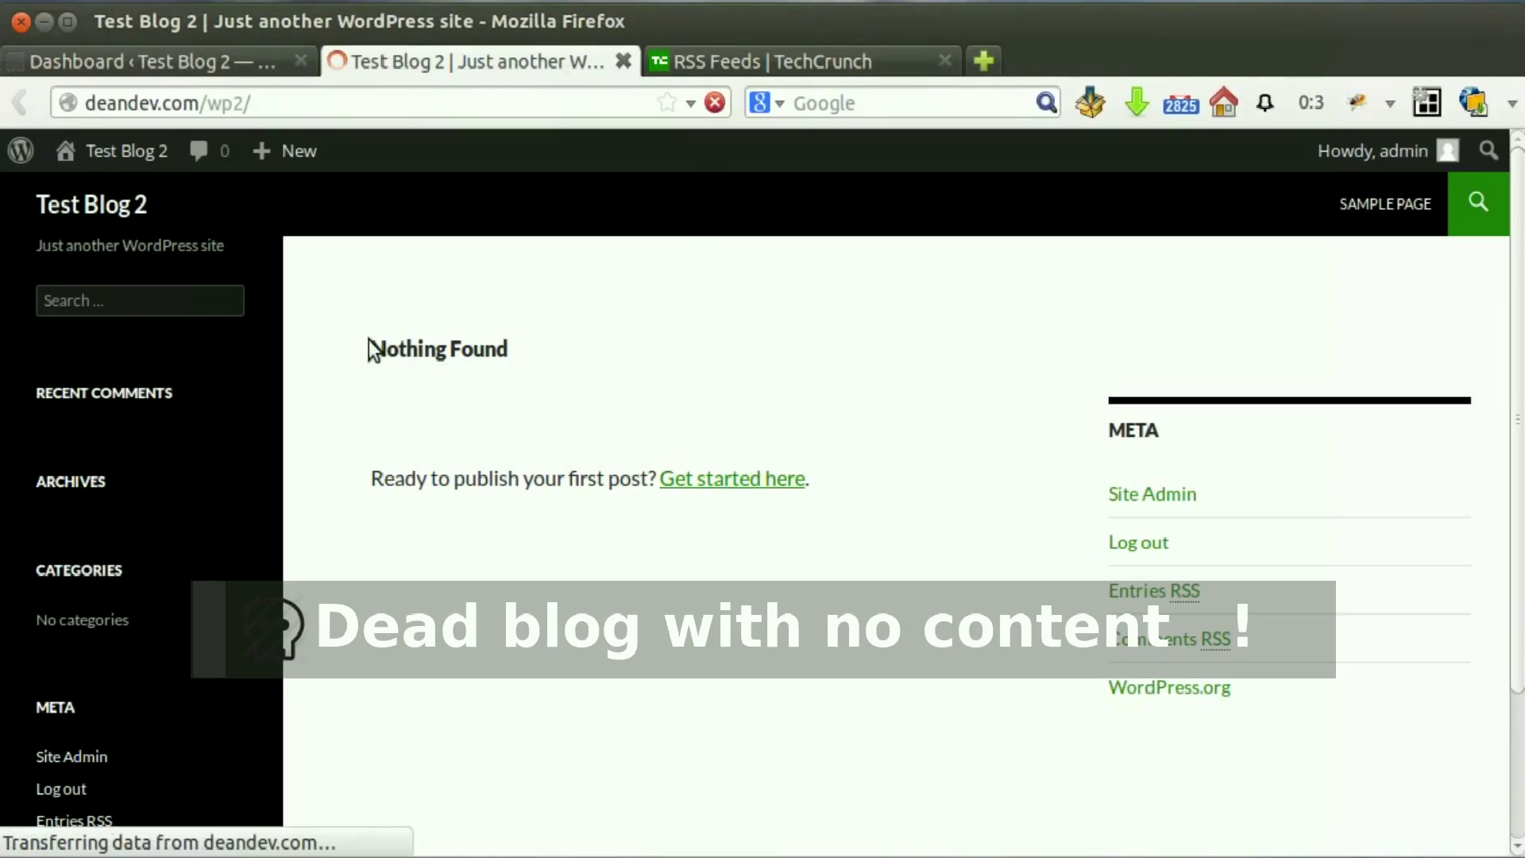
triple_click(512, 360)
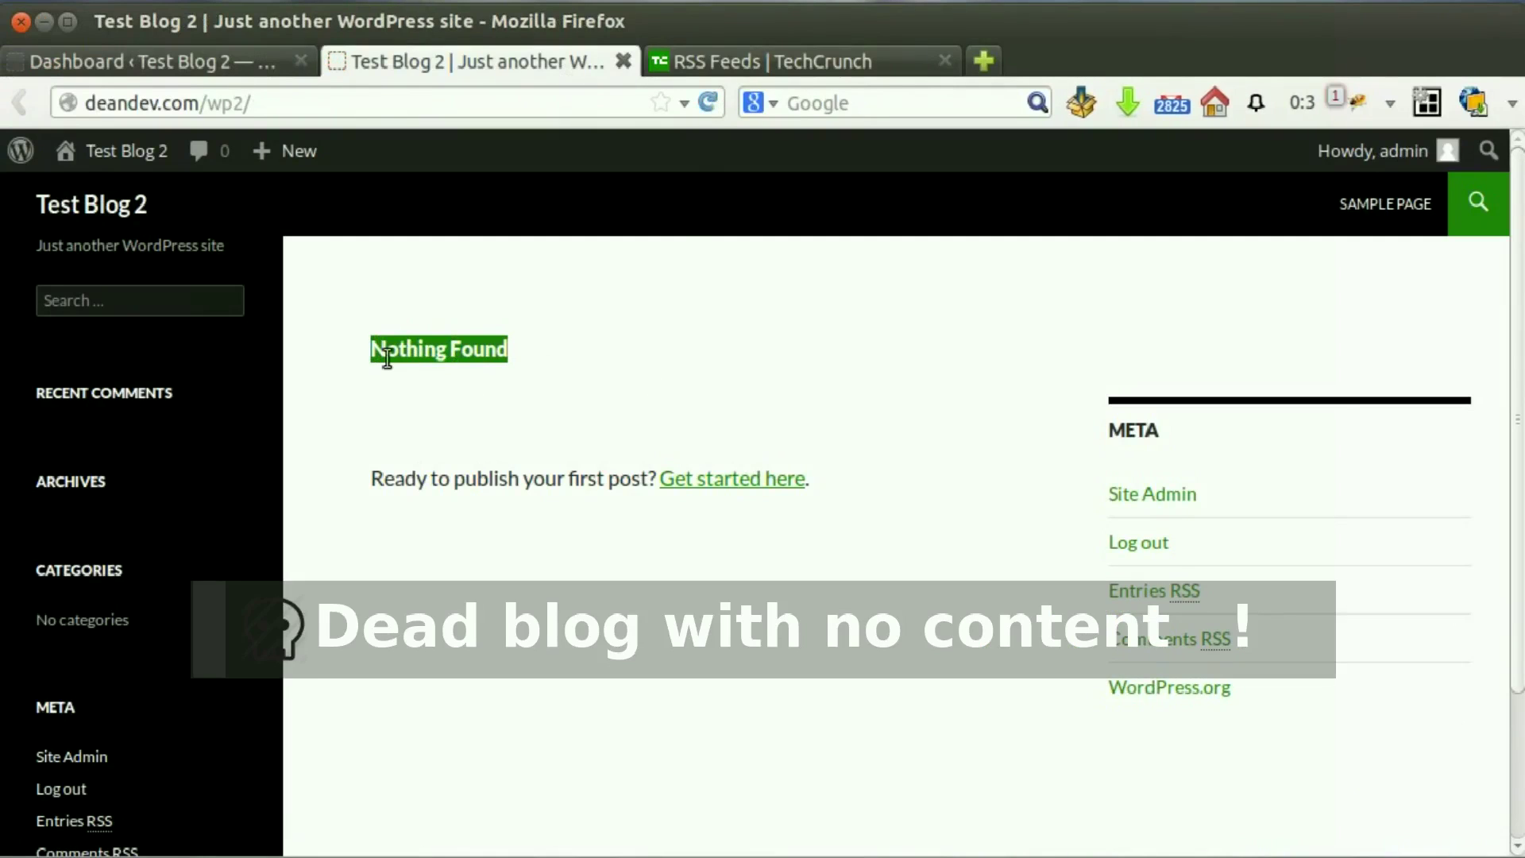
- Start a new WP Automatic campaign from the blog's dashboard and title it "Articles Camp"
click(205, 61)
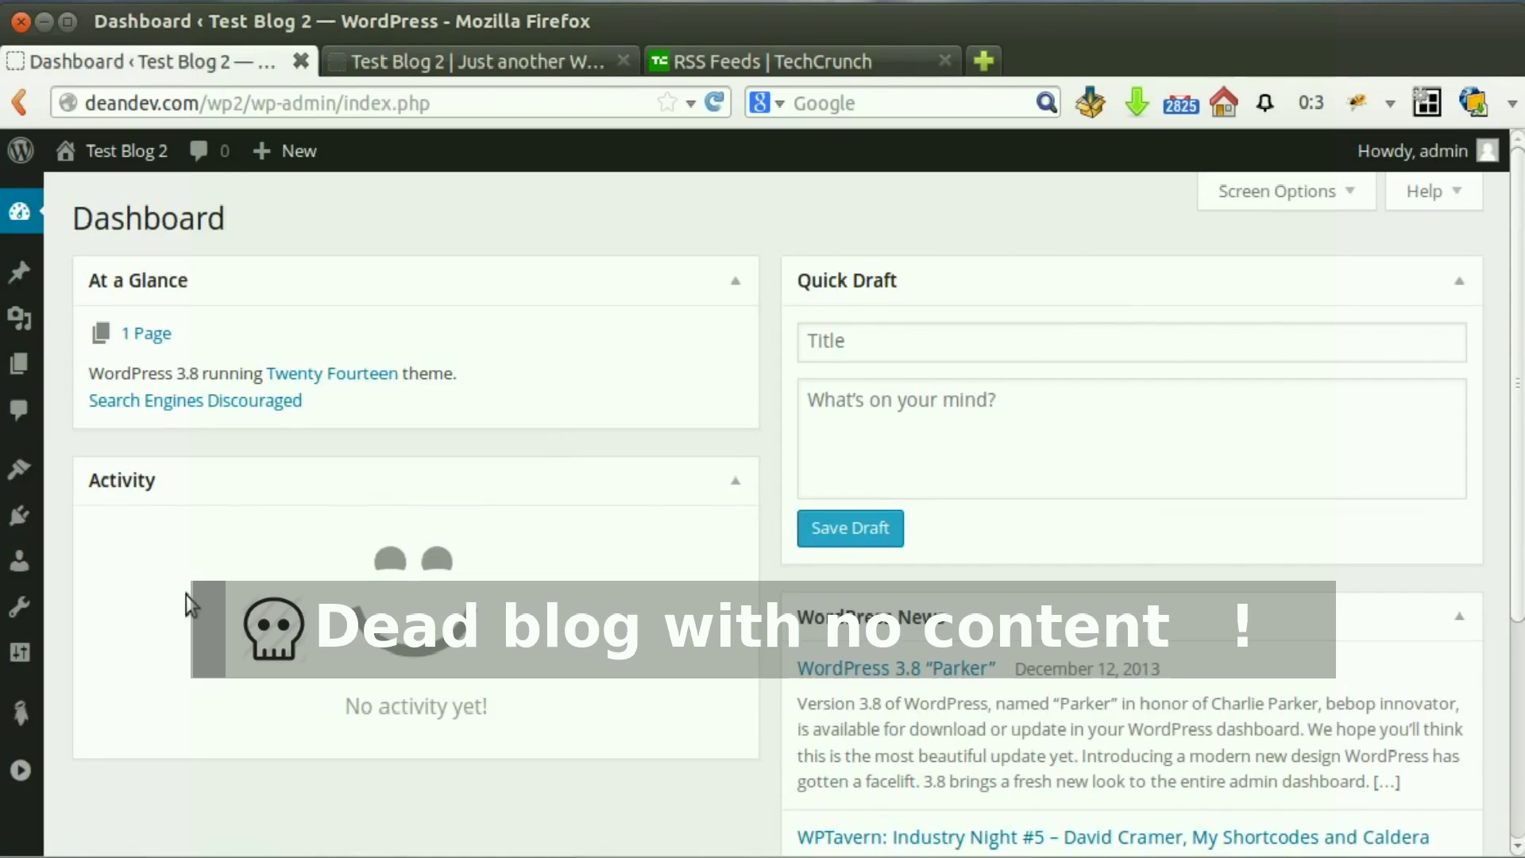
mouse_move(24, 712)
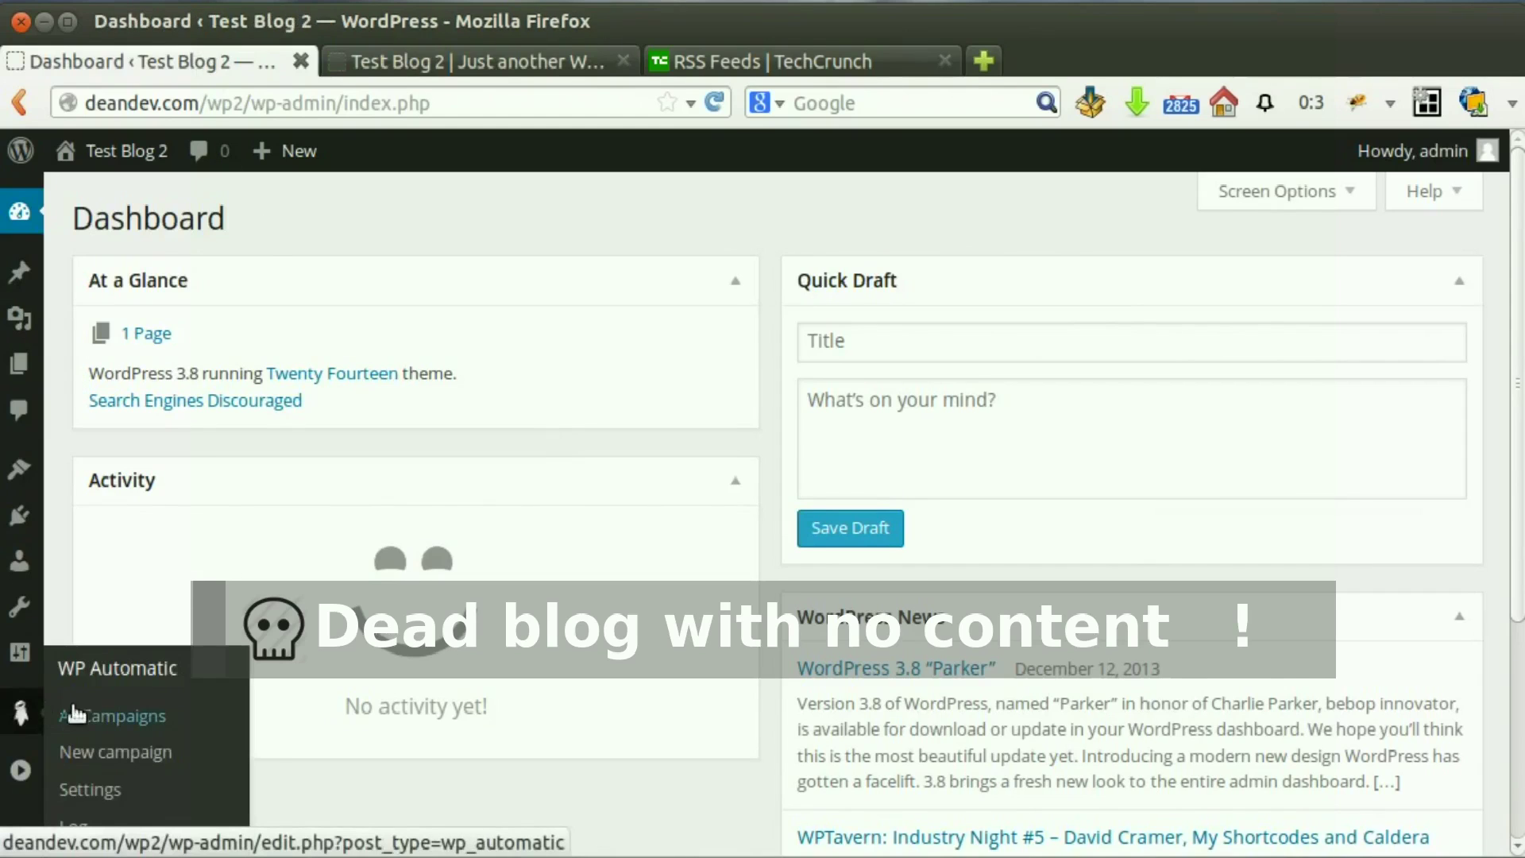
click(102, 759)
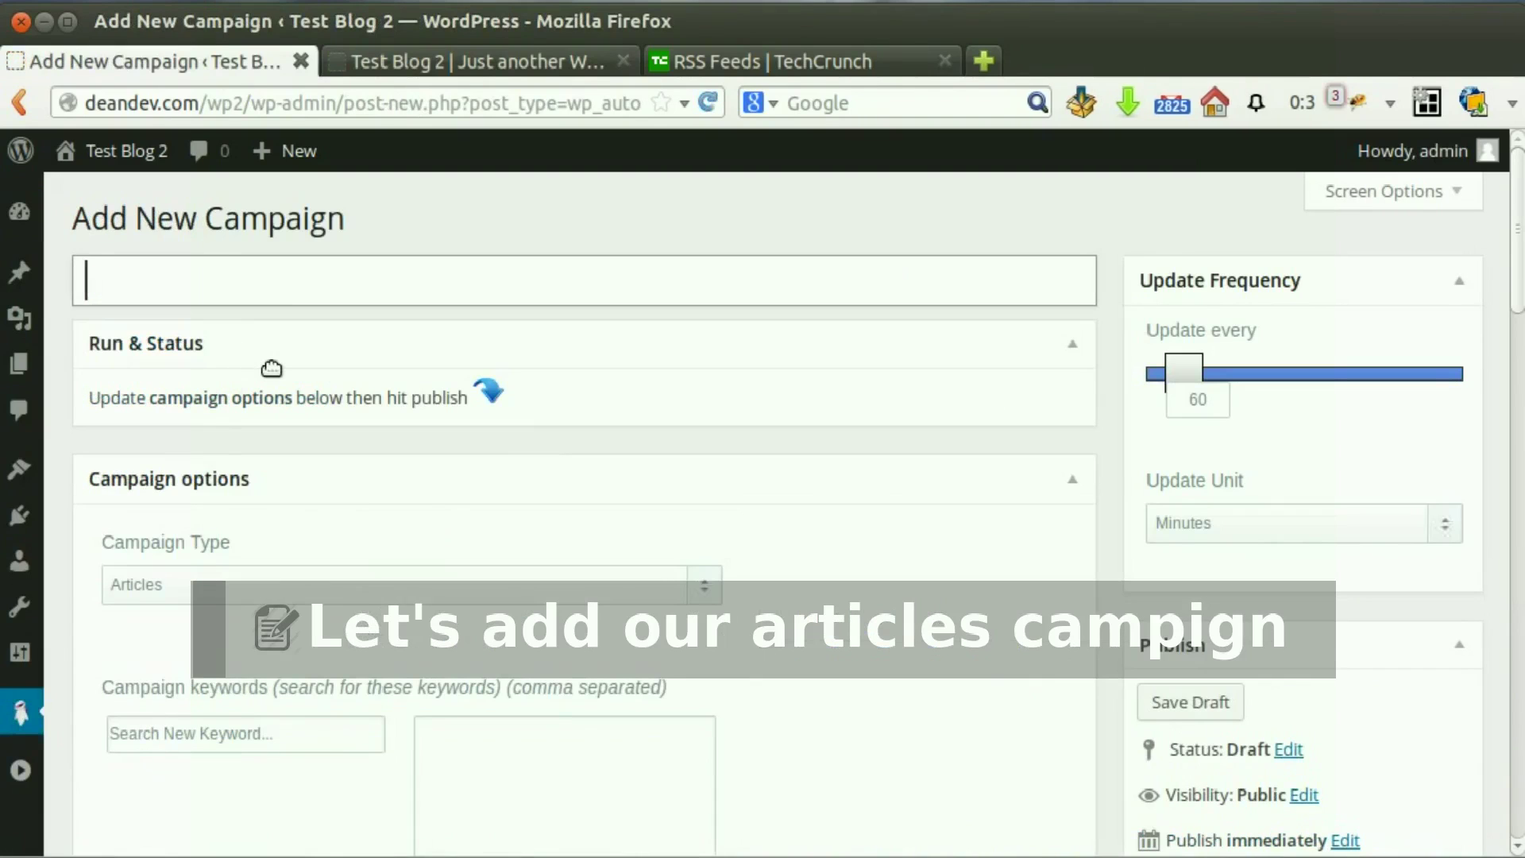
text(icles C)
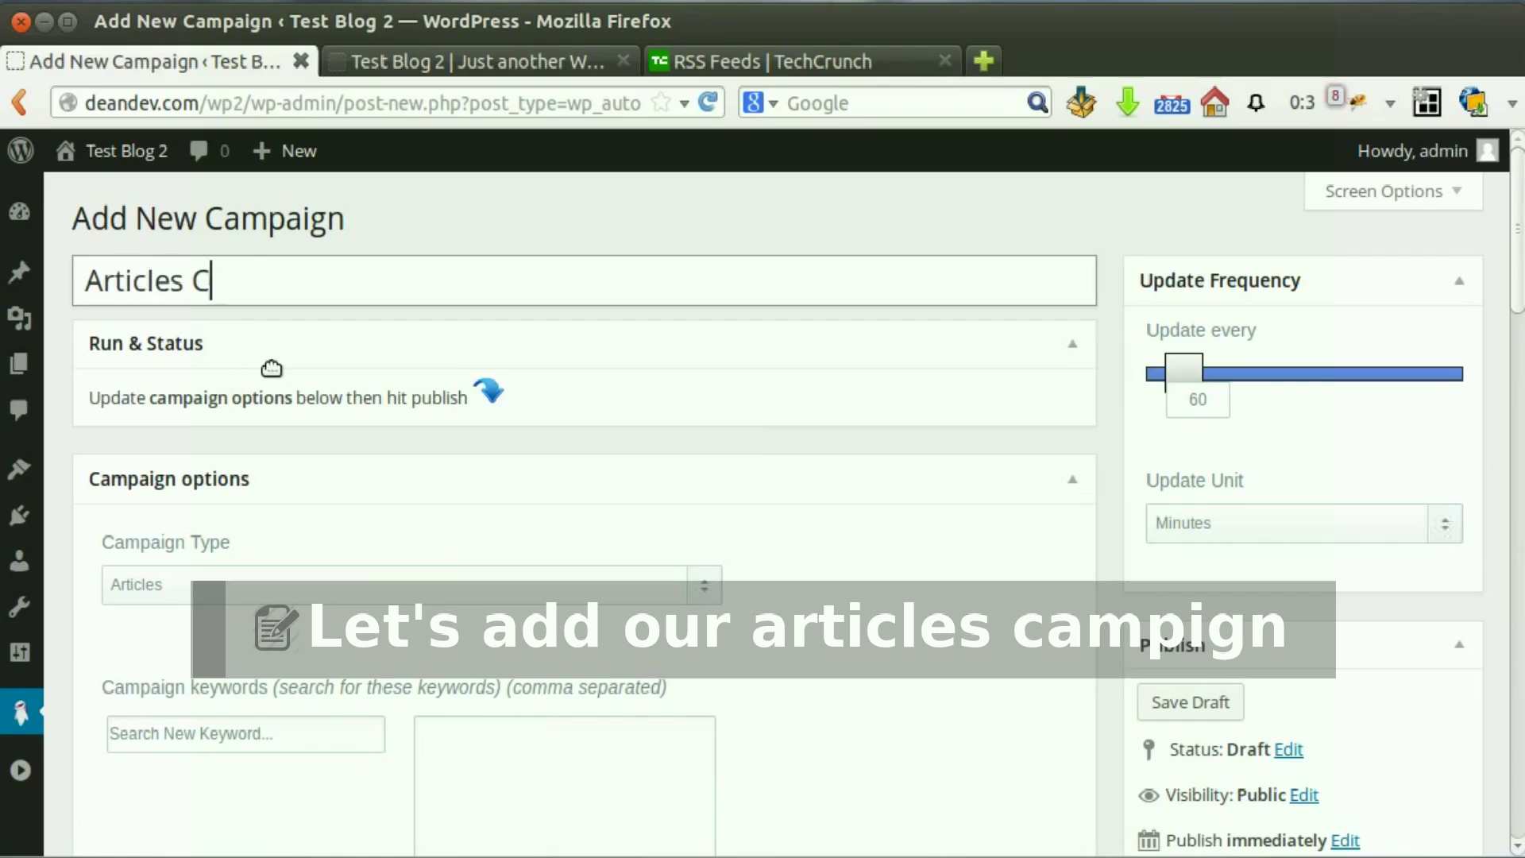
text(amp)
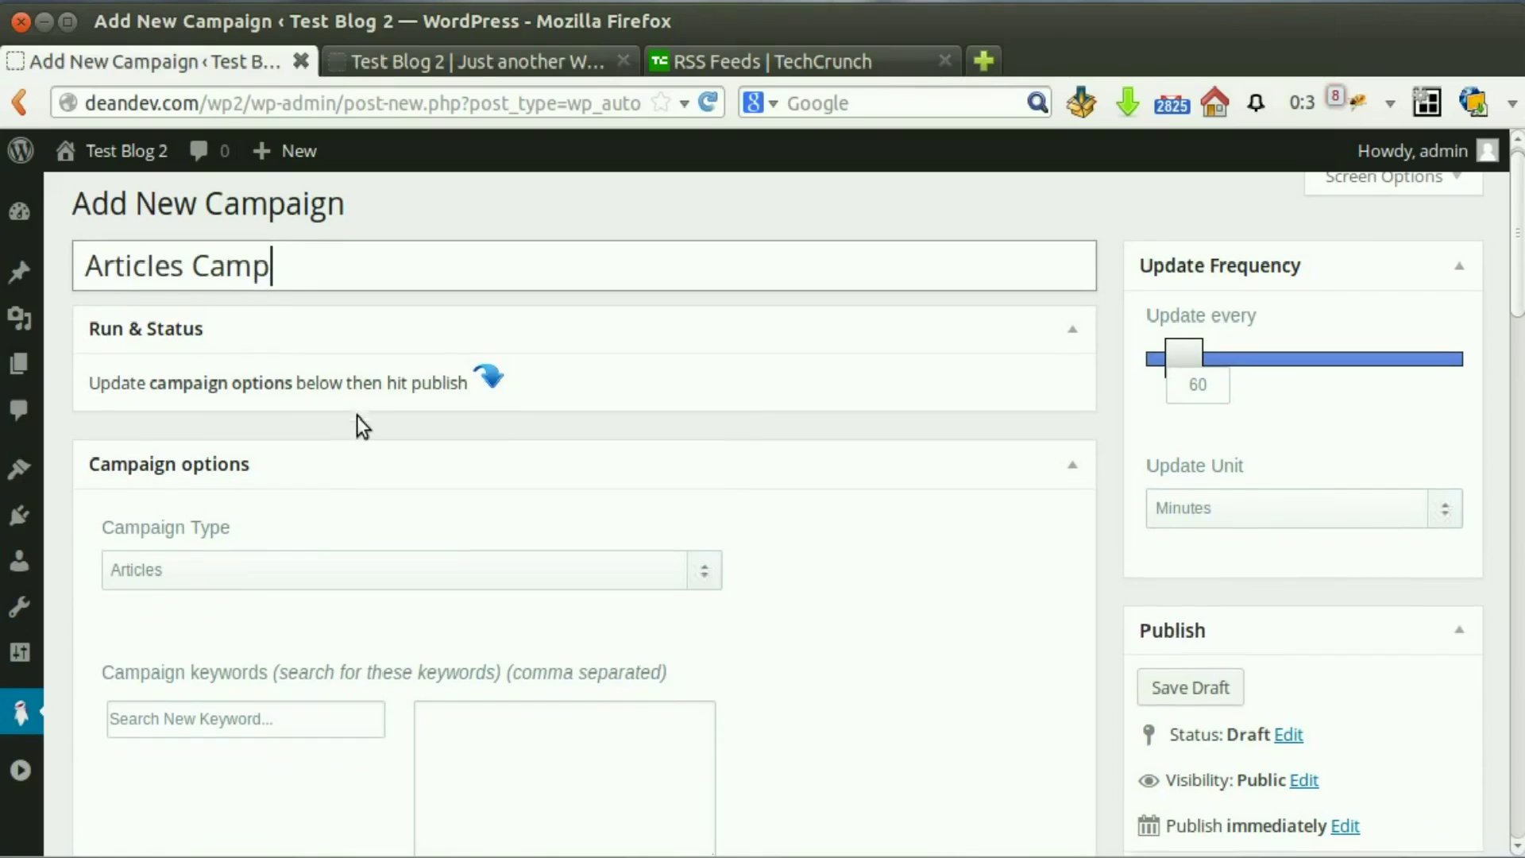
- Set the campaign type to Articles and add the suggested keyword "gold investment" to the campaign keywords
scroll(356, 416, down, 3)
click(426, 433)
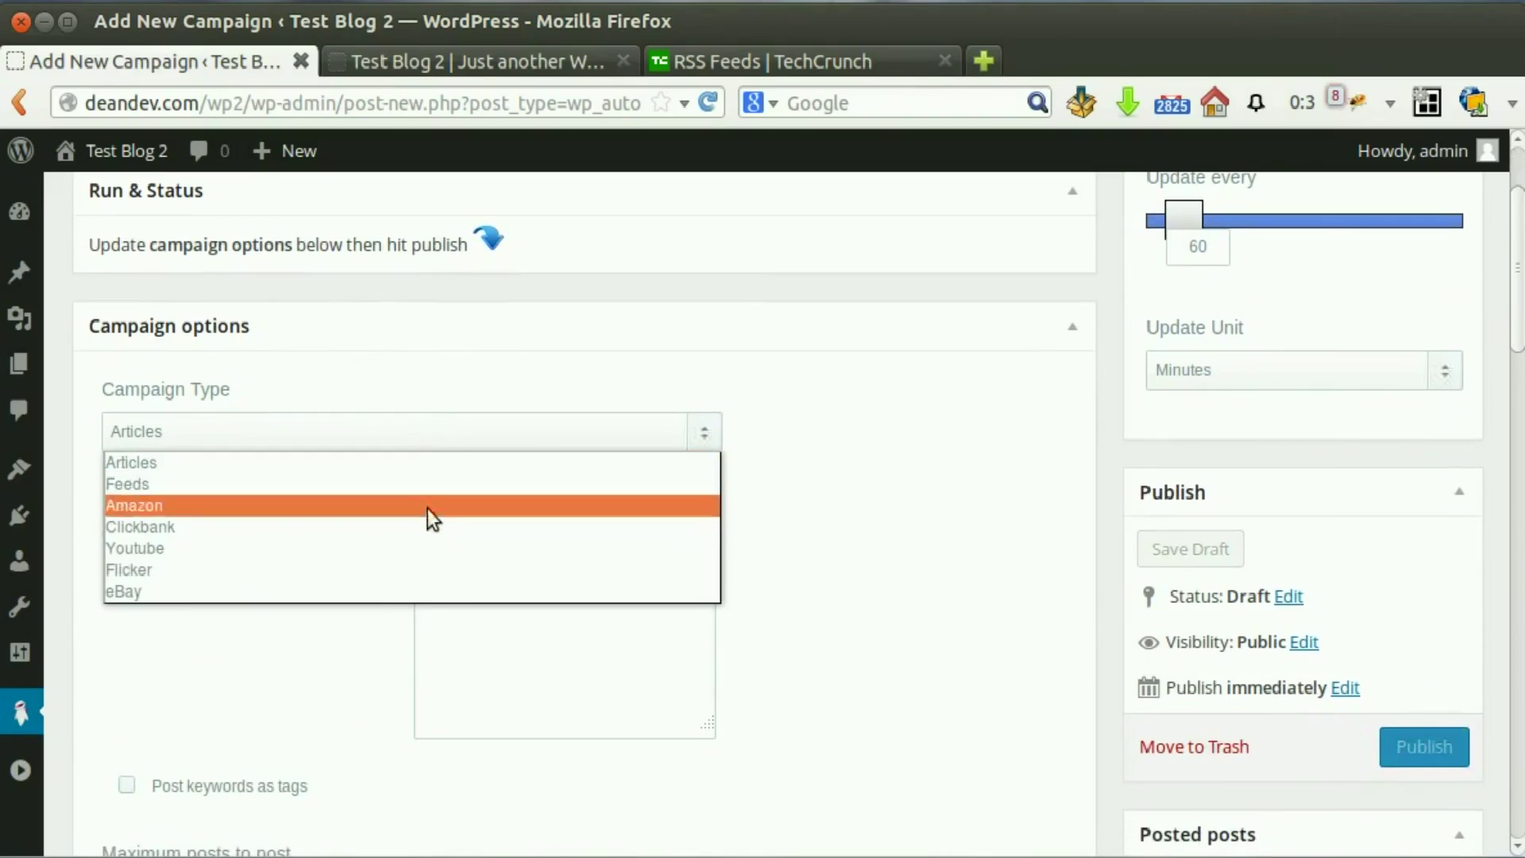
click(409, 467)
click(344, 576)
text(gold invest)
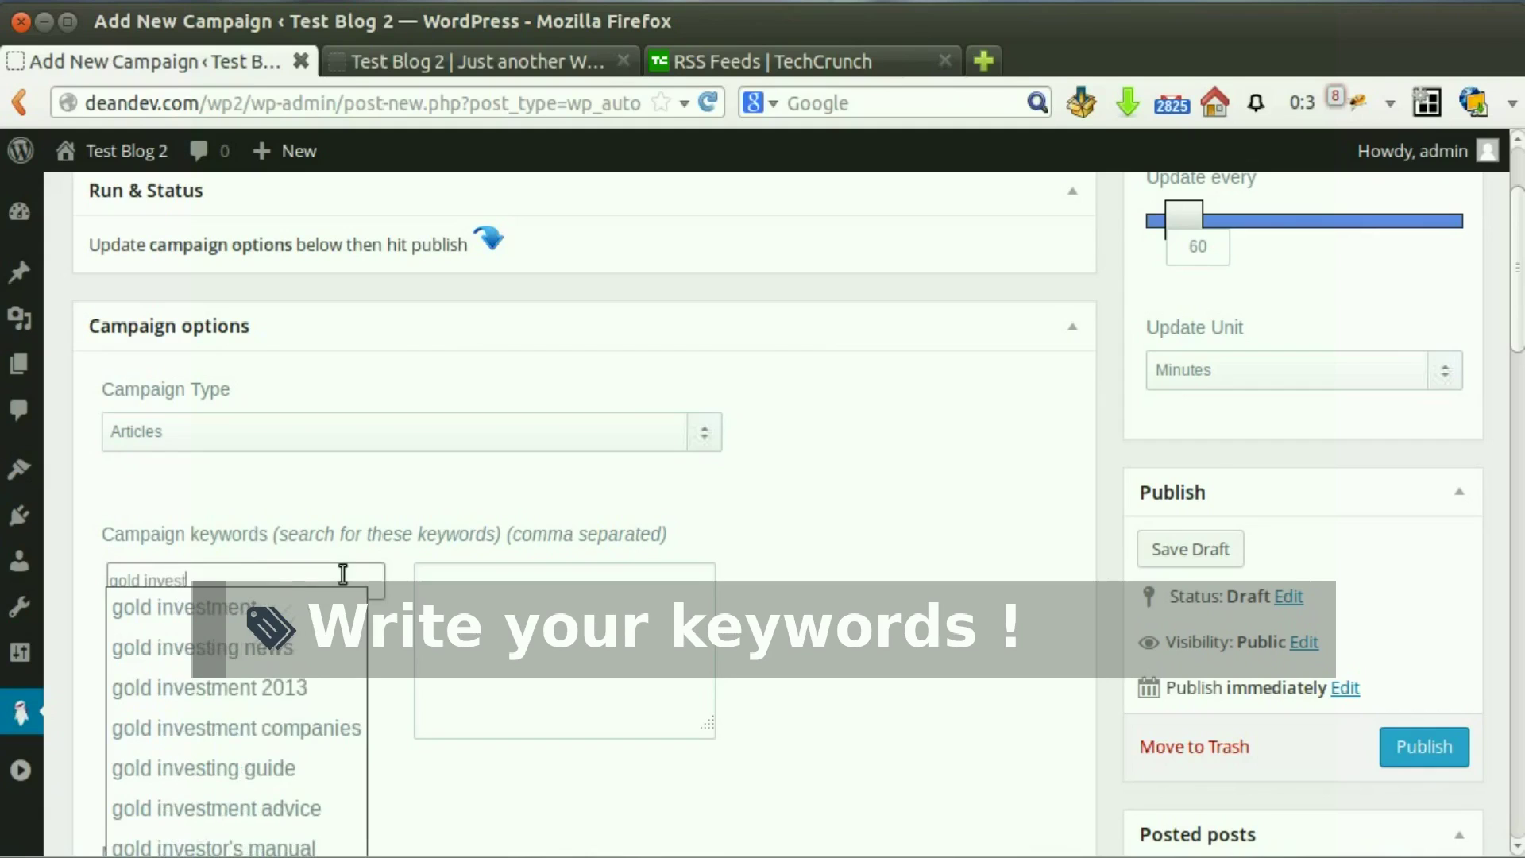
click(224, 608)
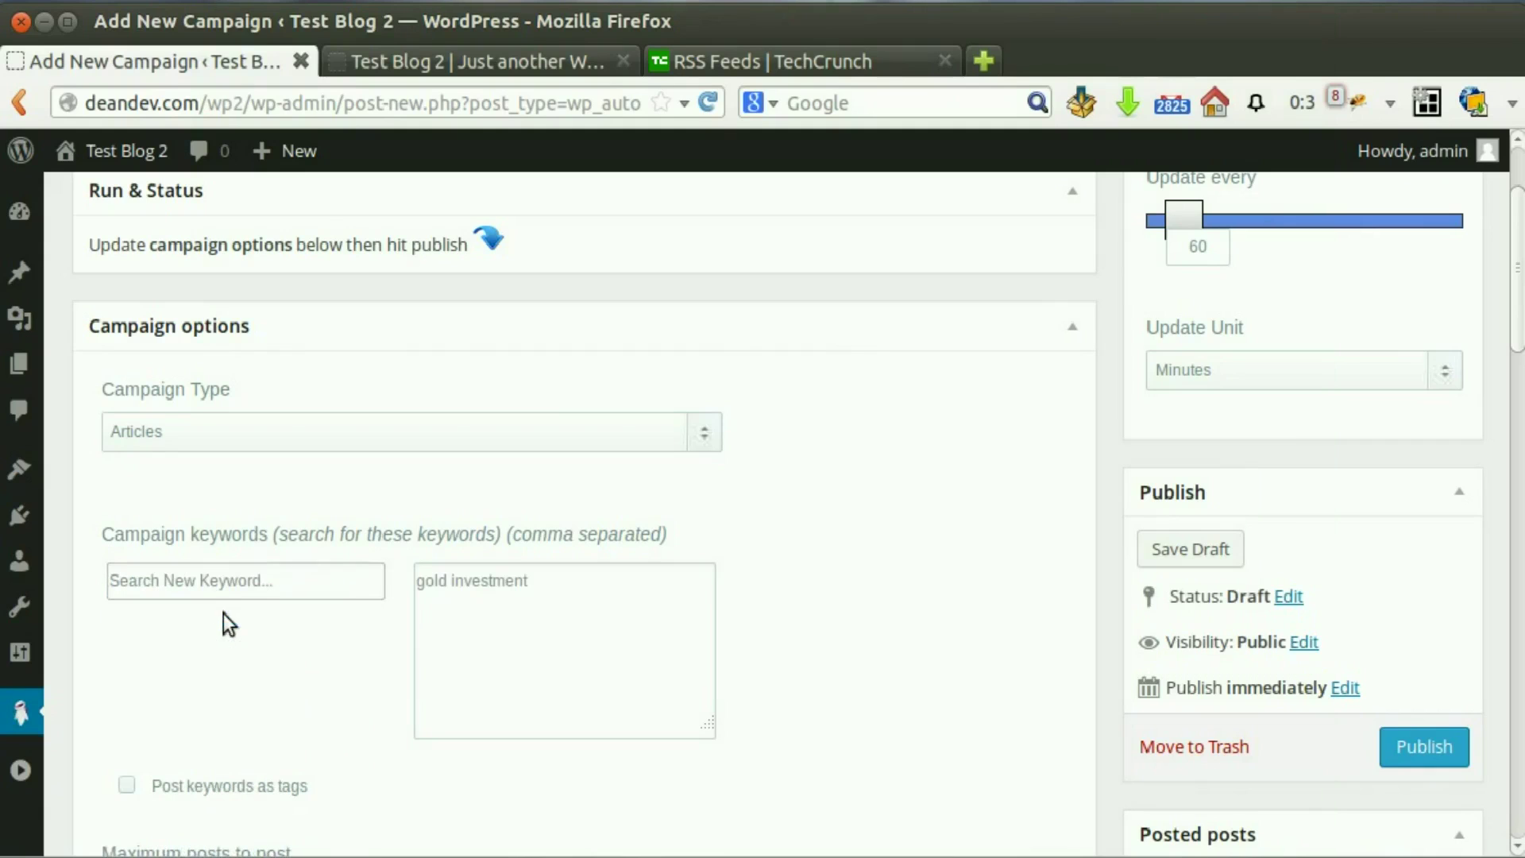
- Enable posting keywords as tags and set the maximum posts to post to 244
scroll(394, 675, down, 3)
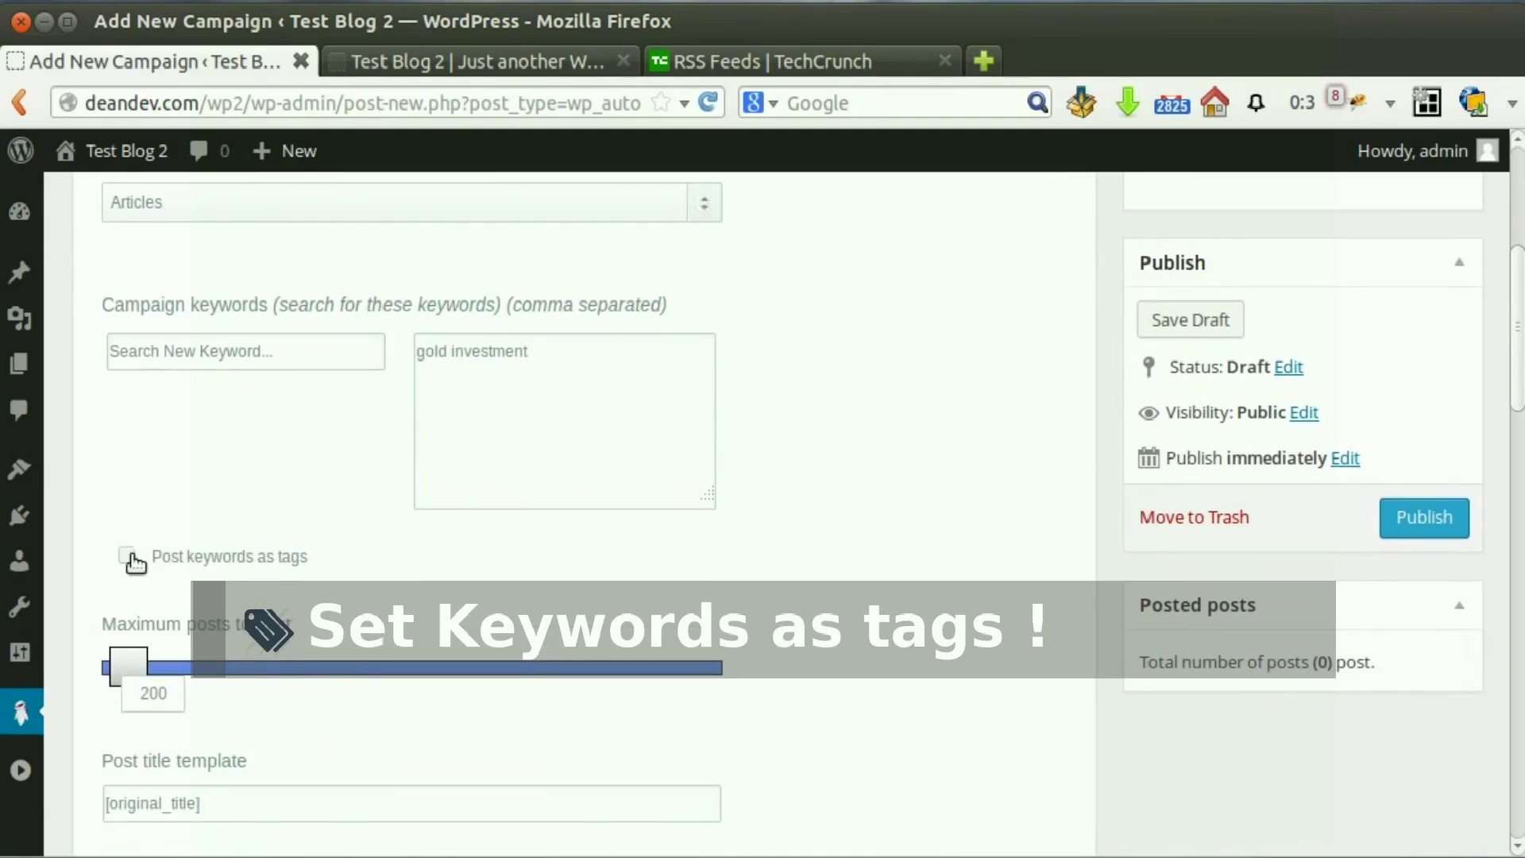
scroll(292, 573, down, 3)
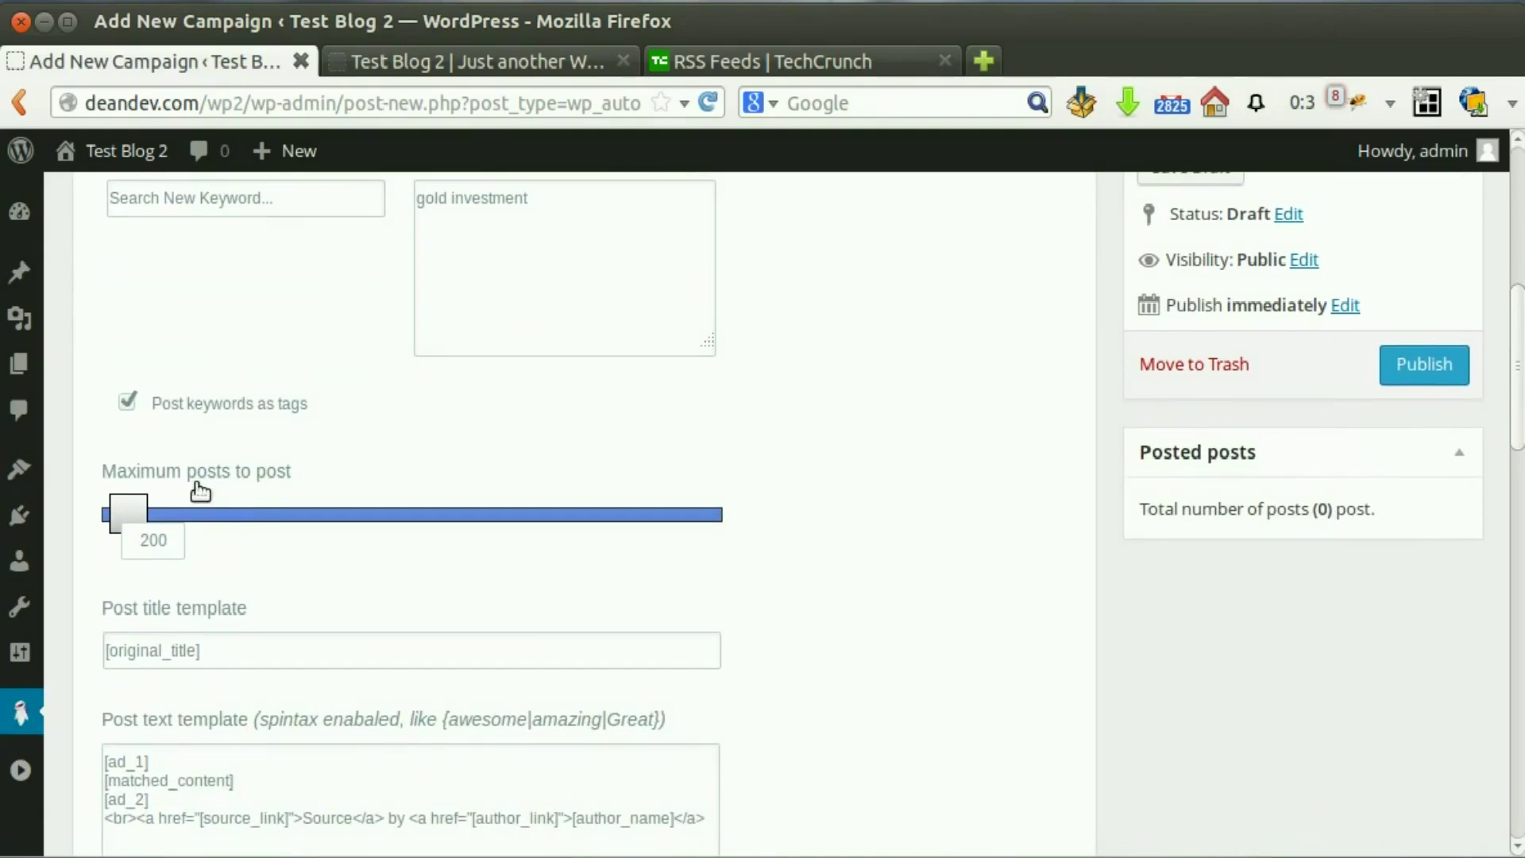
drag(141, 499, 154, 507)
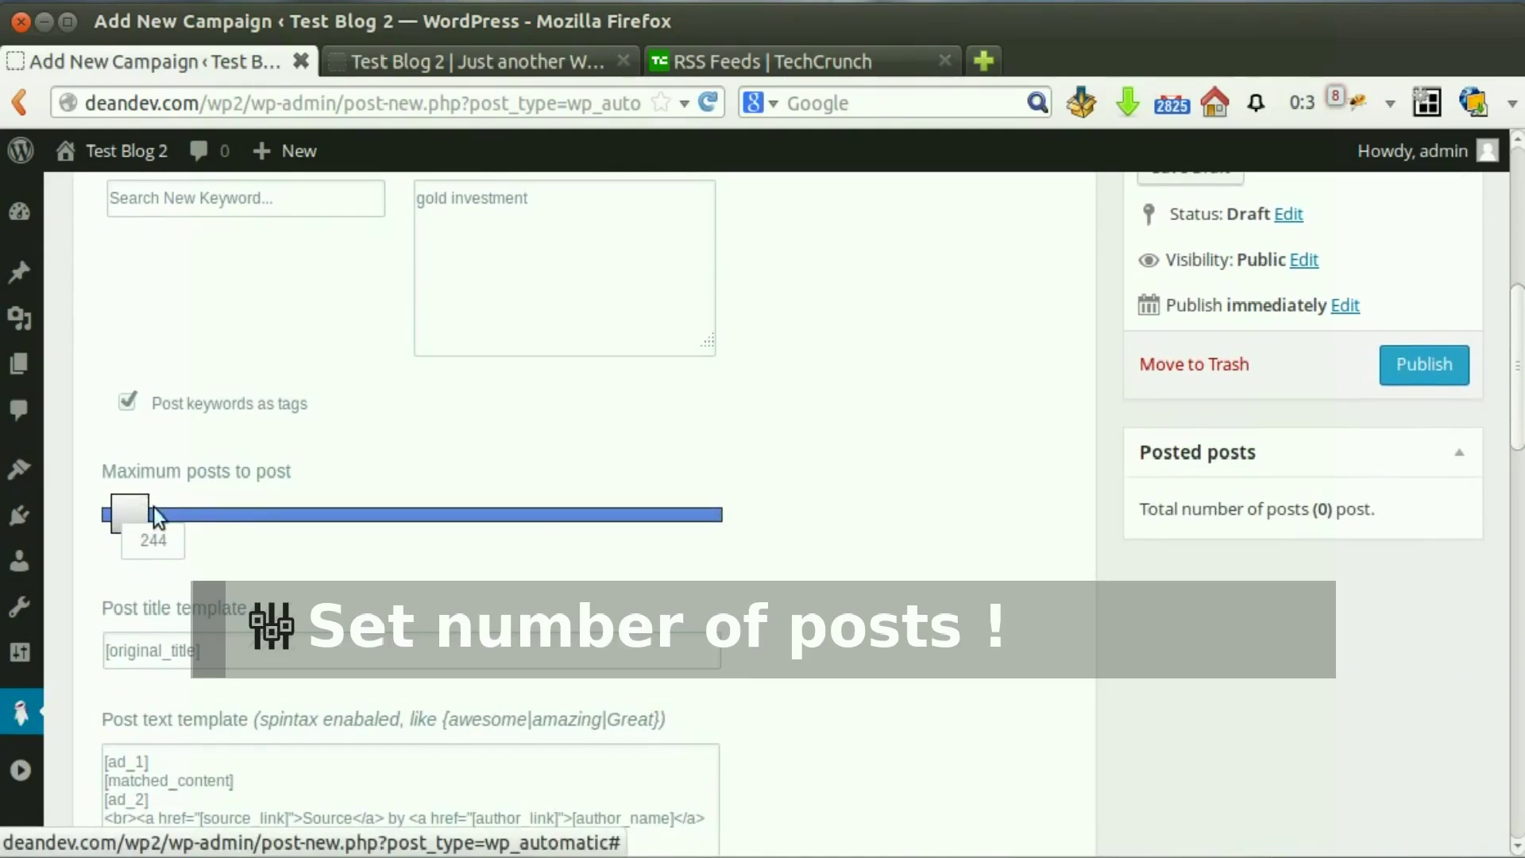
- Review the post title and text templates, and choose "post" as the campaign's post type
scroll(158, 508, down, 1)
scroll(159, 509, down, 5)
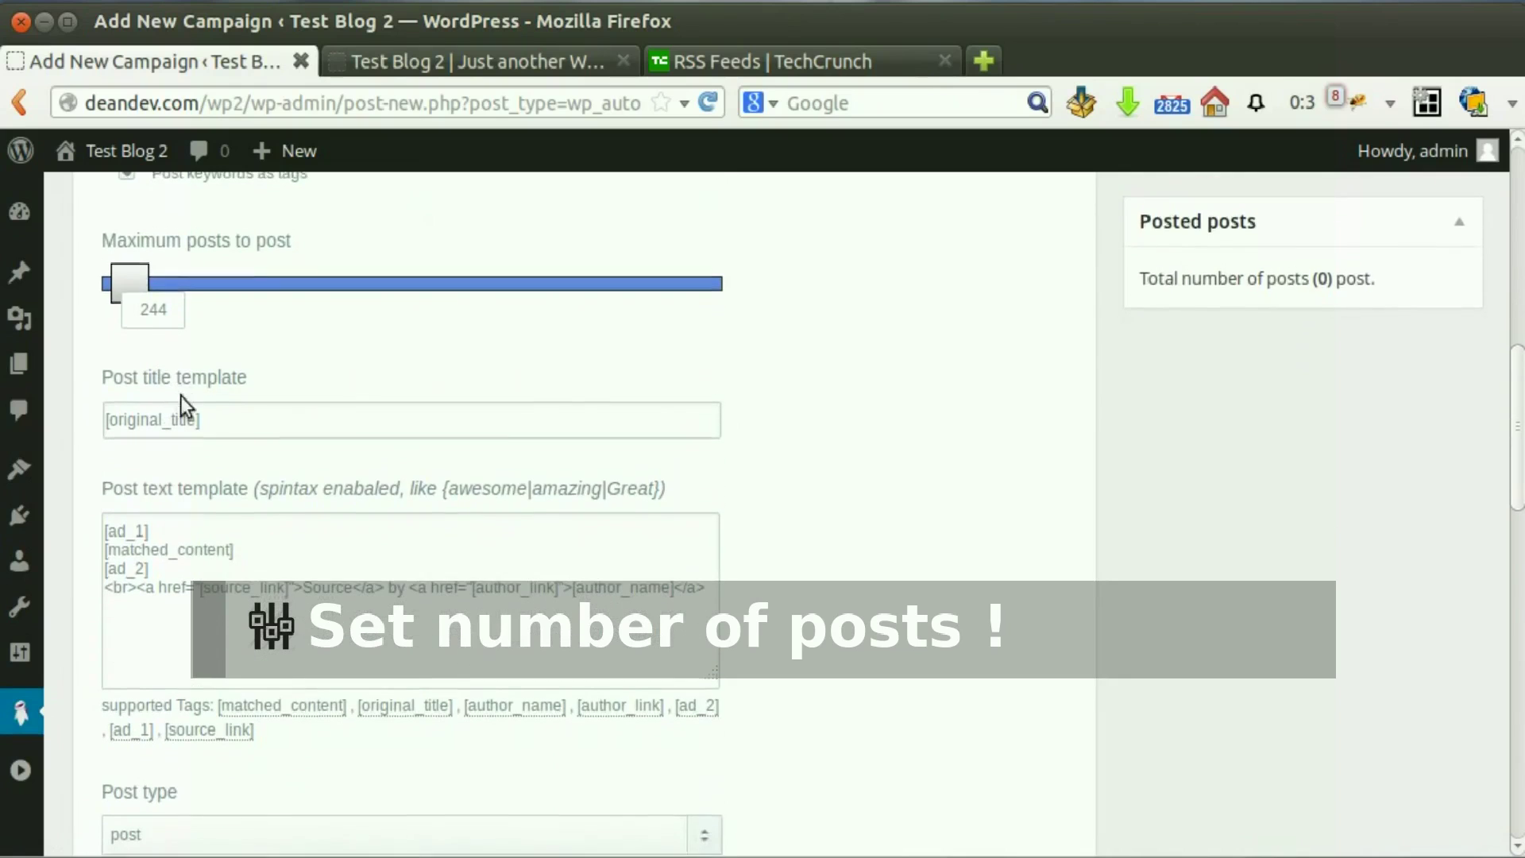
scroll(179, 404, down, 2)
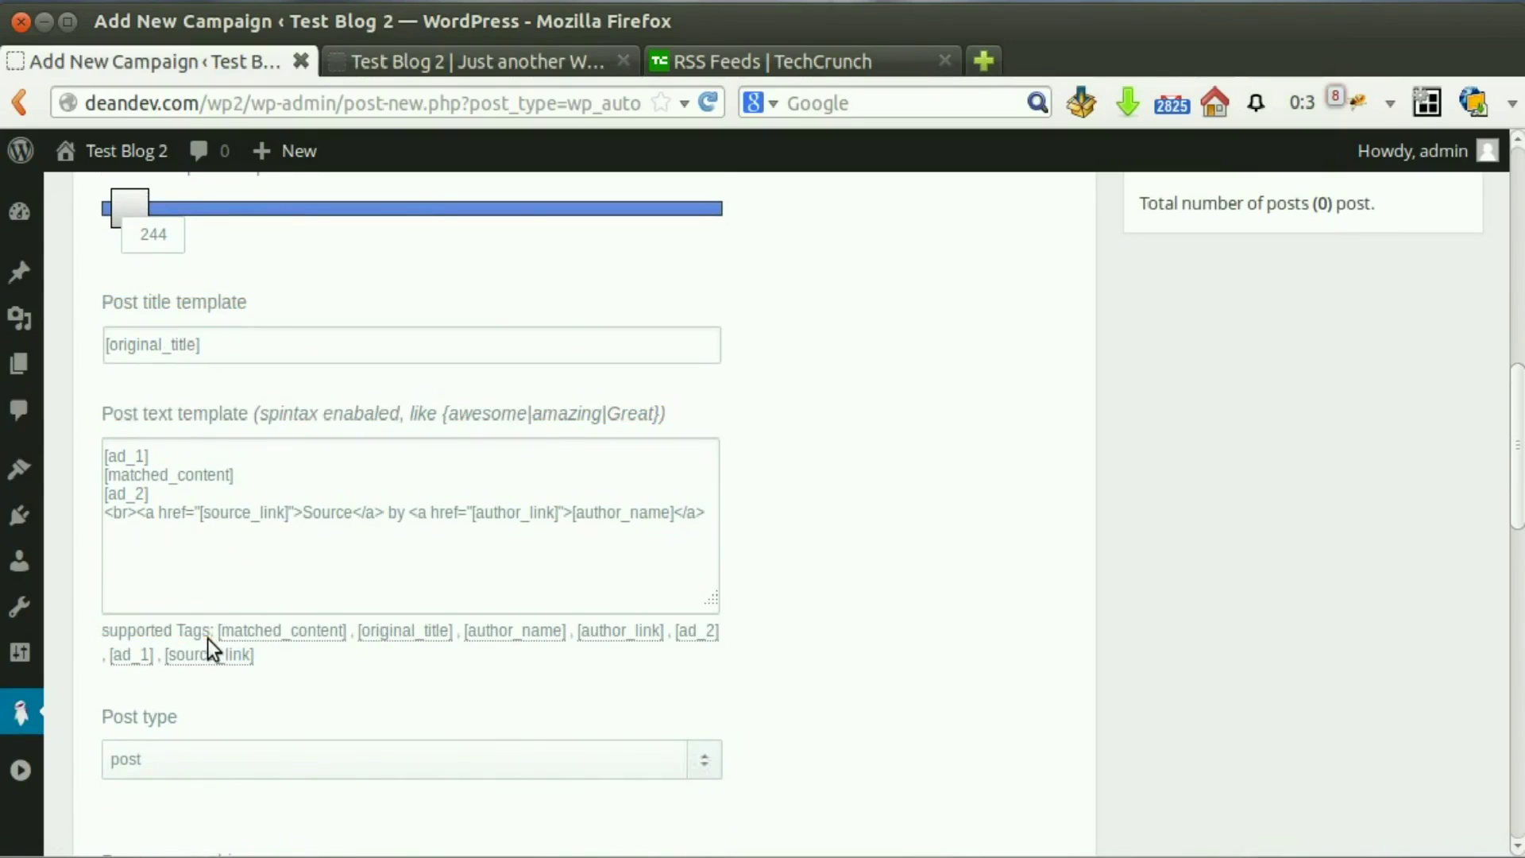
scroll(278, 640, down, 1)
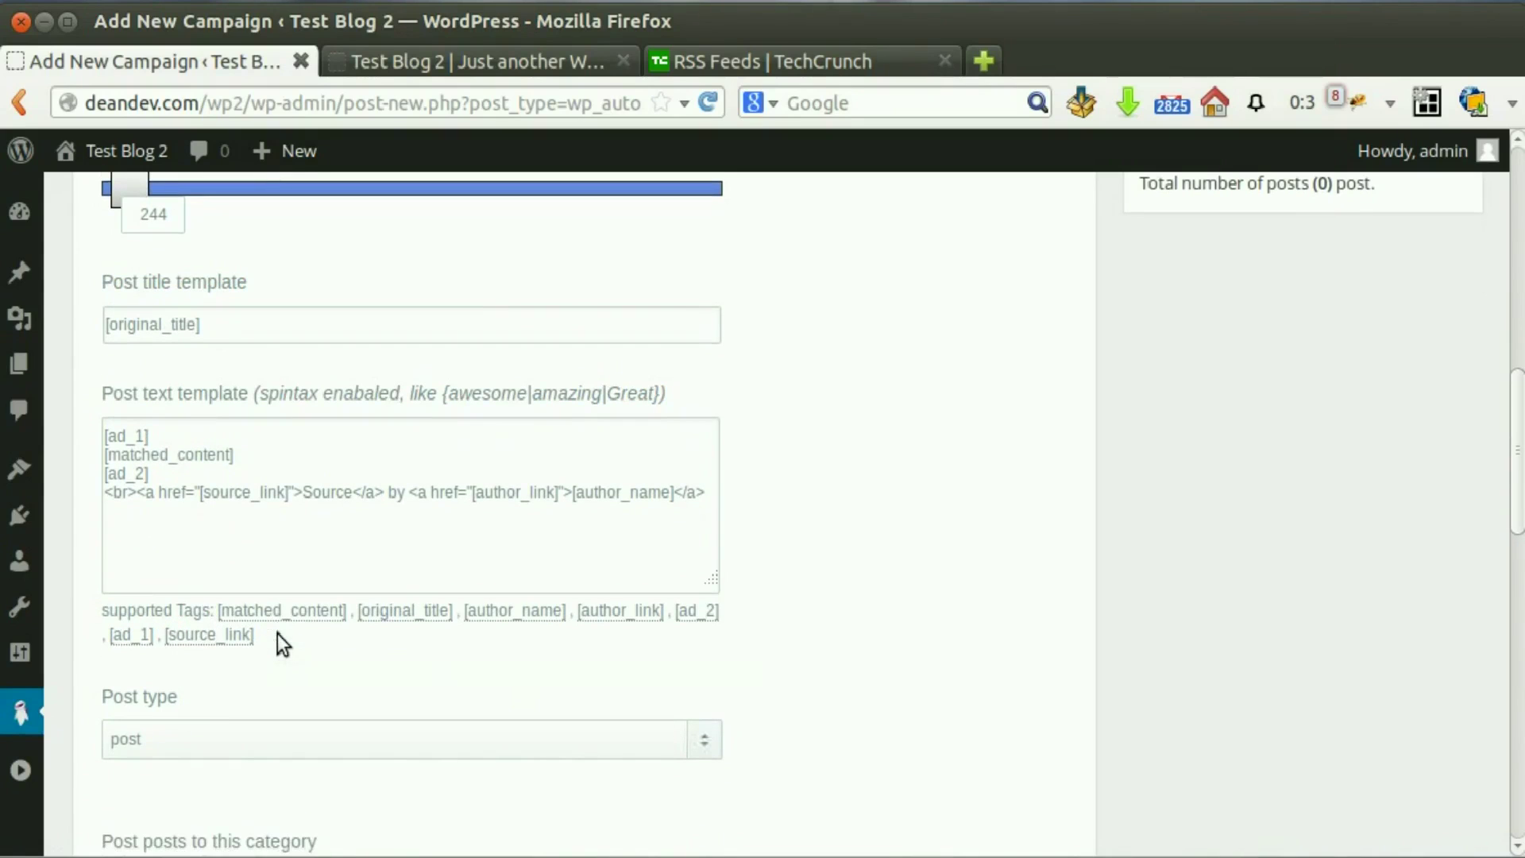
scroll(278, 632, down, 5)
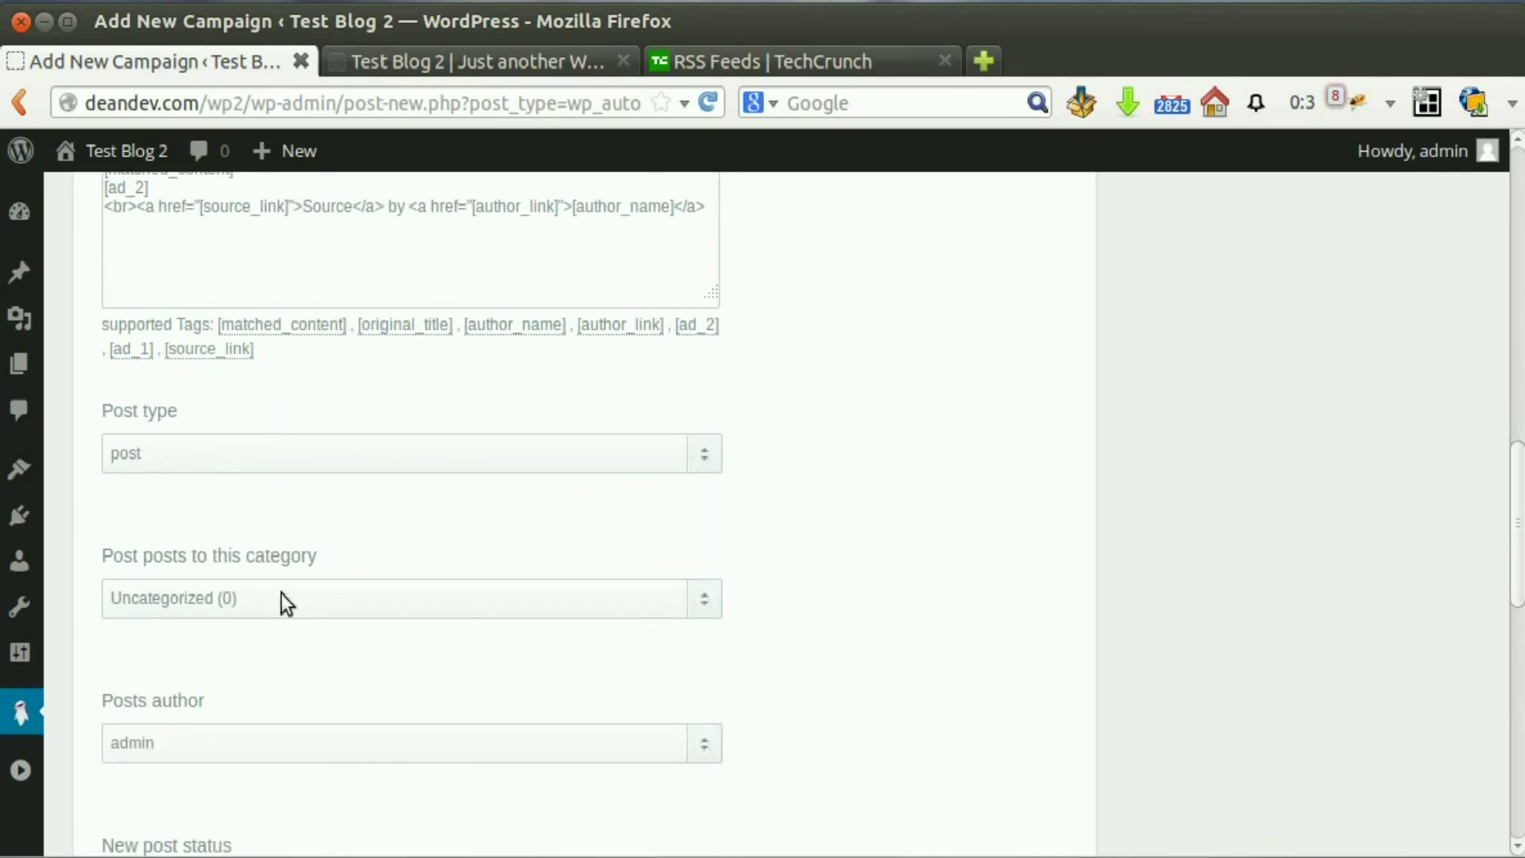
click(303, 454)
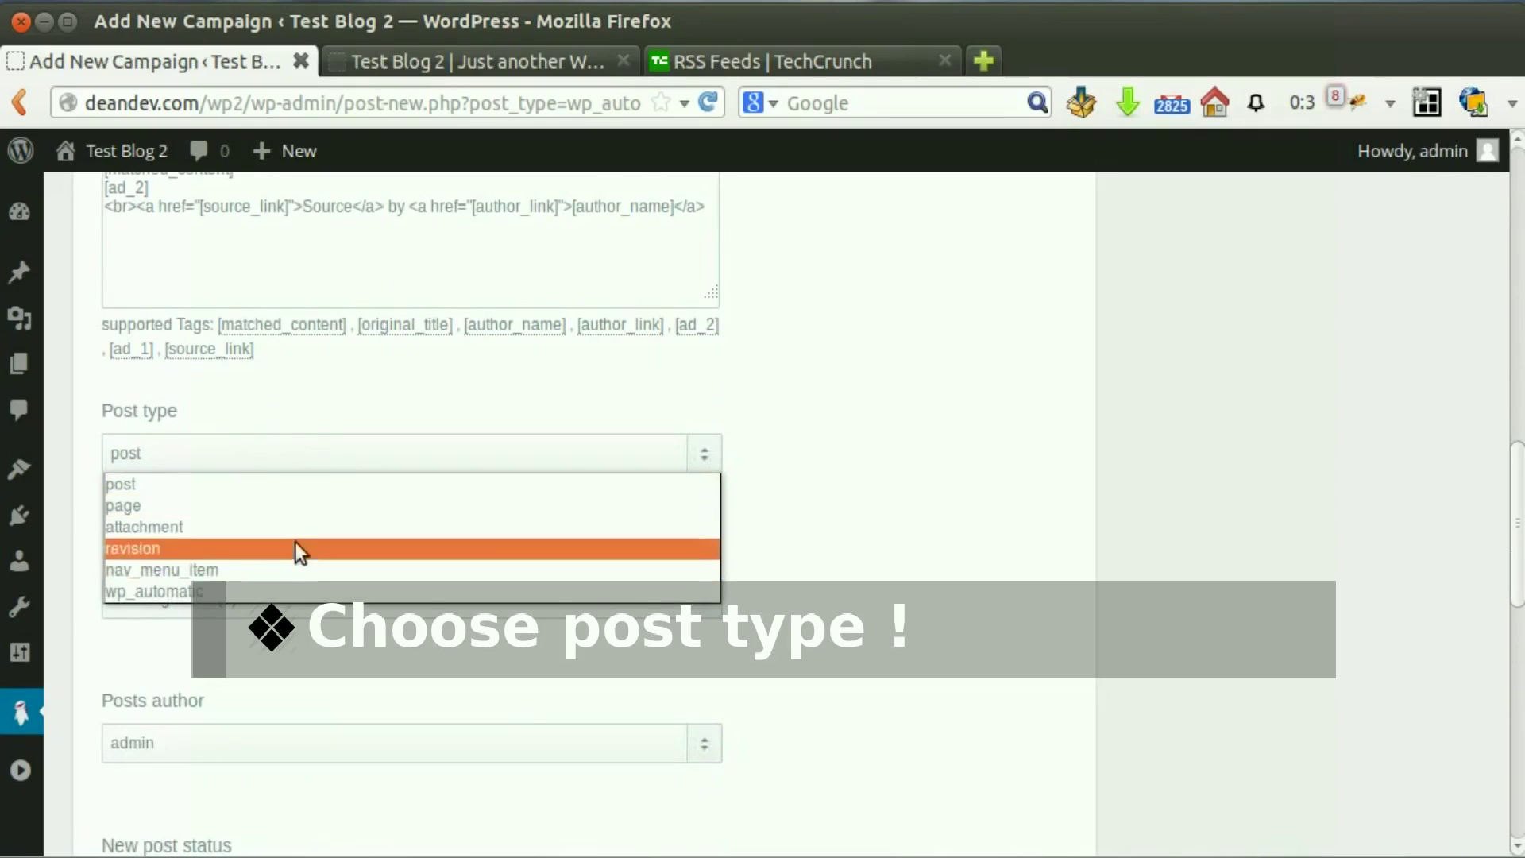
click(298, 488)
- Review the category and author settings, and choose Published as the new post status
scroll(286, 556, down, 3)
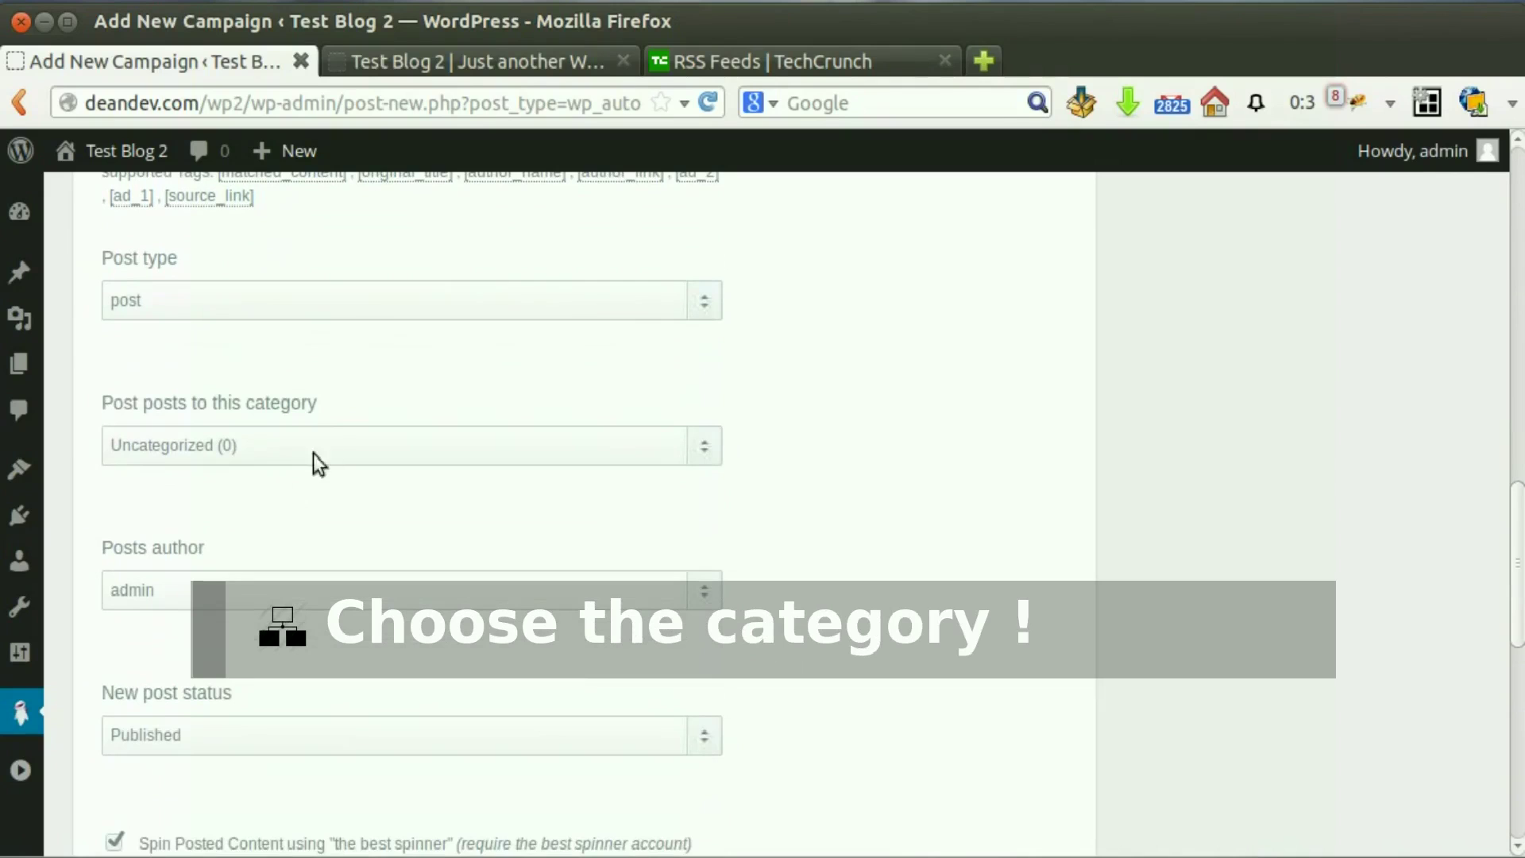
scroll(197, 594, down, 3)
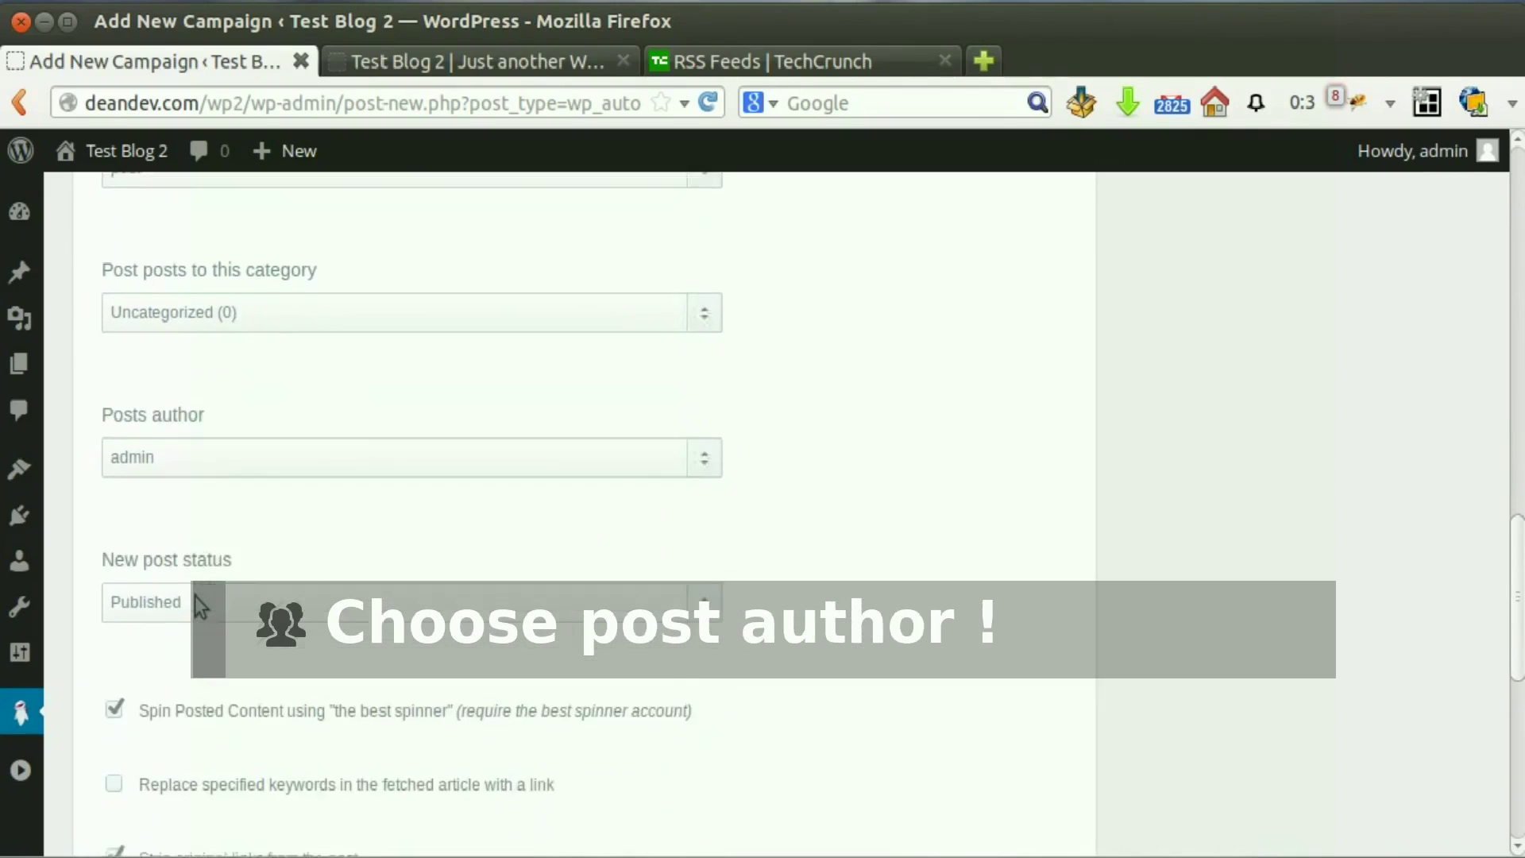
click(197, 585)
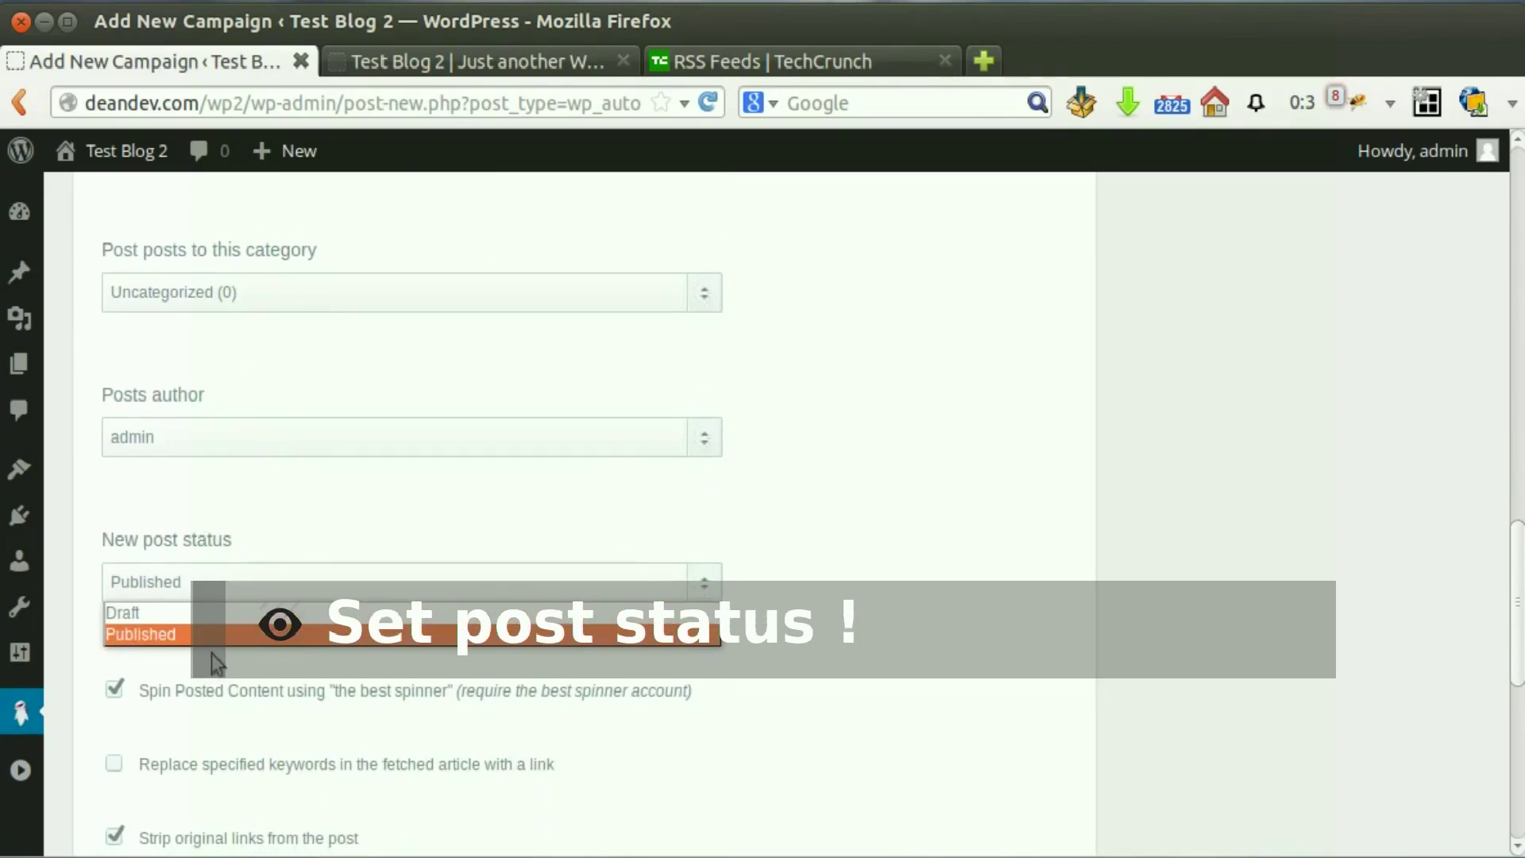
click(210, 647)
- Try the option that replaces specified keywords in the article with a link, and turn it off again
scroll(207, 636, down, 3)
scroll(206, 637, down, 5)
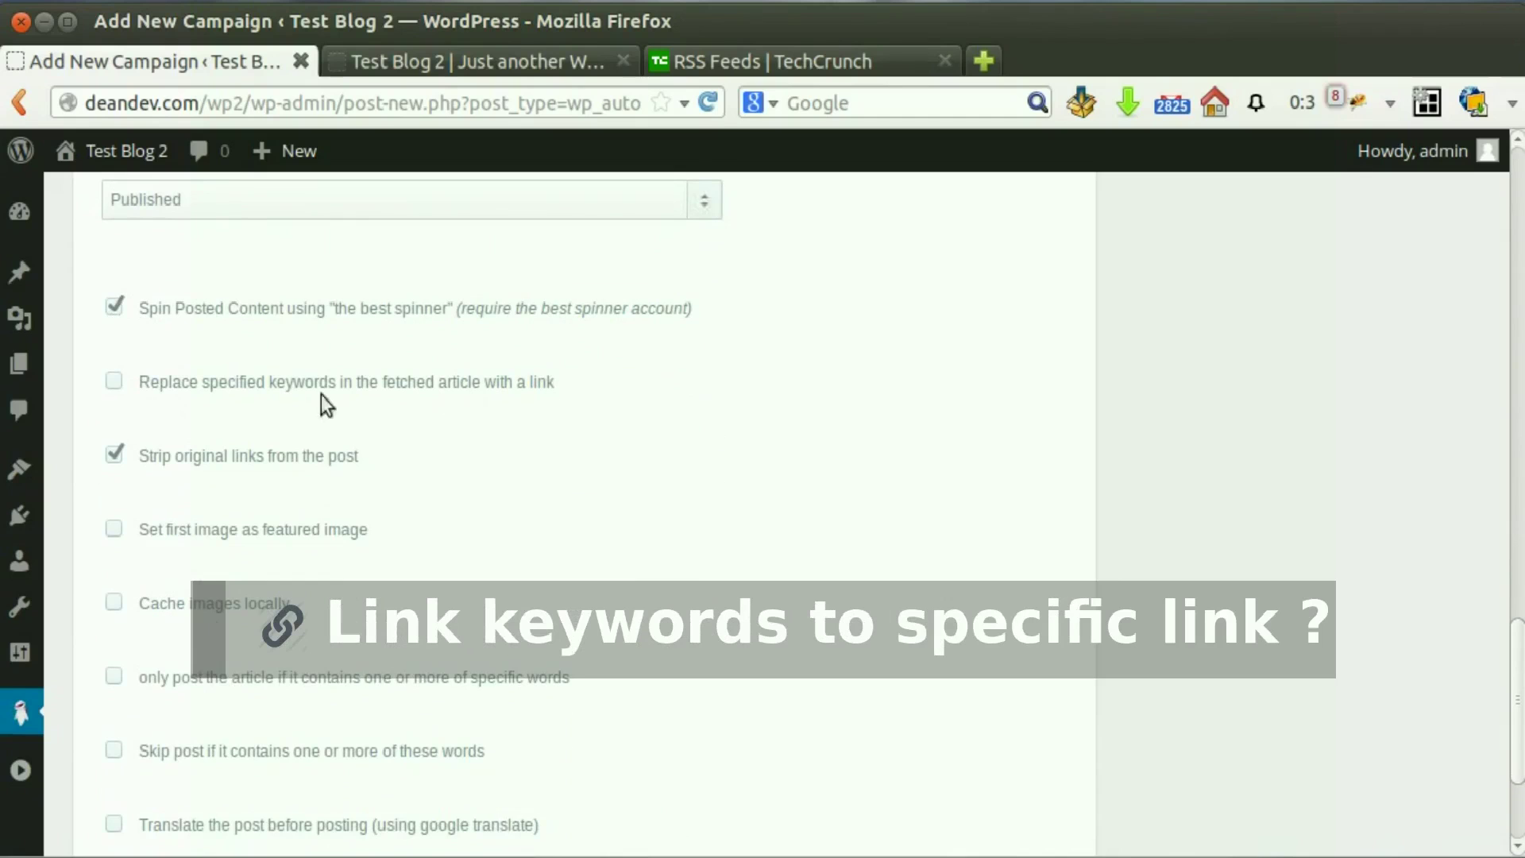
click(126, 388)
click(184, 456)
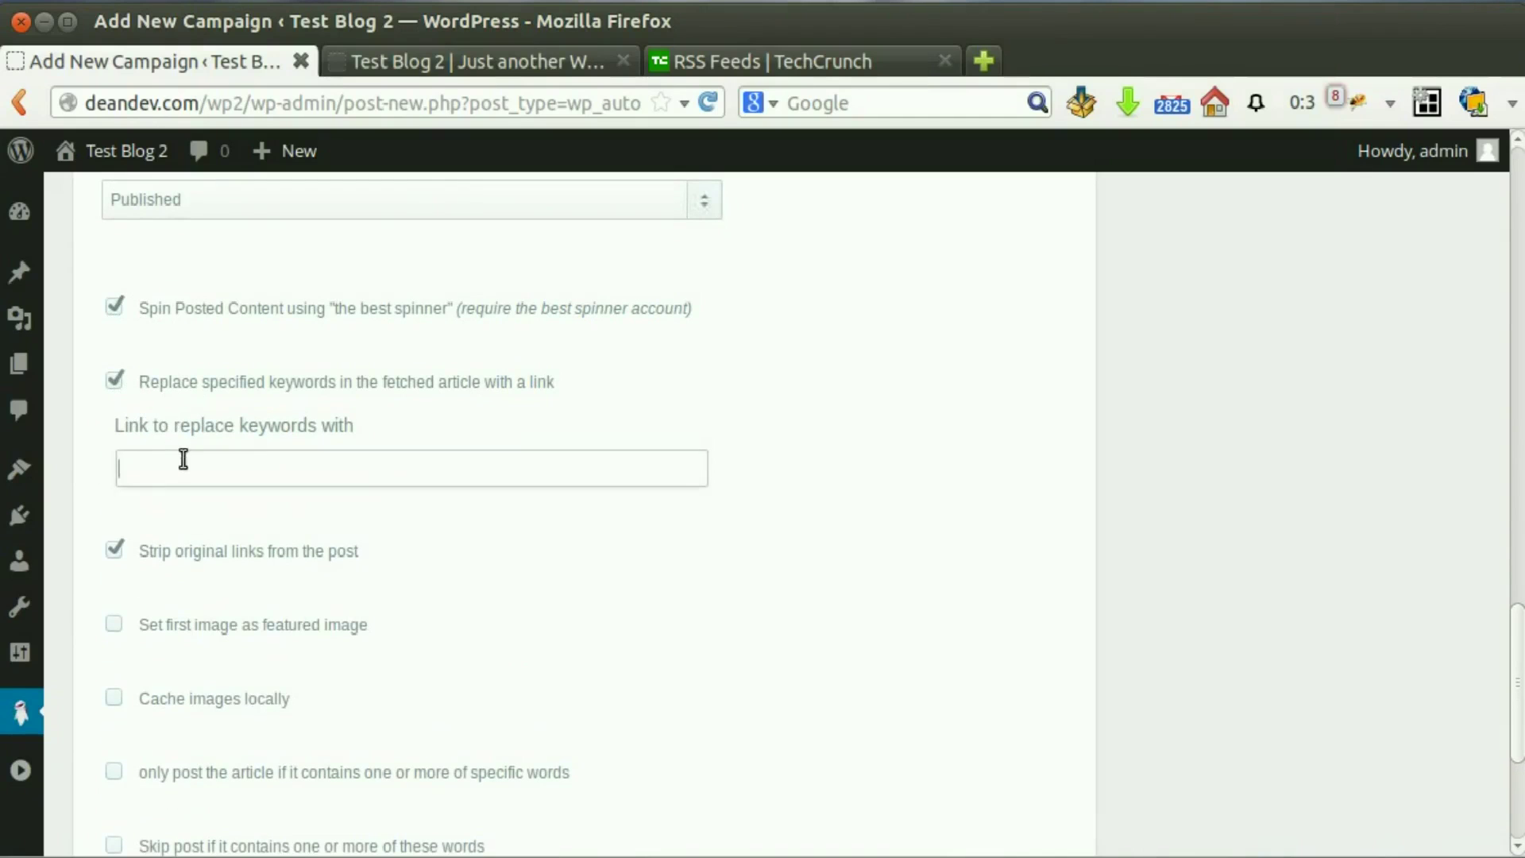
click(112, 383)
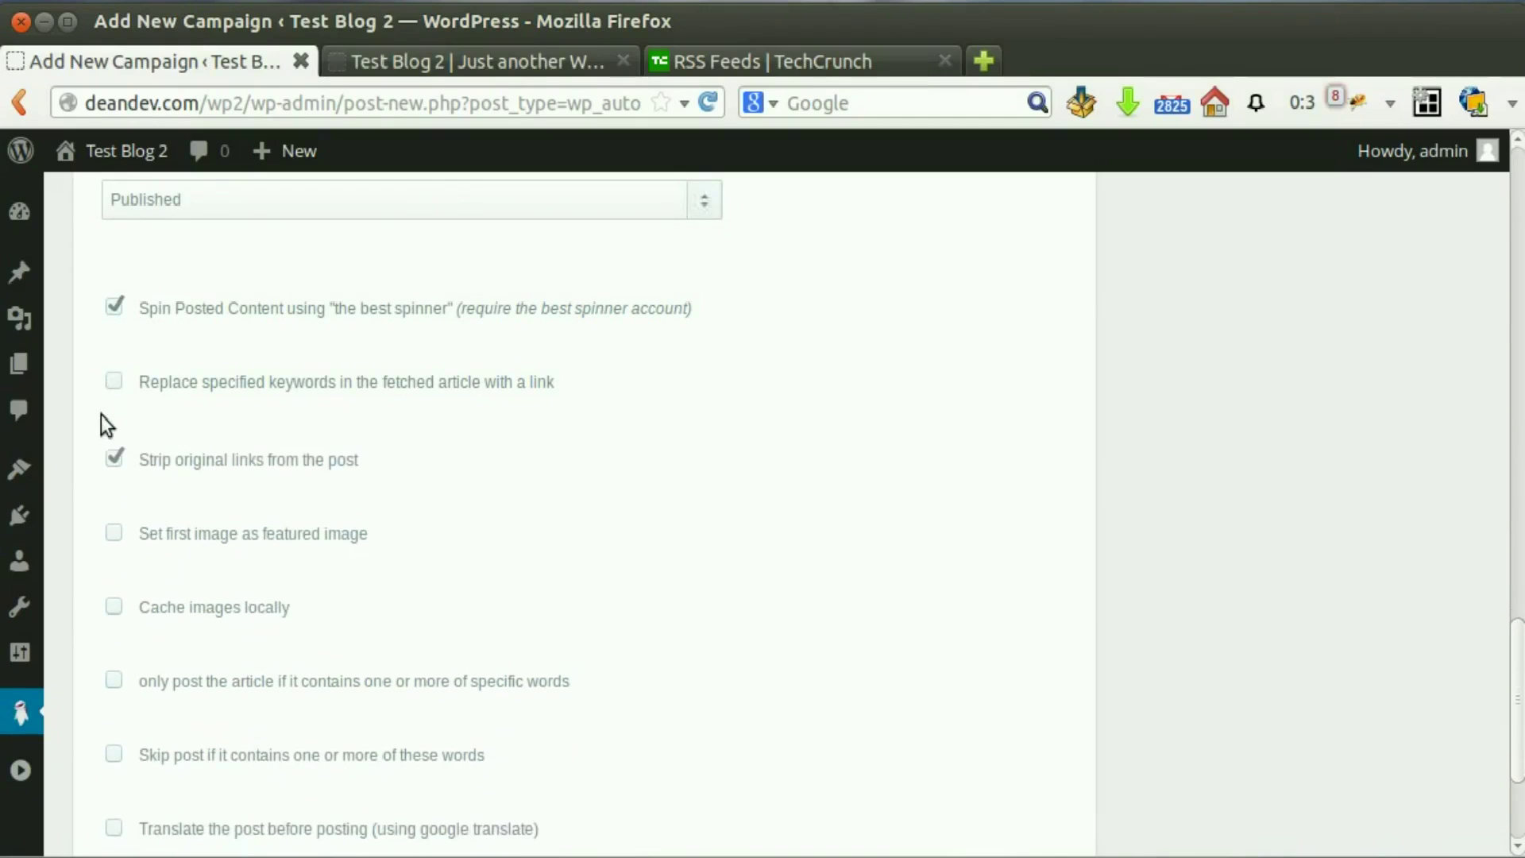
- Toggle the option that sets the first image as featured image on and back off
scroll(102, 415, down, 2)
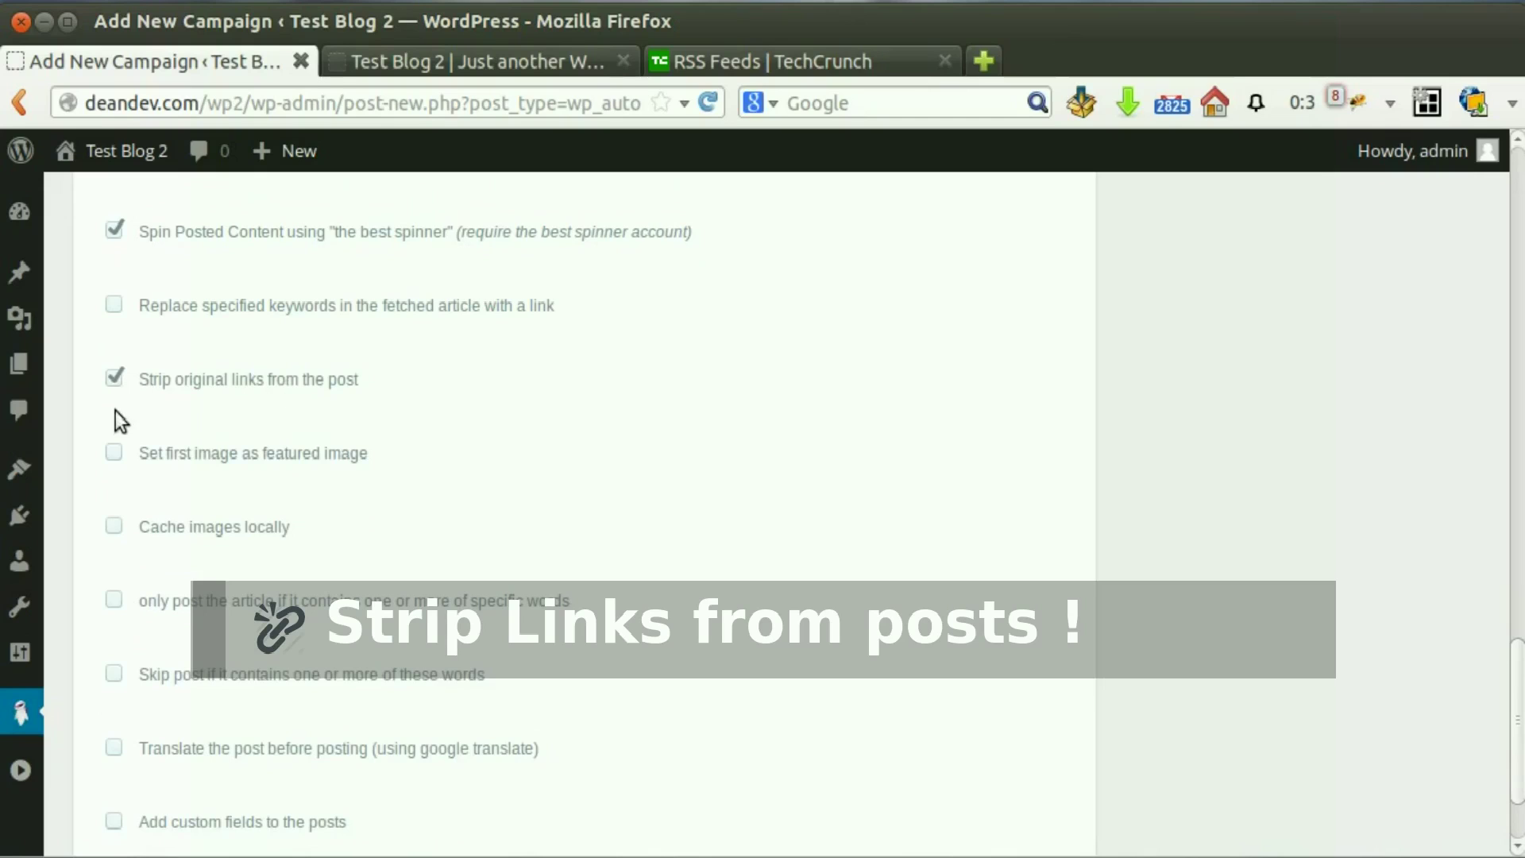
scroll(119, 419, down, 2)
click(117, 379)
click(118, 379)
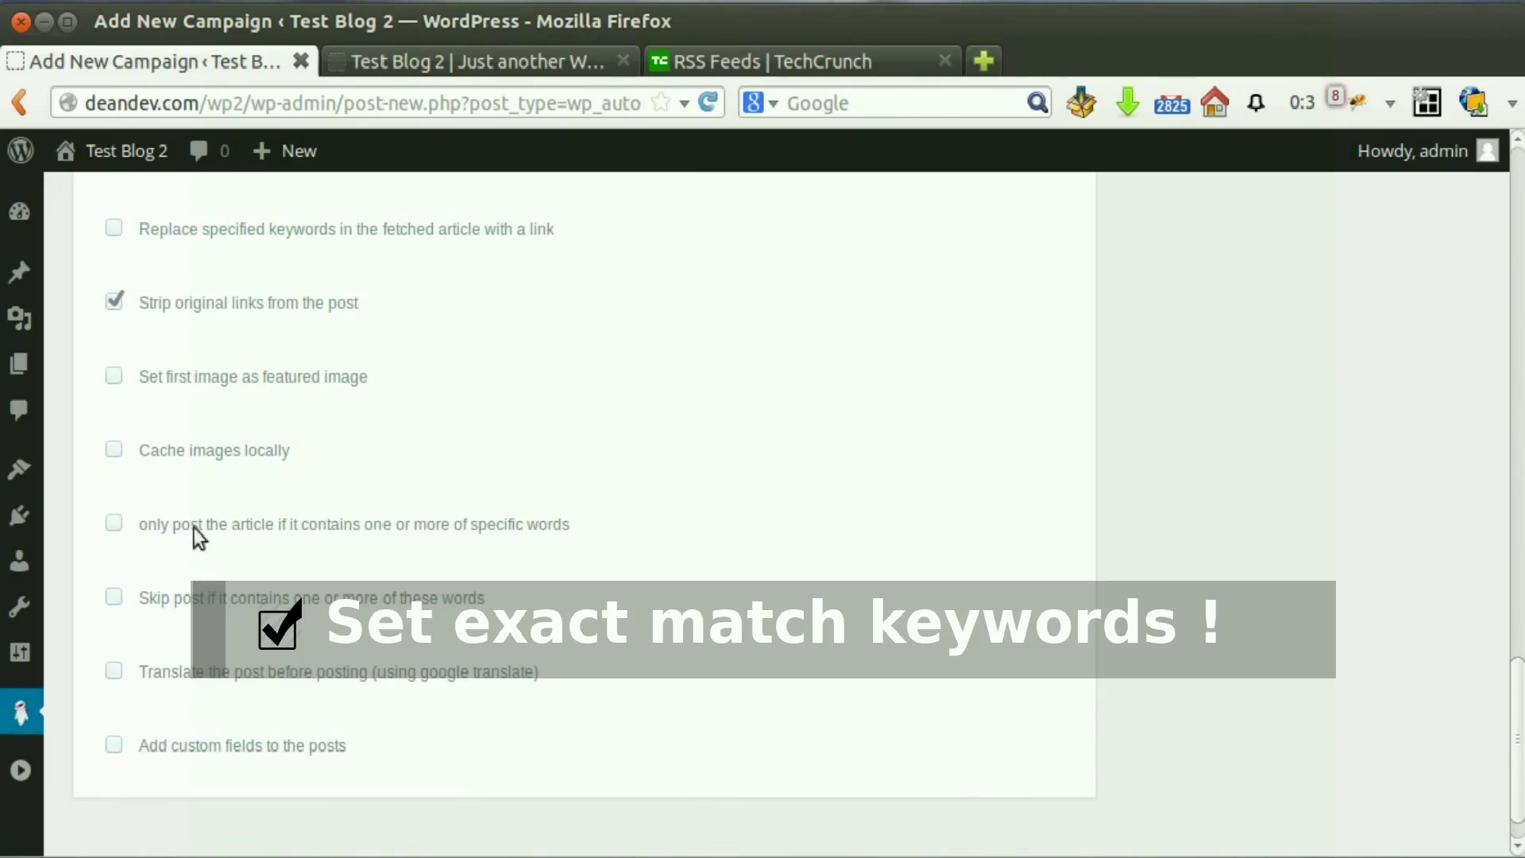
- Enable the exact match words option to view its word field, and disable it again
click(119, 524)
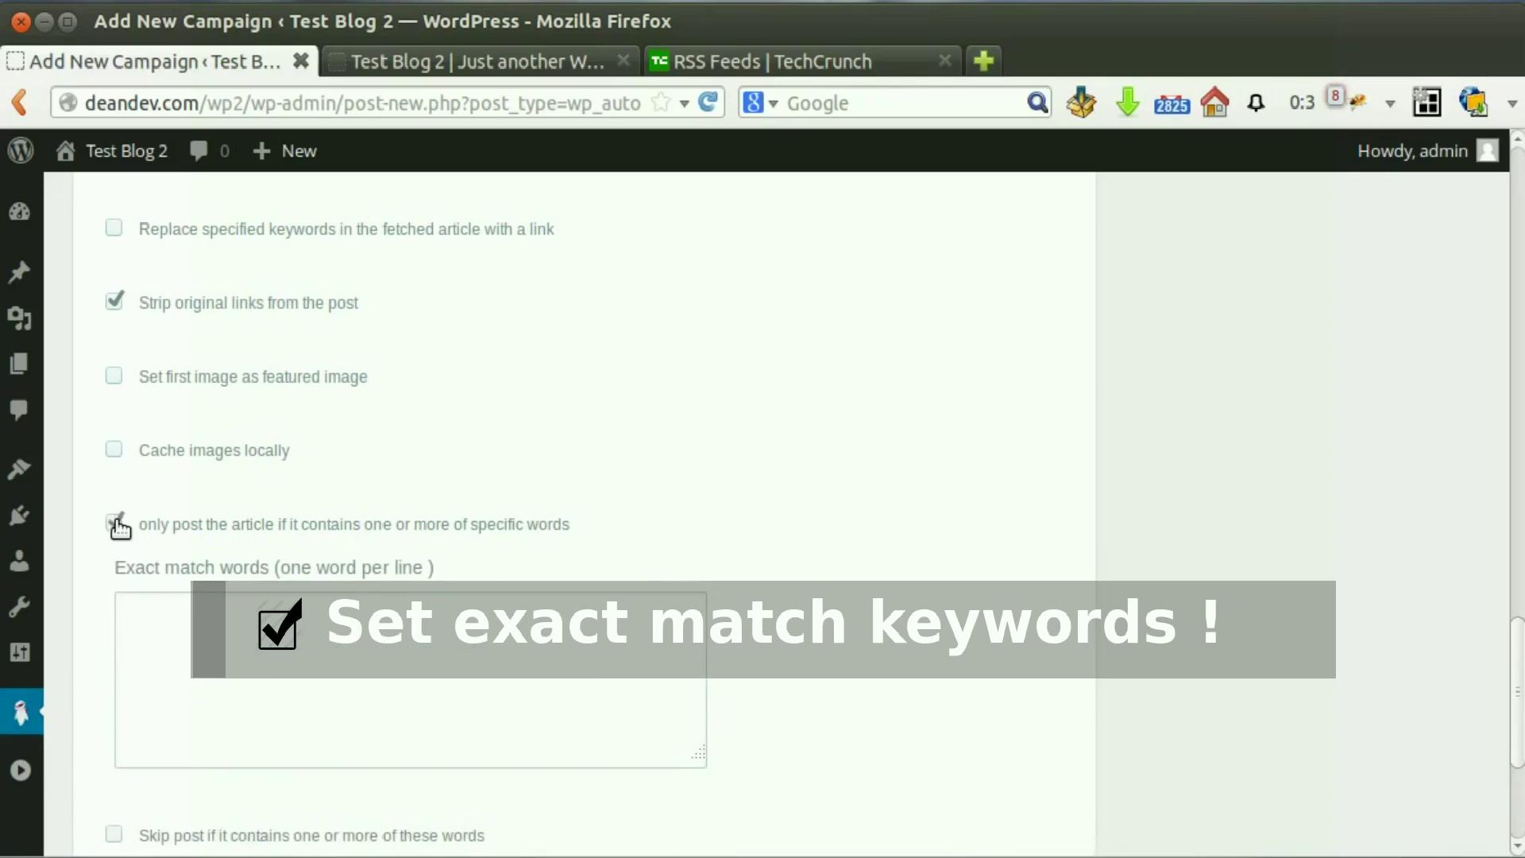
scroll(124, 522, down, 2)
scroll(159, 500, down, 2)
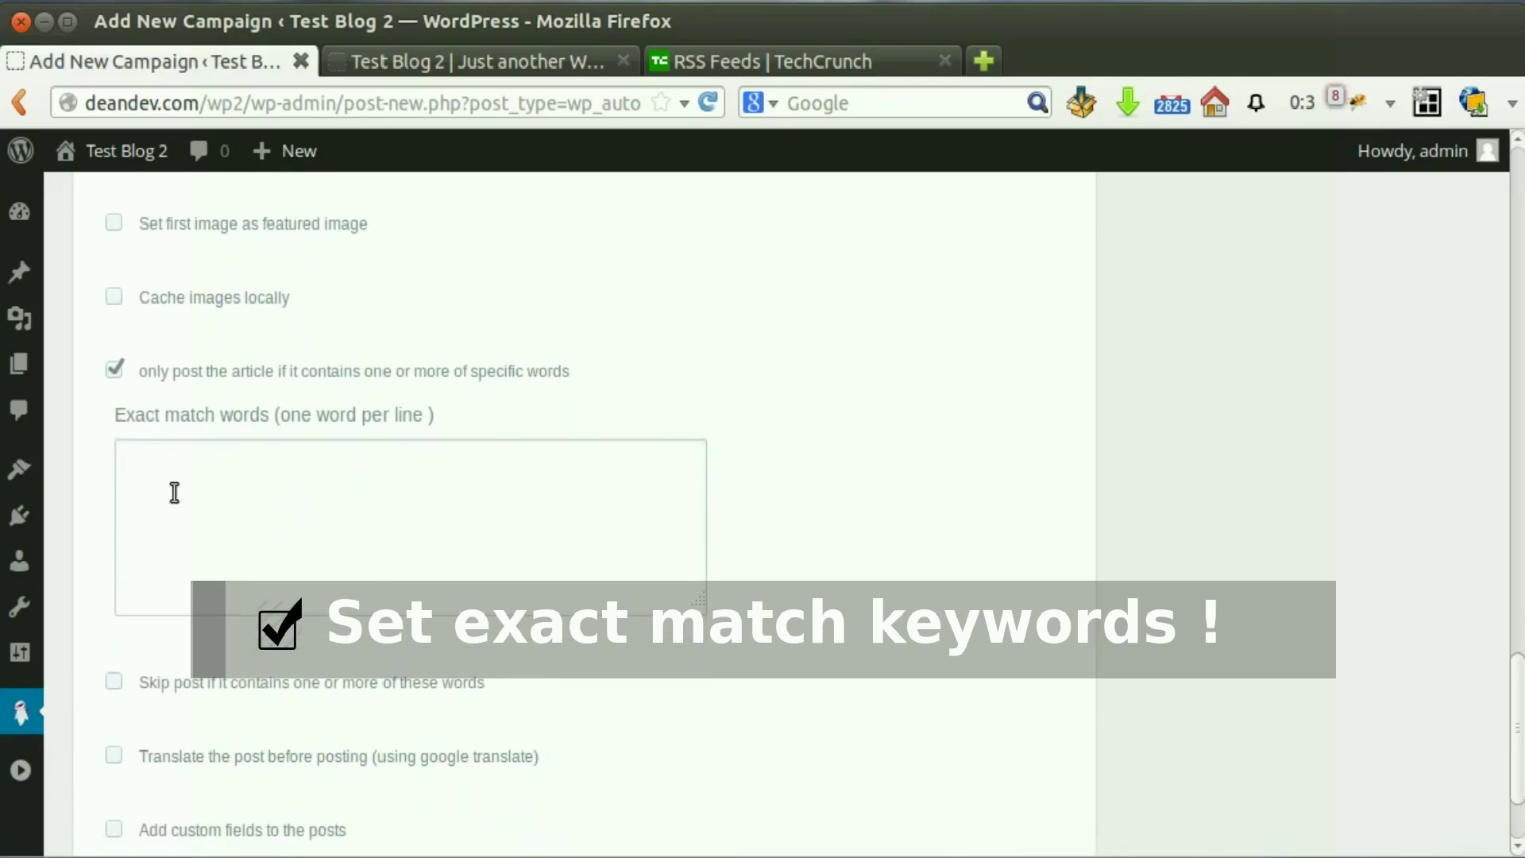
click(117, 375)
- Enable the option that skips posts containing banned words, inspect its word field, and disable the option again
click(115, 542)
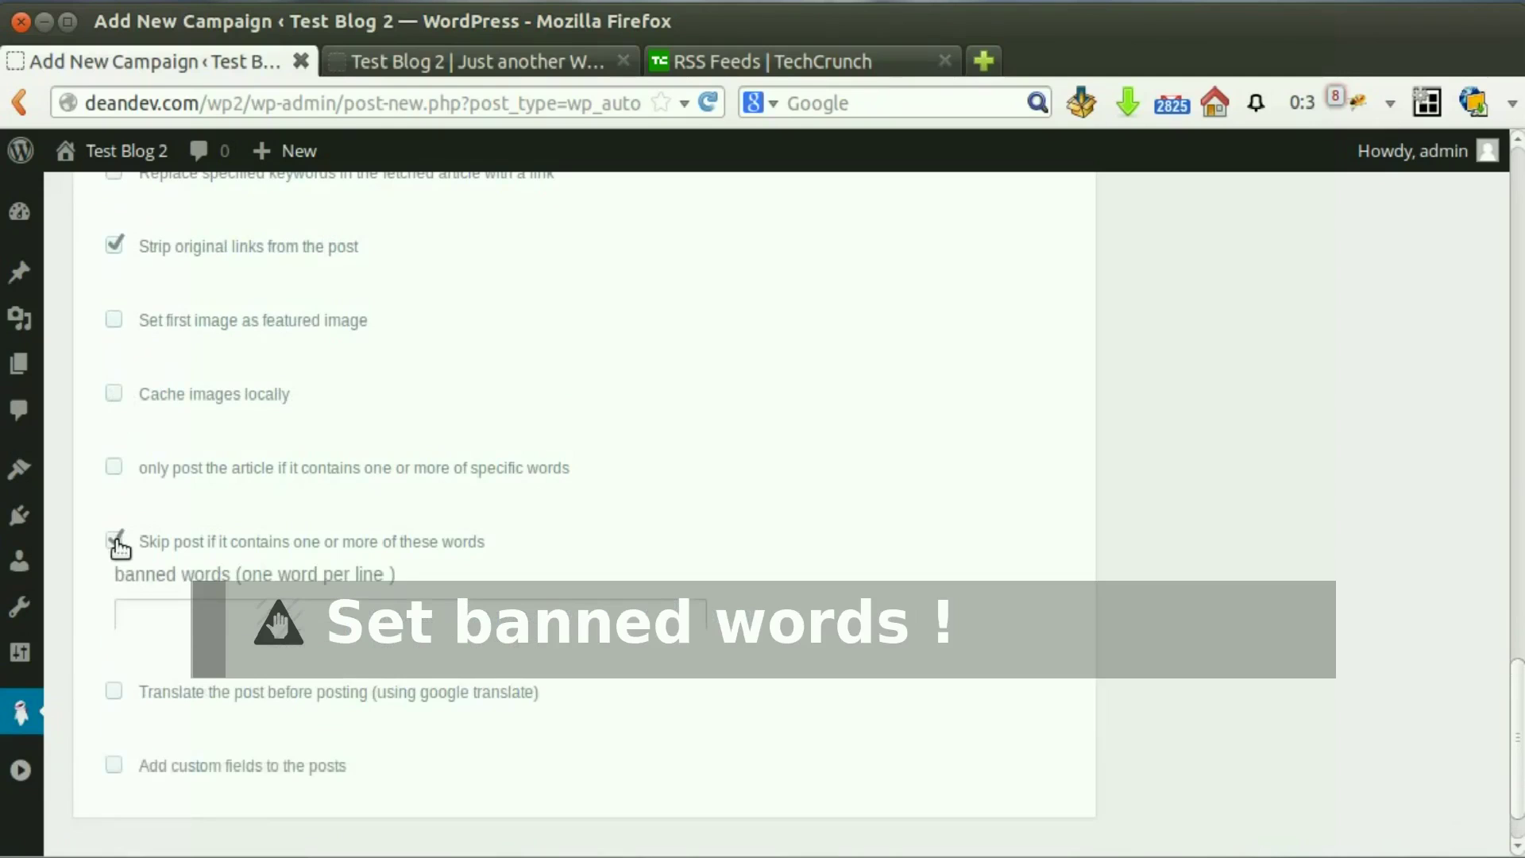
scroll(258, 412, down, 4)
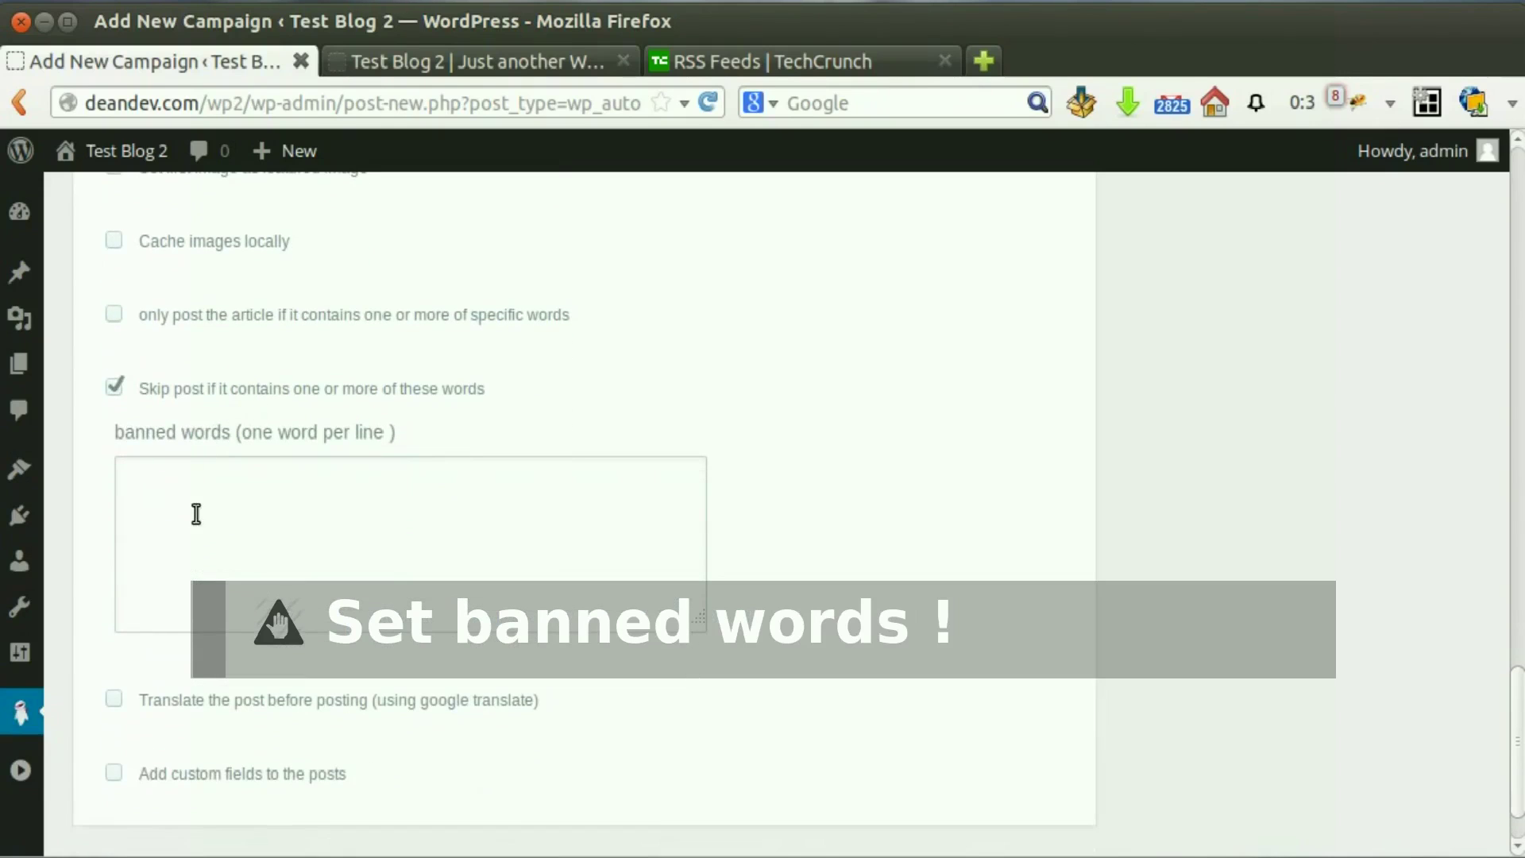
click(115, 386)
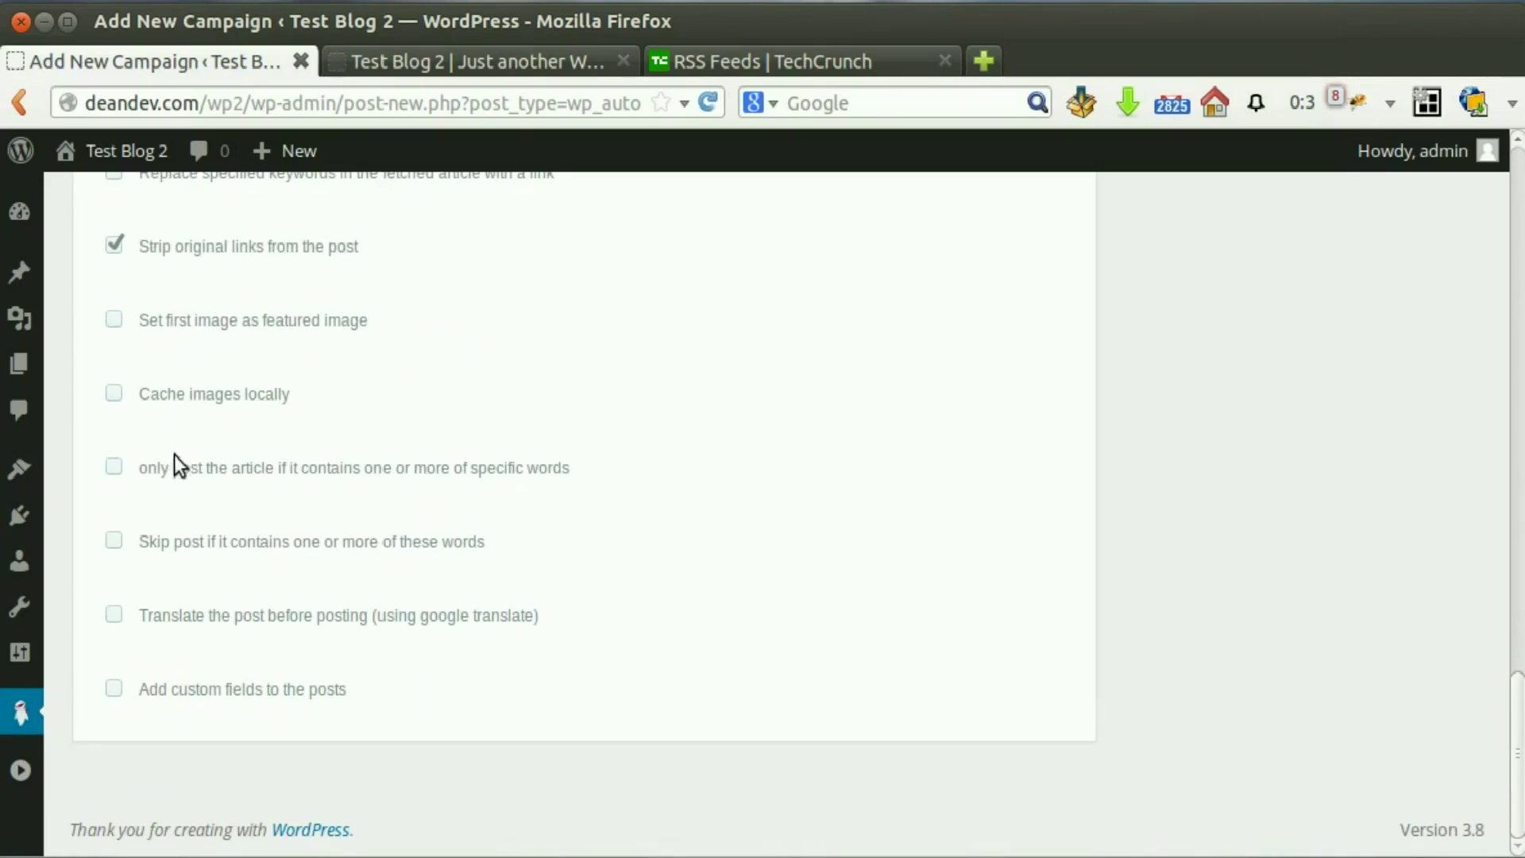
- Enable translating the post before posting, inspect its source and target language choices, and disable the option again
click(114, 614)
scroll(111, 618, down, 3)
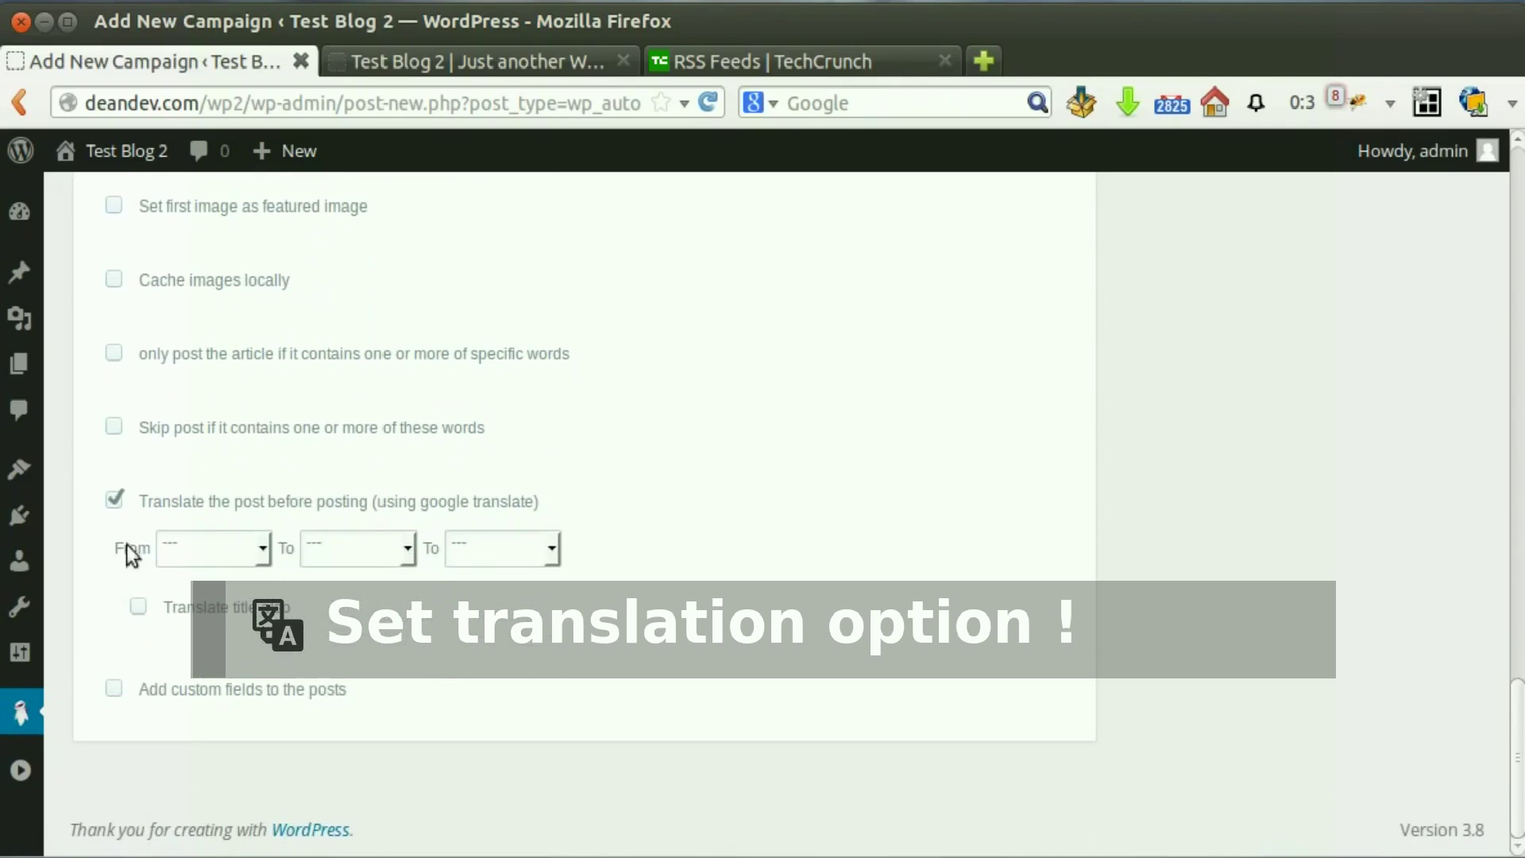
click(245, 553)
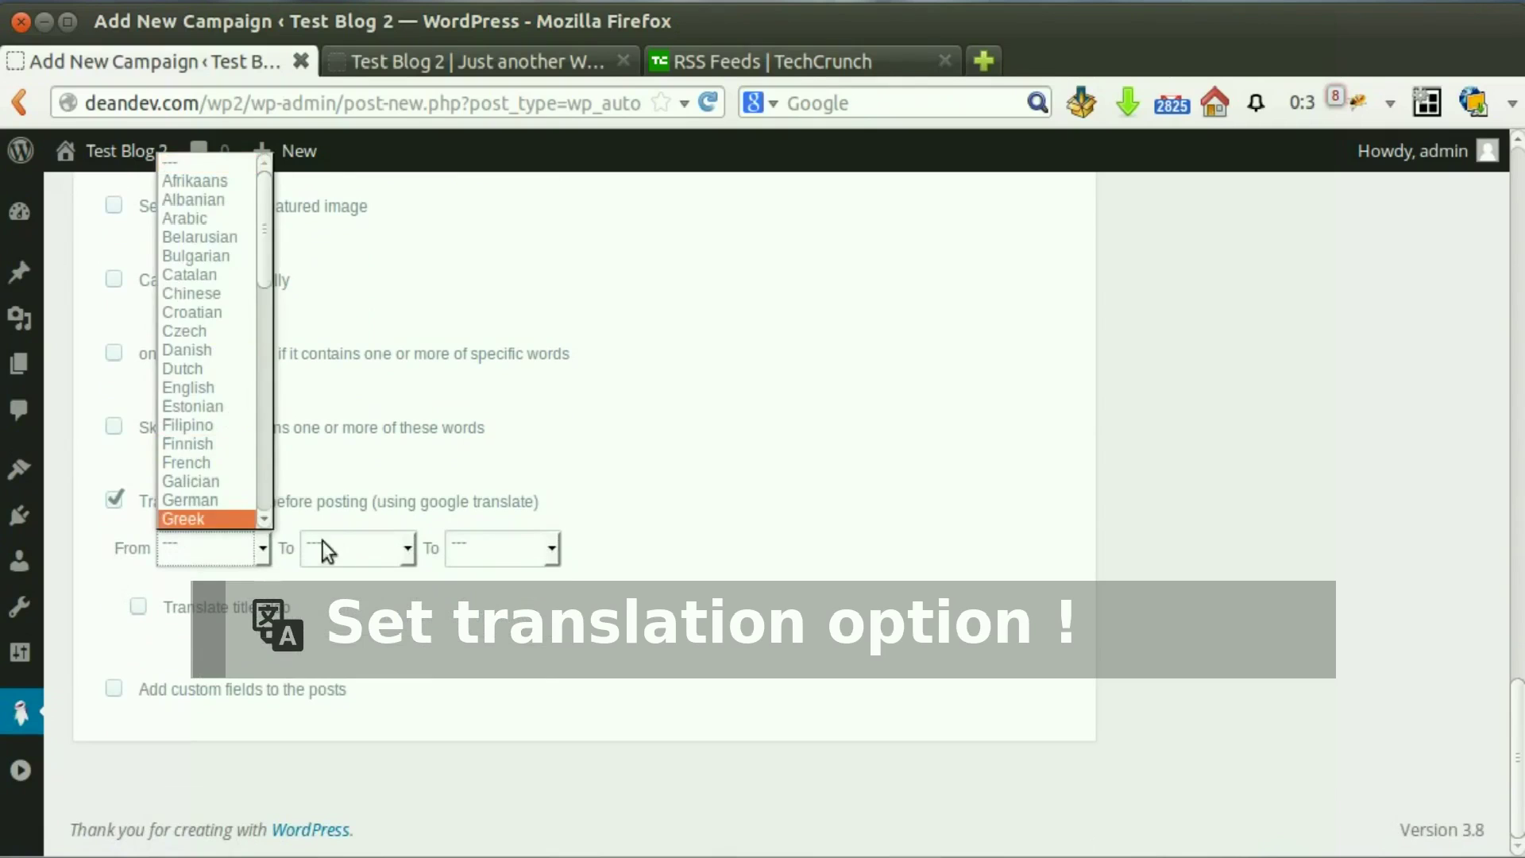
click(346, 543)
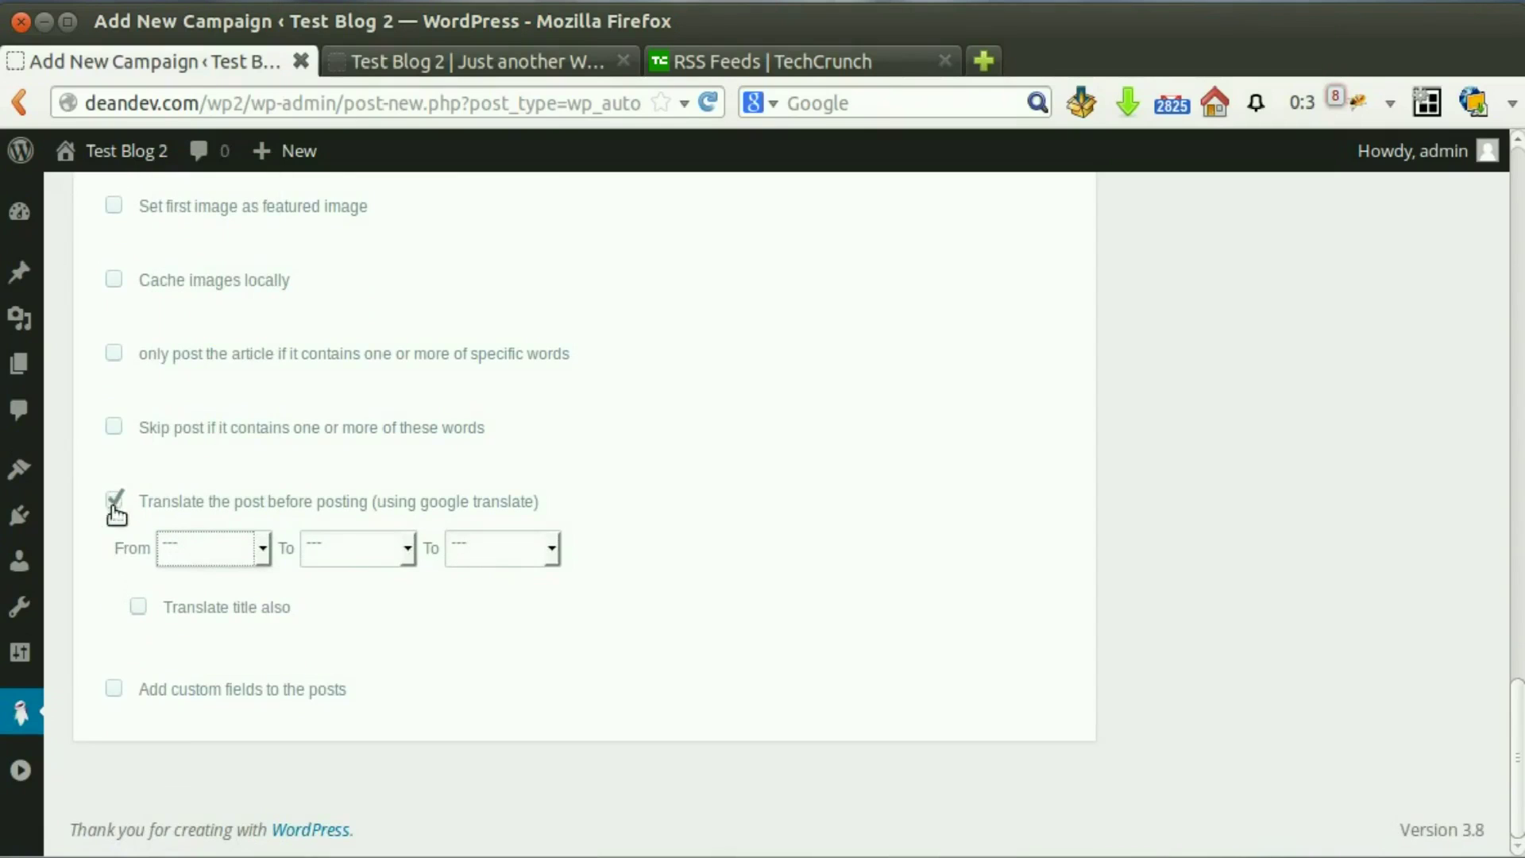
click(139, 609)
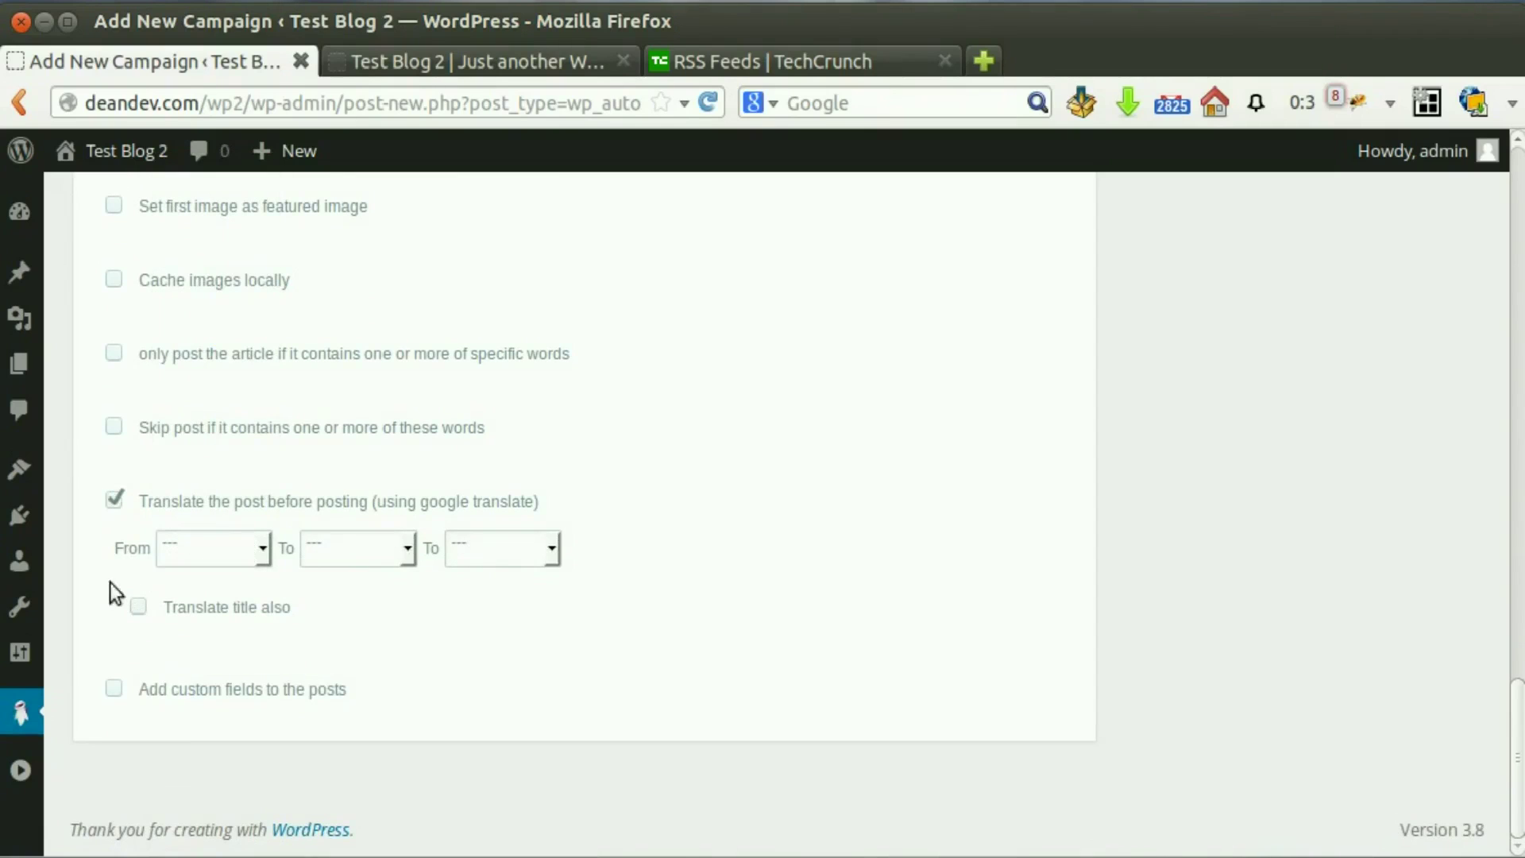
click(113, 498)
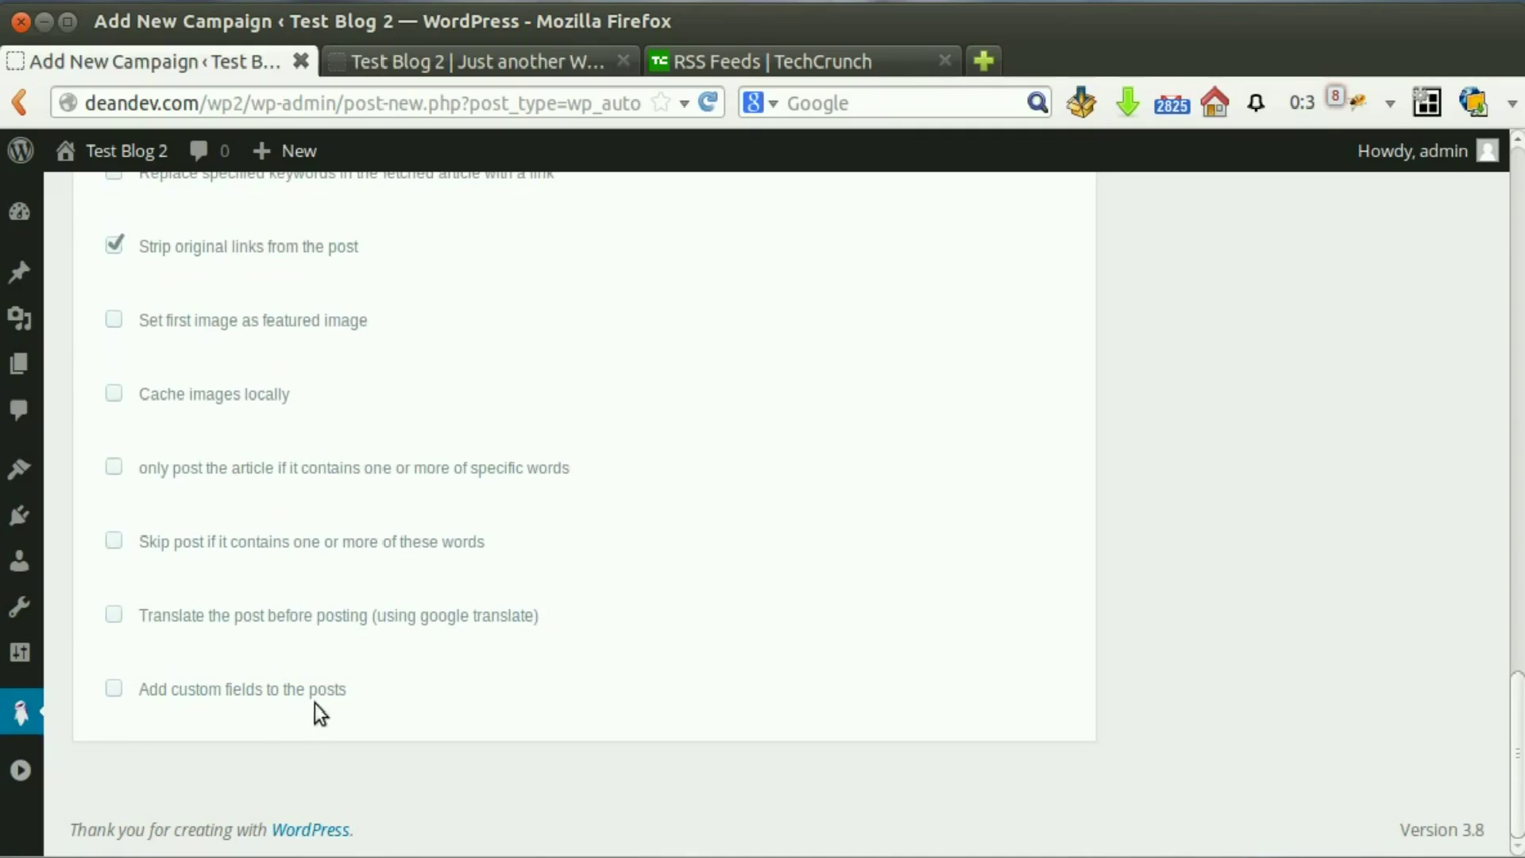
- Try the option that adds custom fields to the posts with two extra field rows, and turn it off again
click(114, 688)
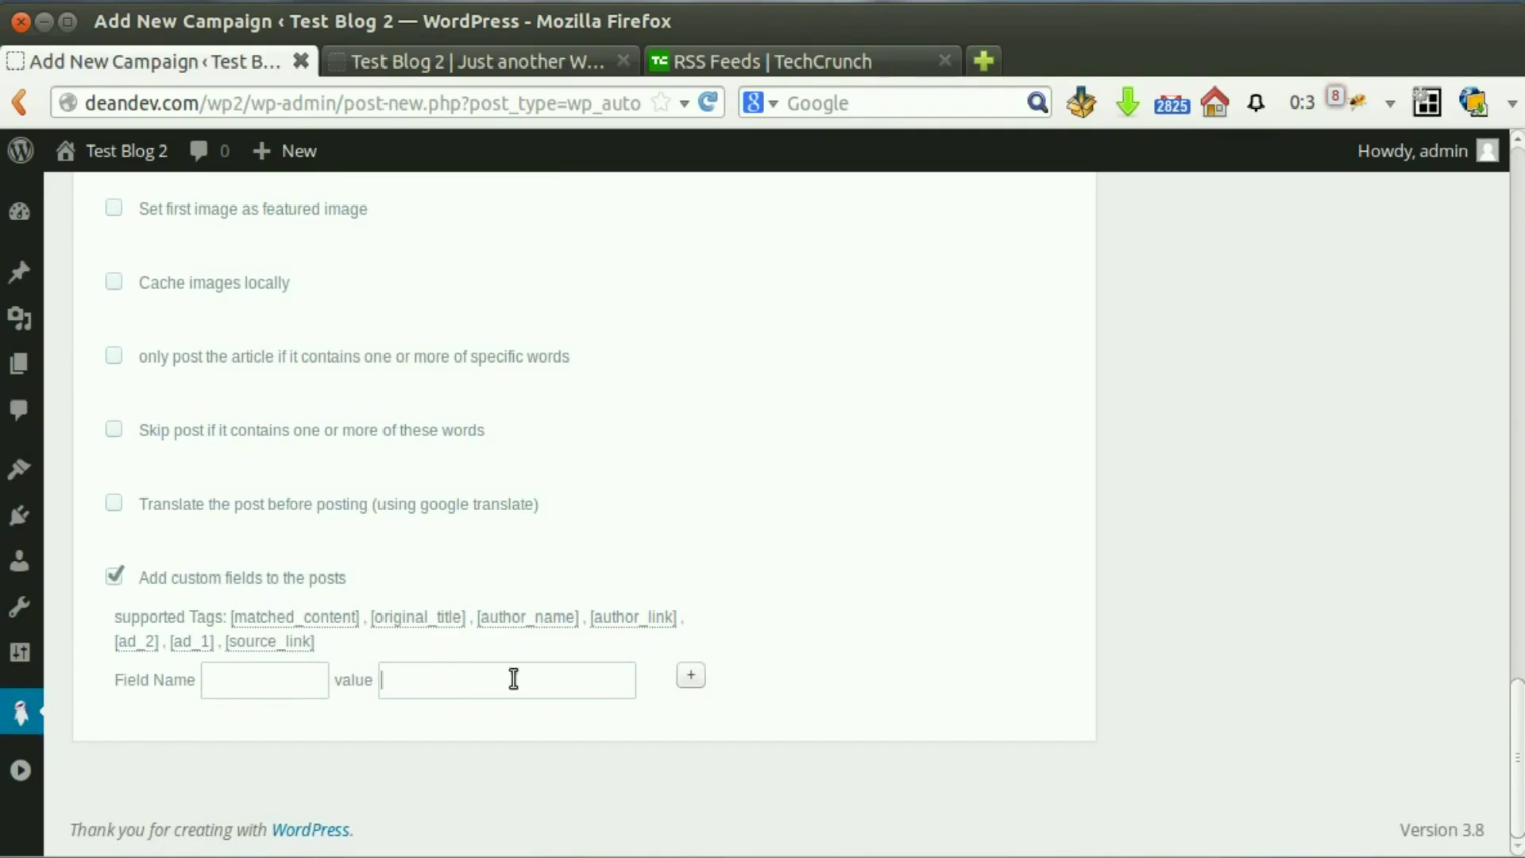
click(691, 677)
click(704, 677)
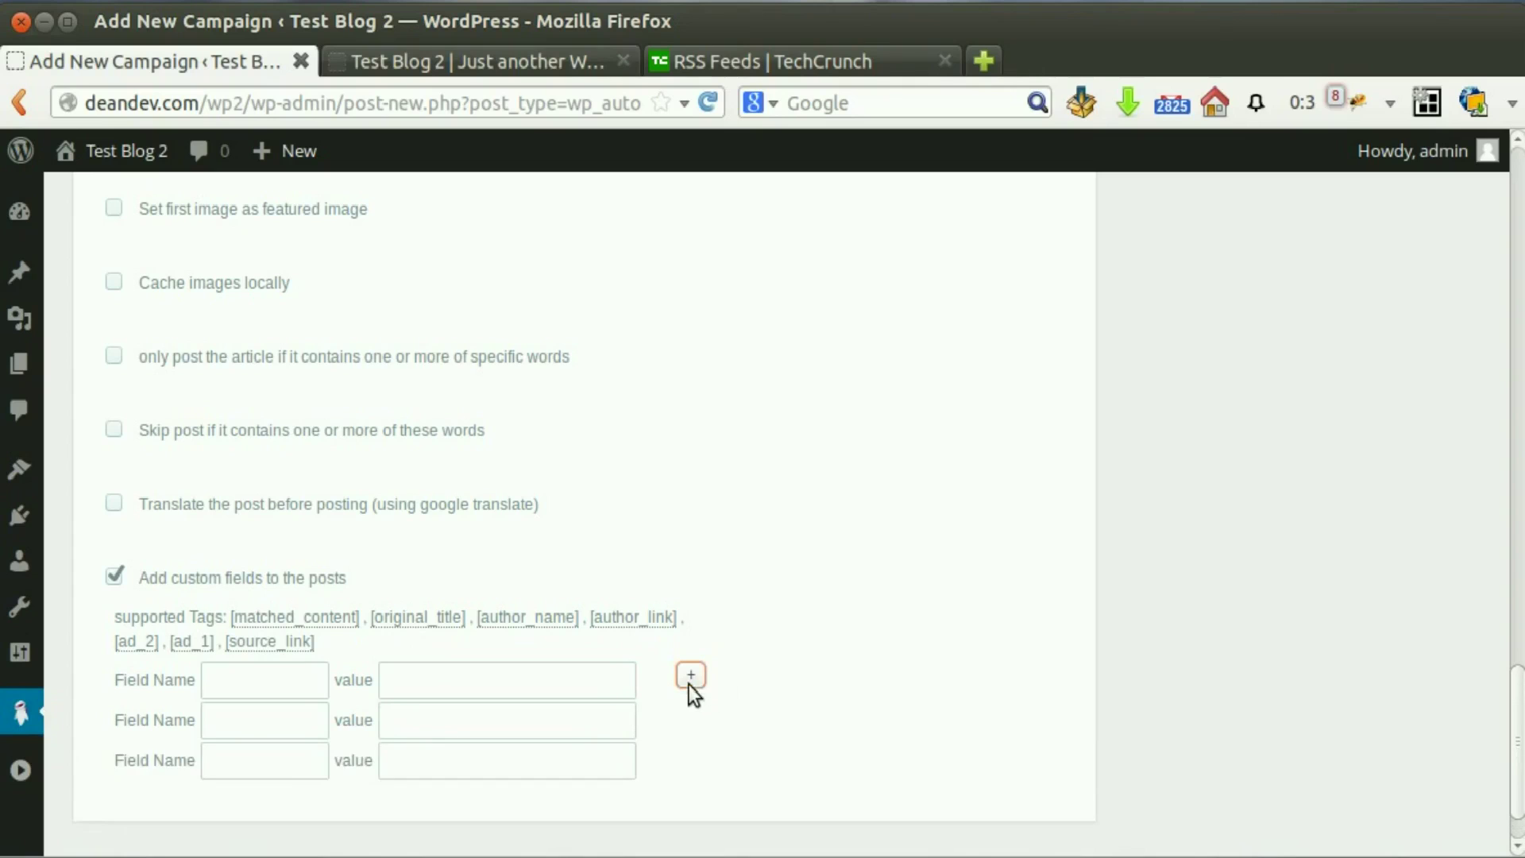
scroll(688, 694, down, 2)
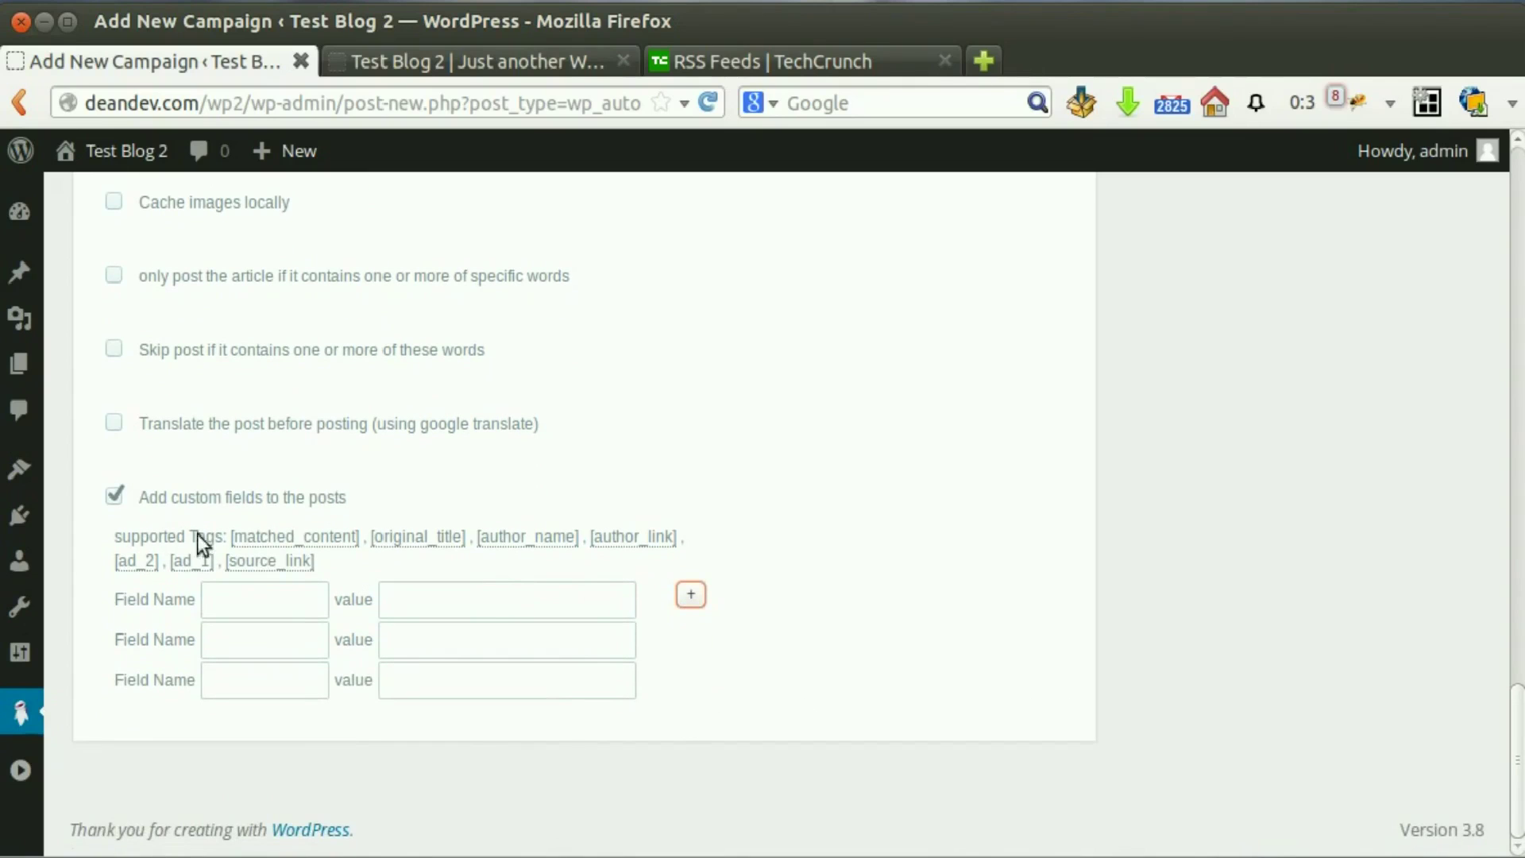
click(117, 497)
- Publish the gold investment articles campaign
drag(1516, 730, 1521, 203)
scroll(1430, 397, down, 6)
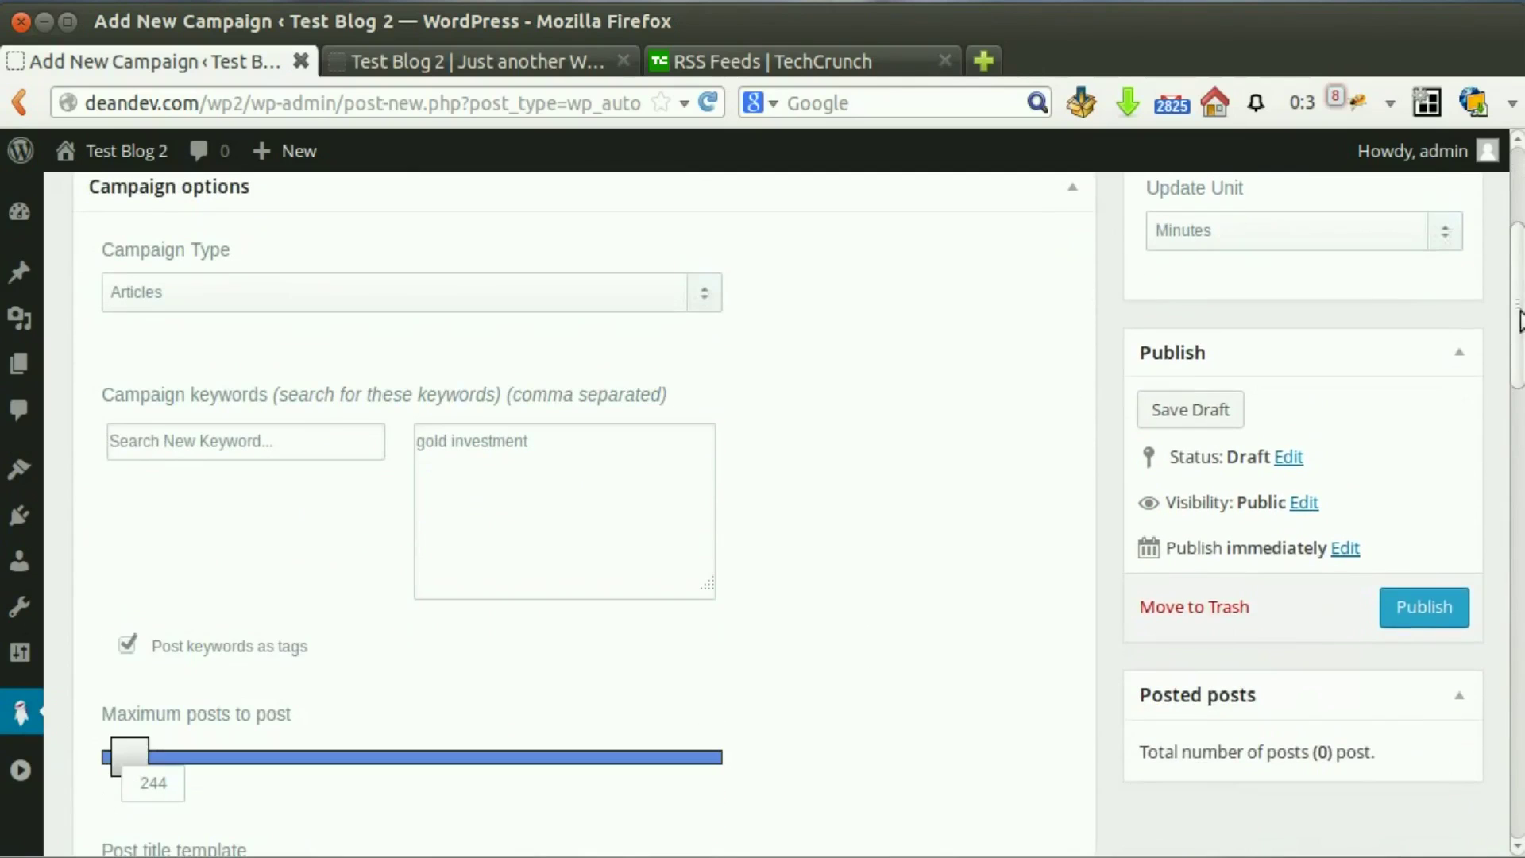
click(1439, 610)
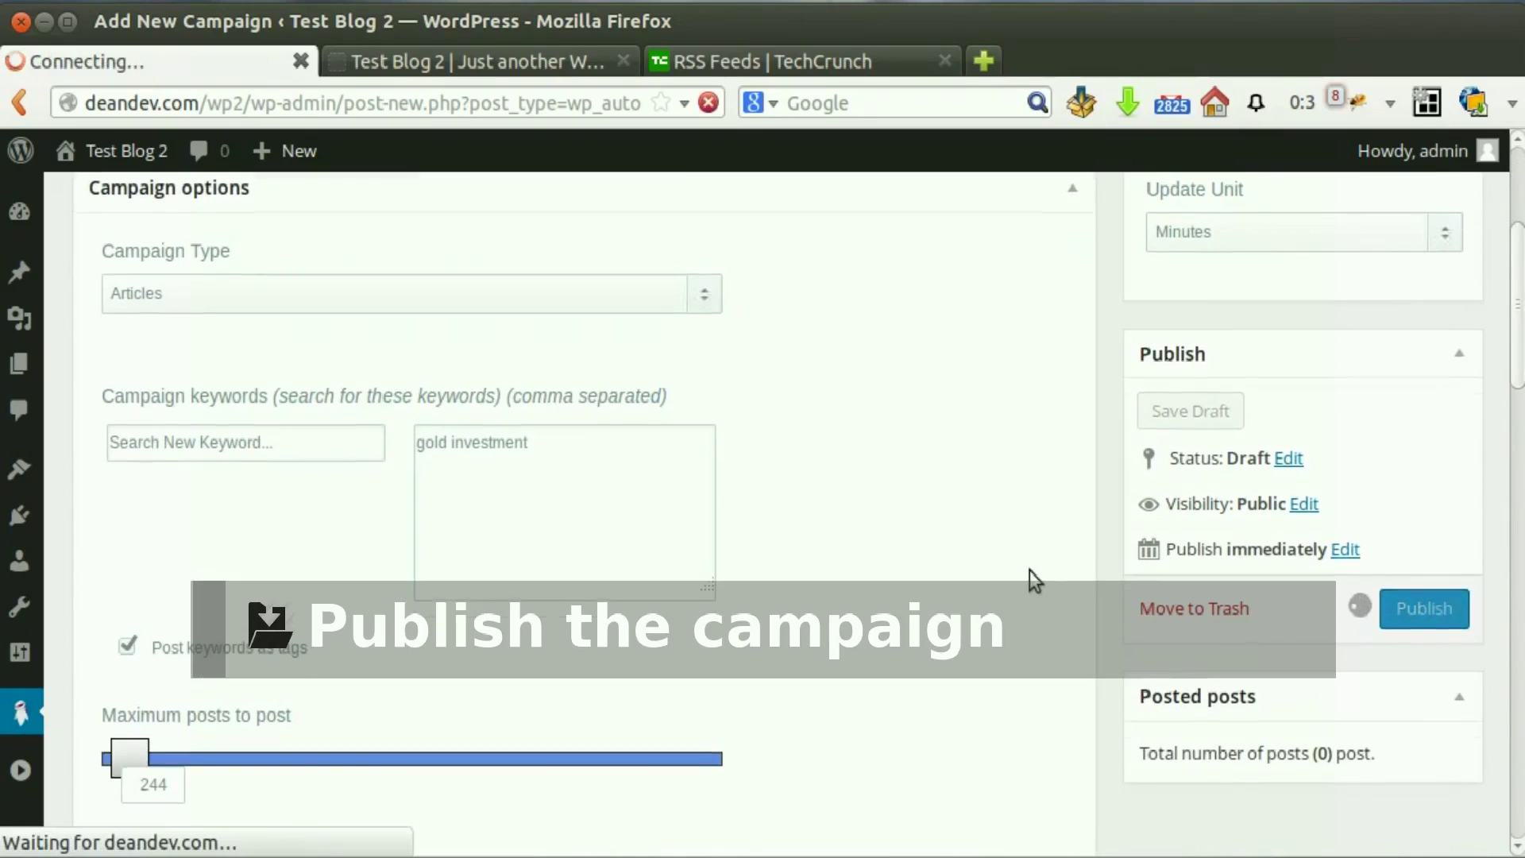
scroll(1003, 548, up, 6)
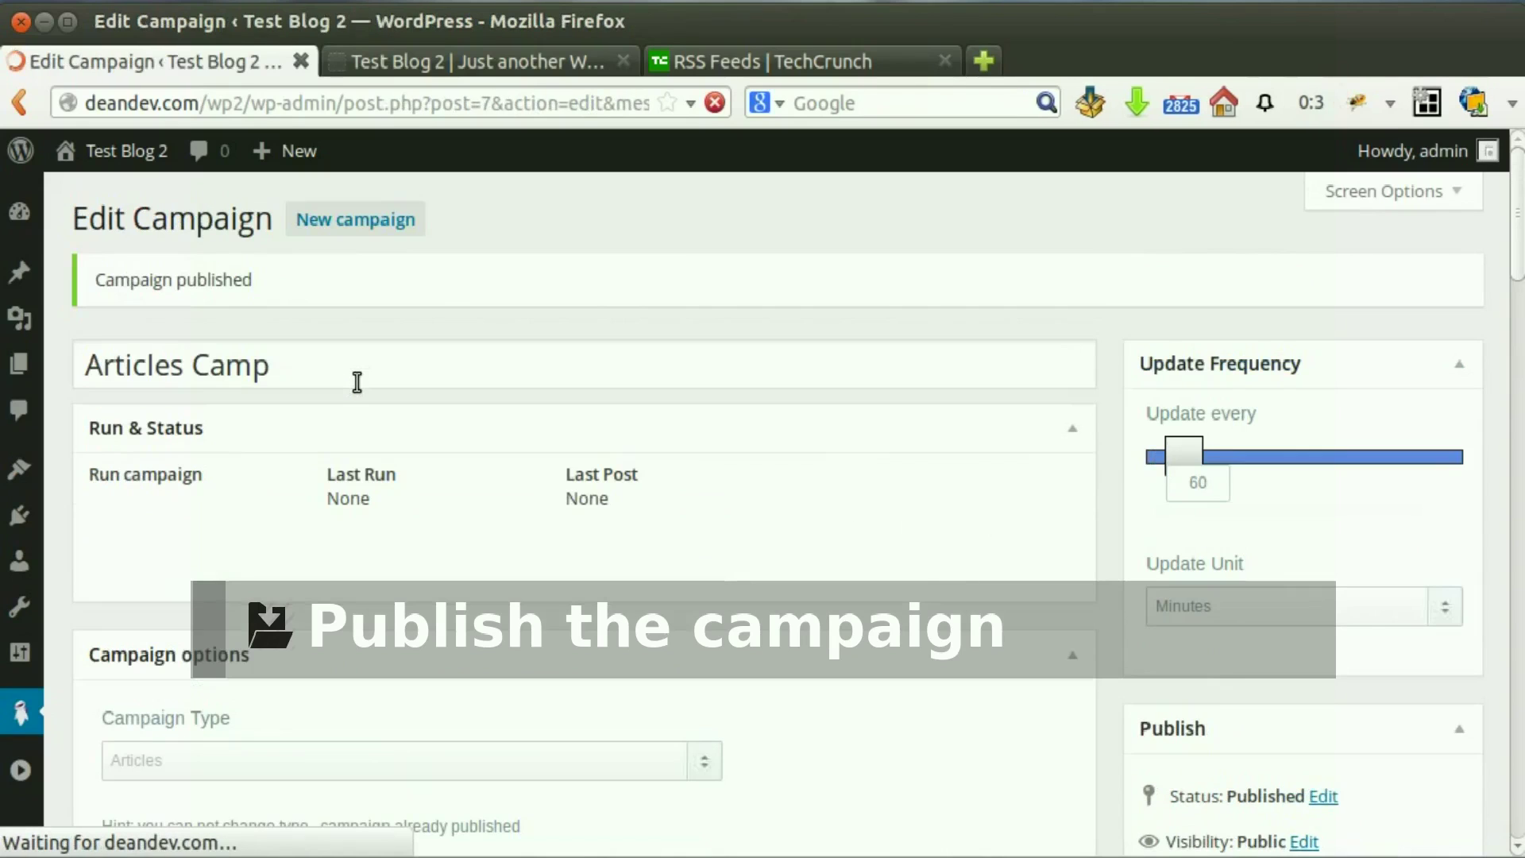
drag(109, 286, 300, 287)
click(310, 287)
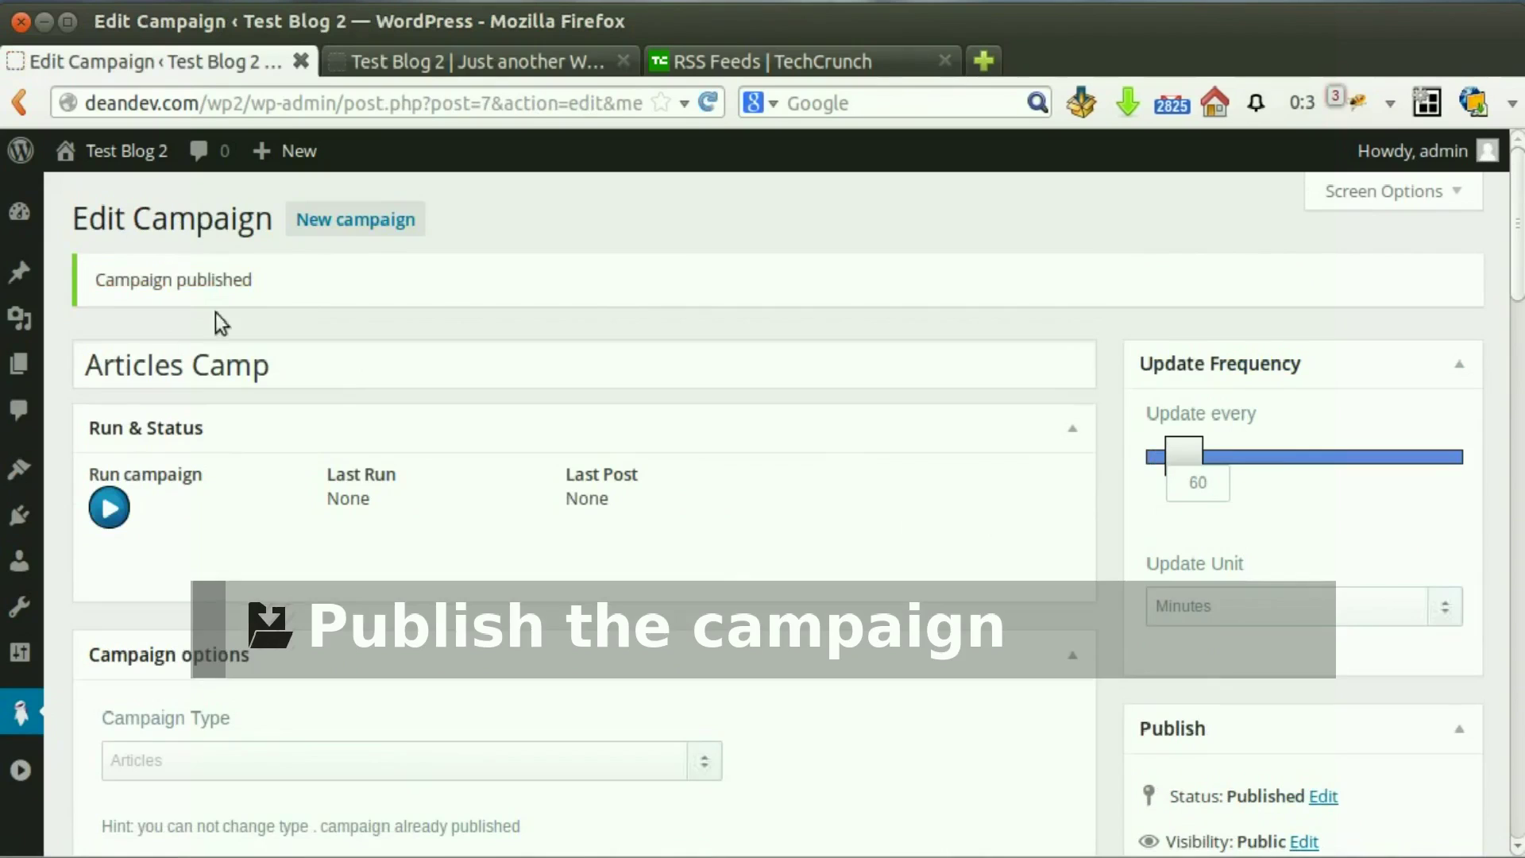
- Run the Articles Camp campaign manually and review its processing log
click(126, 513)
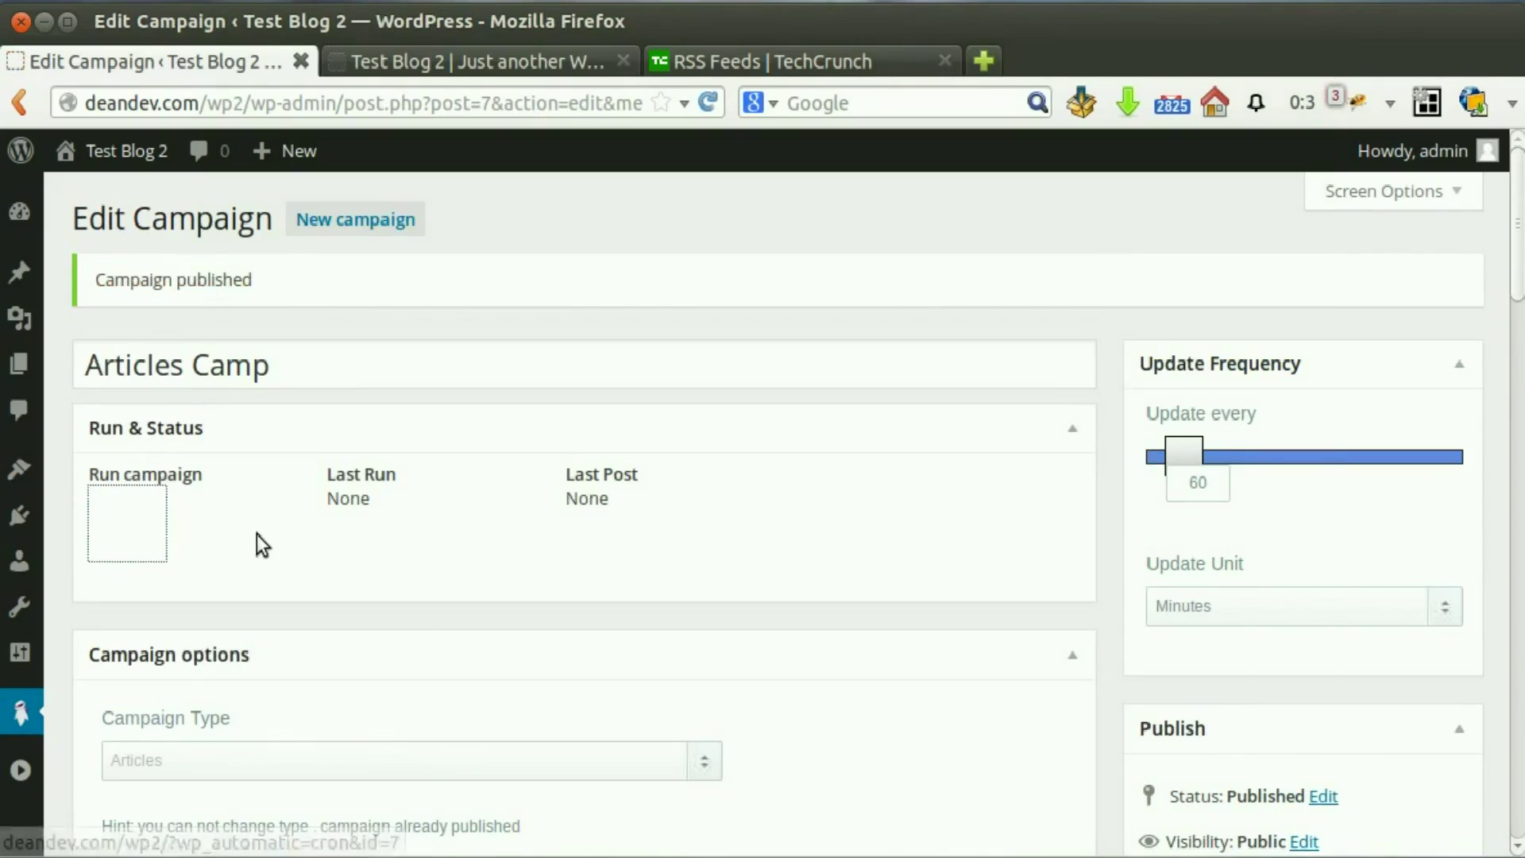
scroll(256, 534, down, 2)
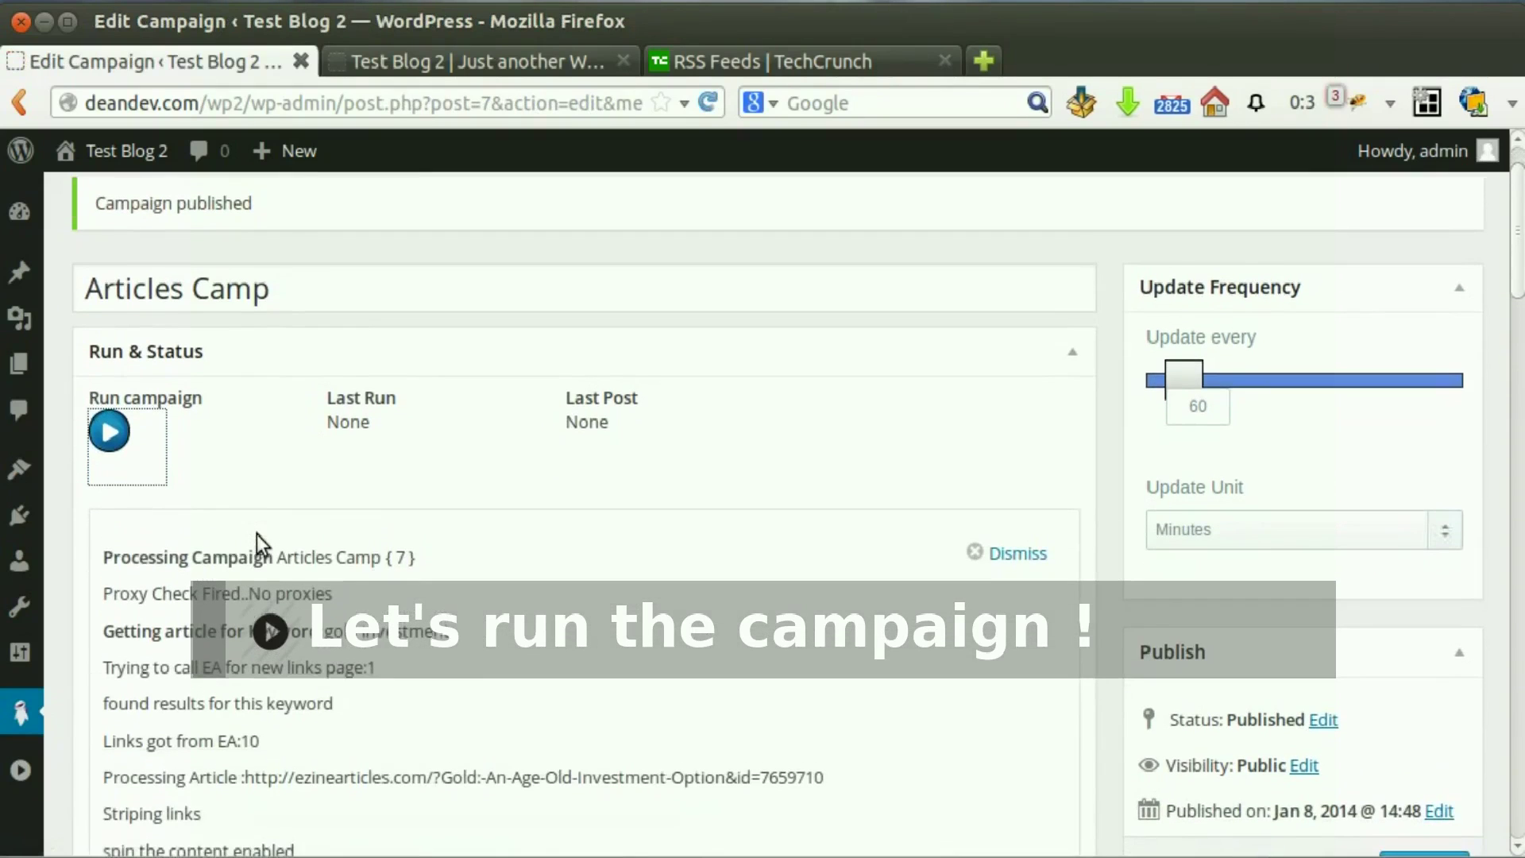
scroll(256, 534, down, 3)
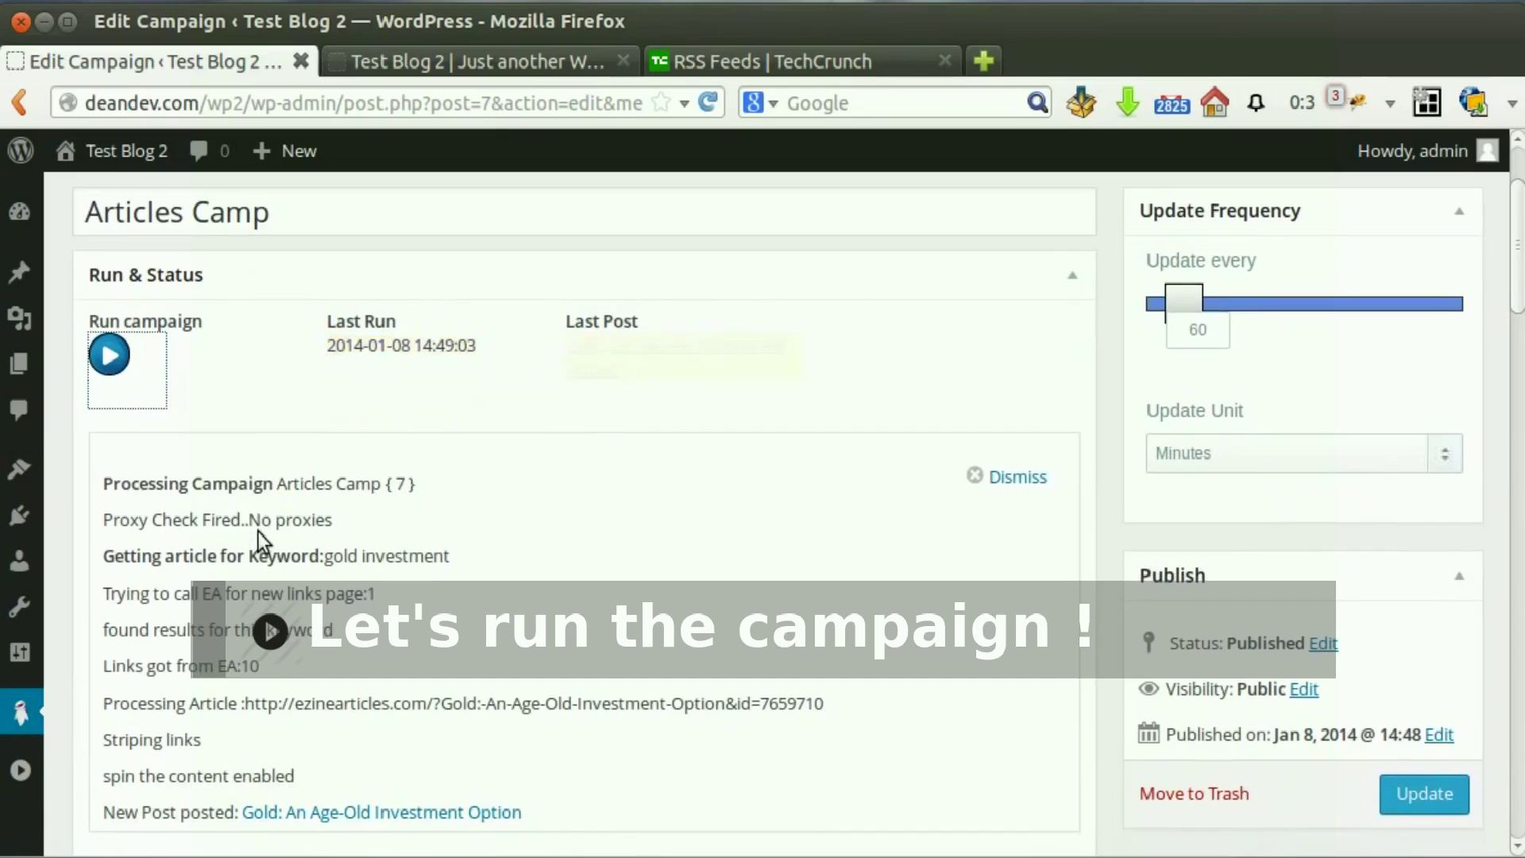
drag(119, 820, 247, 815)
click(193, 803)
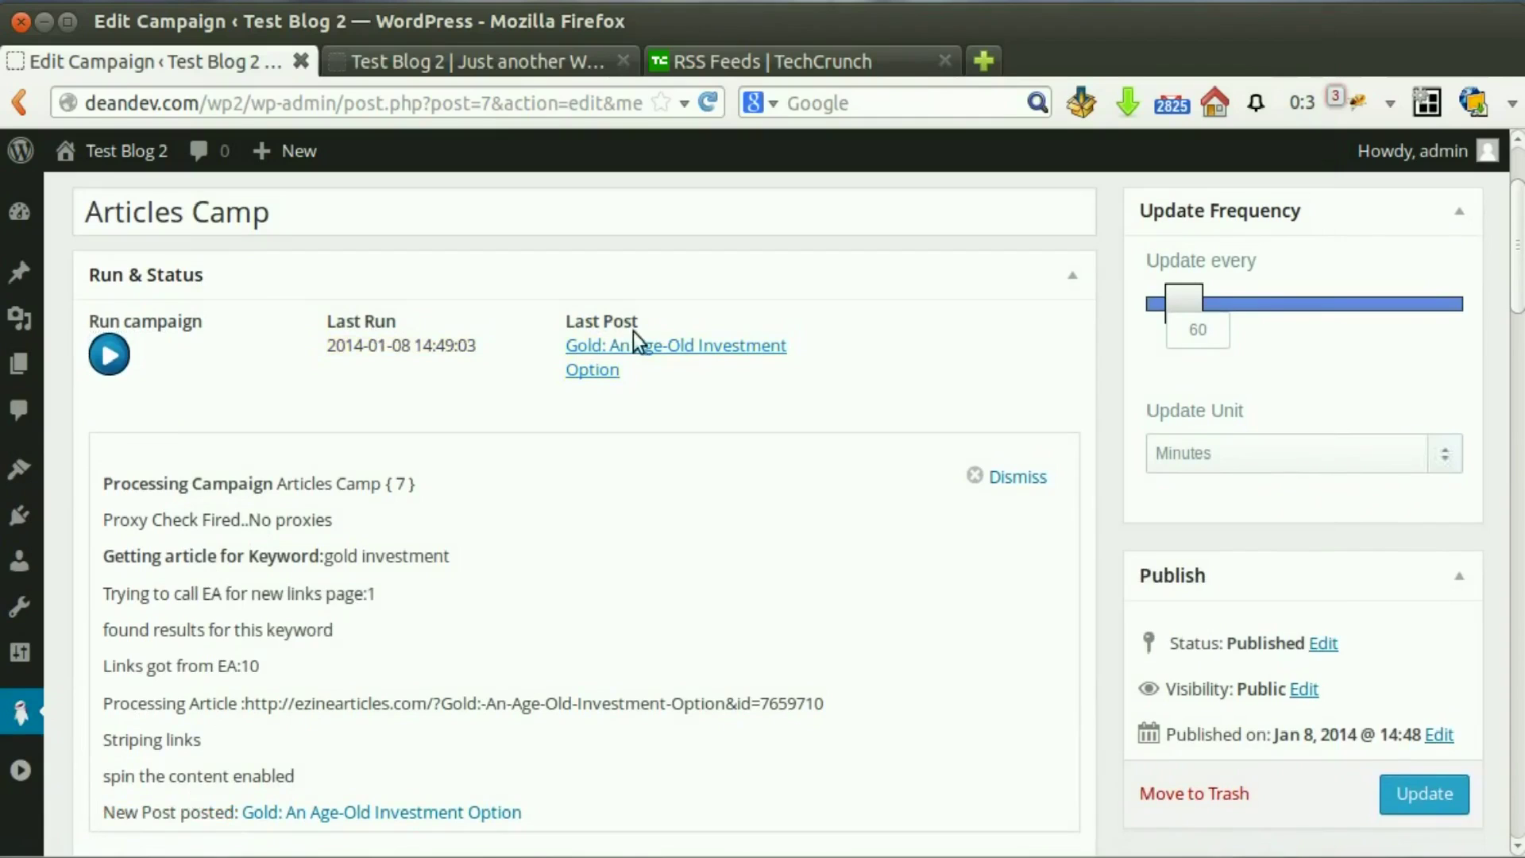
- View the campaign's last post on the blog in a separate tab, and close that tab
middle_click(604, 367)
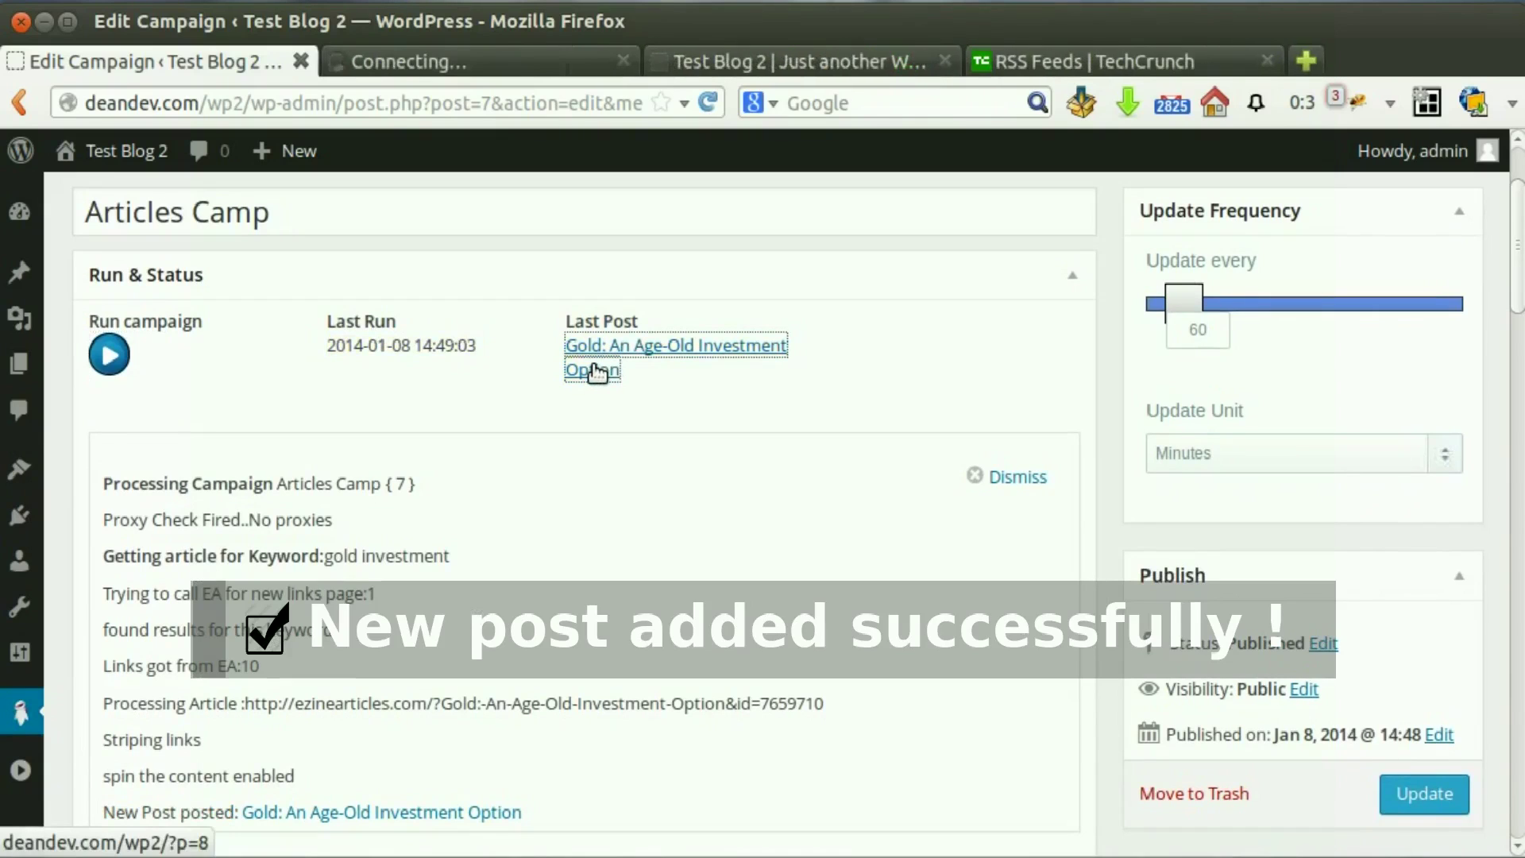
click(527, 62)
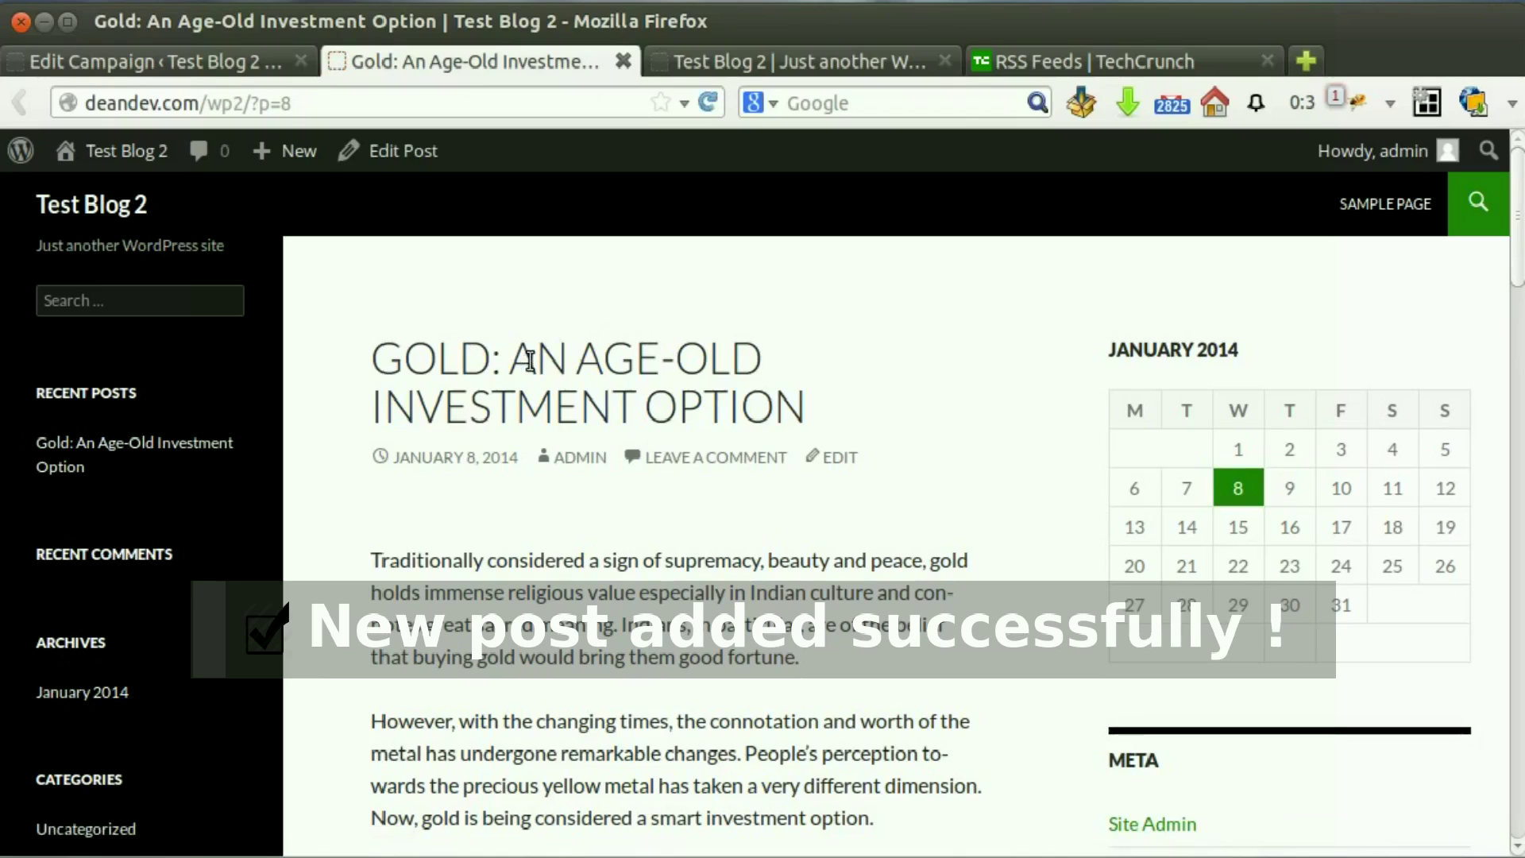
drag(1518, 262, 1475, 224)
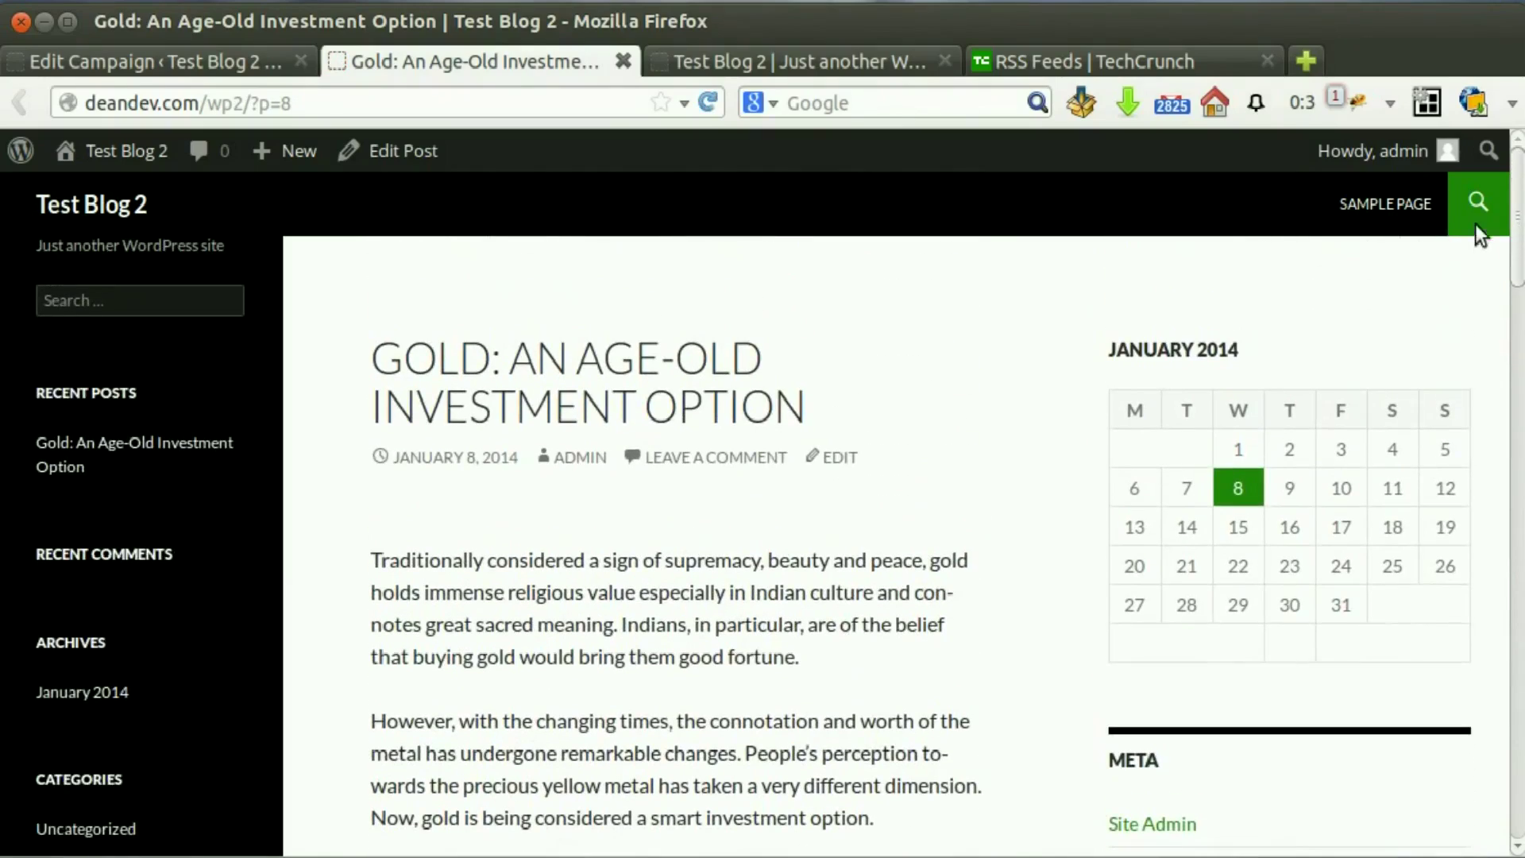
click(627, 63)
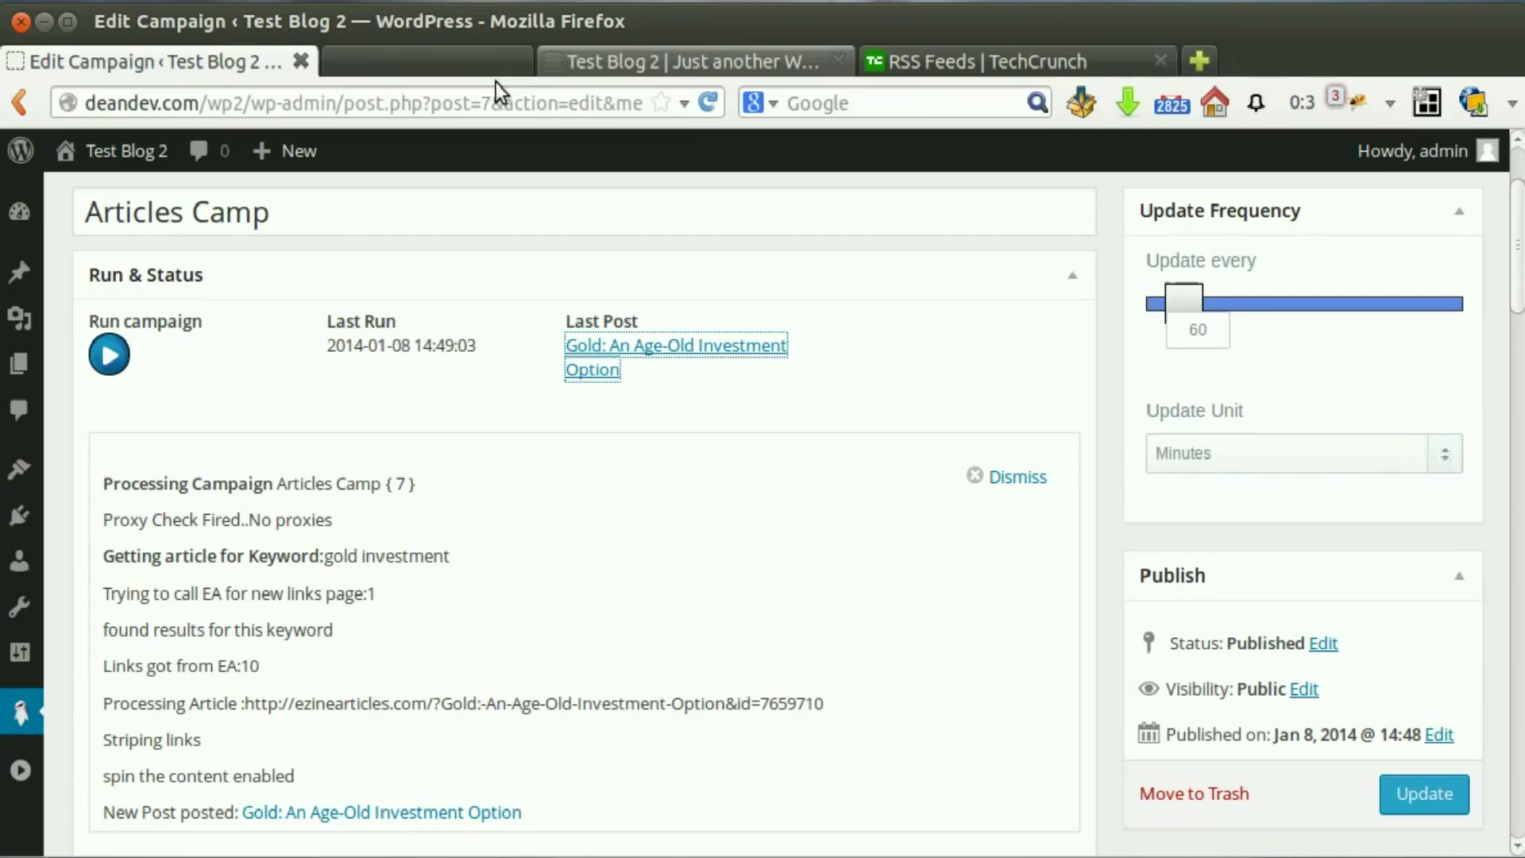
- Run the campaign a second time, view the newly generated post in a separate tab, and close that tab
click(111, 367)
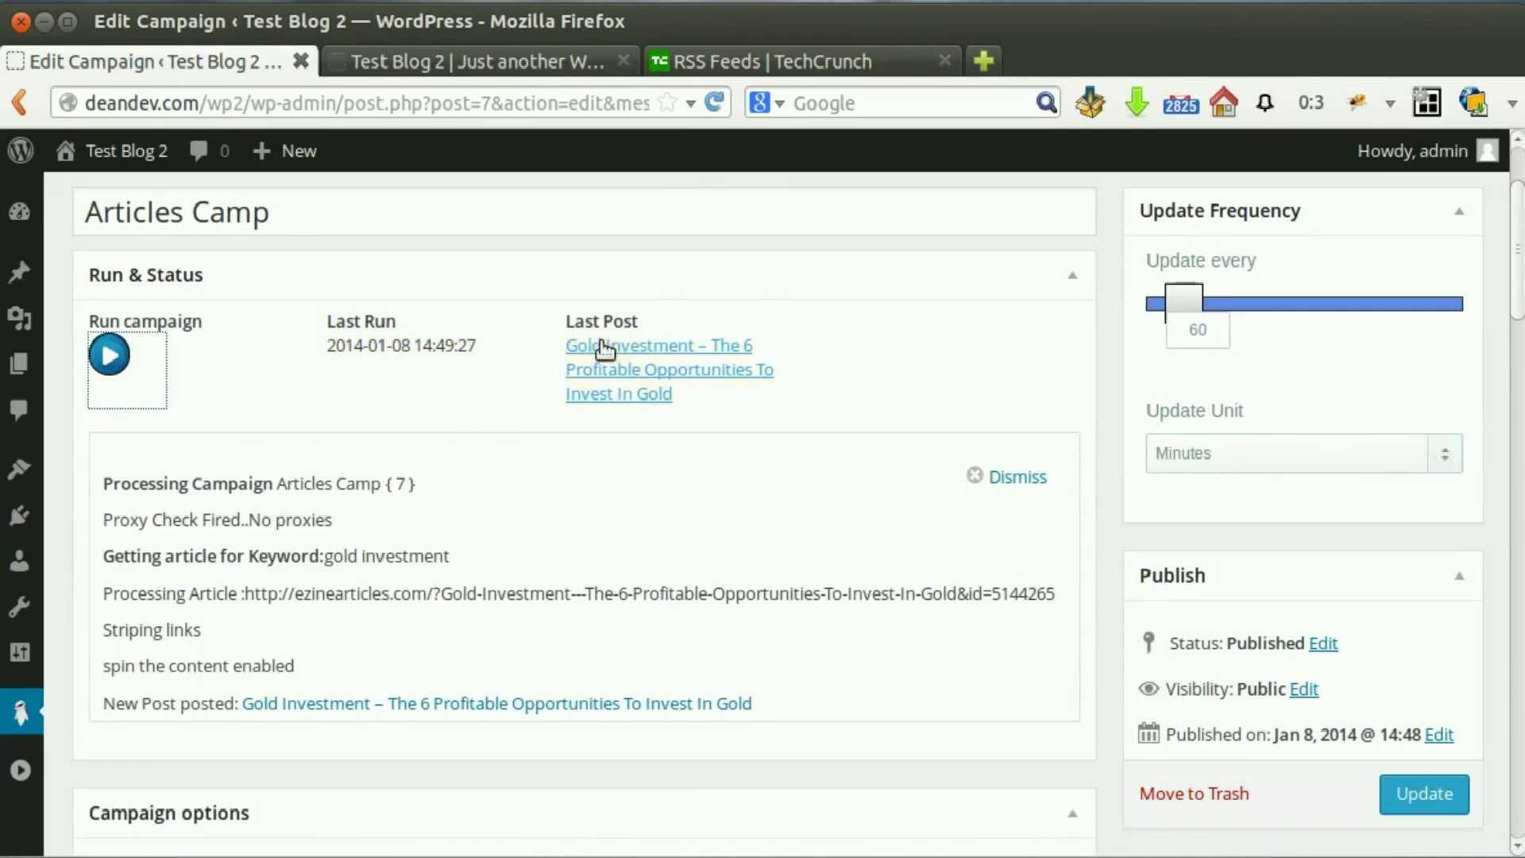
middle_click(591, 369)
click(407, 61)
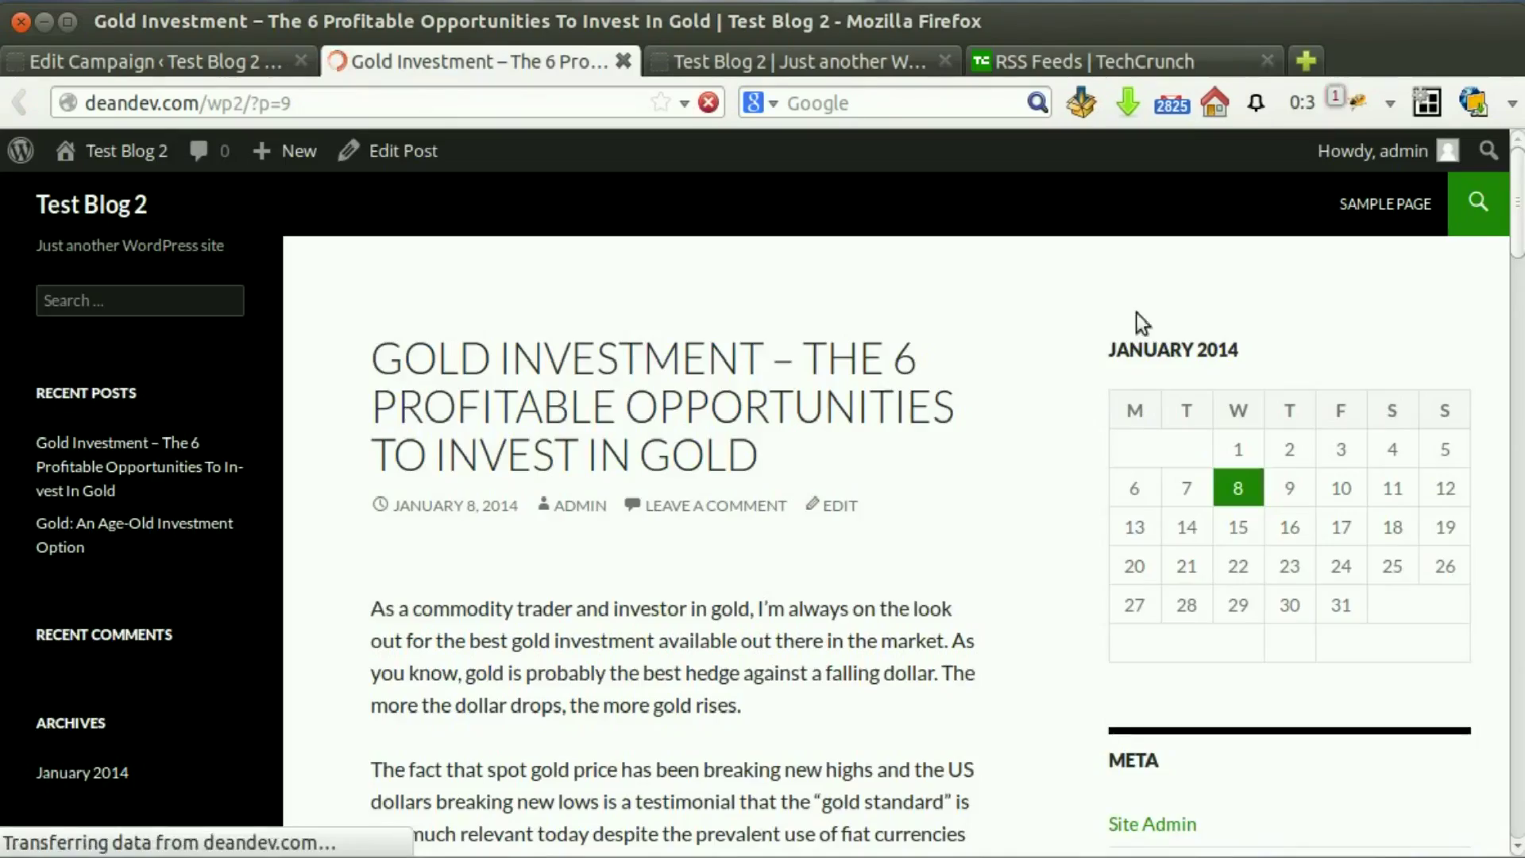
mouse_move(1515, 248)
mouse_down()
mouse_move(1501, 688)
mouse_move(1513, 231)
mouse_up()
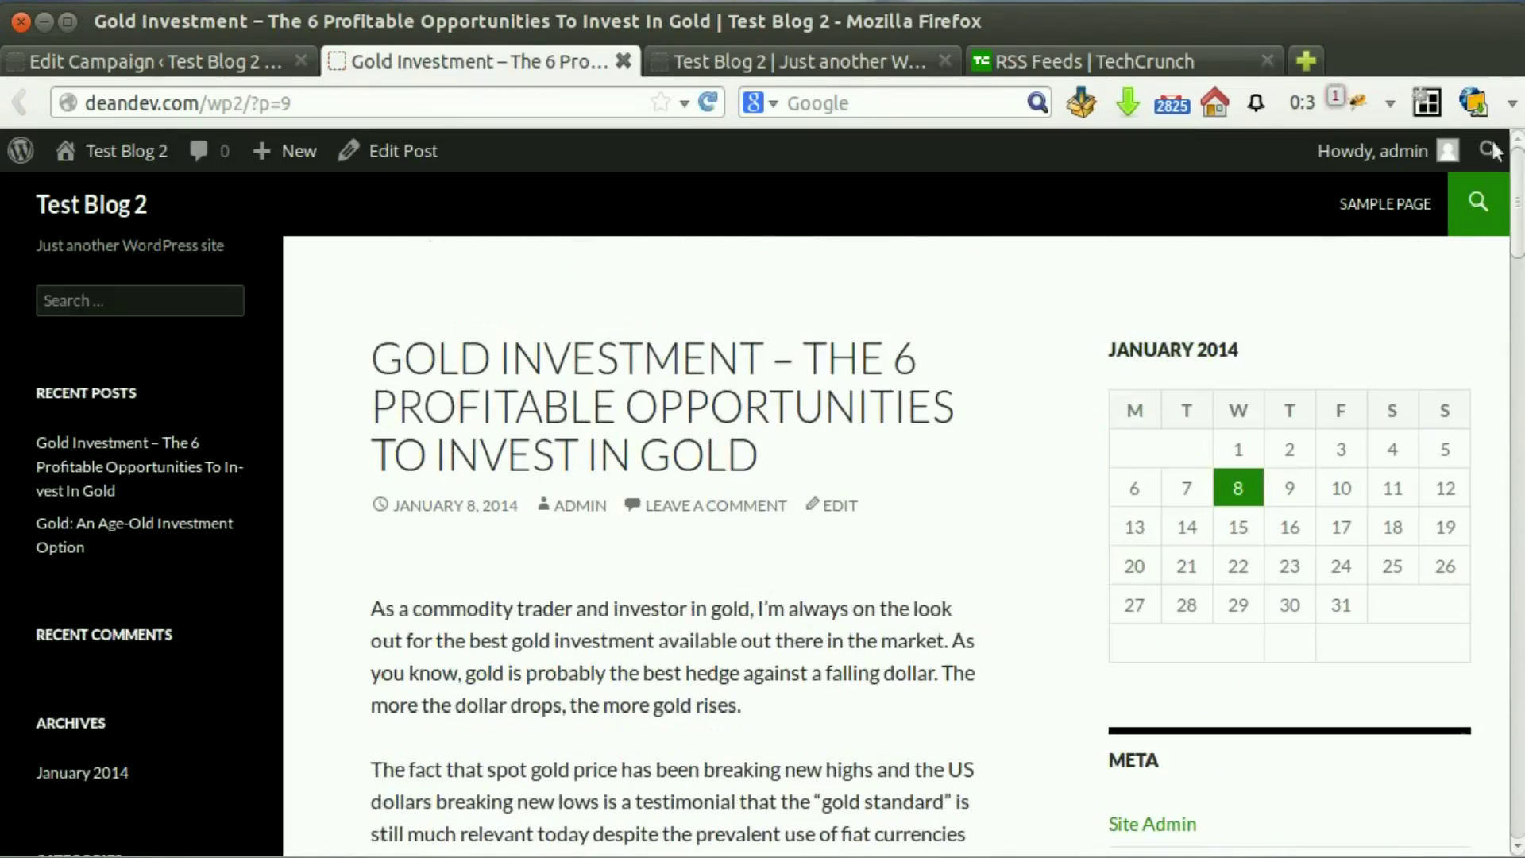
click(625, 61)
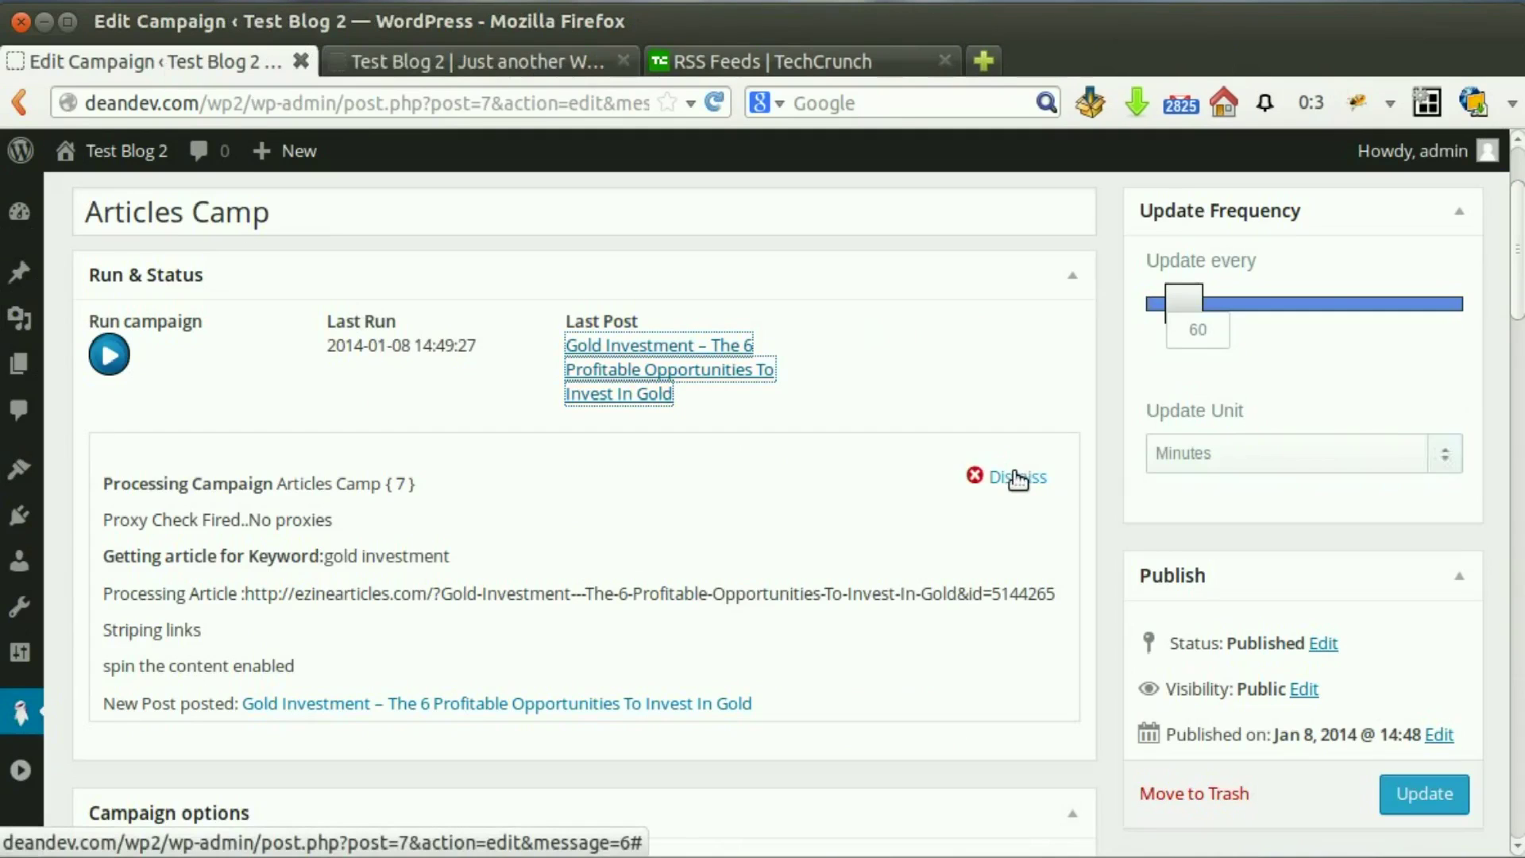
- Dismiss the run log and set the campaign's update interval to 46 minutes
click(1021, 479)
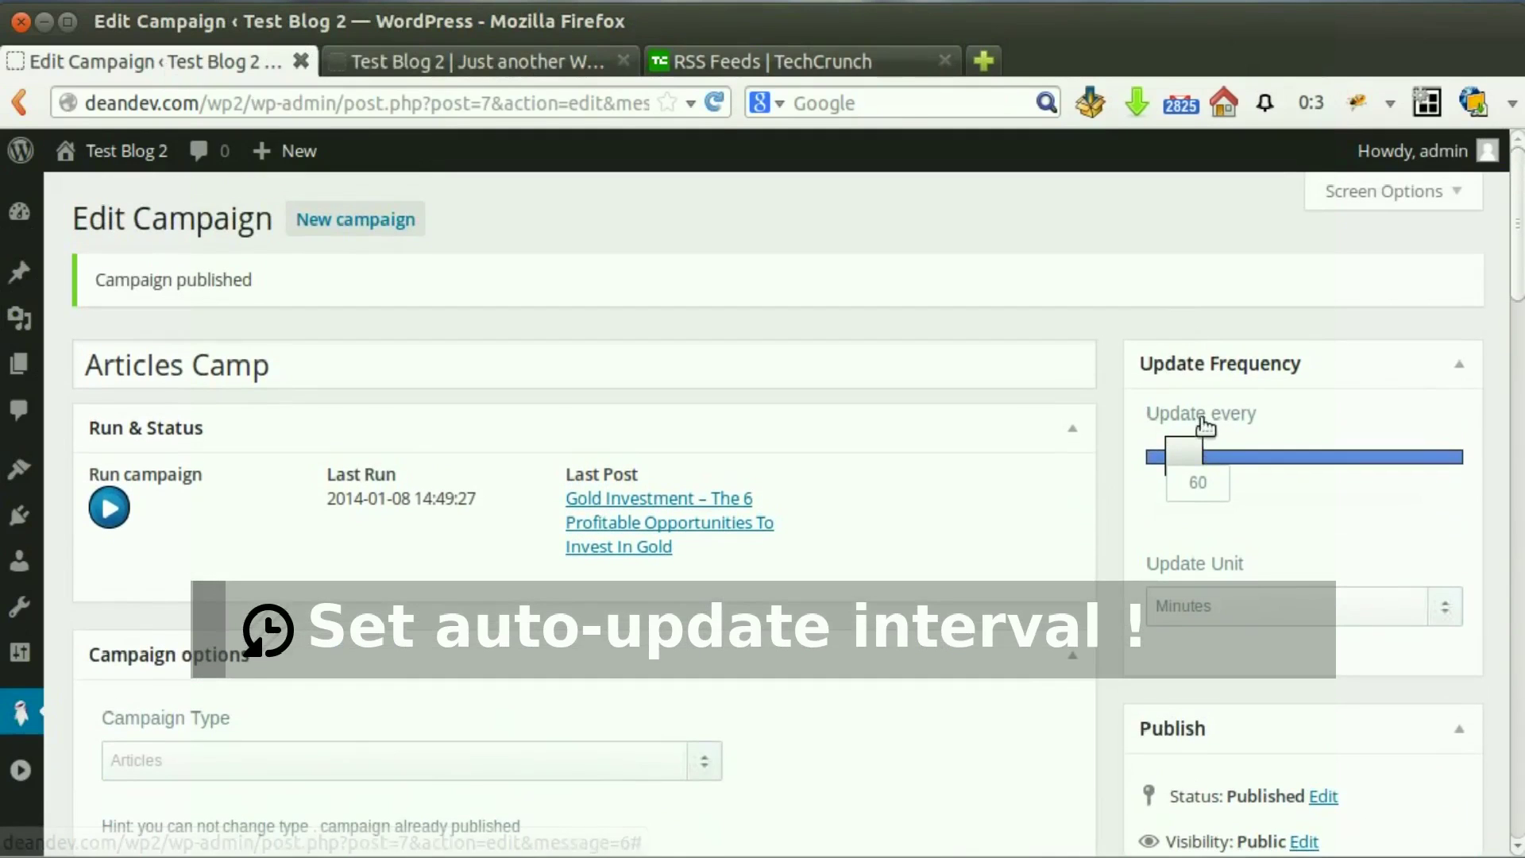
drag(1192, 442, 1183, 450)
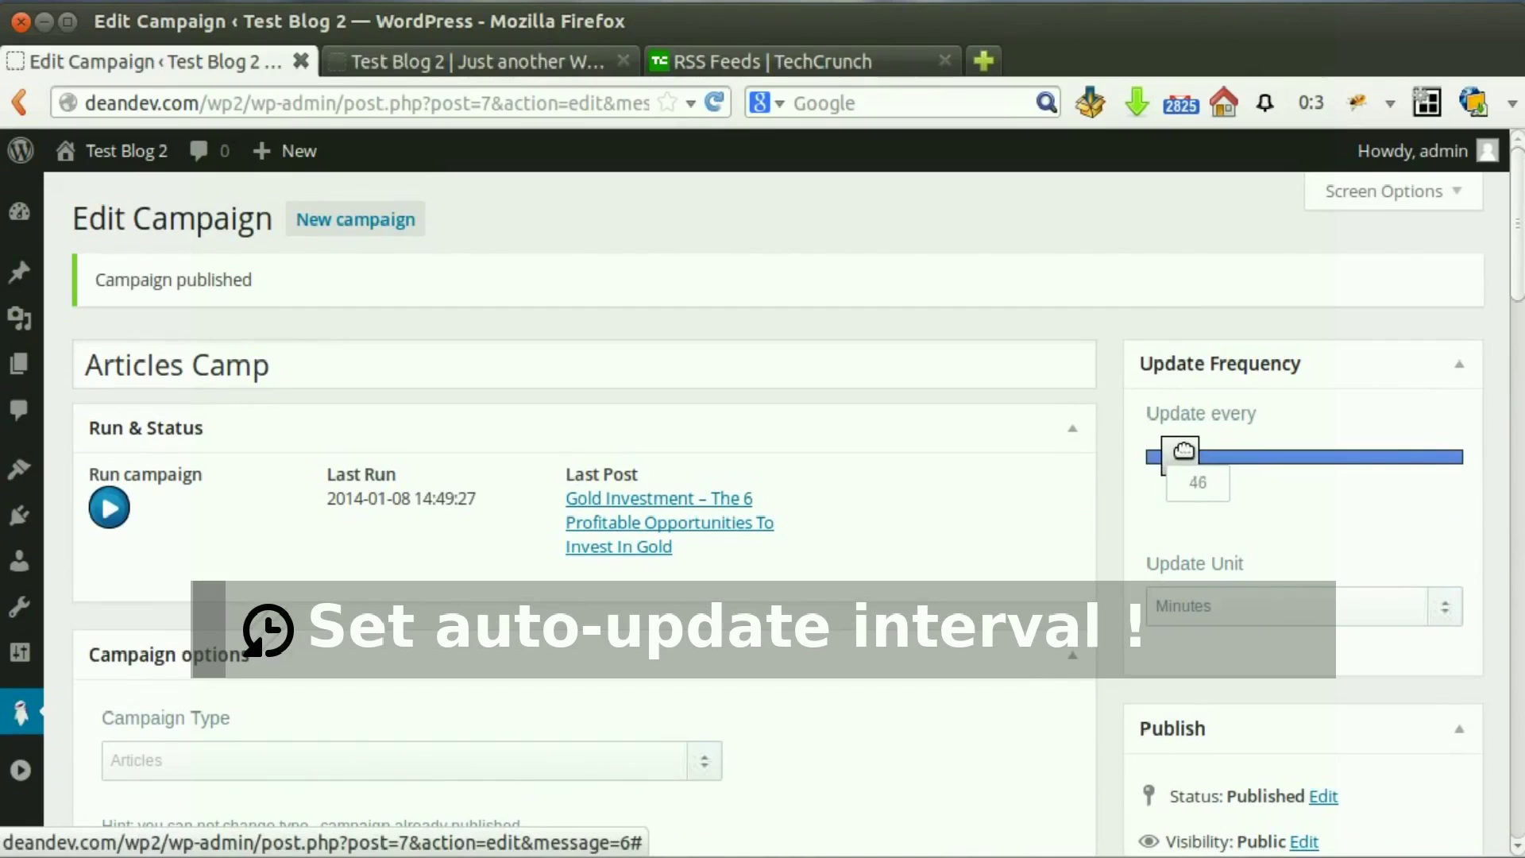
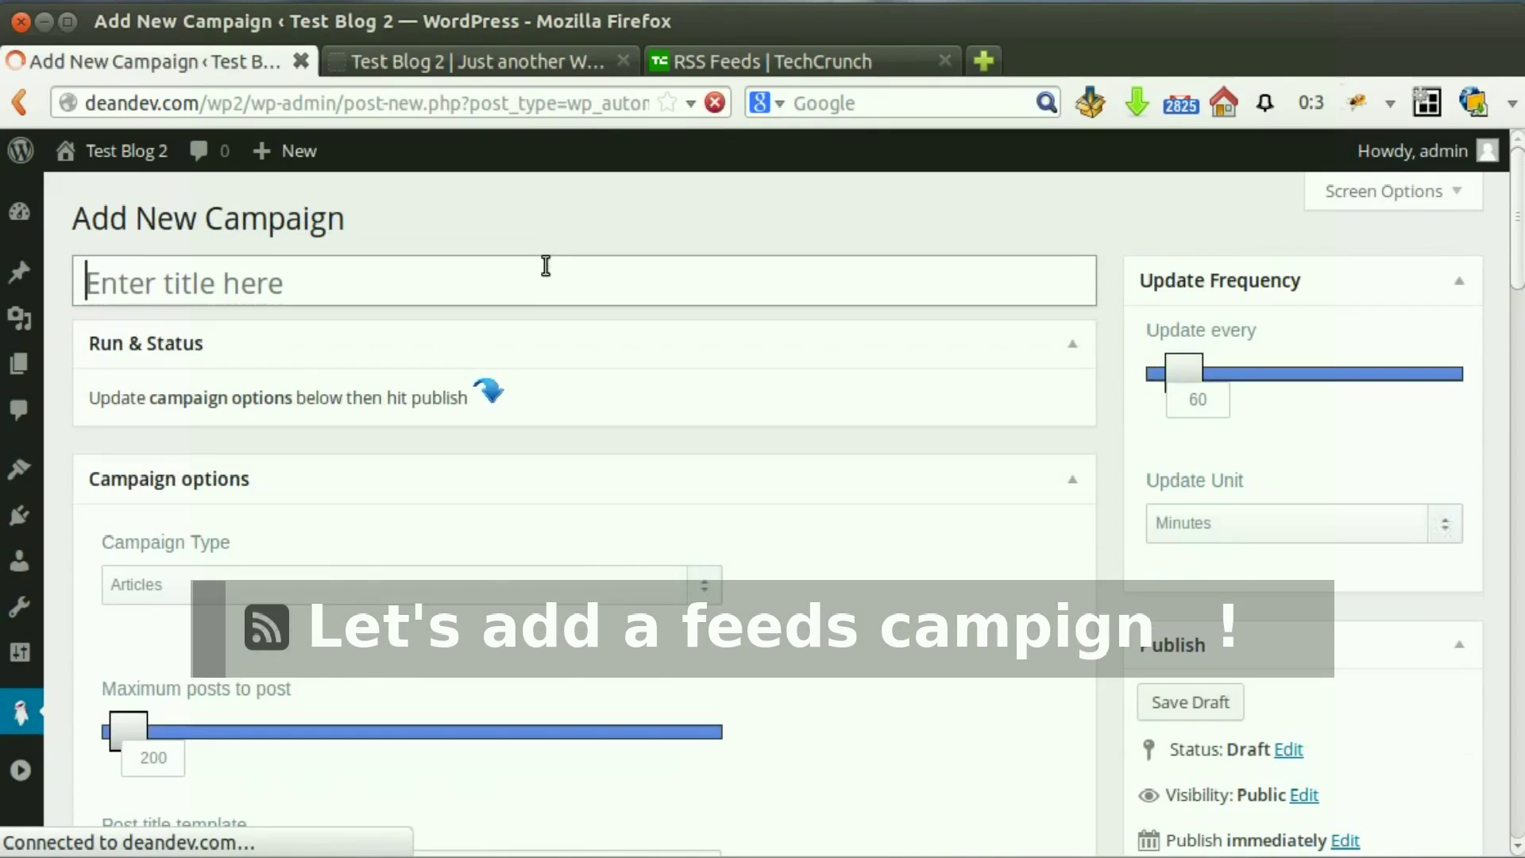
- Title the new campaign "Feeds Camp" and set its campaign type to Feeds
text(F)
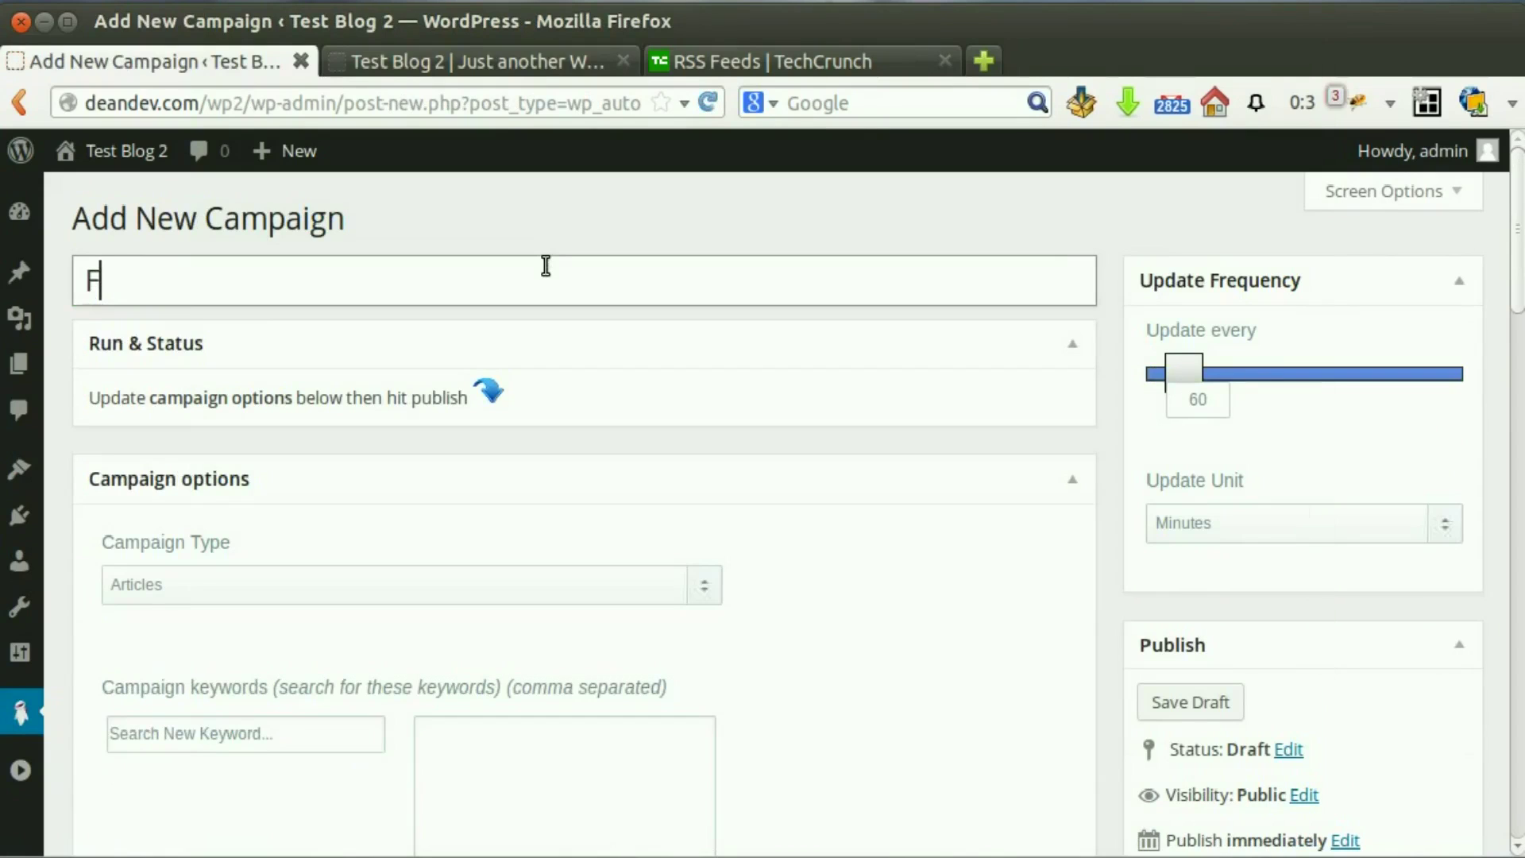
text(eeds Camp)
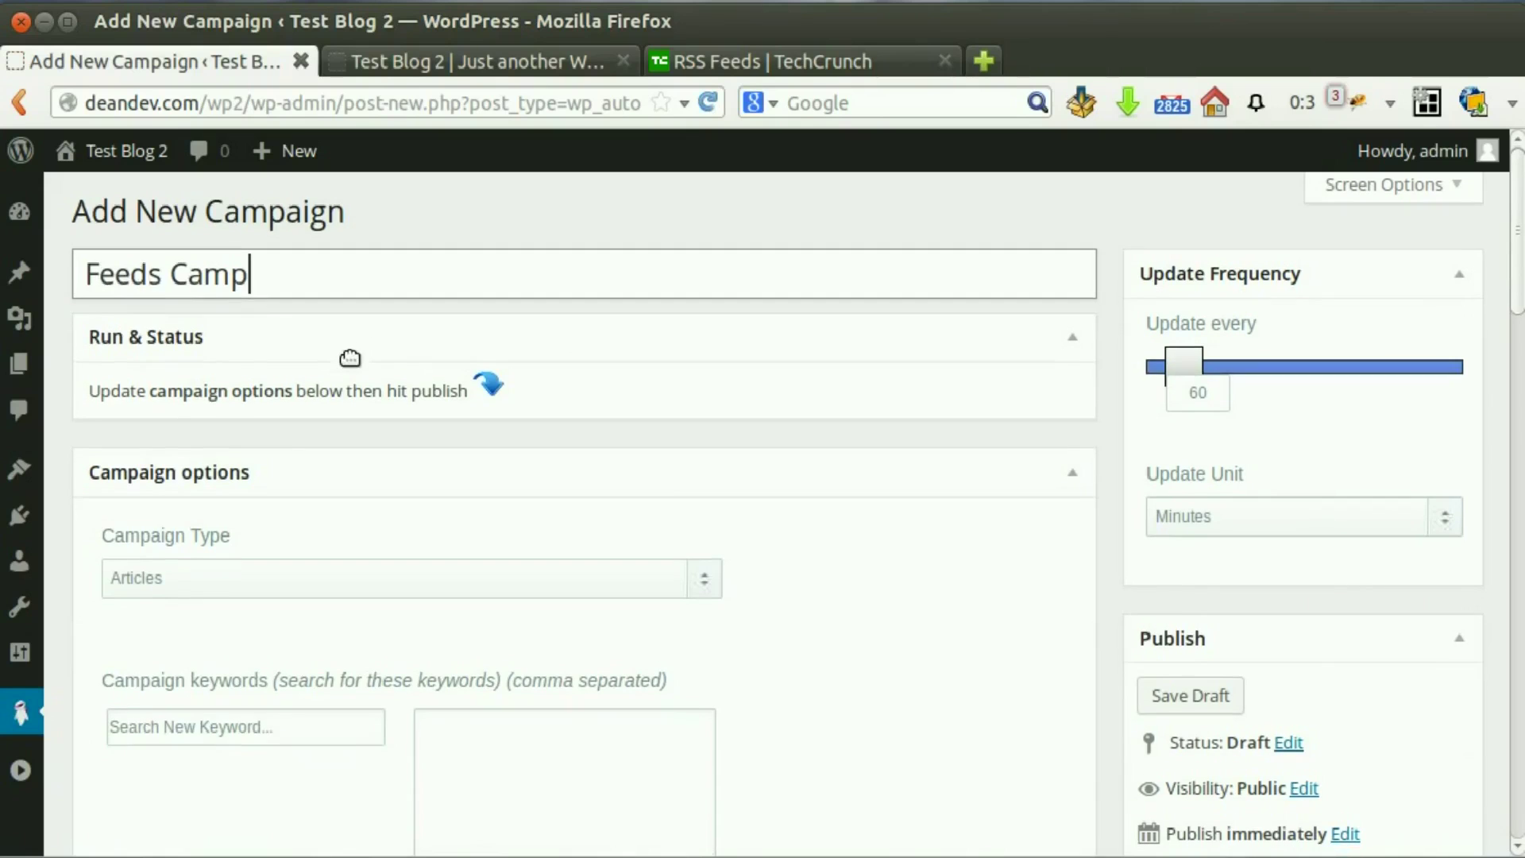
scroll(367, 722, down, 3)
click(354, 429)
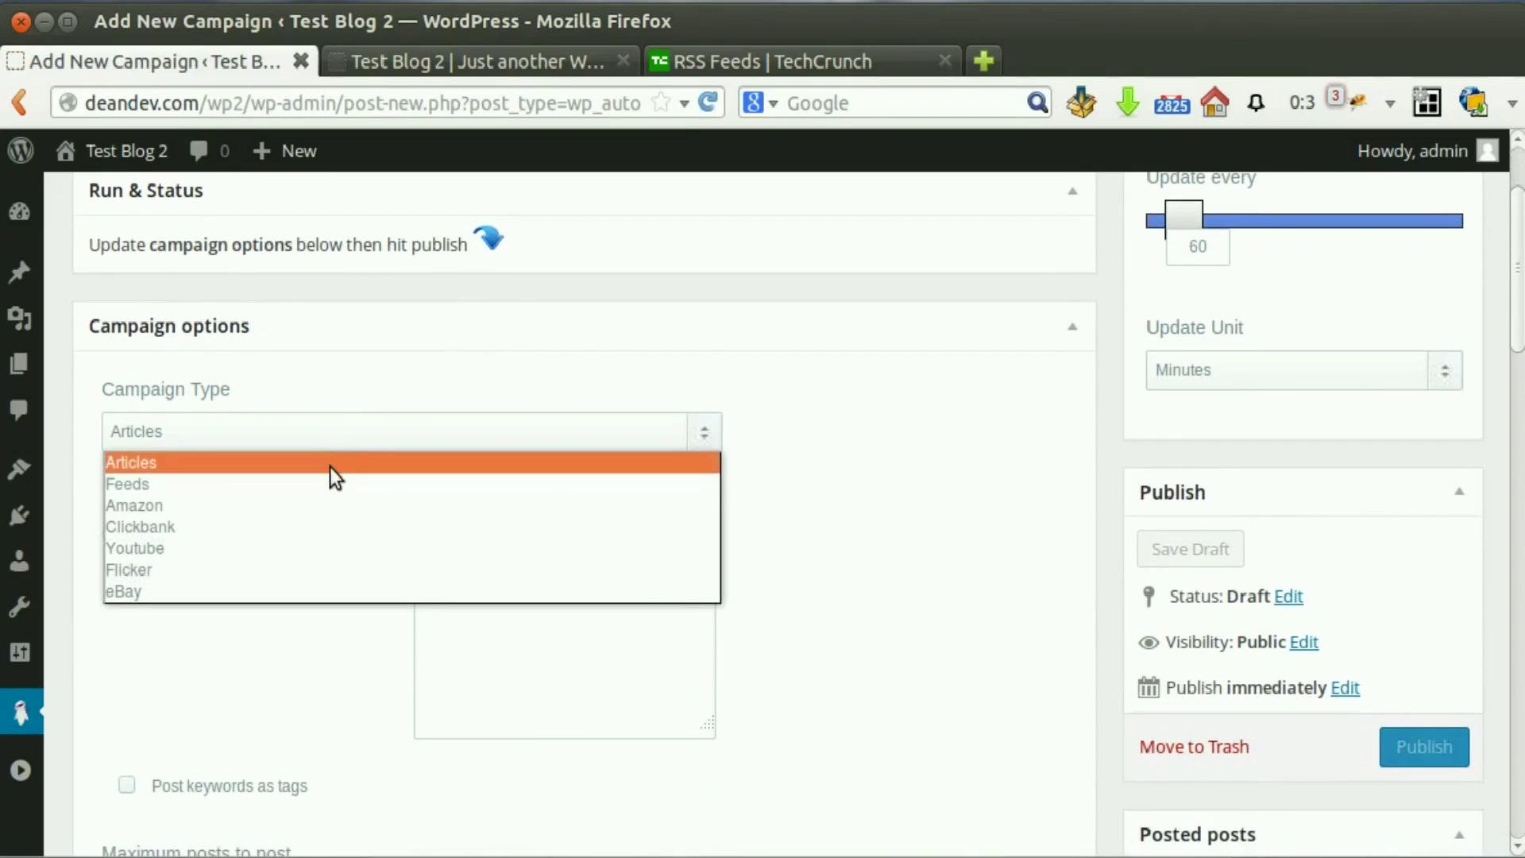
click(287, 485)
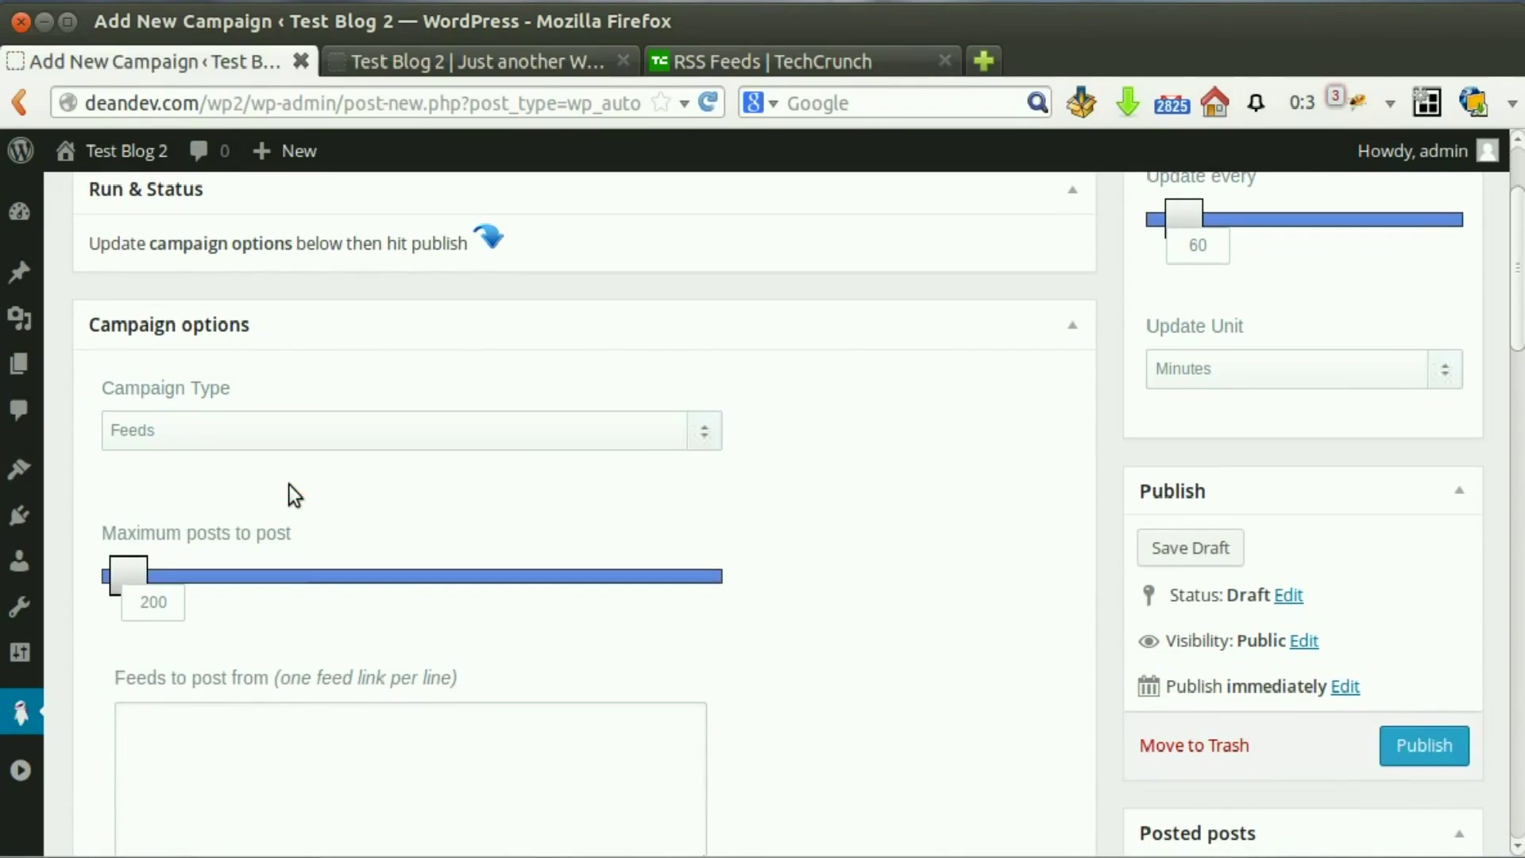
- Open the main TechCrunch feed from the TechCrunch RSS Feeds page and examine its description and article summaries
scroll(289, 485, down, 5)
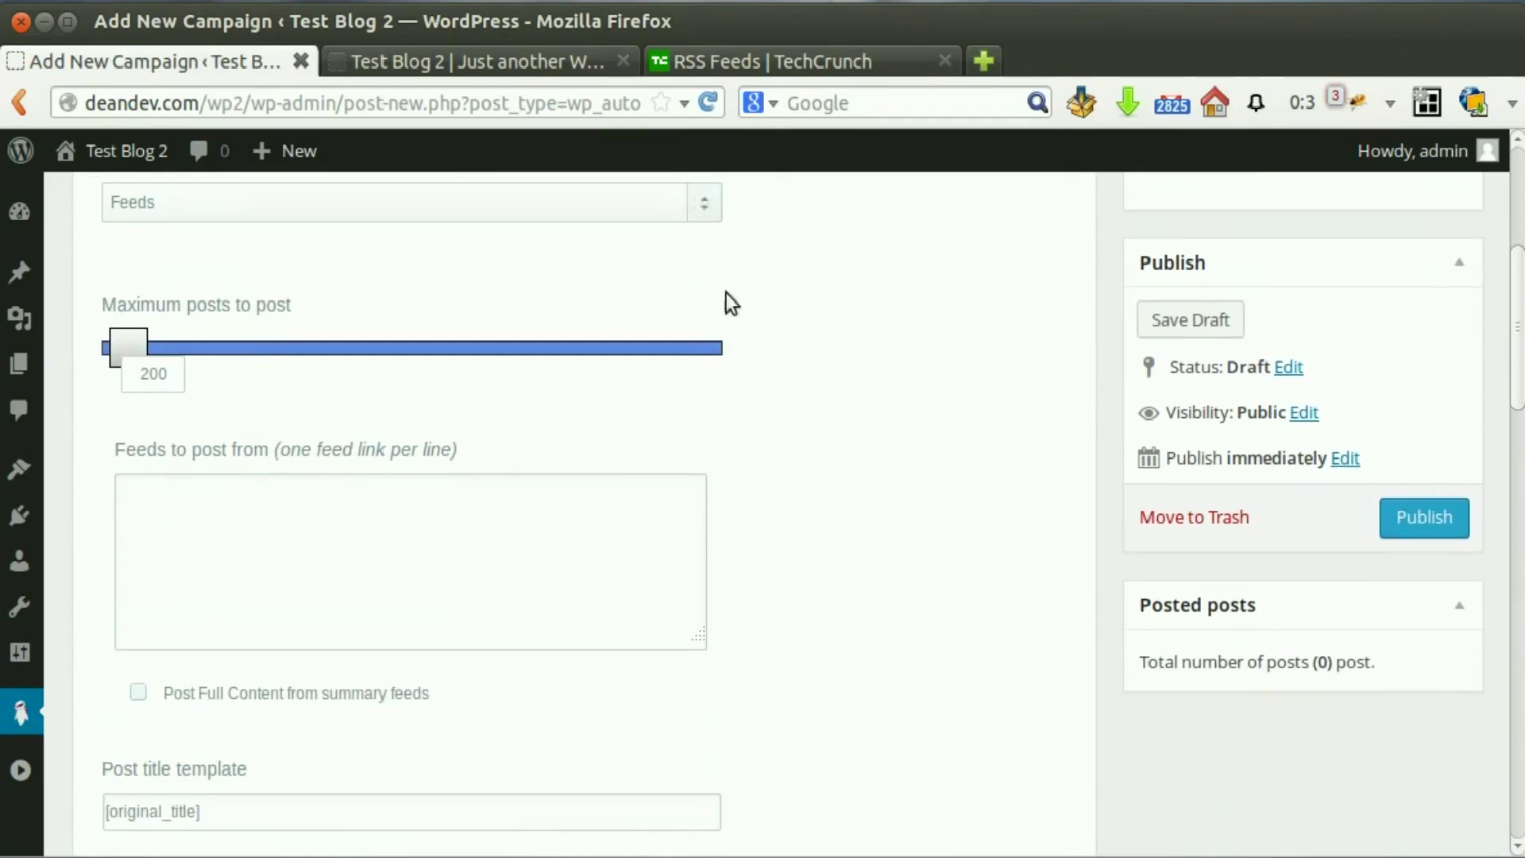
click(775, 60)
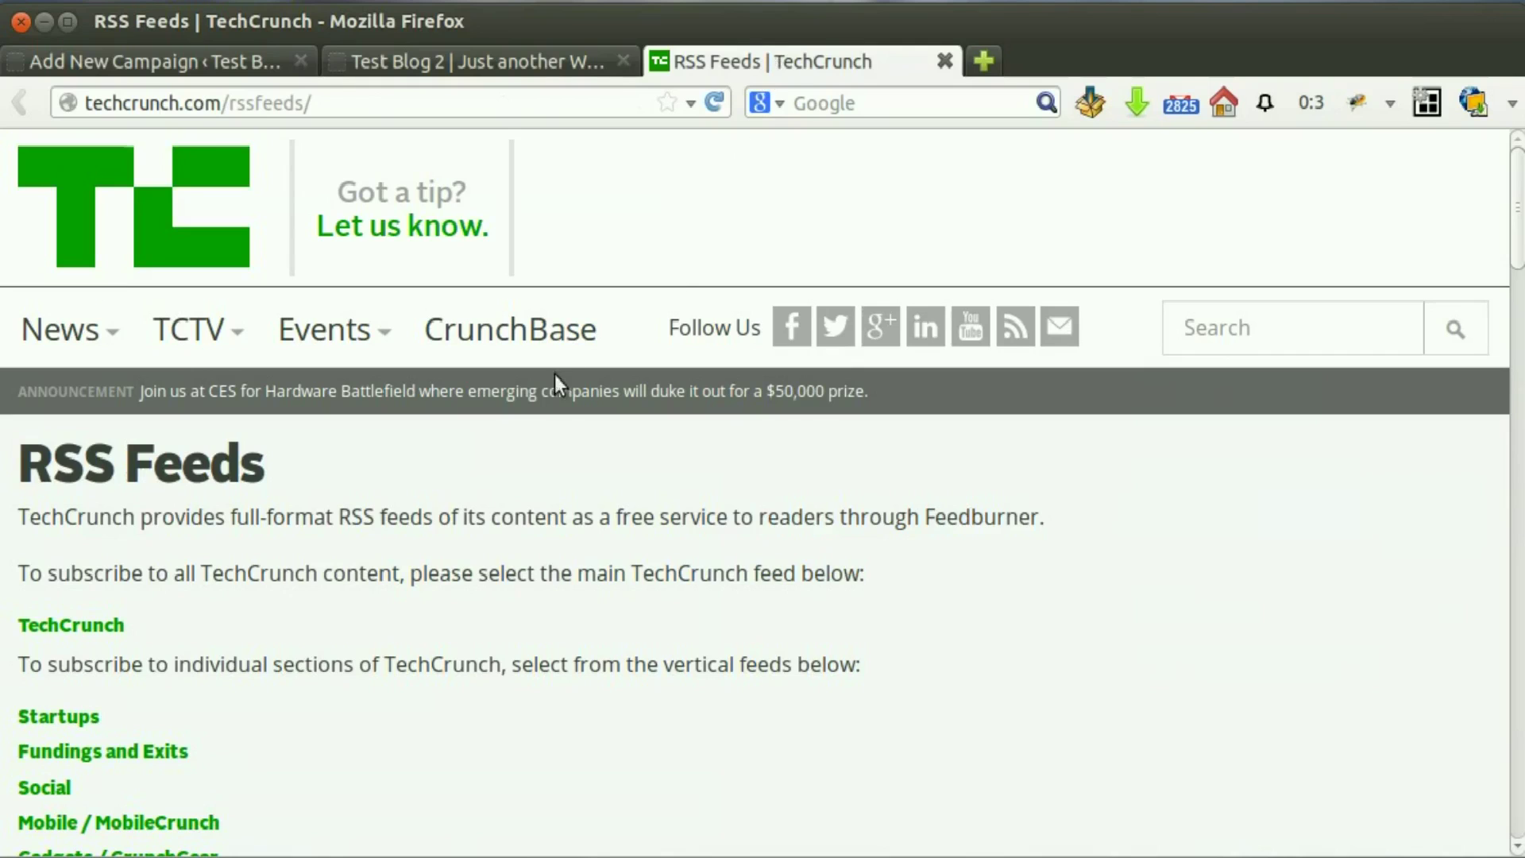
scroll(554, 371, down, 2)
click(71, 553)
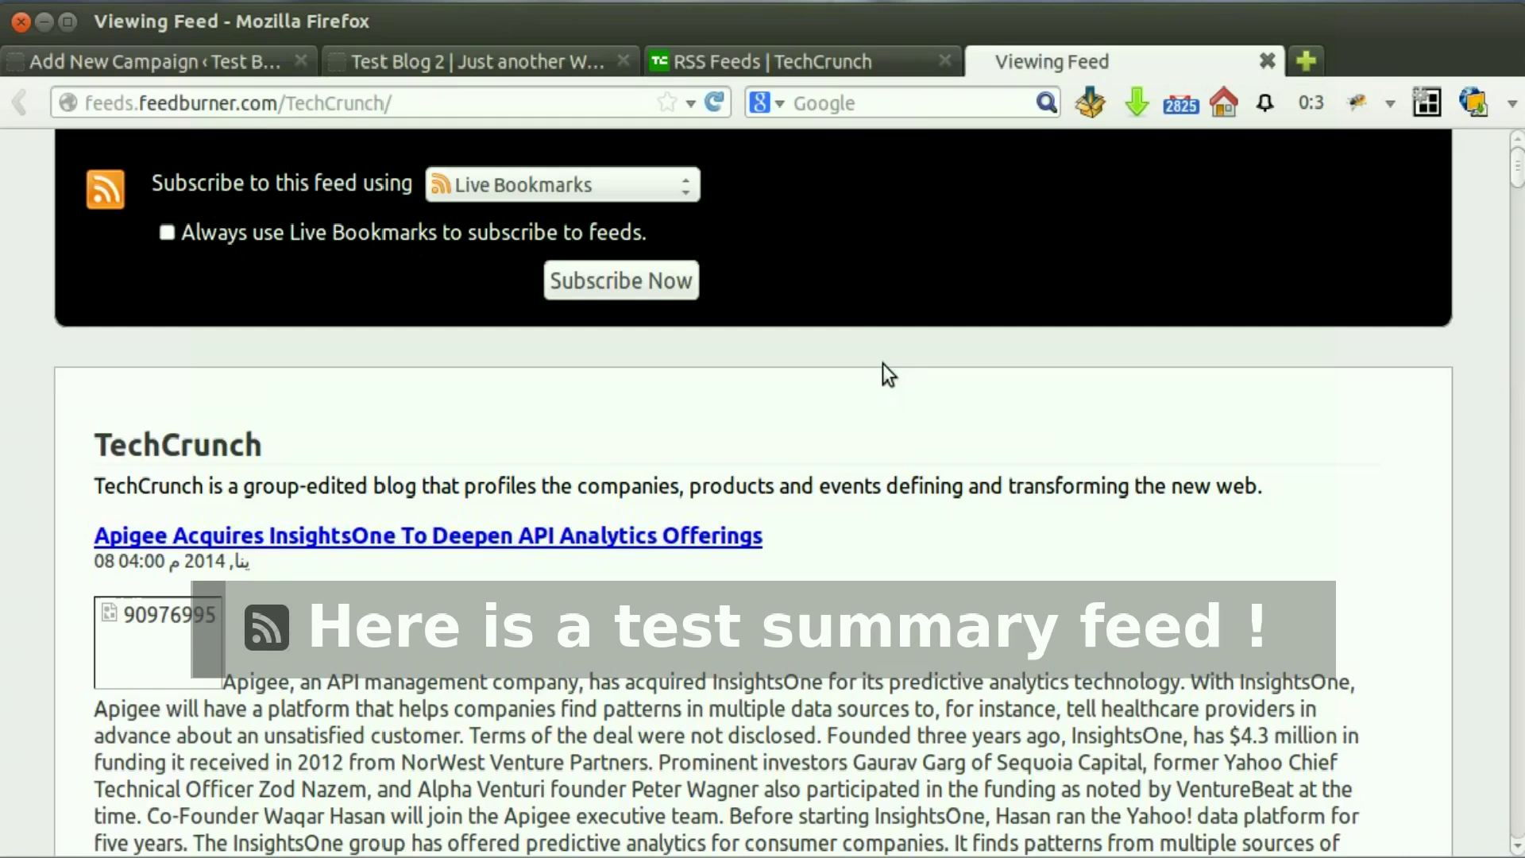
drag(123, 485, 463, 495)
click(913, 447)
scroll(913, 450, down, 5)
scroll(906, 446, down, 15)
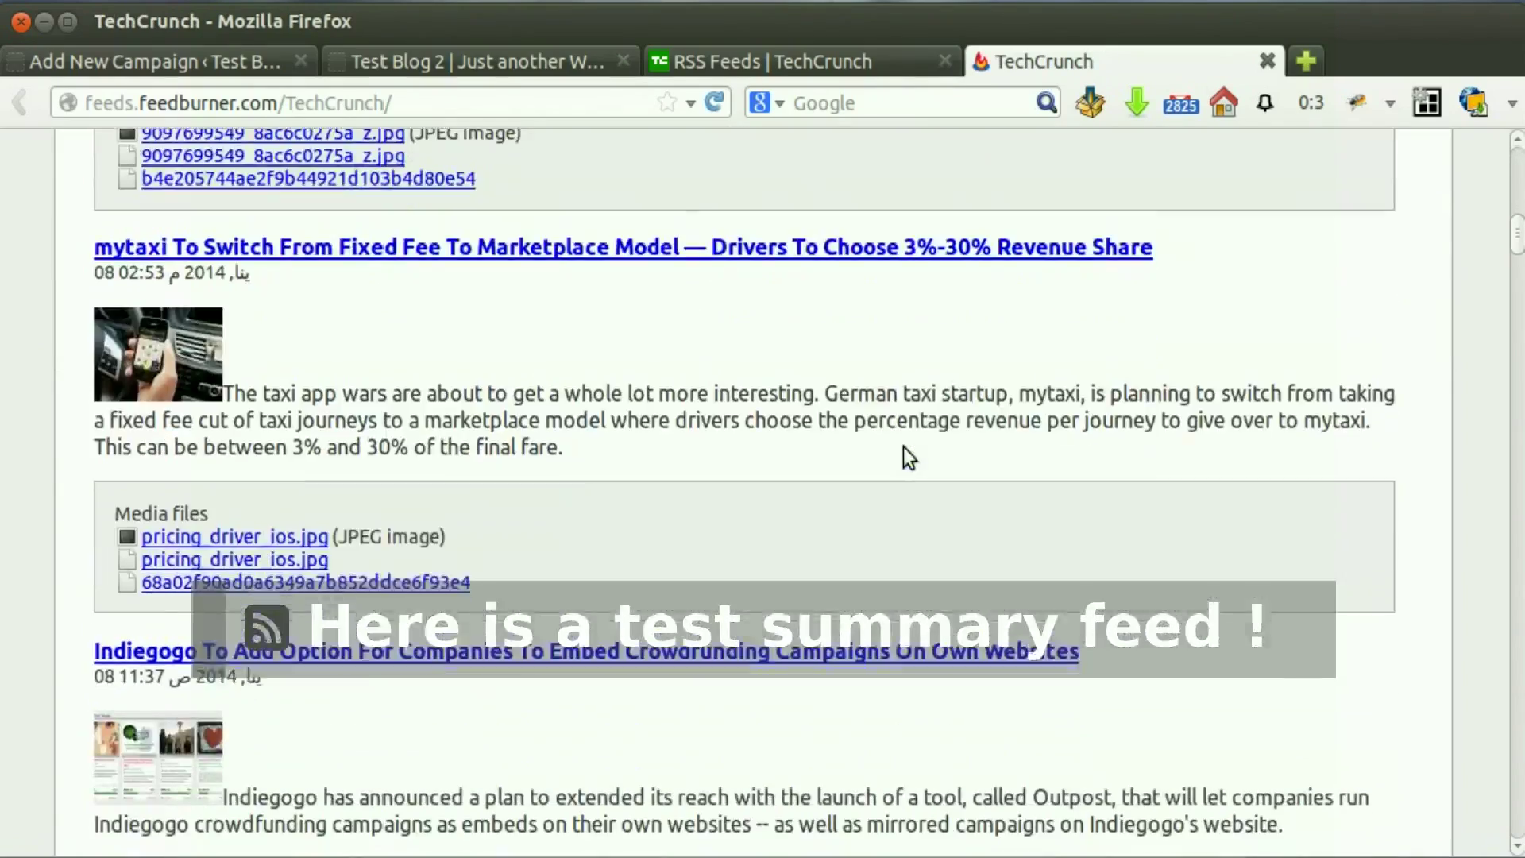
scroll(903, 446, down, 8)
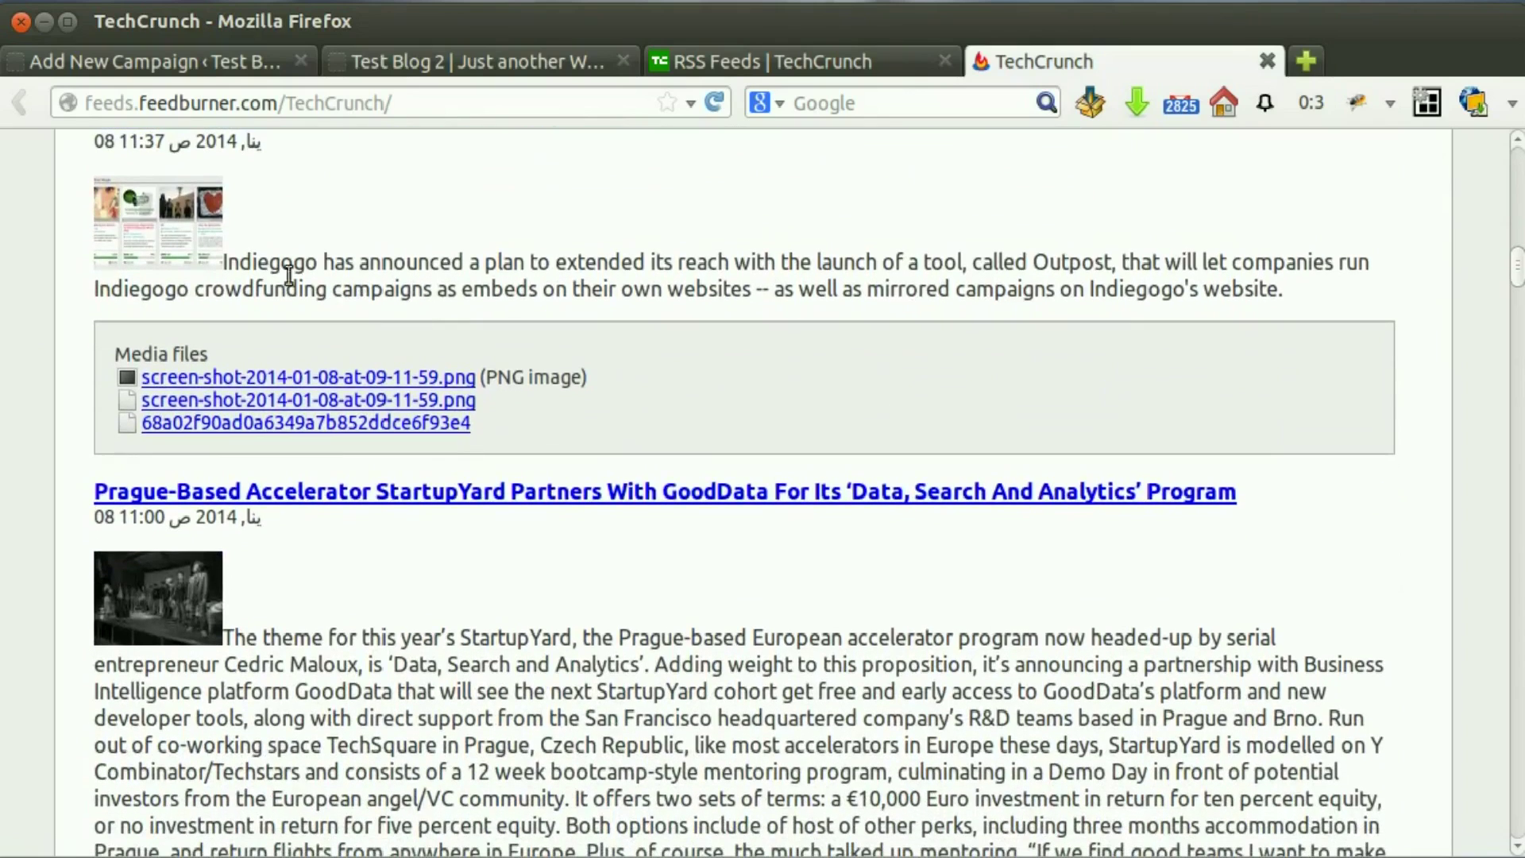
drag(289, 274, 555, 326)
click(555, 326)
scroll(555, 326, up, 5)
click(369, 104)
key(ctrl+c)
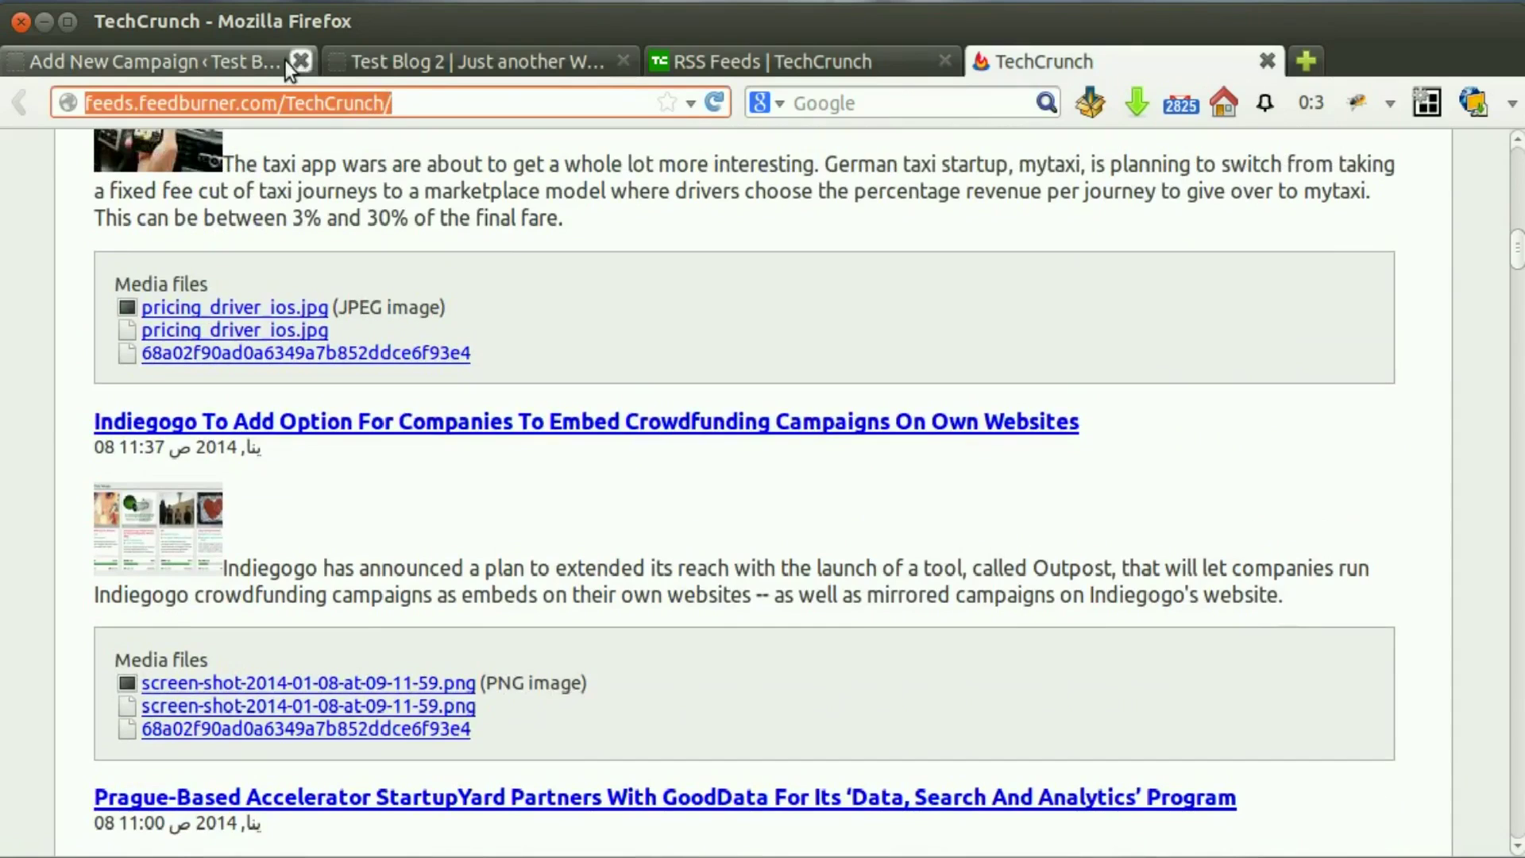
click(250, 61)
click(313, 528)
key(ctrl+v)
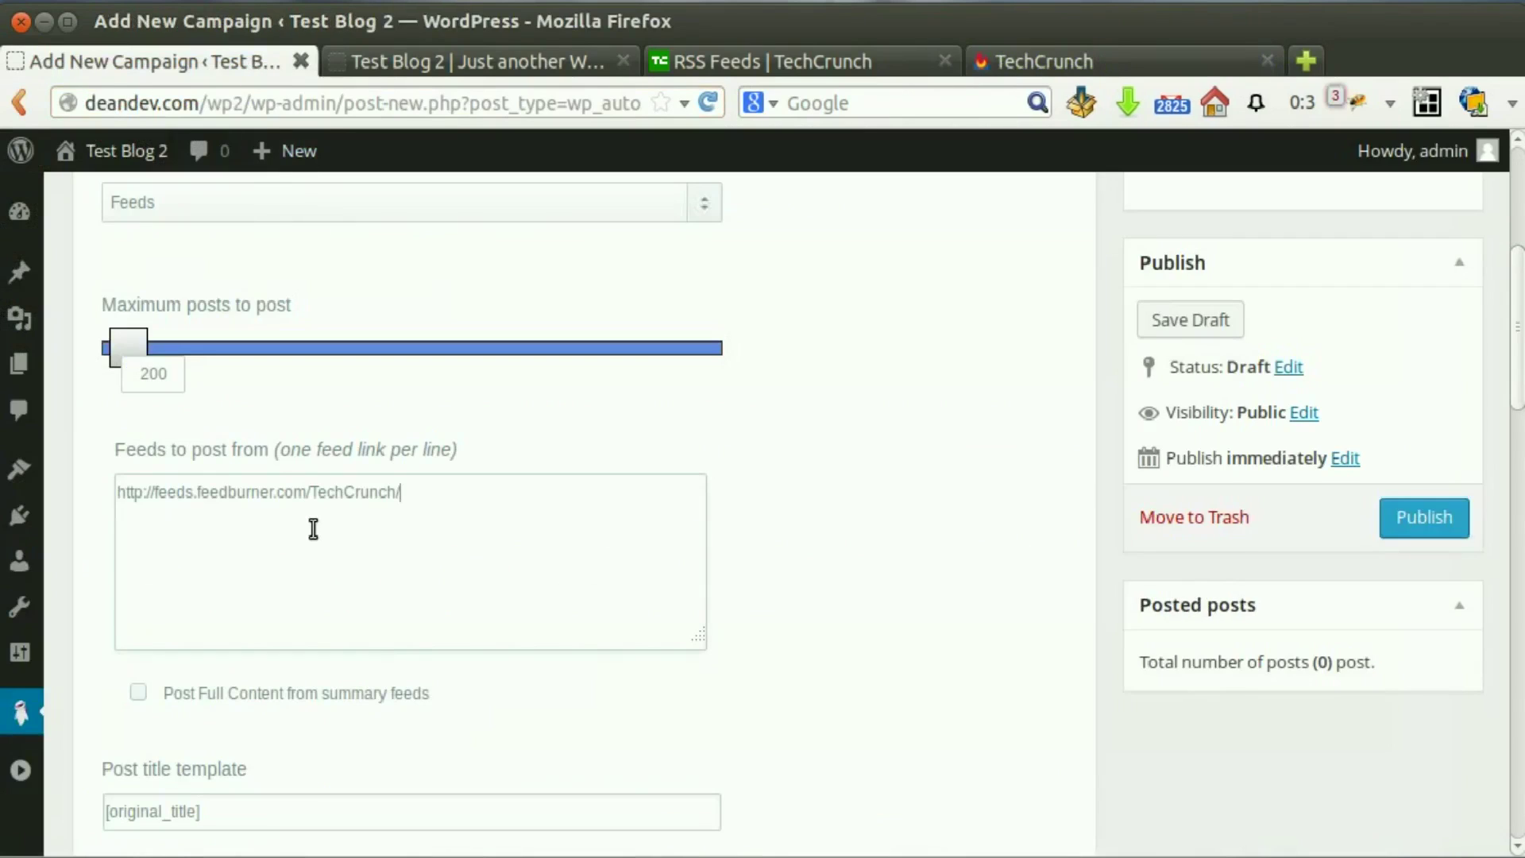
- Enable posting full content from summary feeds and compare with the short summaries on the TechCrunch feed page
scroll(588, 534, down, 2)
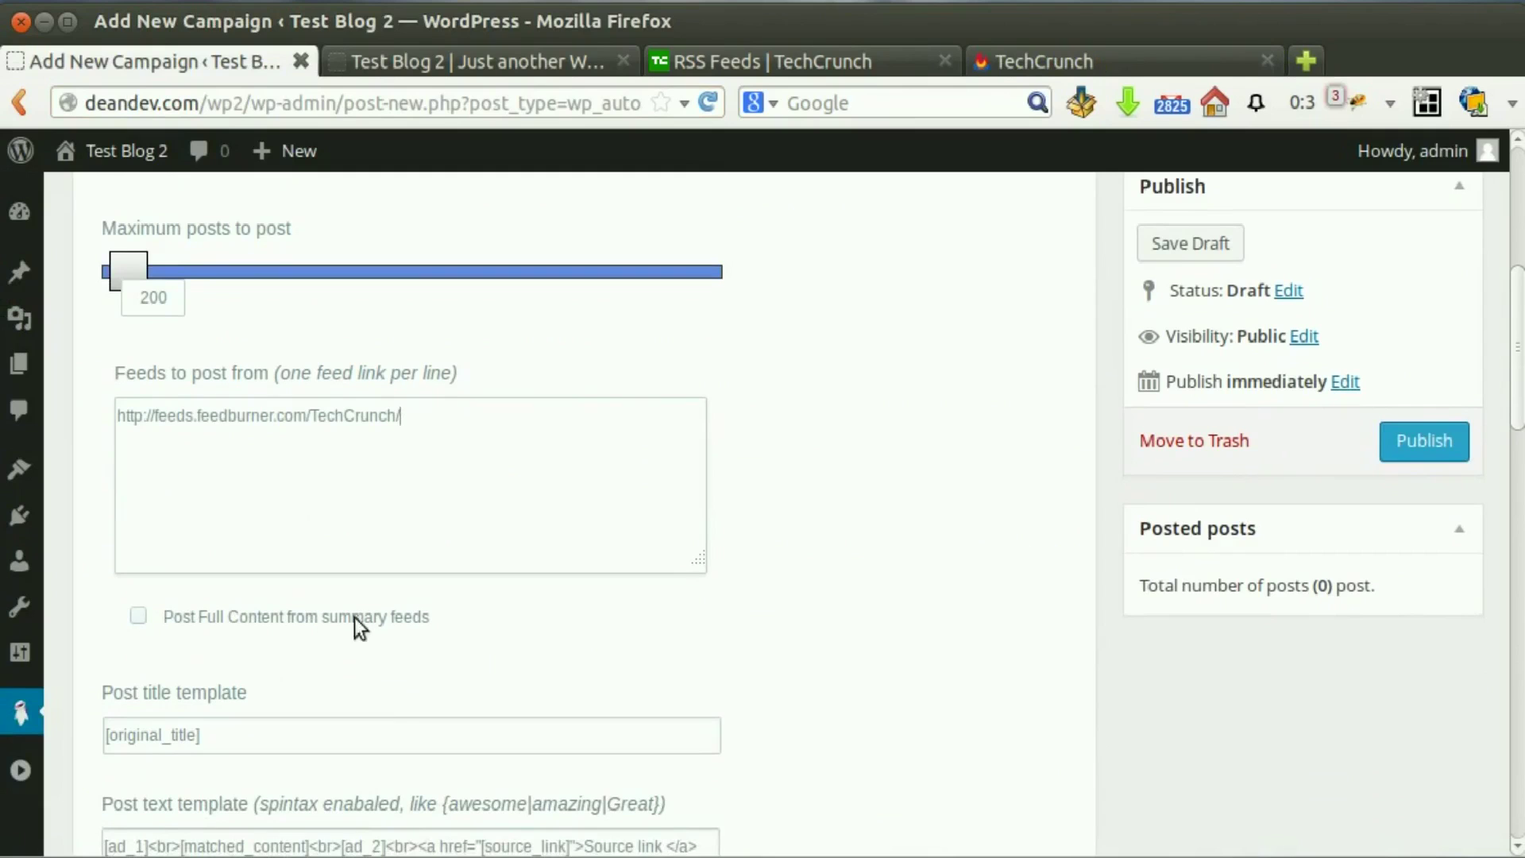
click(139, 618)
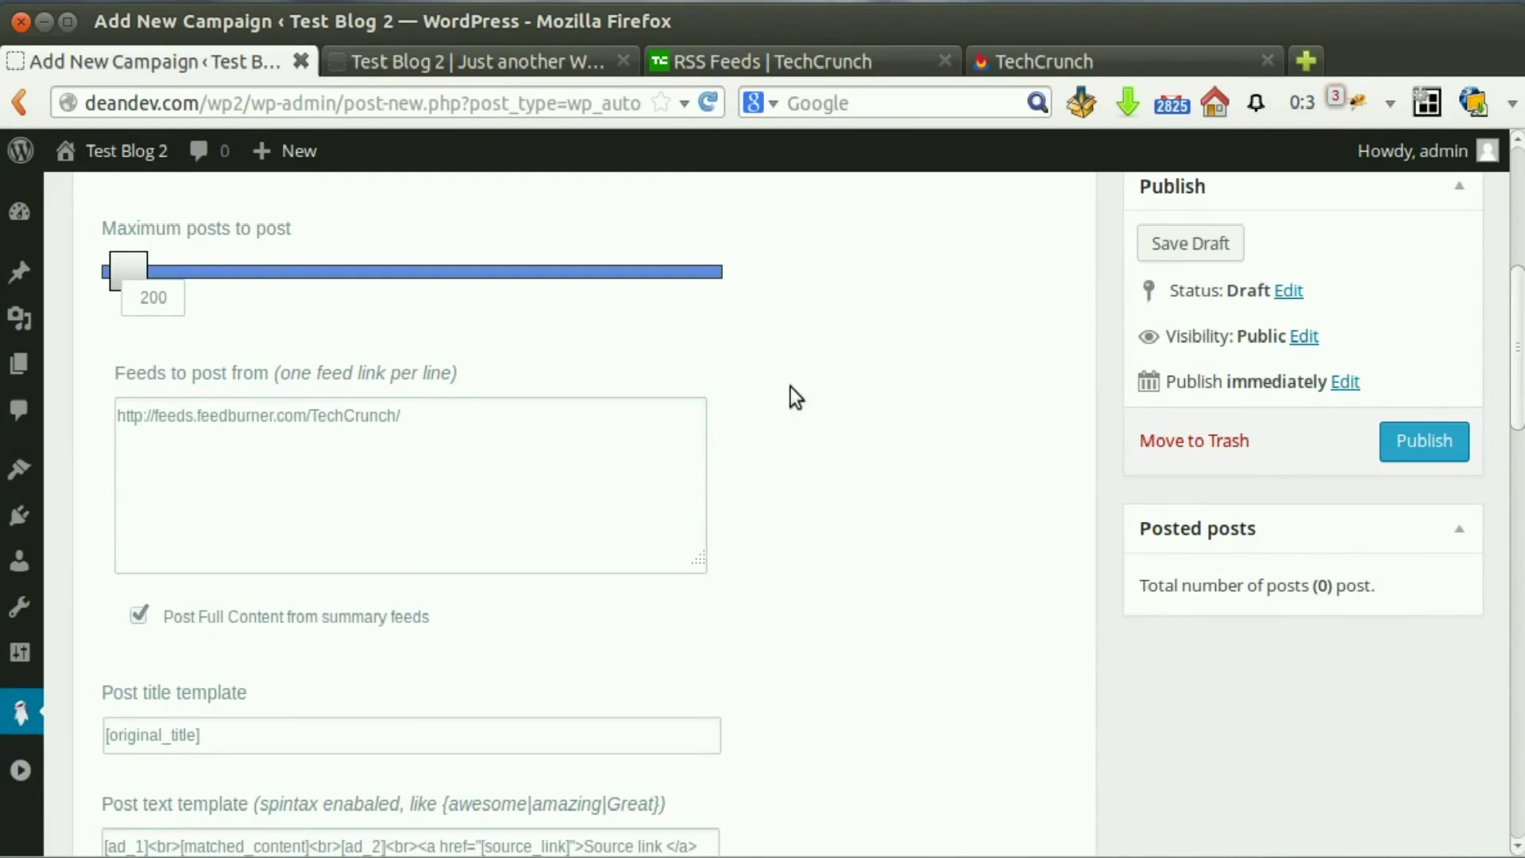
click(1033, 64)
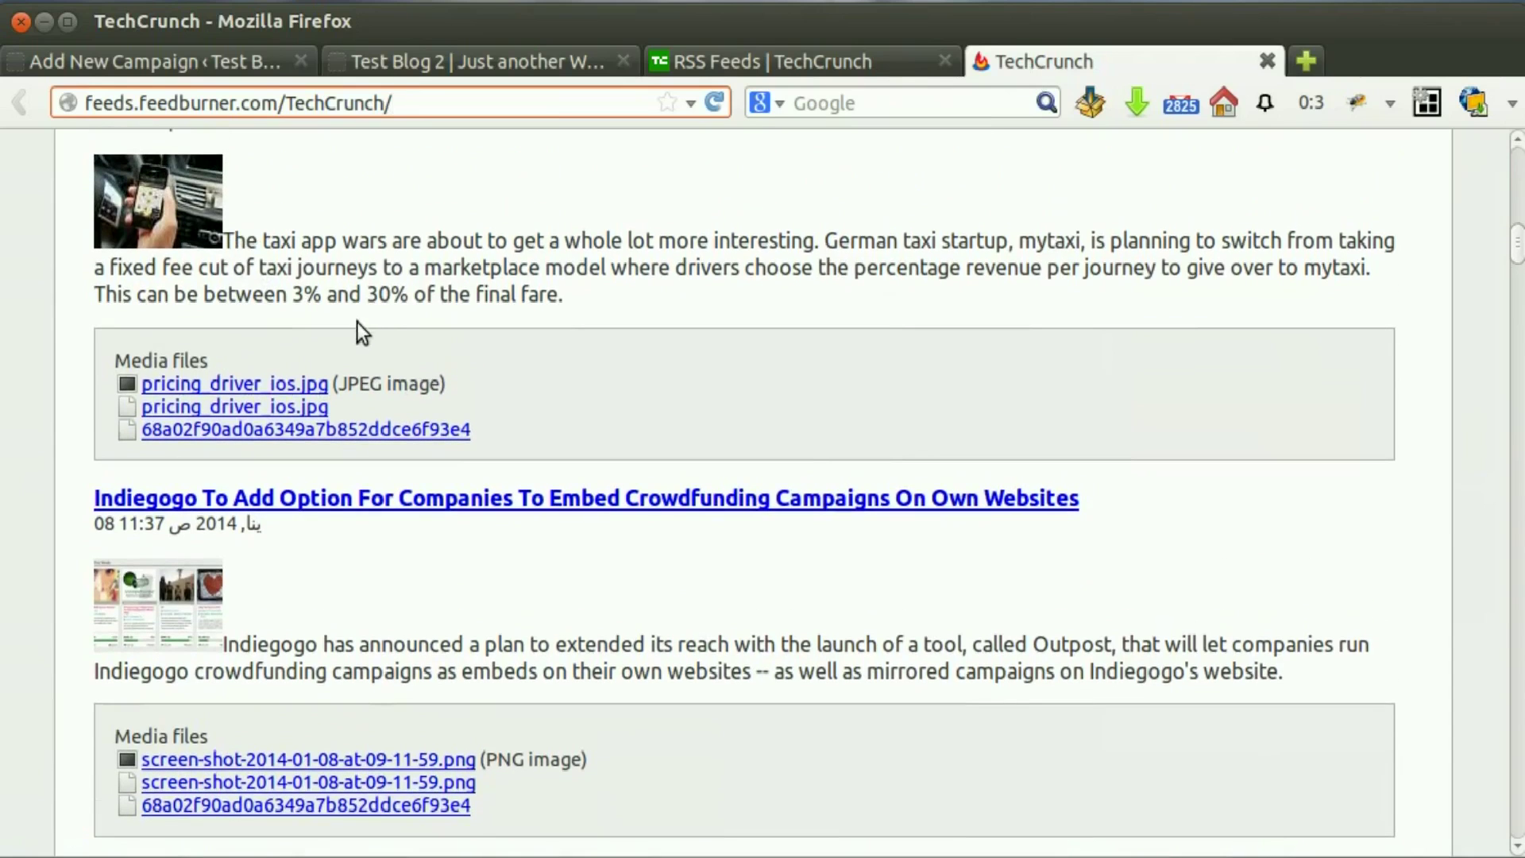
click(185, 67)
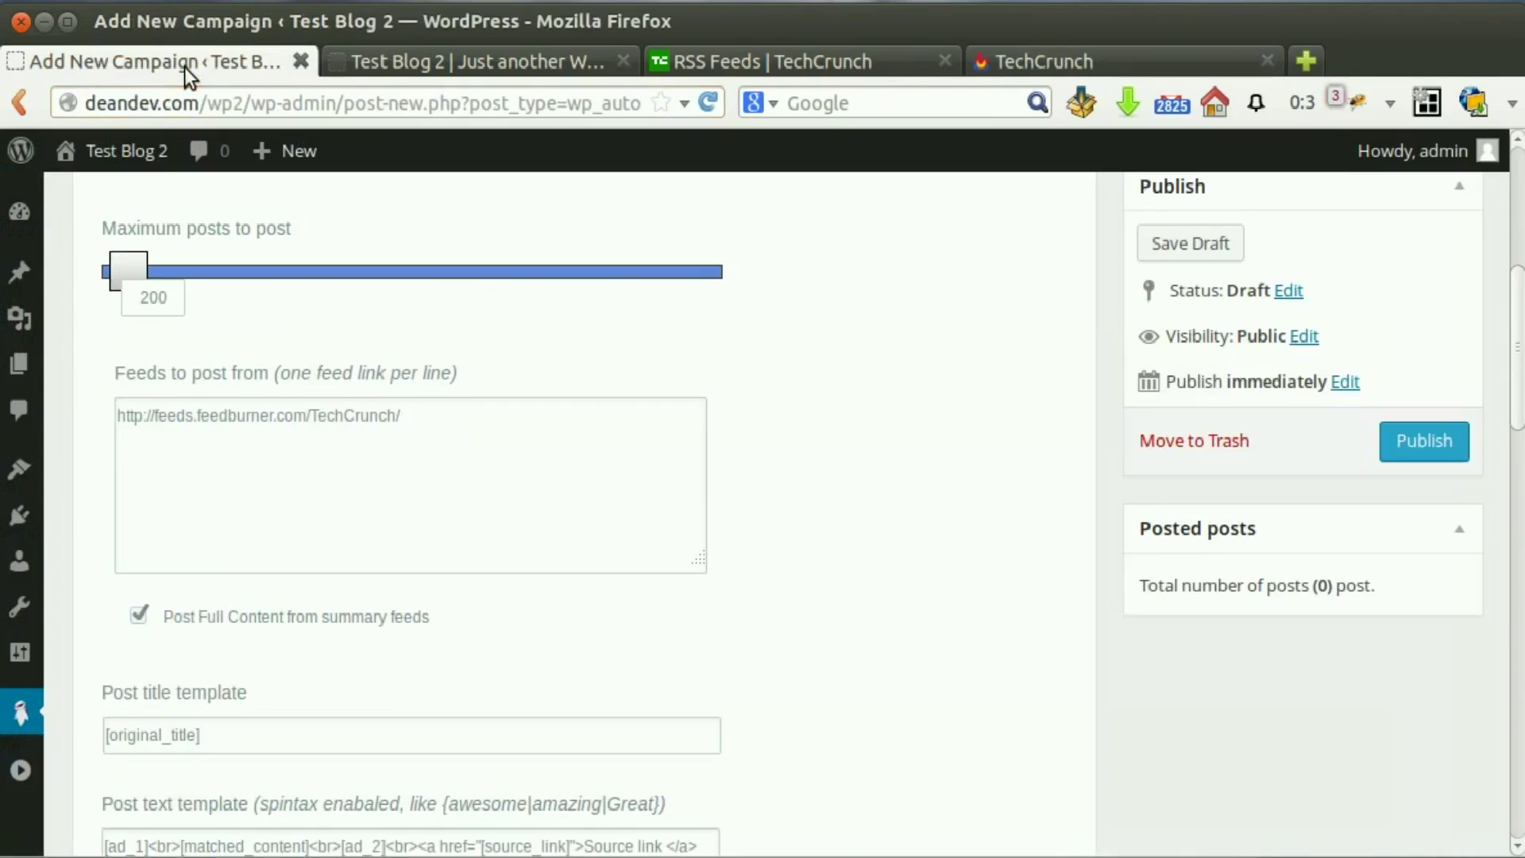
- Set the remaining posting options, including content spinning, link stripping and first image as featured image, and publish the campaign
scroll(535, 467, down, 2)
scroll(534, 471, down, 3)
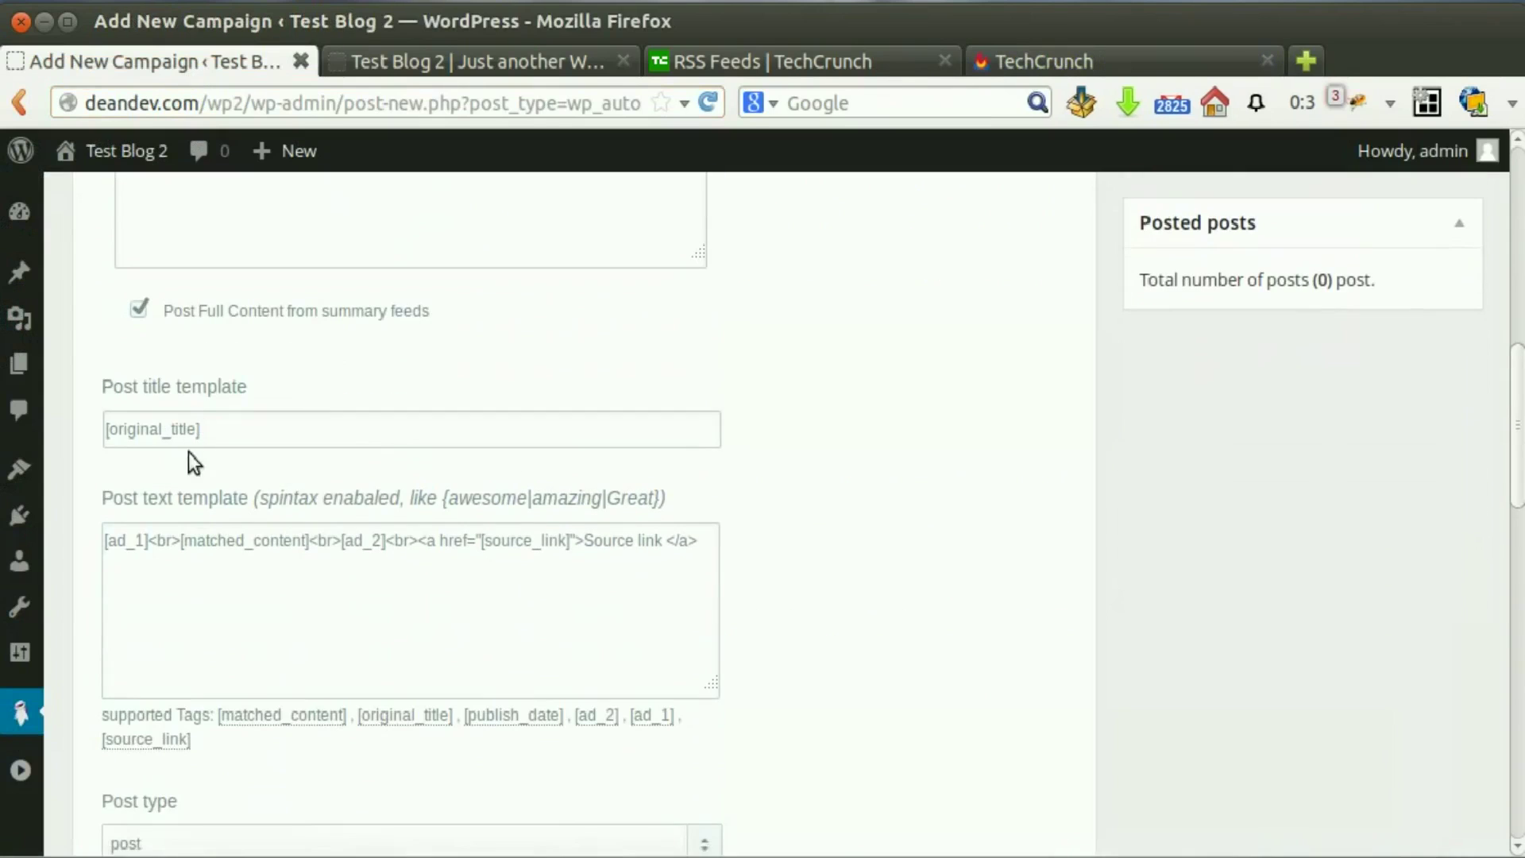
drag(1516, 465, 1518, 758)
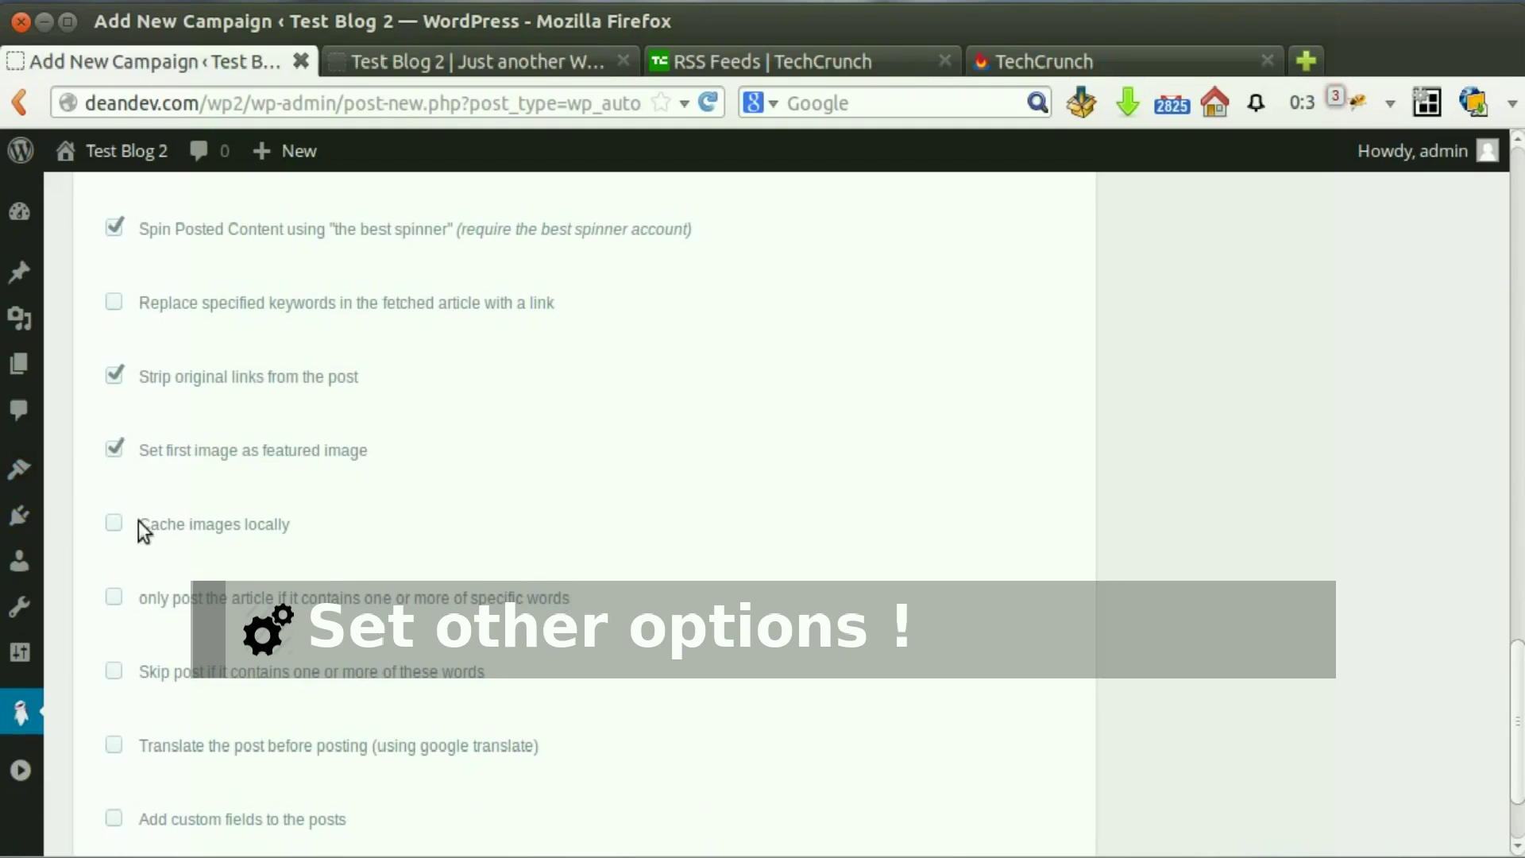
drag(1513, 721, 1508, 283)
click(1416, 715)
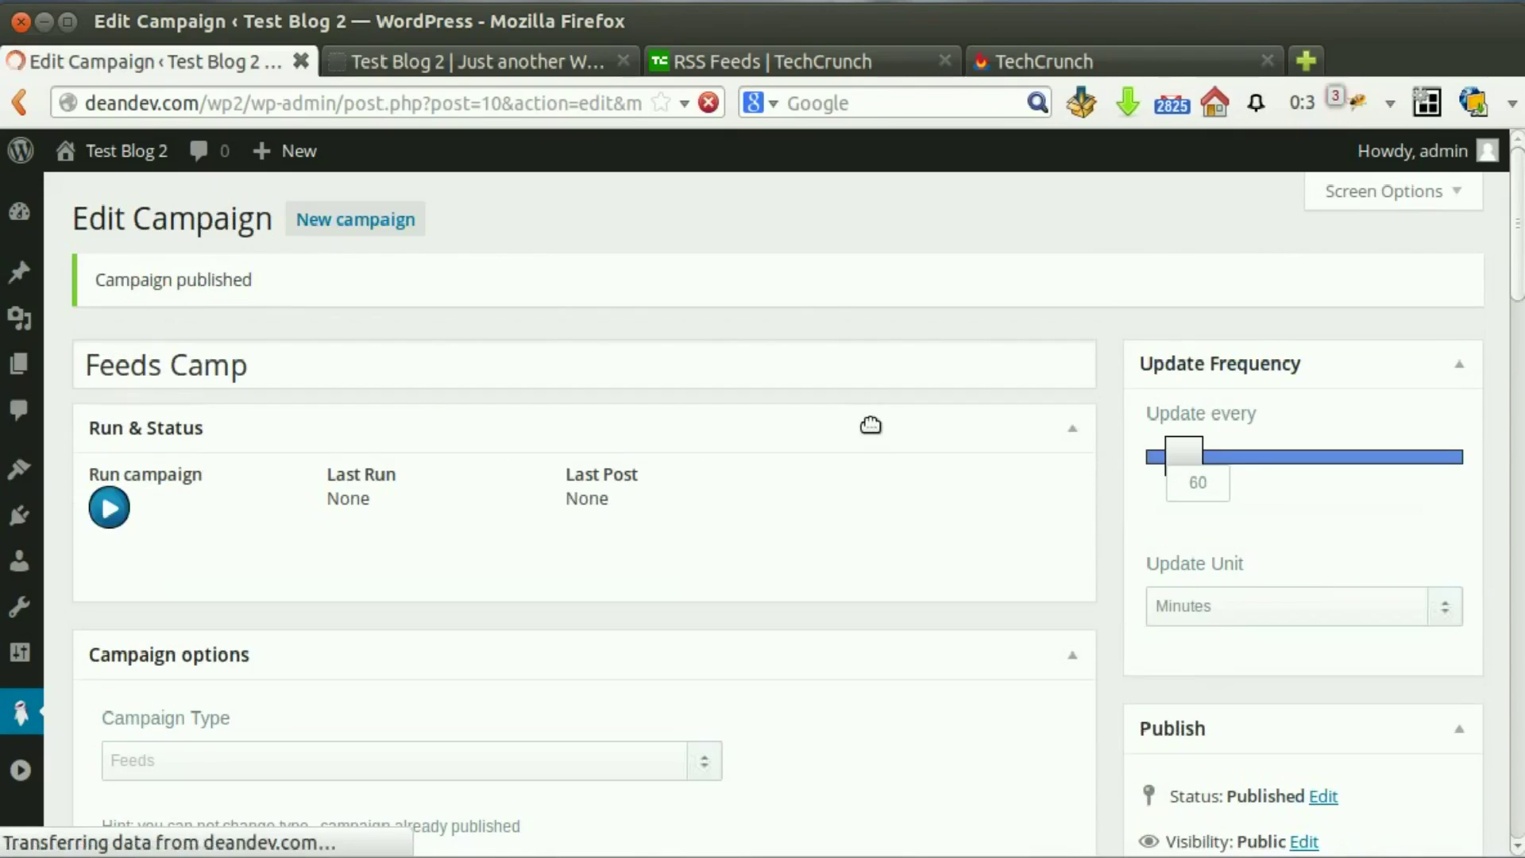
- Run the published Feeds Camp campaign and review its run log
scroll(178, 437, down, 2)
click(111, 437)
scroll(412, 488, up, 2)
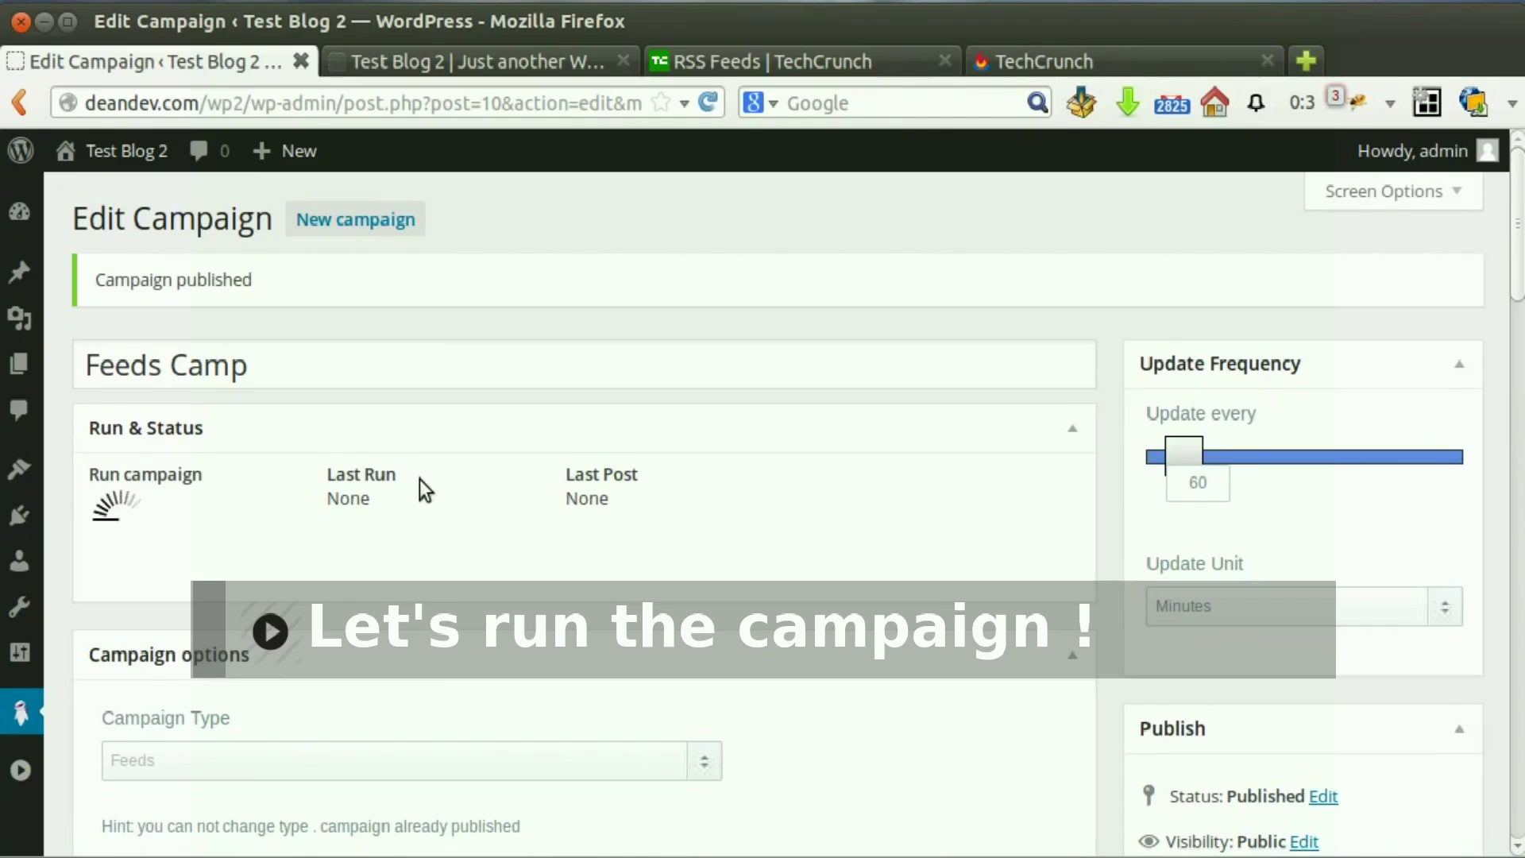
scroll(420, 480, down, 3)
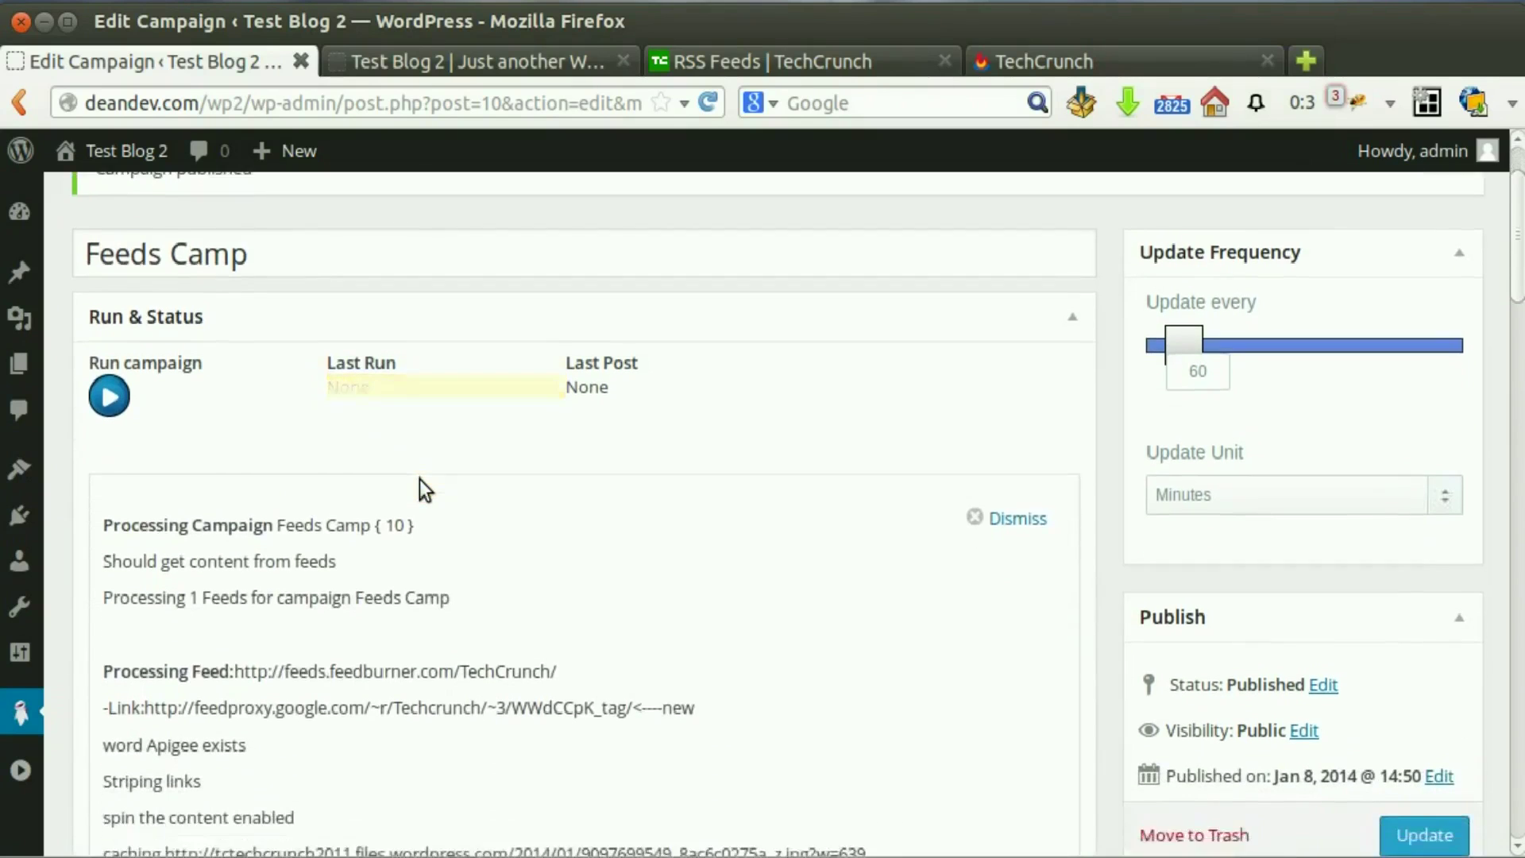
scroll(420, 479, down, 3)
scroll(421, 476, up, 2)
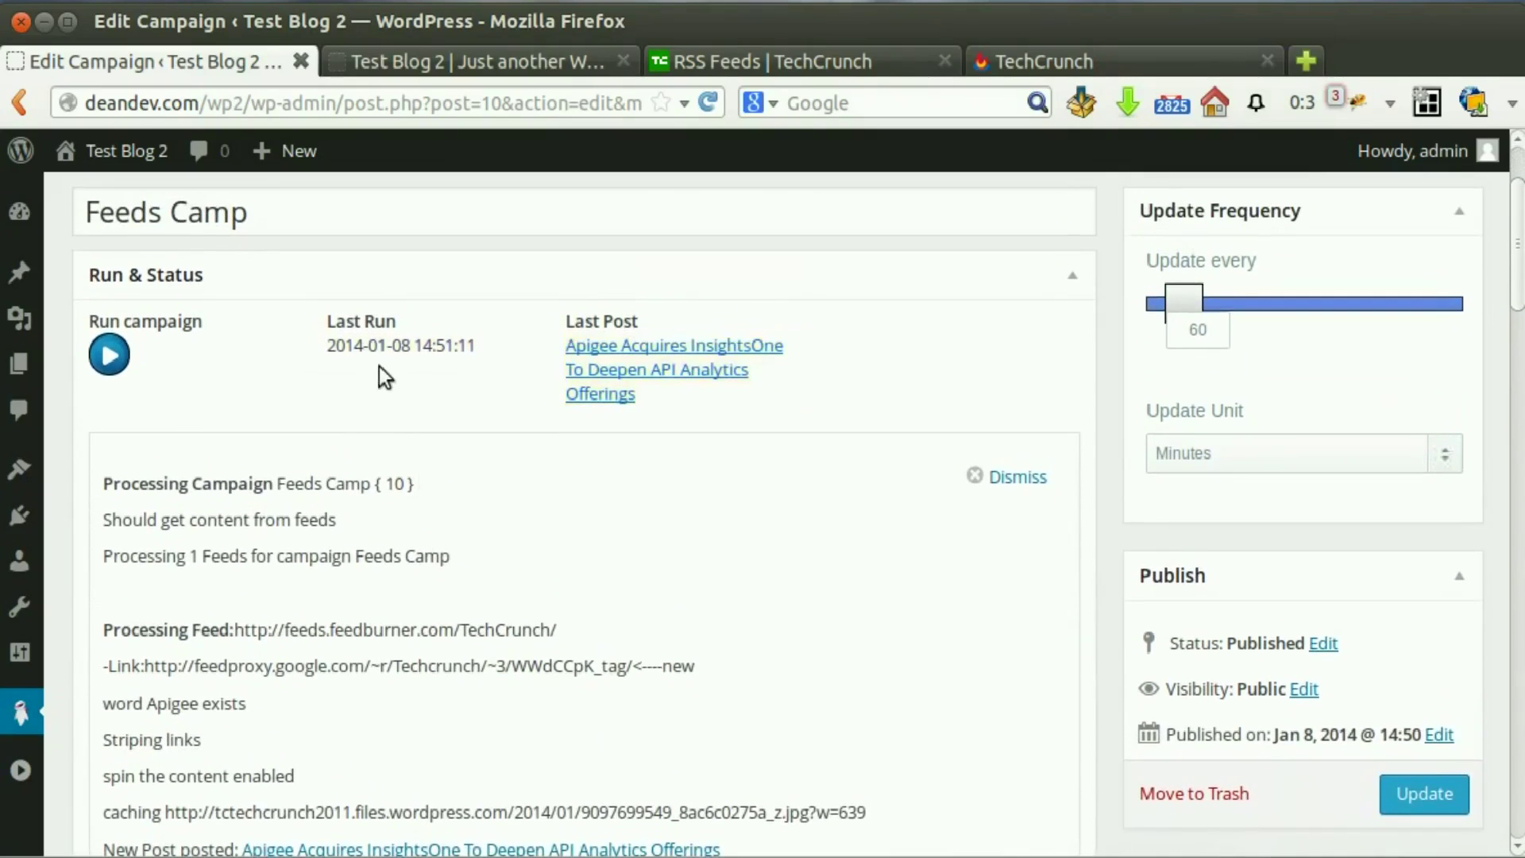
- Open the campaign's last post in a separate tab and examine its full article text, source link and featured image
middle_click(667, 367)
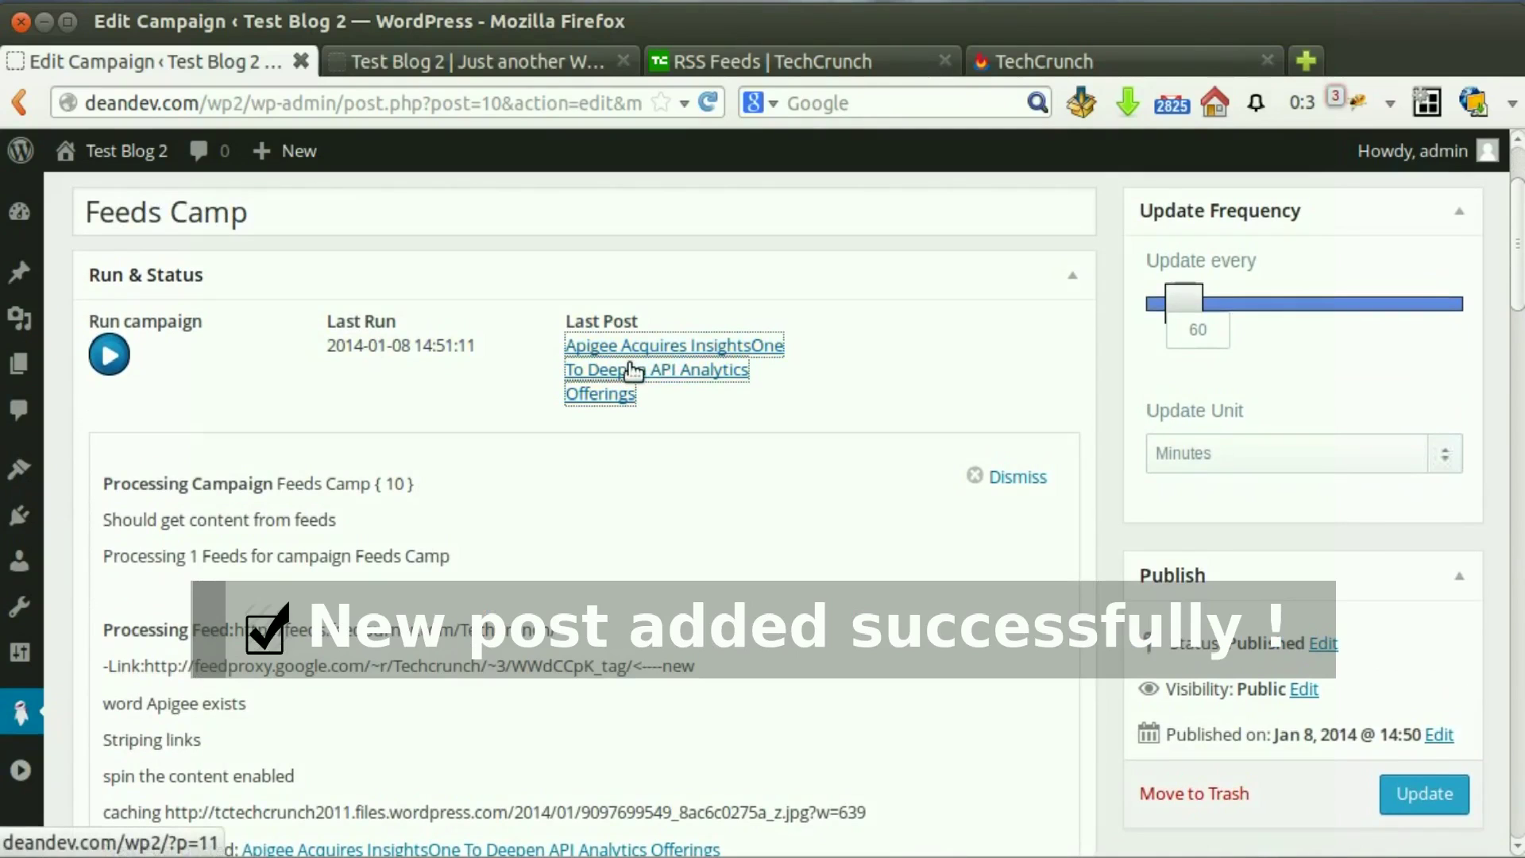
click(486, 65)
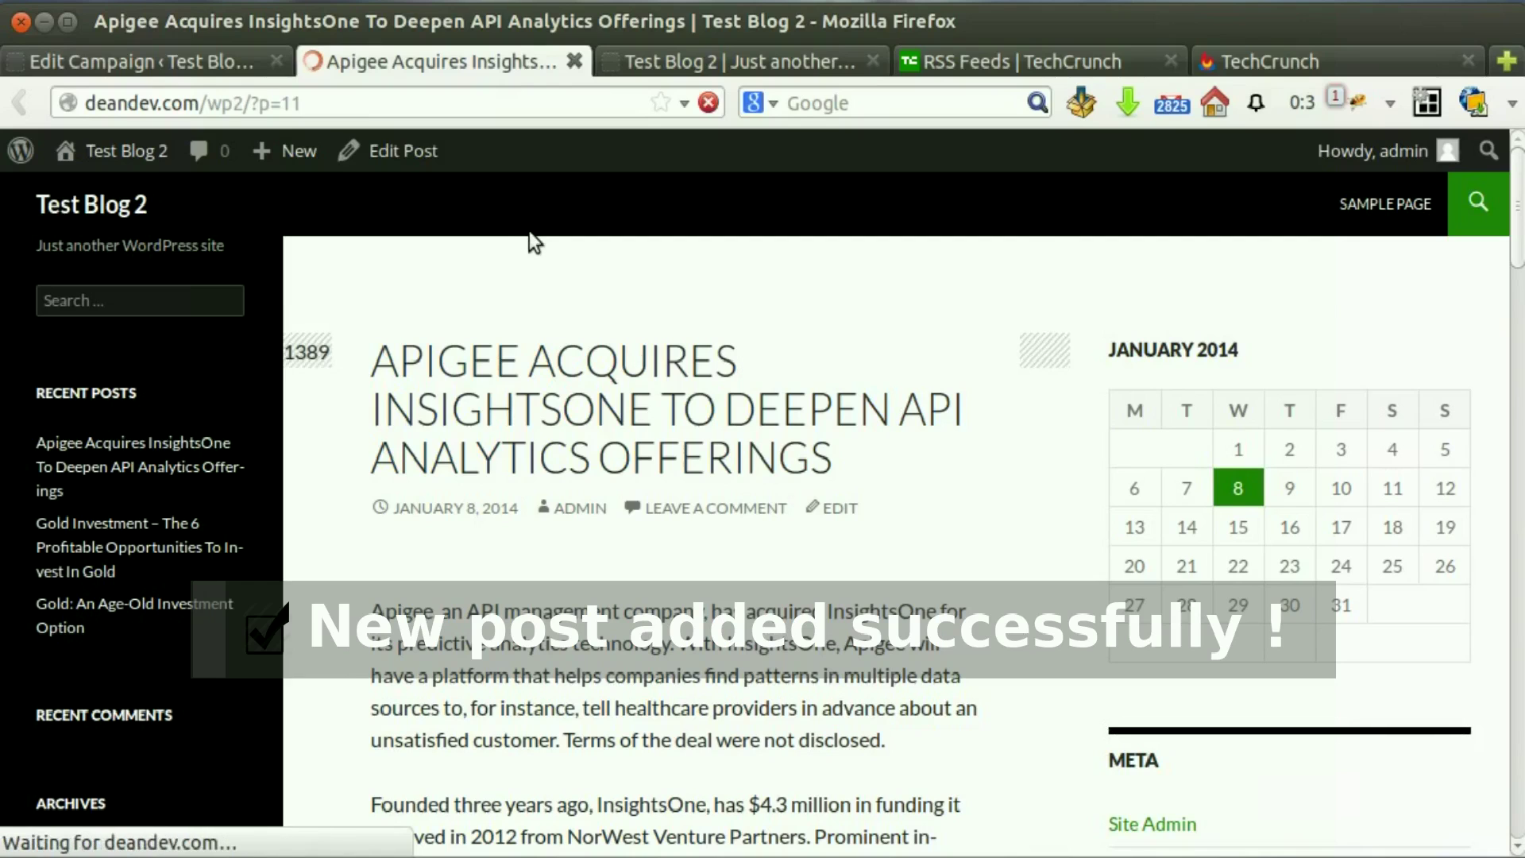
scroll(536, 277, down, 2)
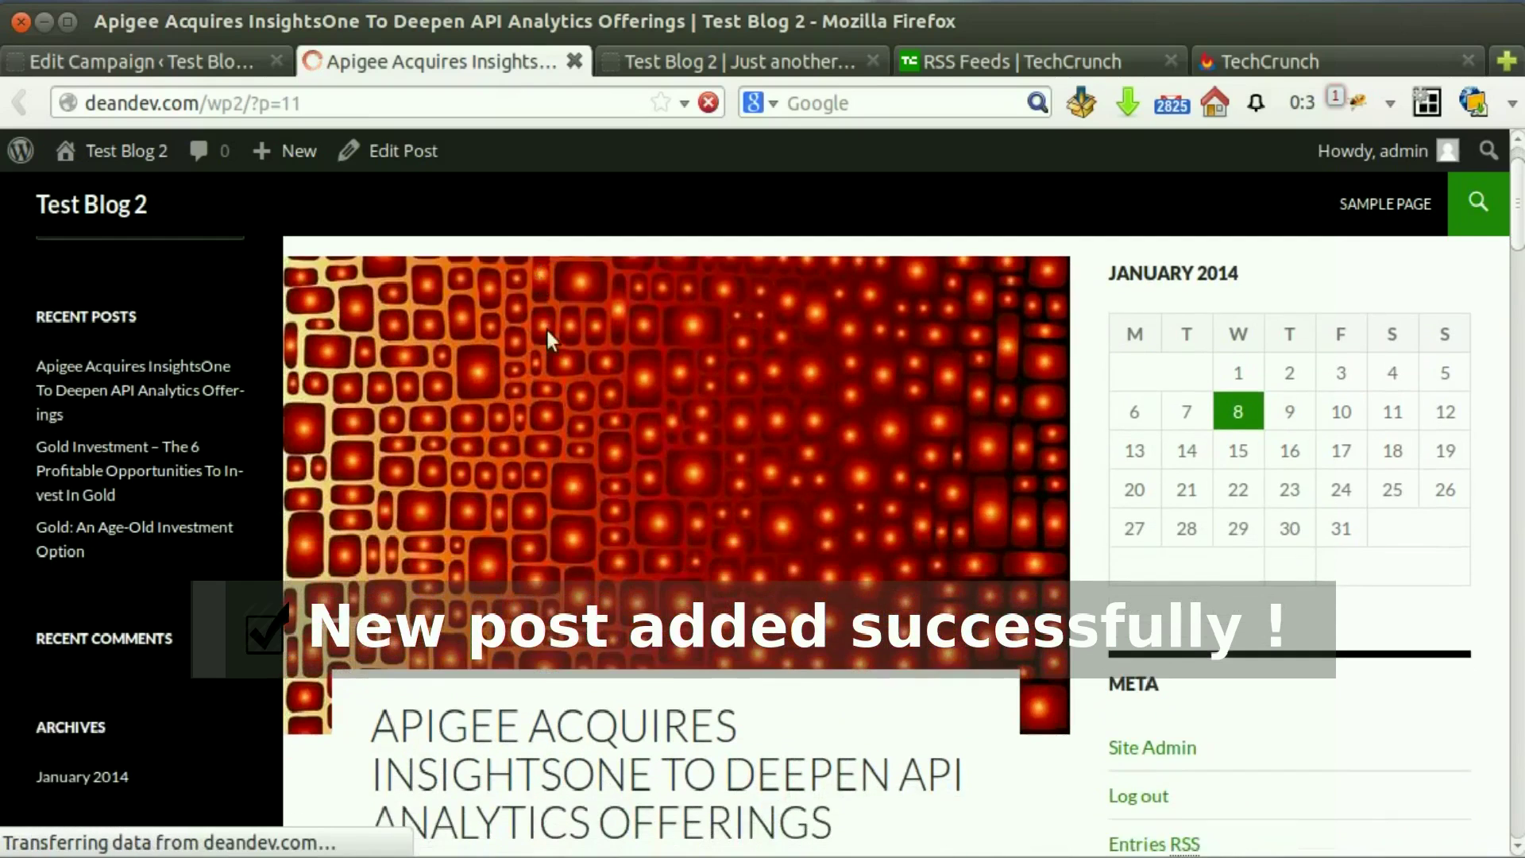
scroll(546, 321, down, 8)
drag(399, 343, 627, 400)
click(627, 400)
scroll(674, 437, down, 20)
scroll(656, 439, down, 20)
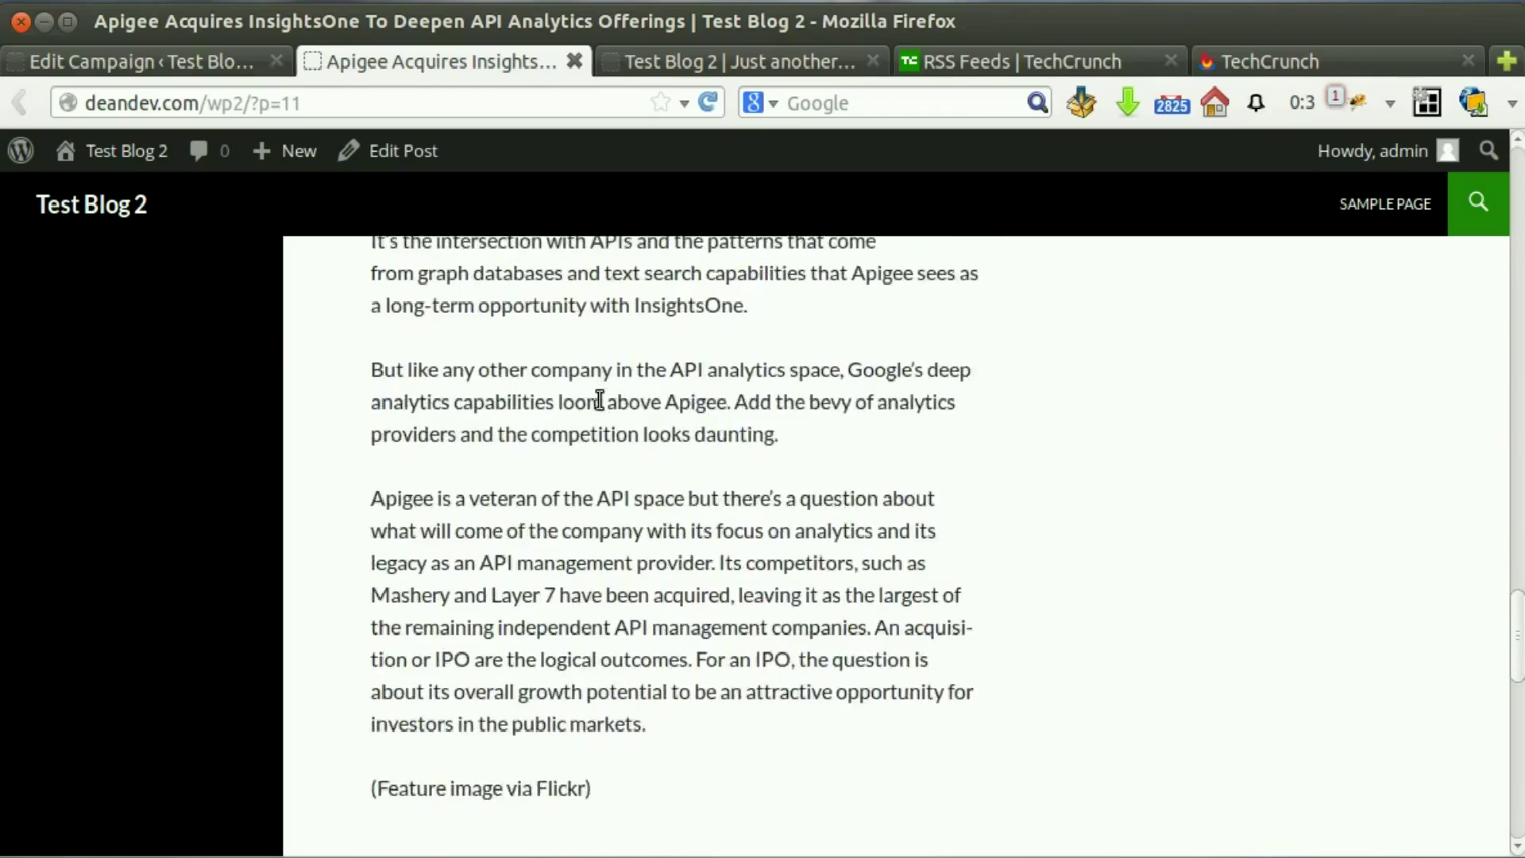
scroll(597, 402, down, 8)
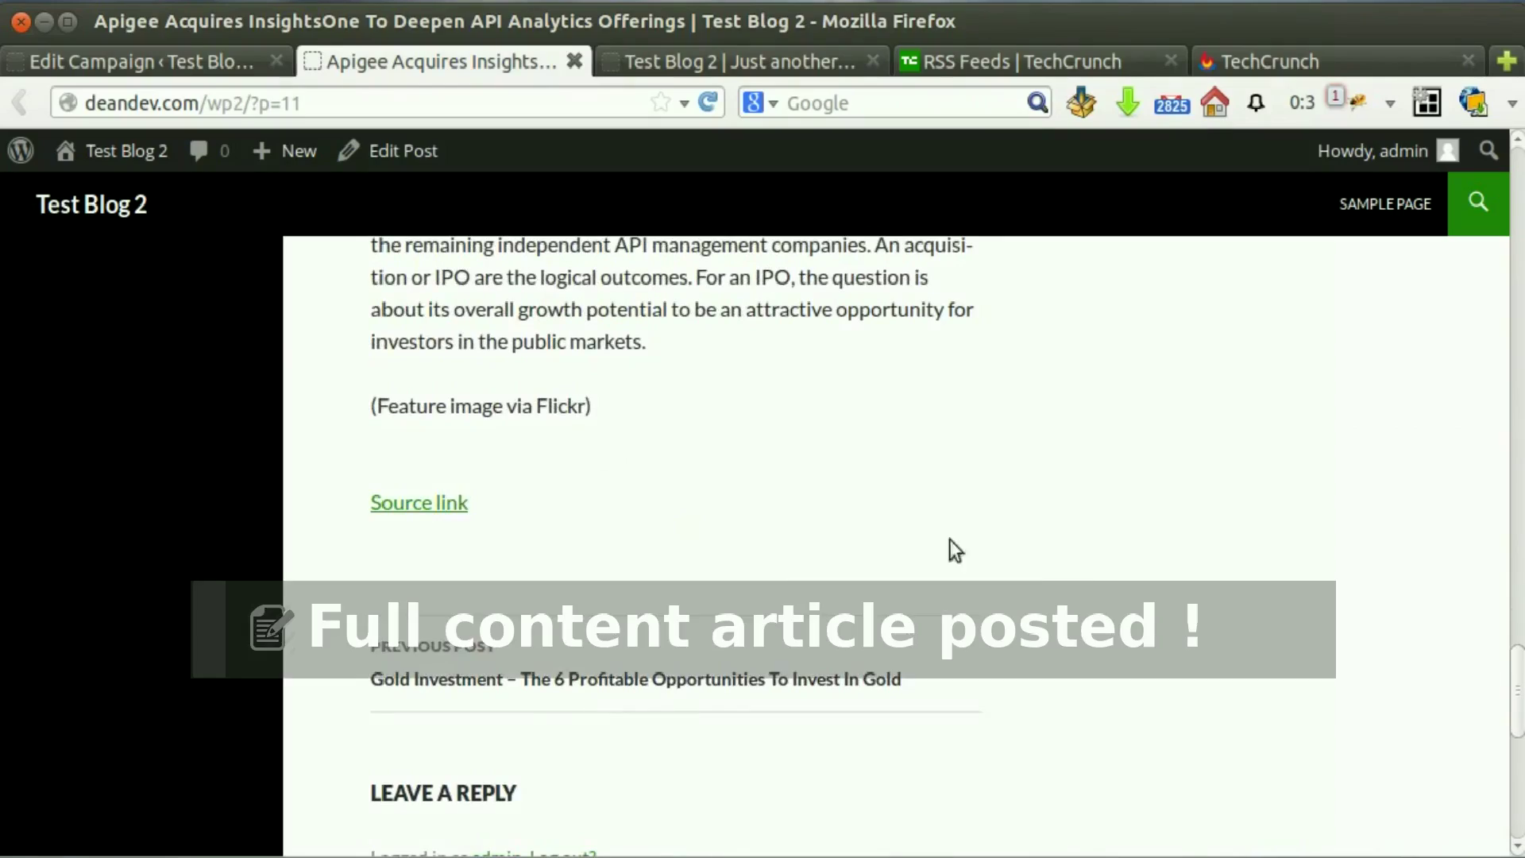
scroll(1100, 568, up, 18)
drag(1519, 584, 1521, 245)
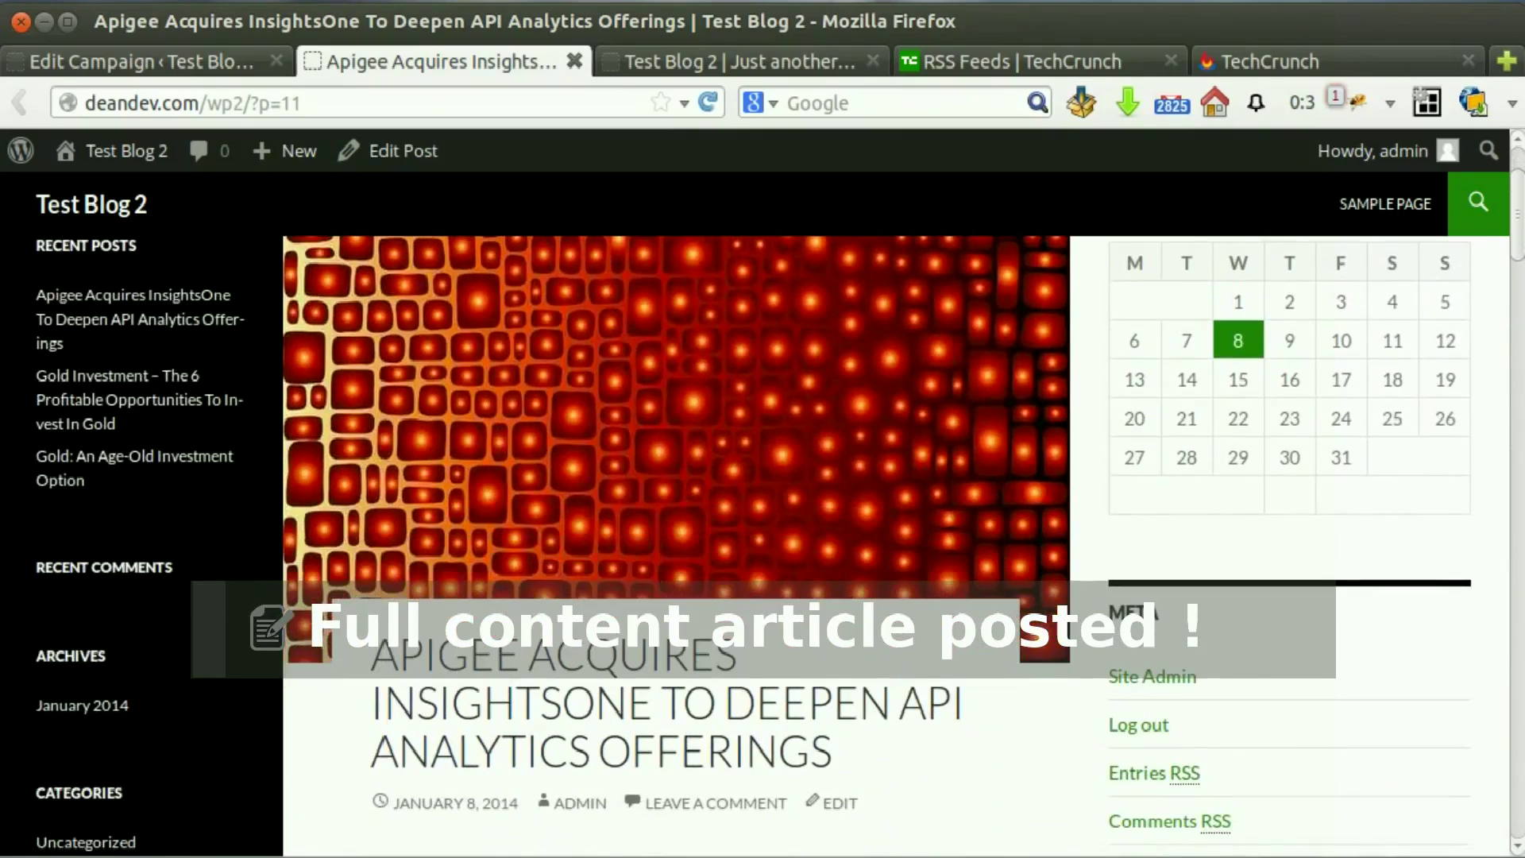
scroll(359, 356, up, 3)
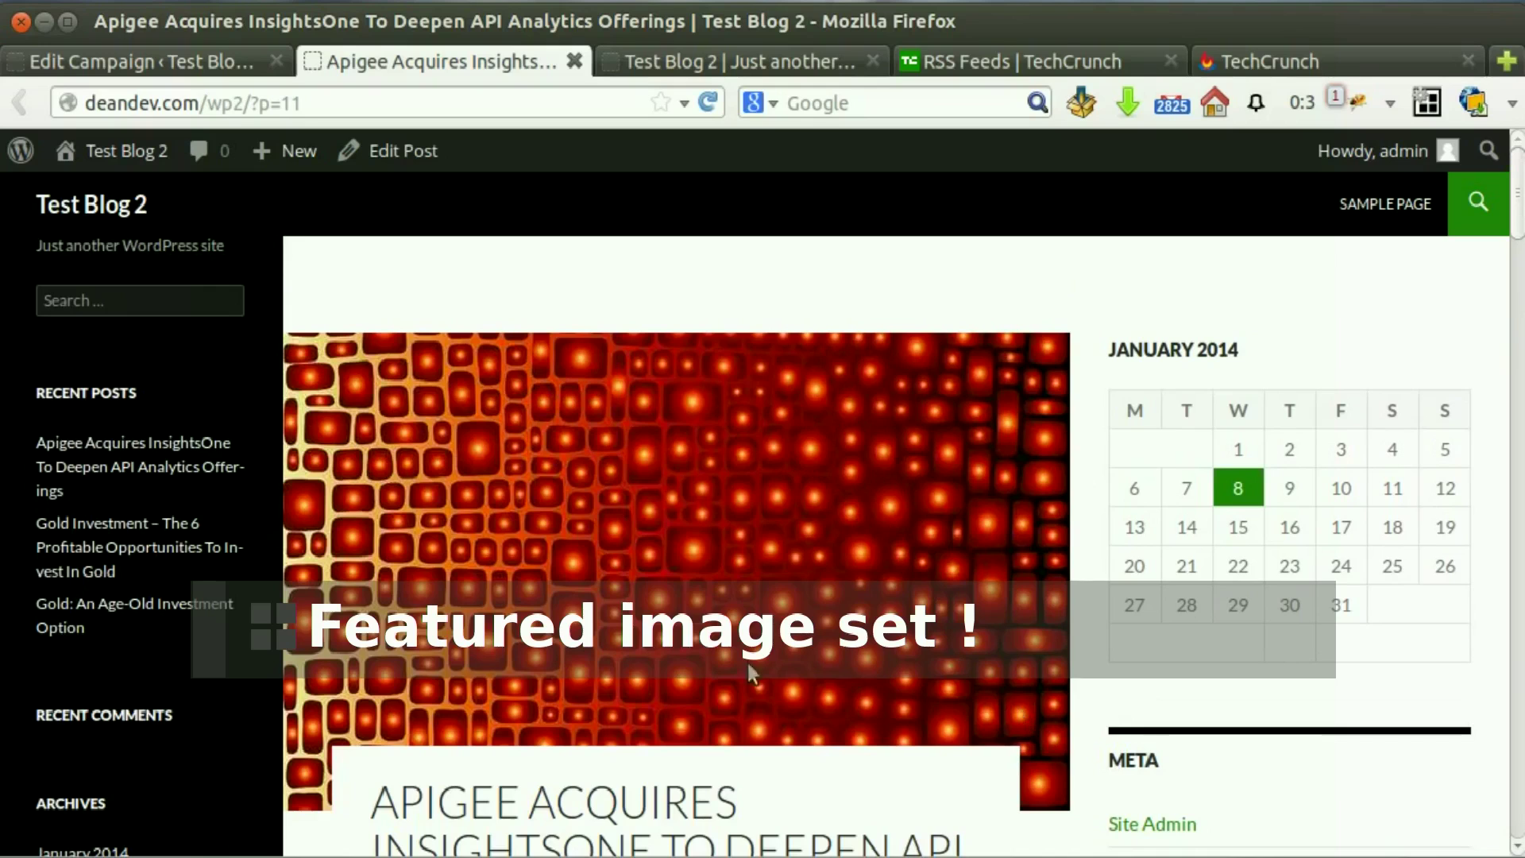
scroll(618, 541, down, 4)
scroll(626, 503, up, 2)
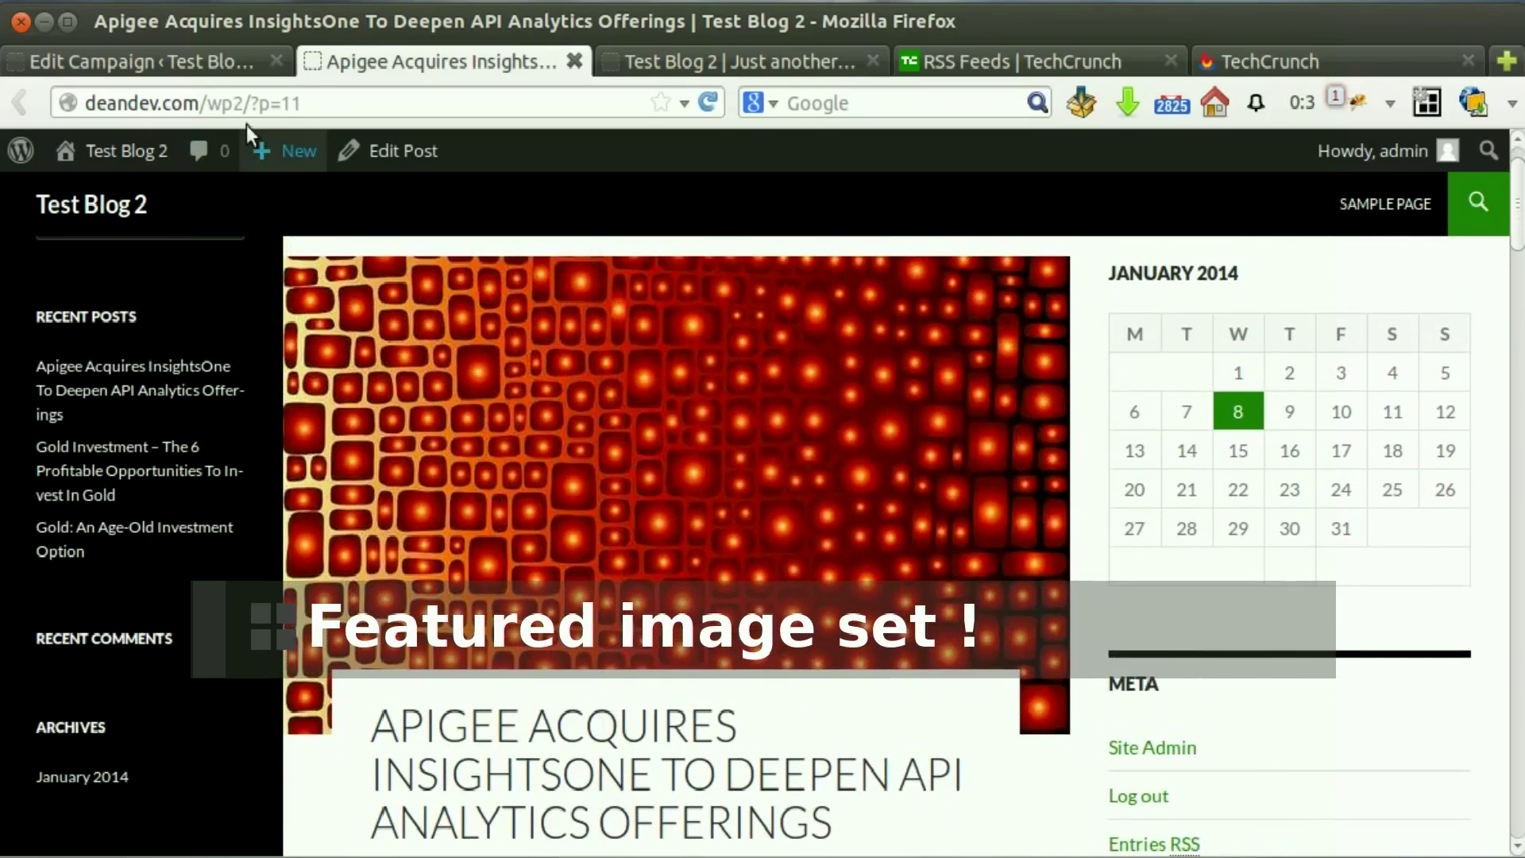
- Dismiss the Feeds Camp run log and start a new campaign, closing the generated post's tab
click(209, 63)
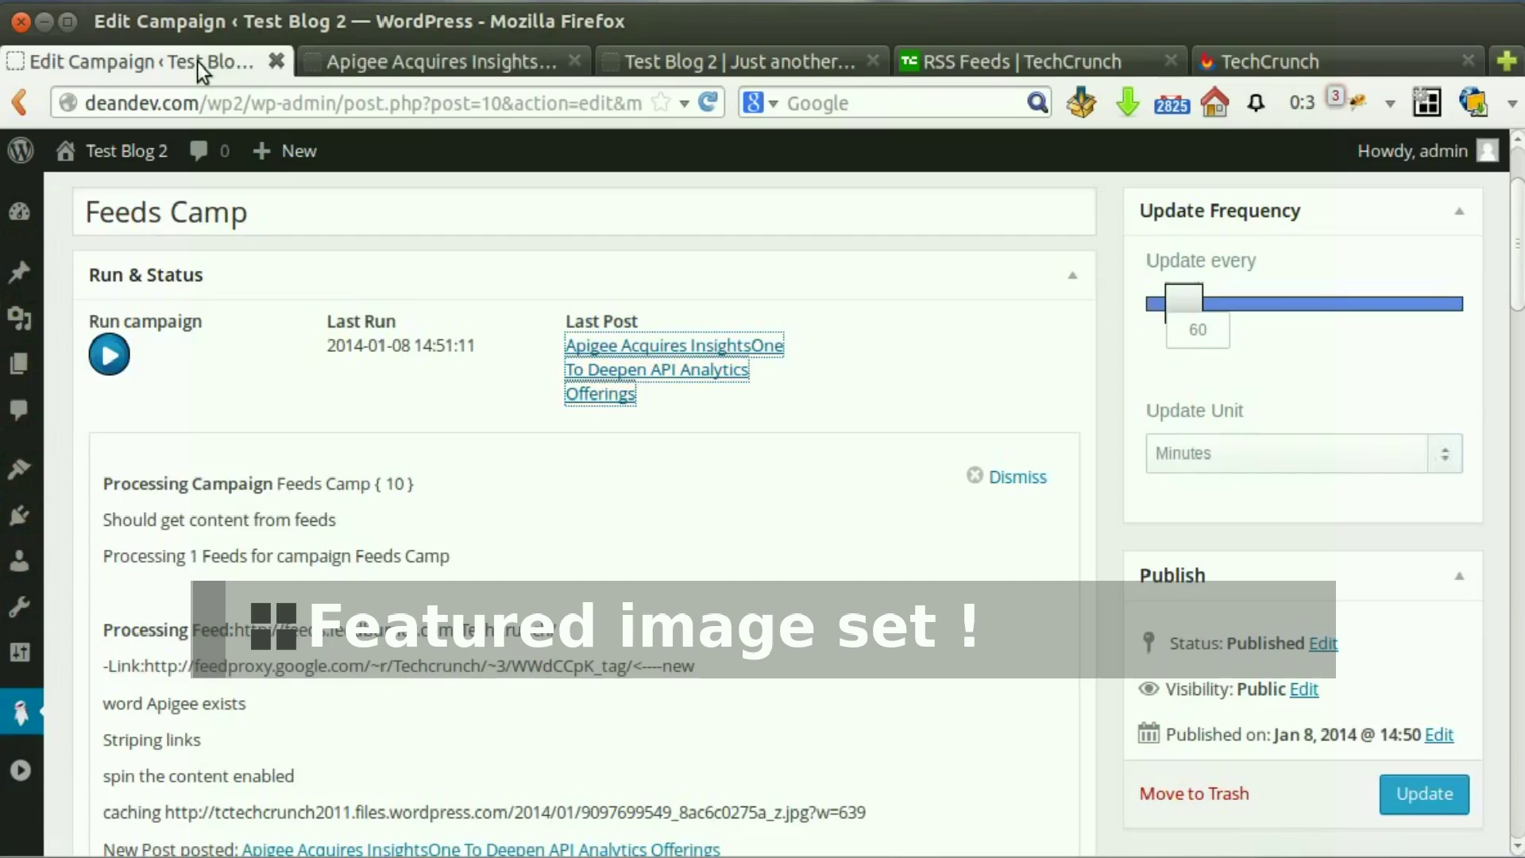
click(975, 476)
scroll(817, 487, up, 2)
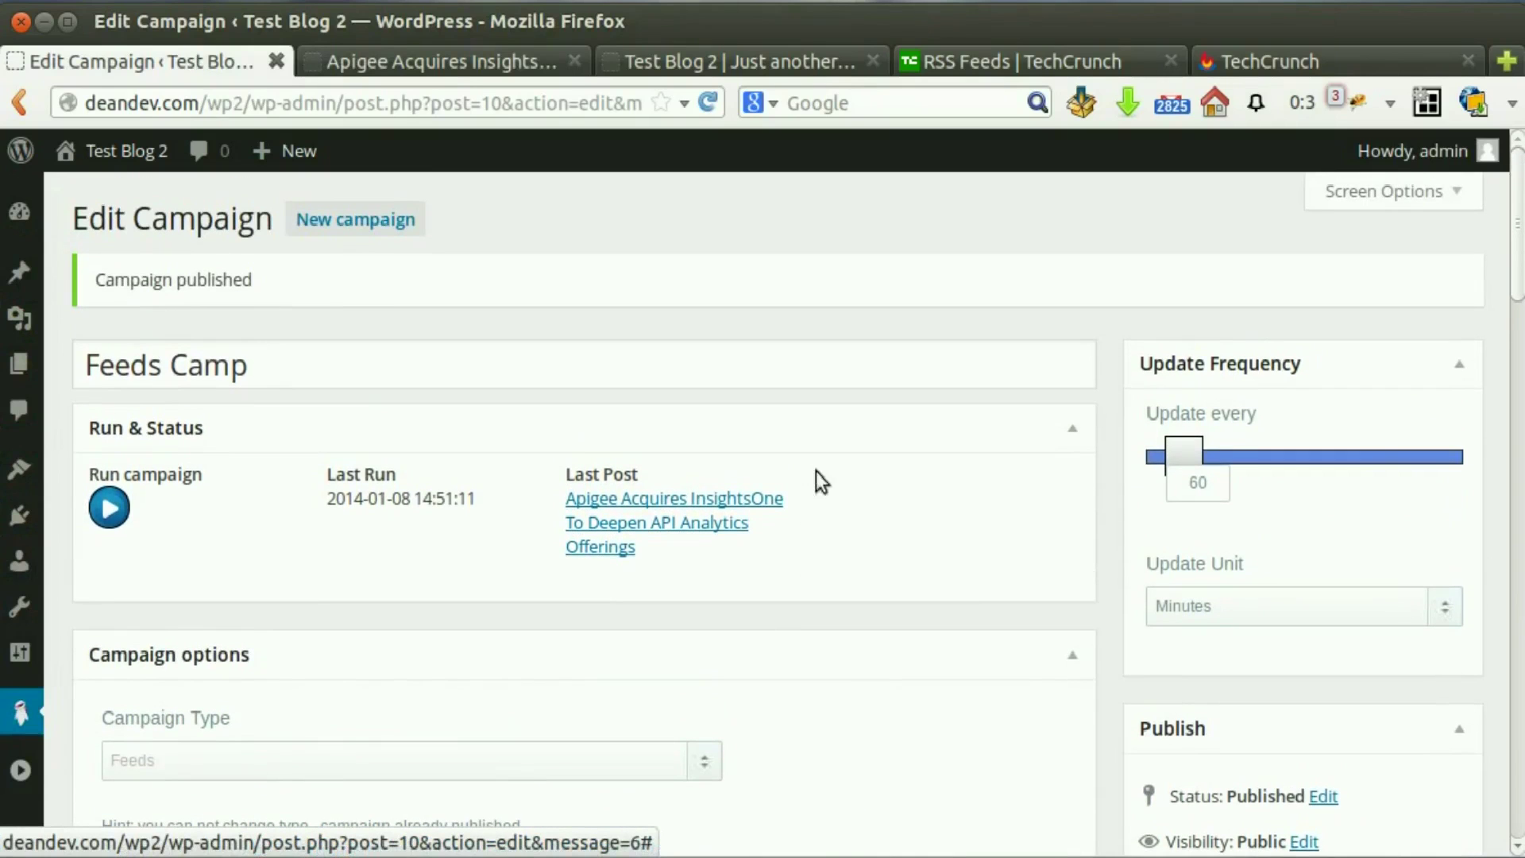
click(369, 233)
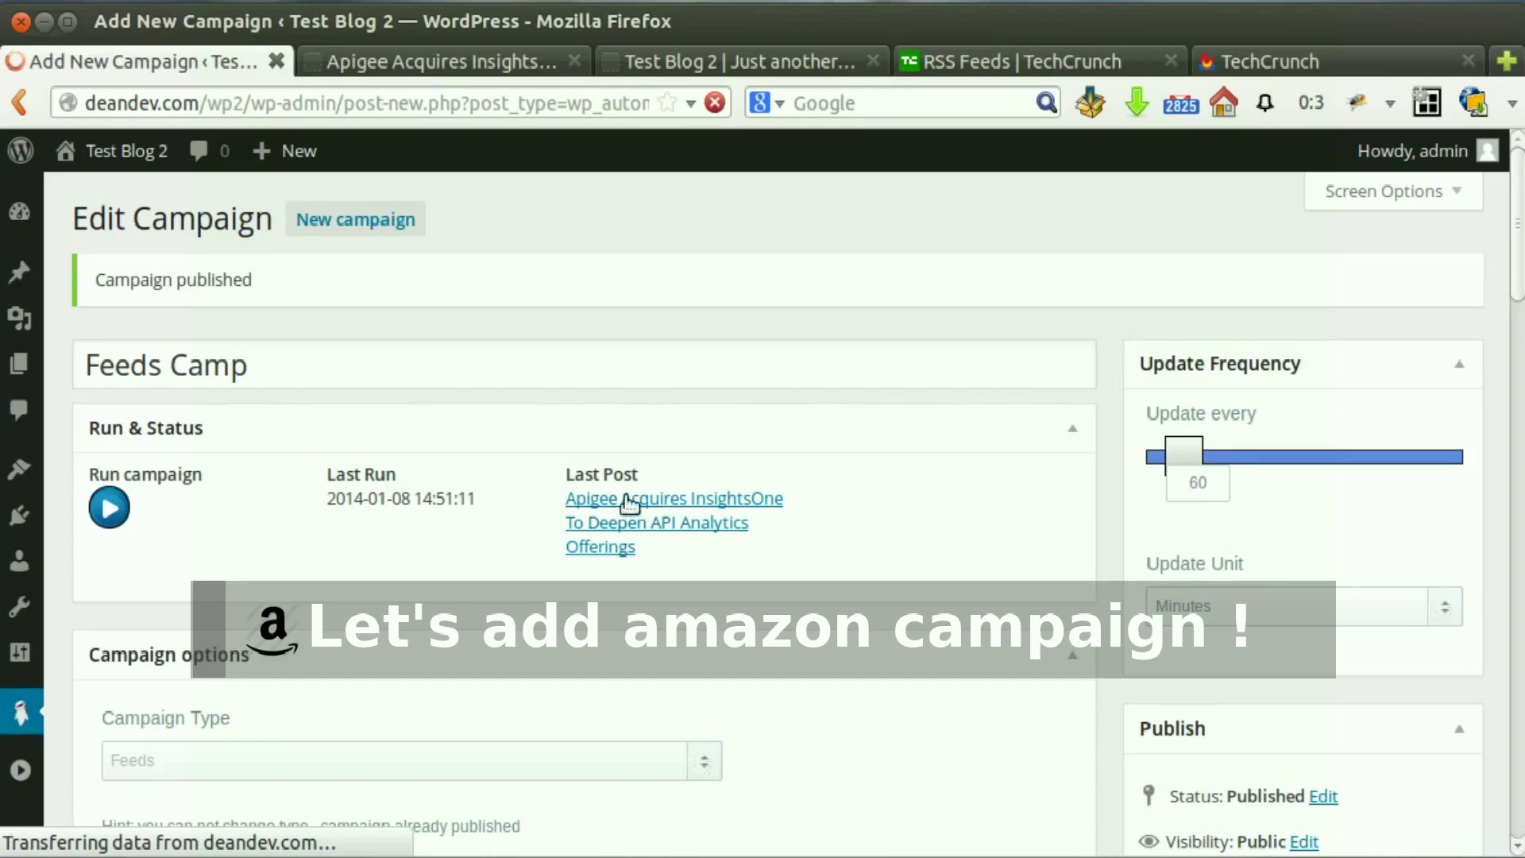
middle_click(501, 68)
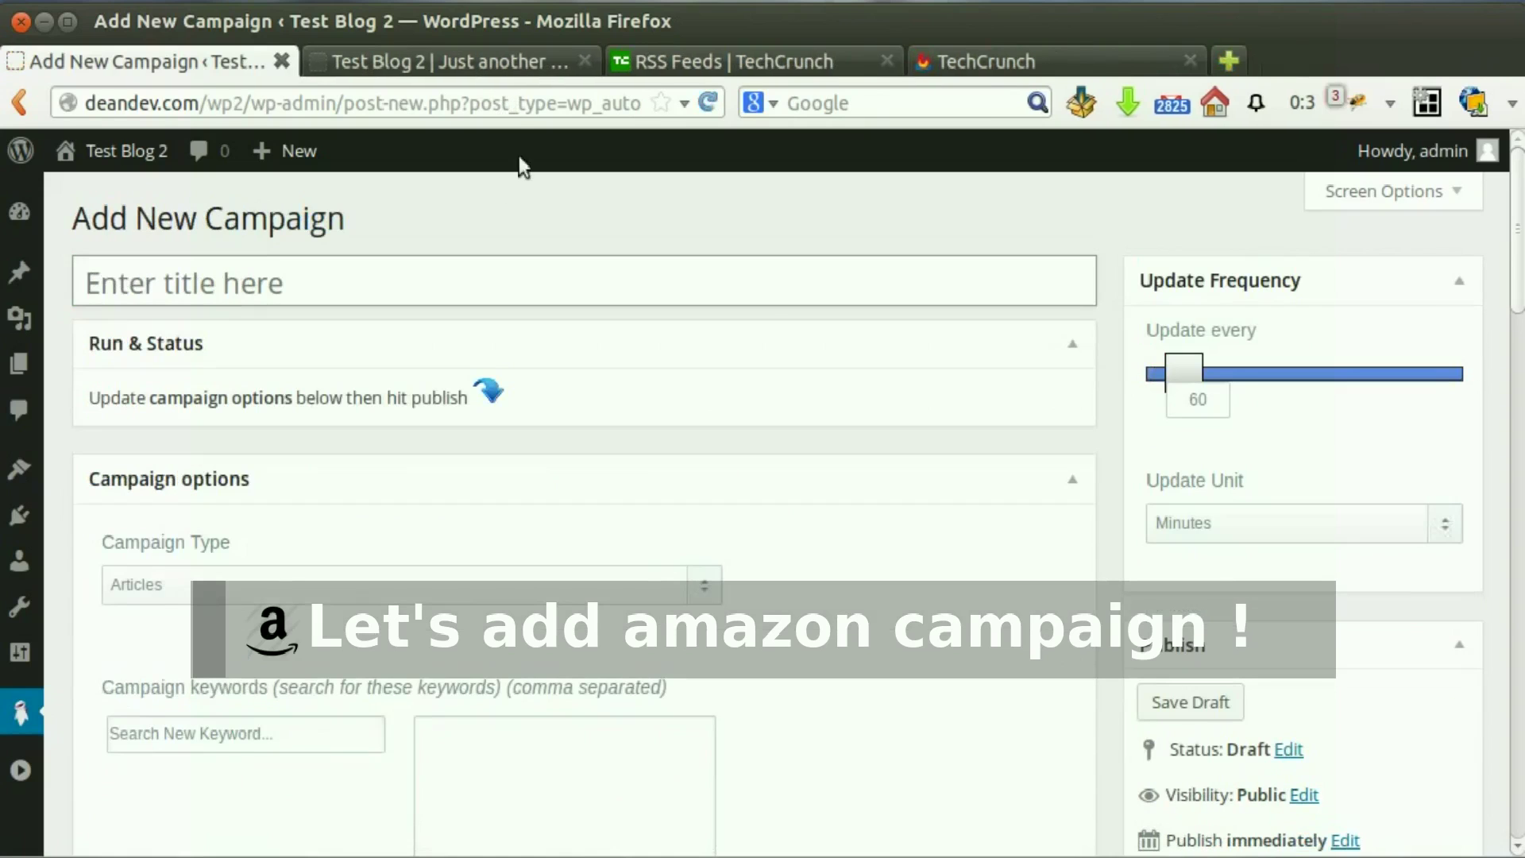
- Set the new campaign's type to Amazon and title it "Amazon camp"
scroll(760, 422, down, 3)
click(594, 436)
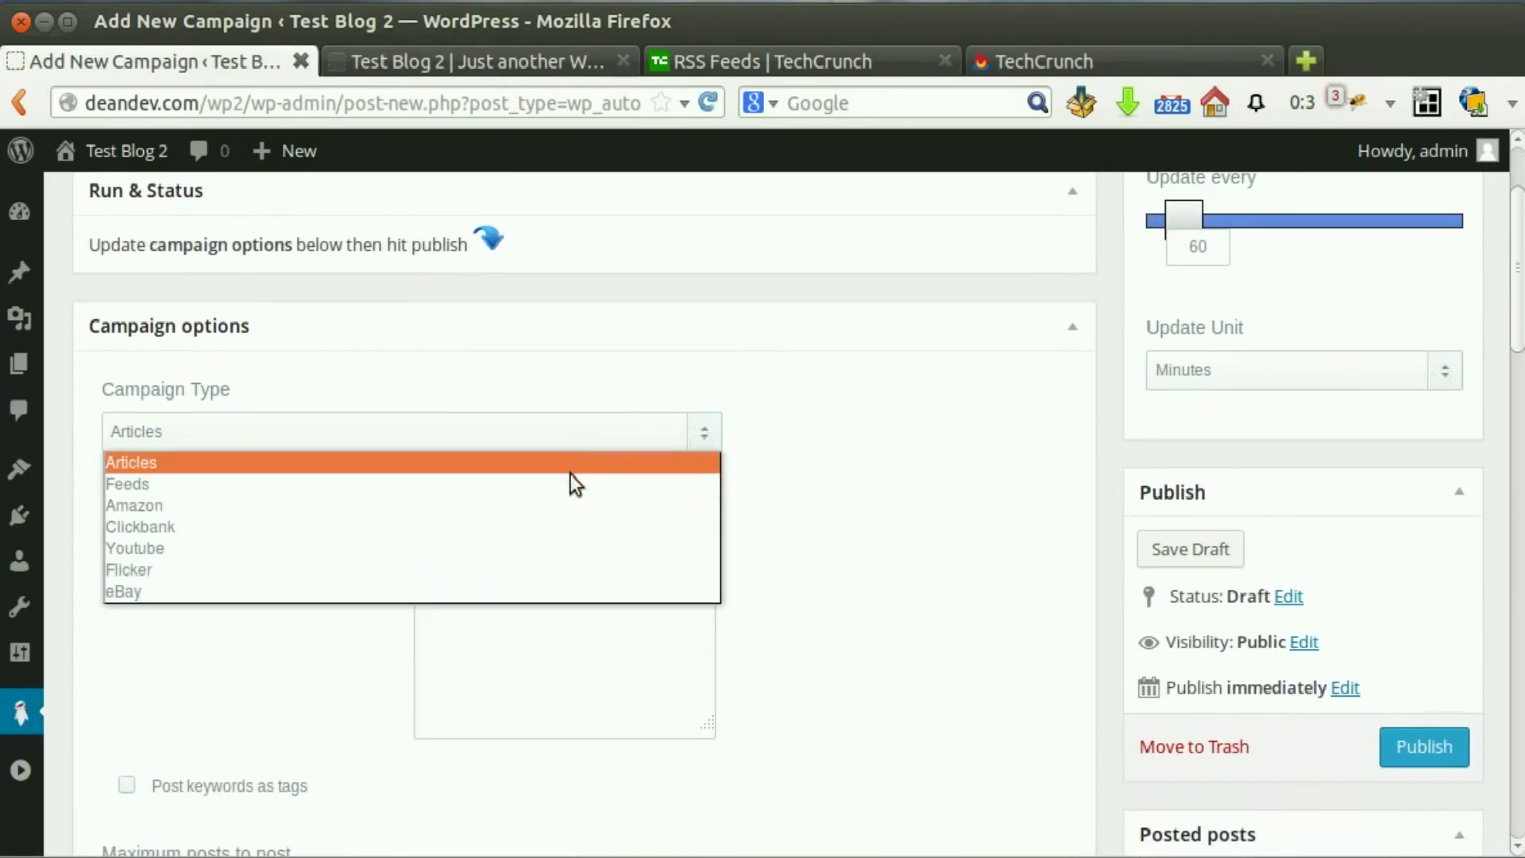
click(561, 506)
scroll(948, 504, up, 3)
click(585, 296)
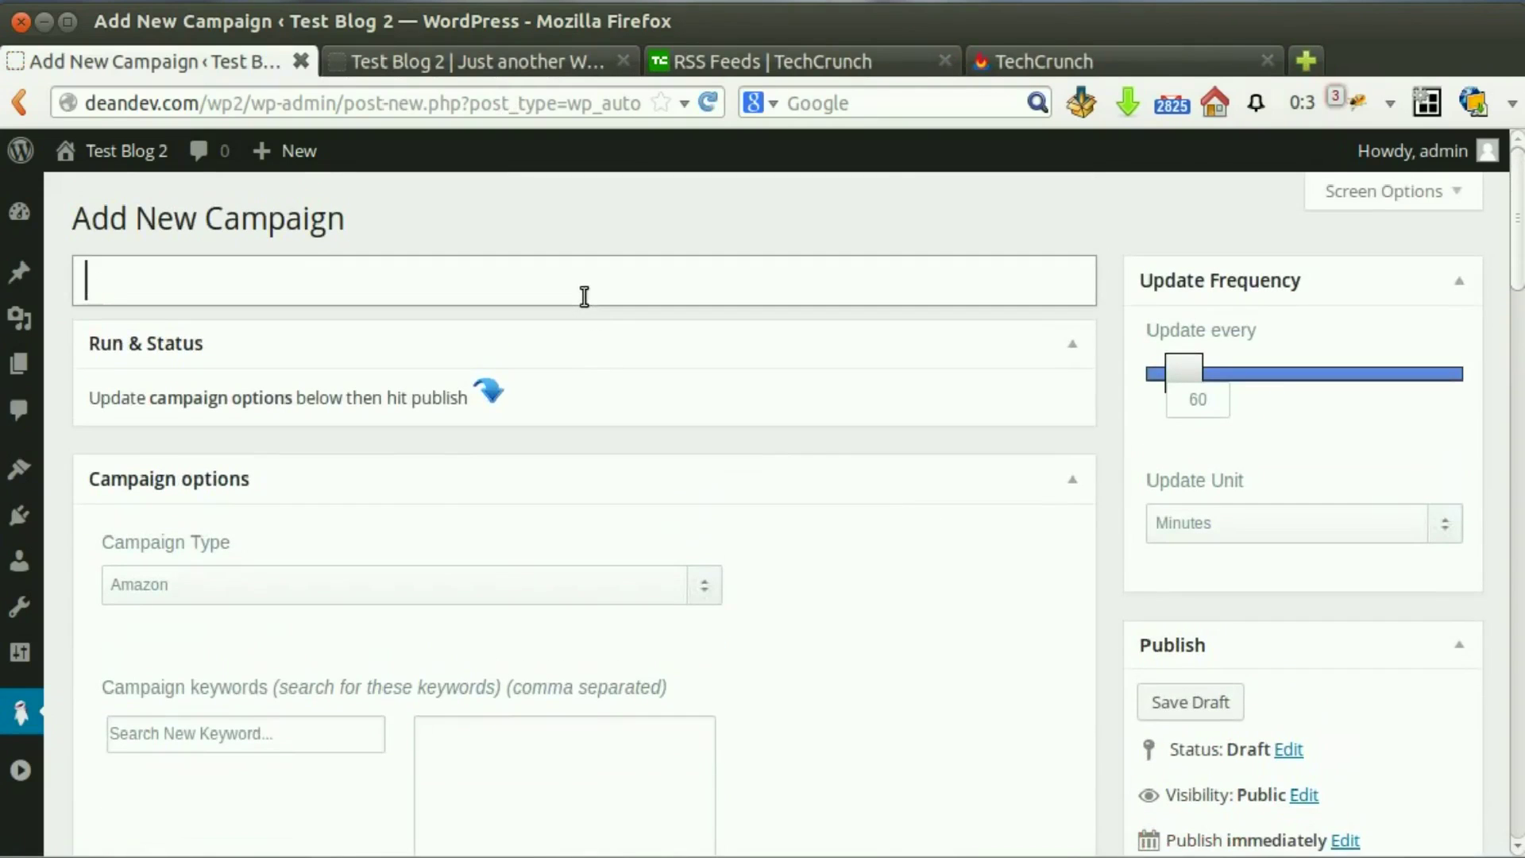
text(Amazon camp)
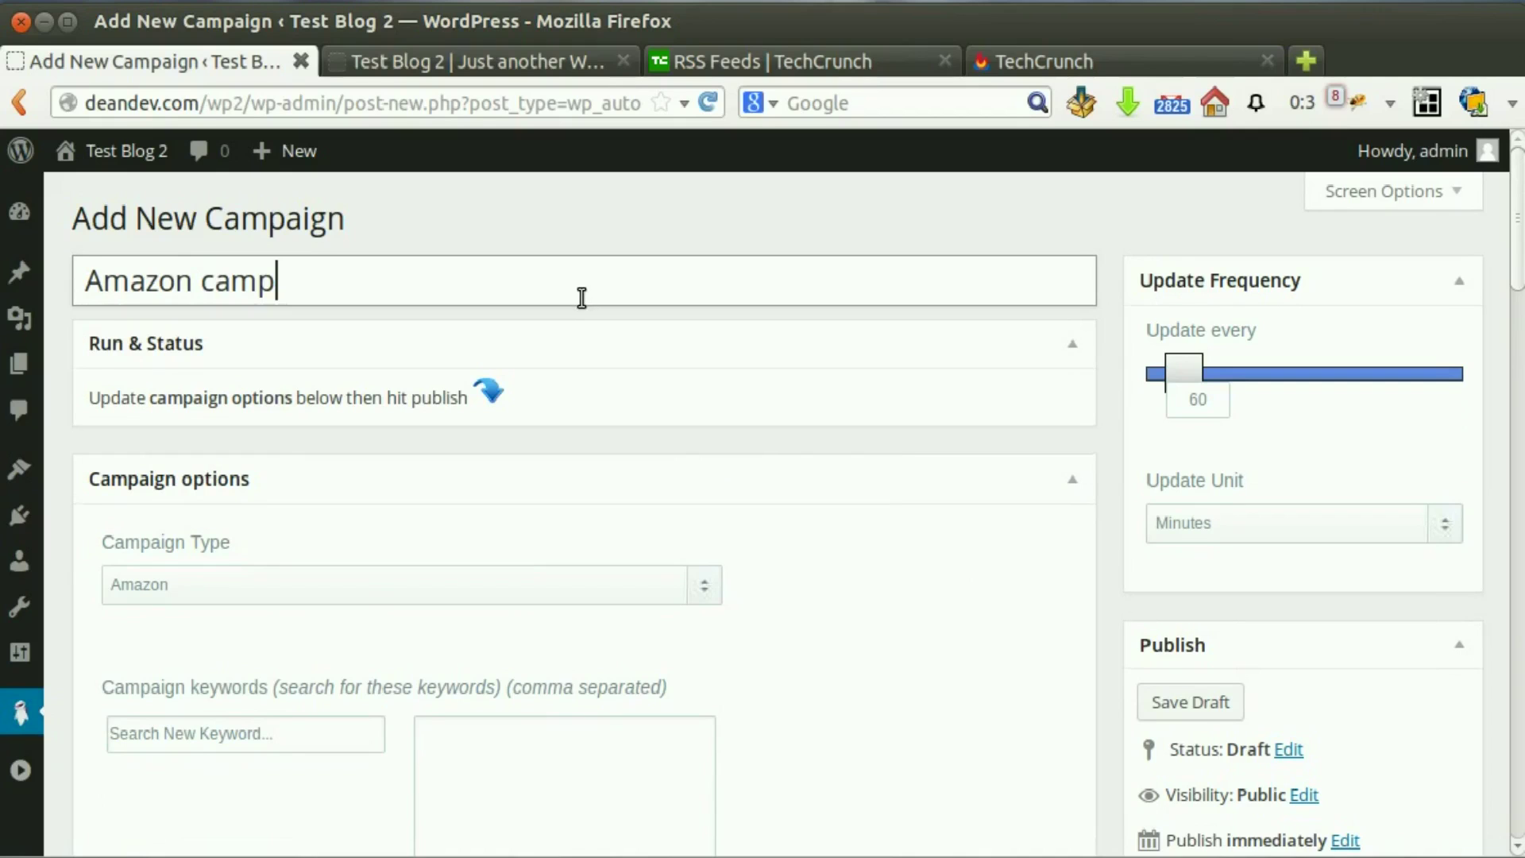
- Add the suggested keywords "macbook pro" and "macbook air" to the Amazon campaign's keywords
scroll(580, 297, down, 4)
click(339, 429)
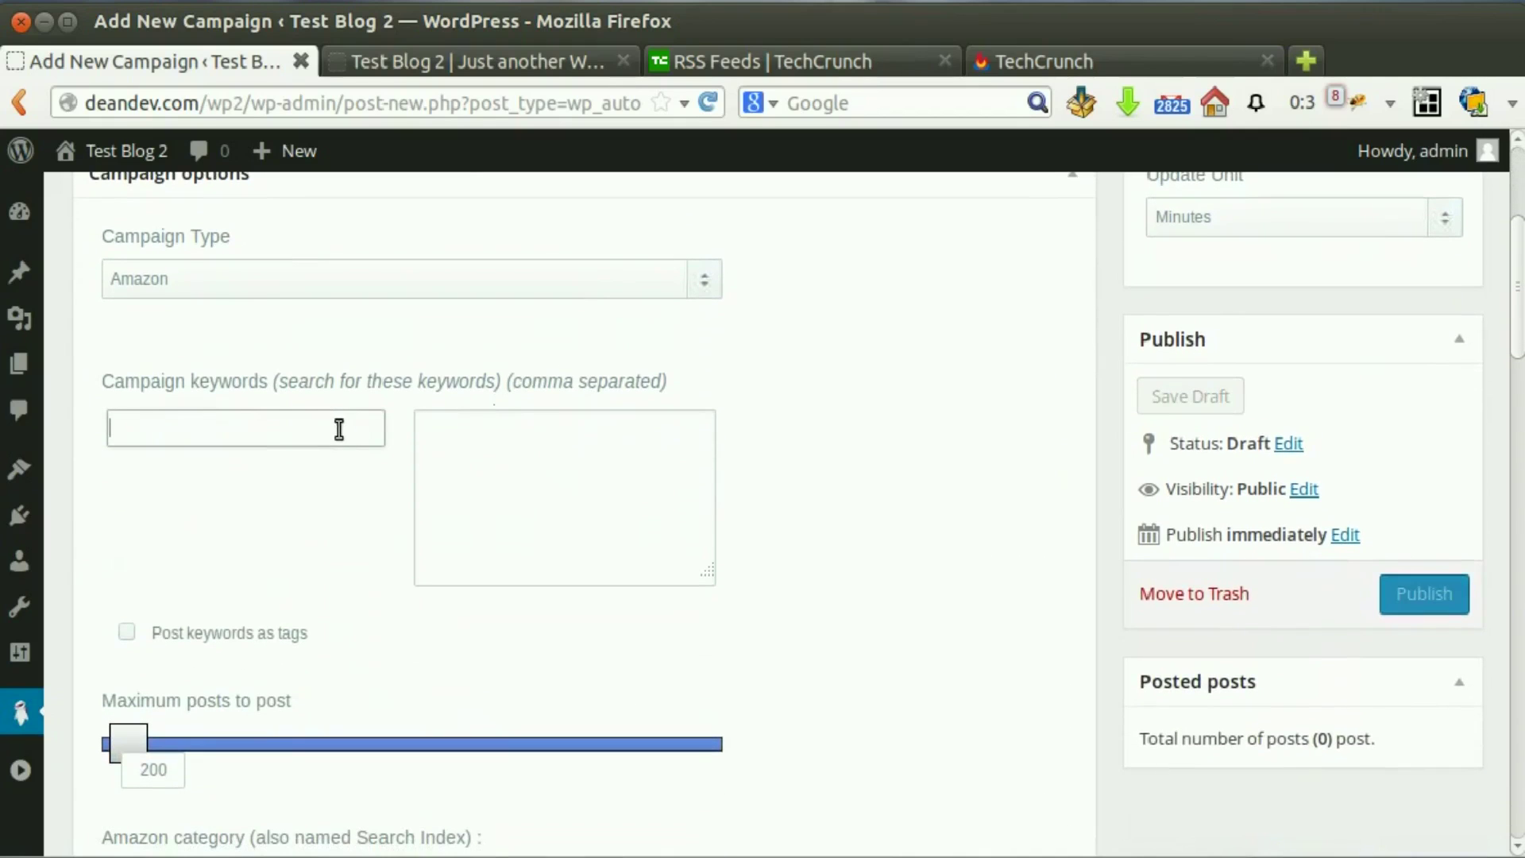
text(mac)
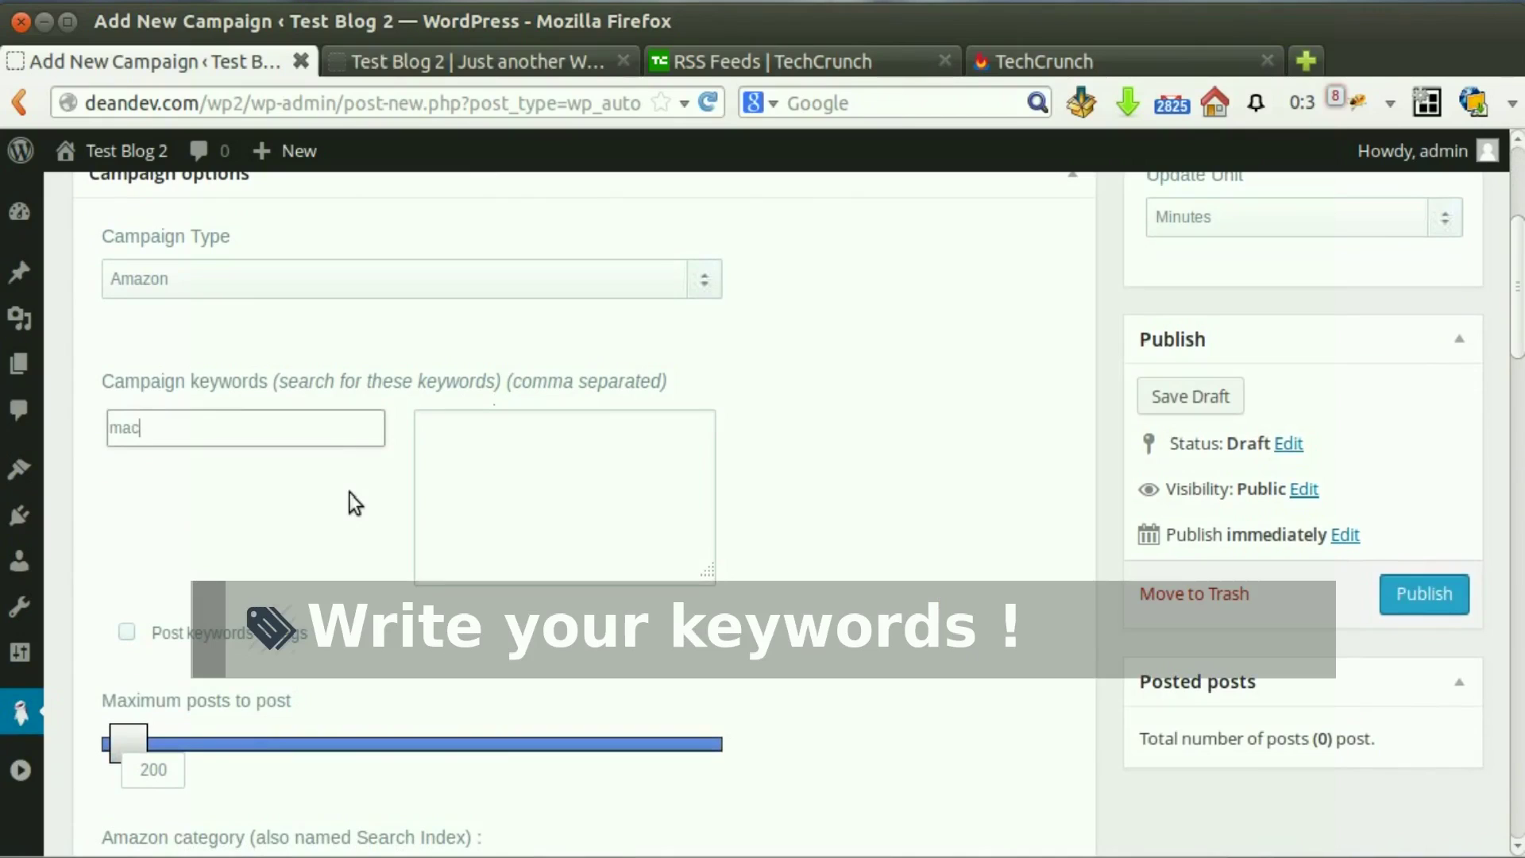
text(book)
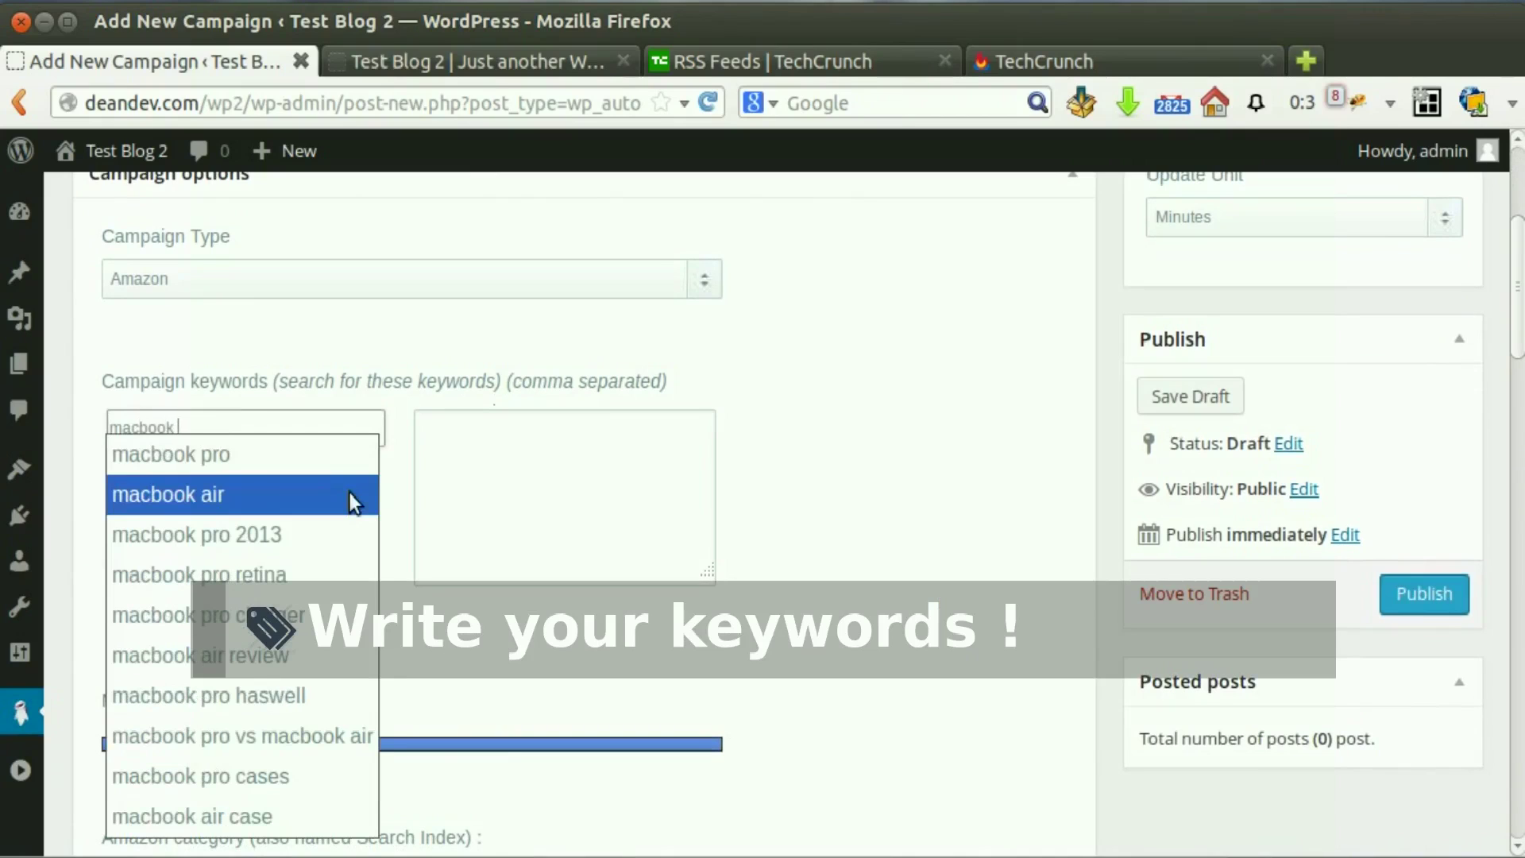
click(269, 458)
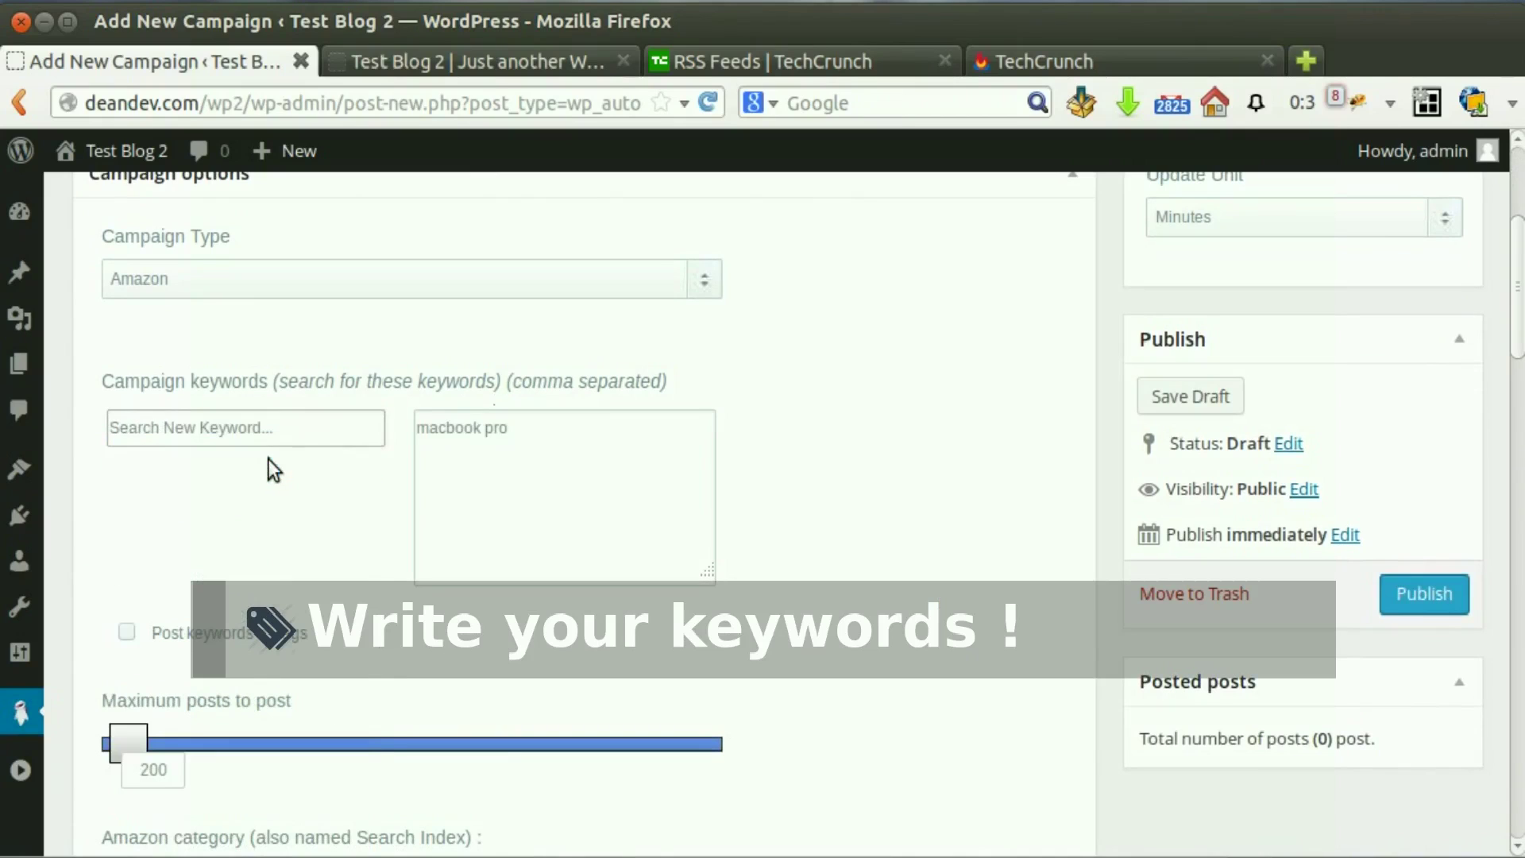
click(279, 427)
text(m)
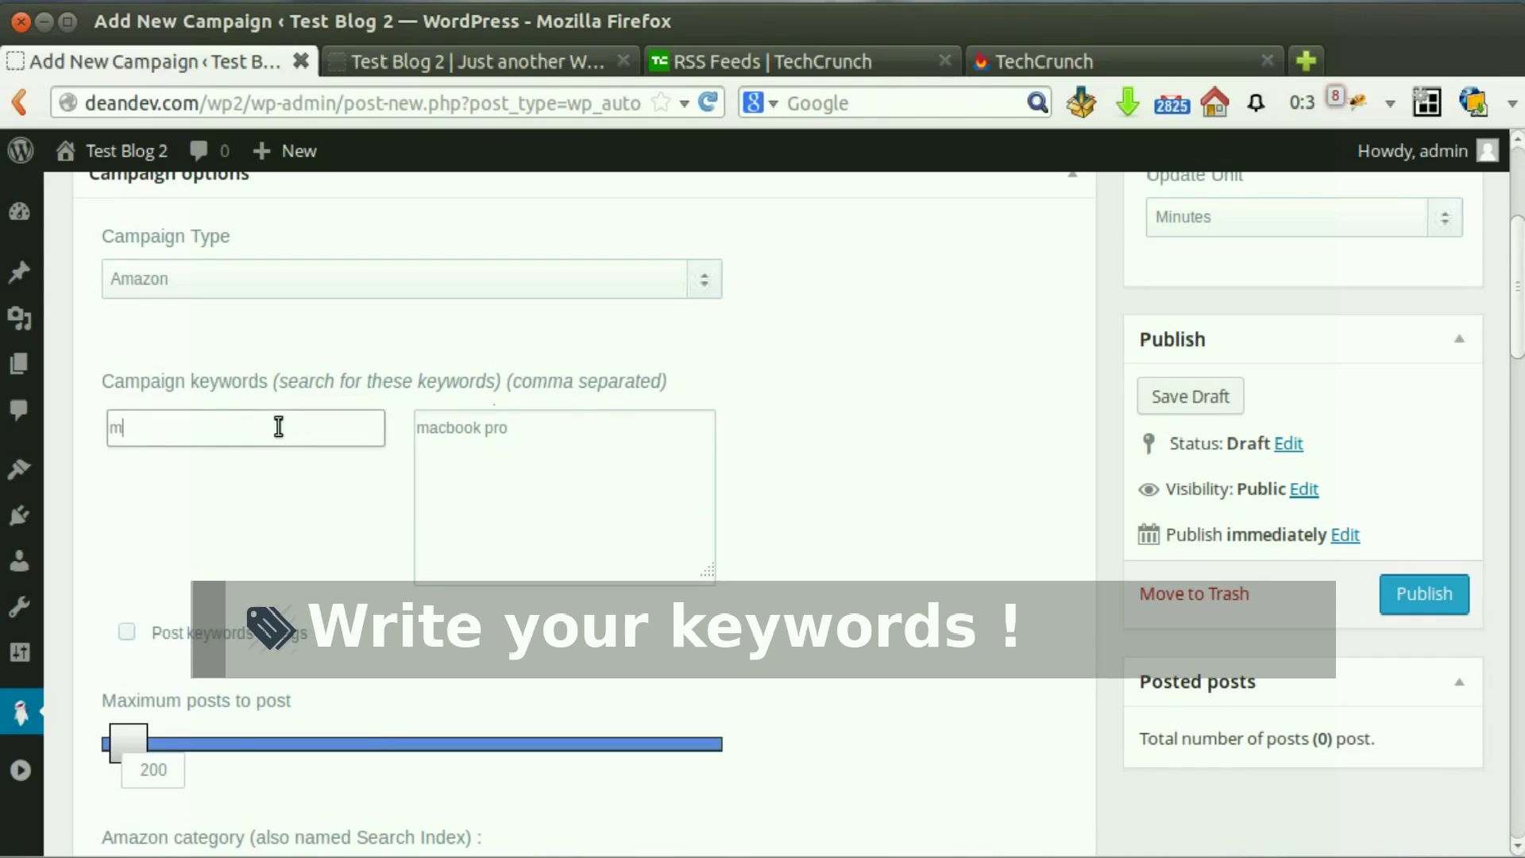
text(acbook)
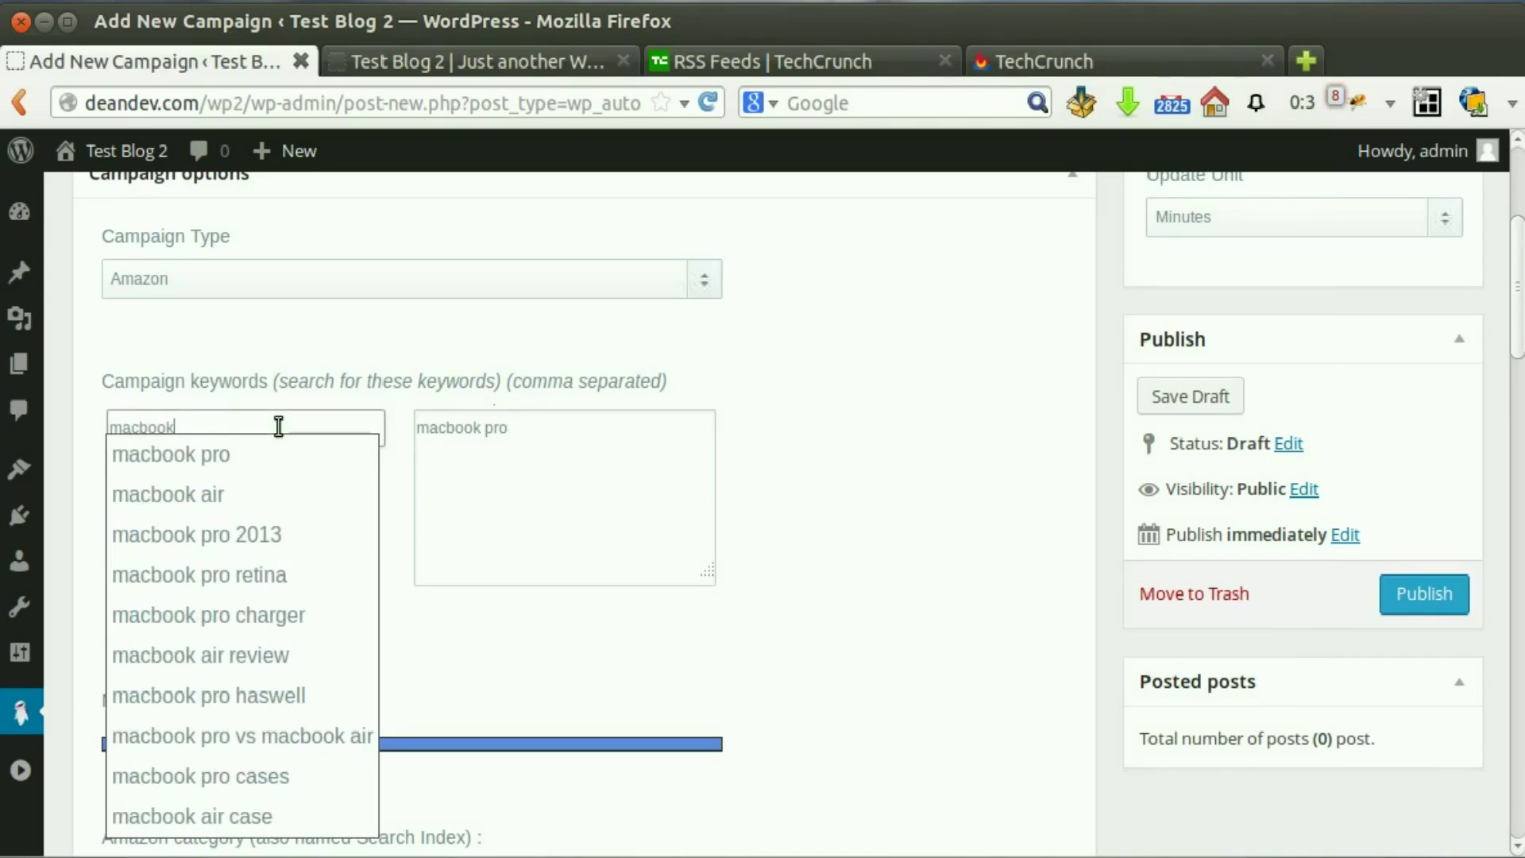
click(214, 496)
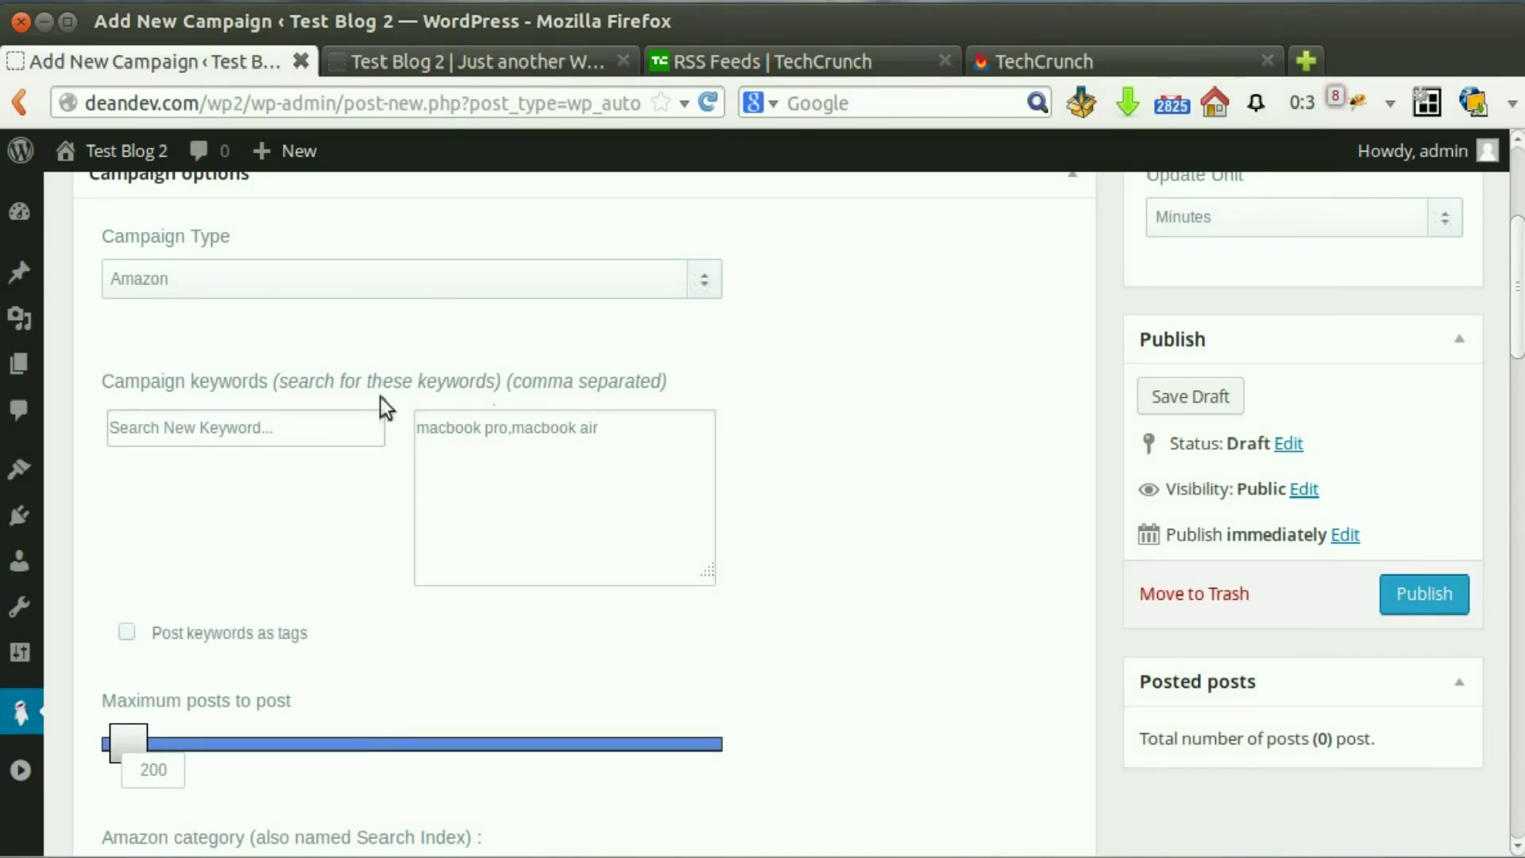
- Enable posting keywords as tags and set the Amazon category to Electronics
scroll(427, 334, down, 4)
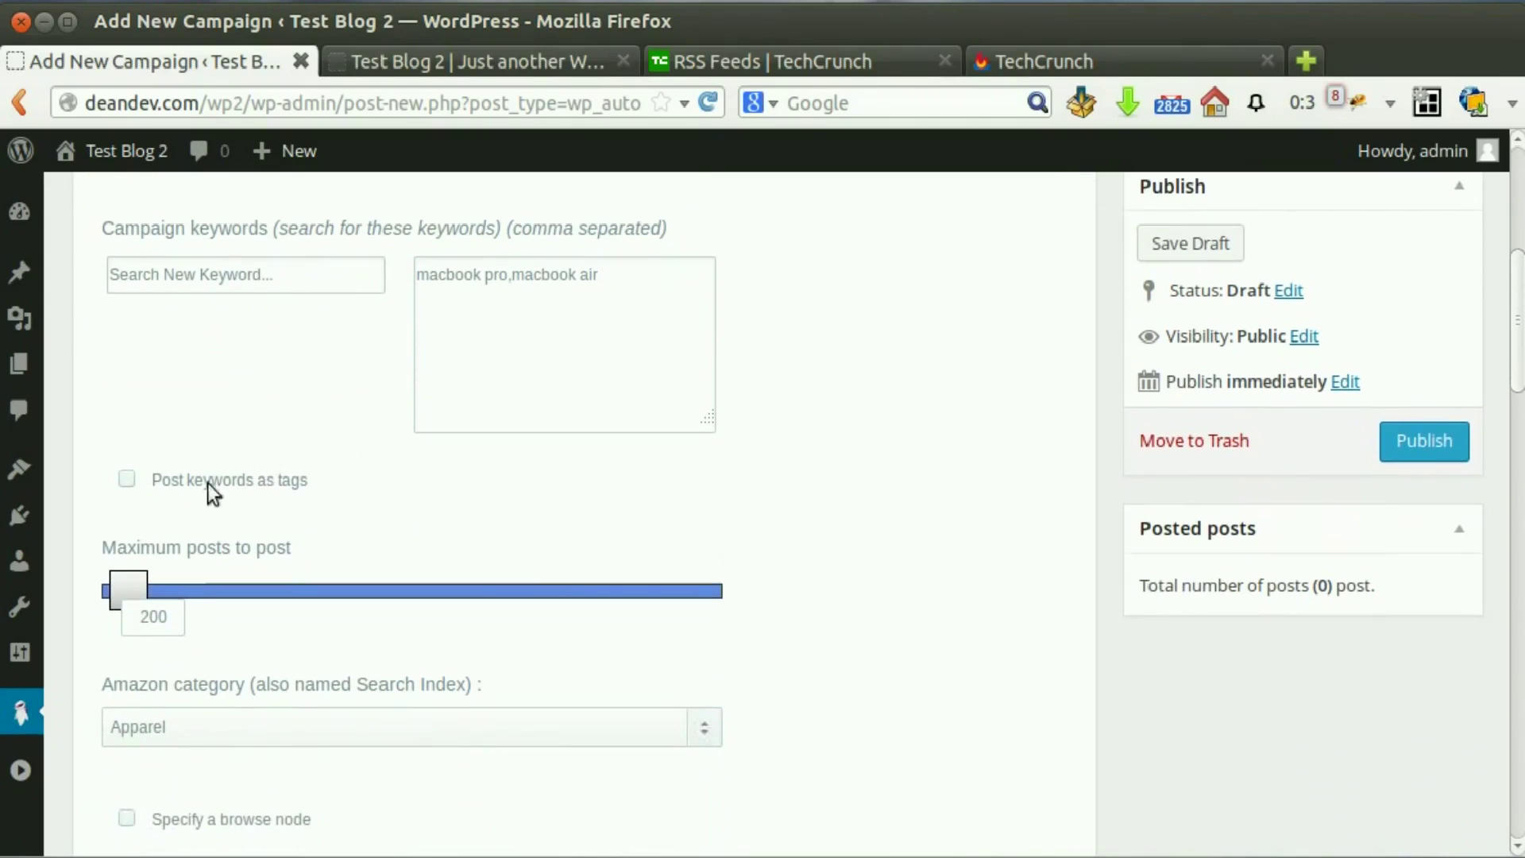
scroll(151, 516, down, 6)
click(197, 497)
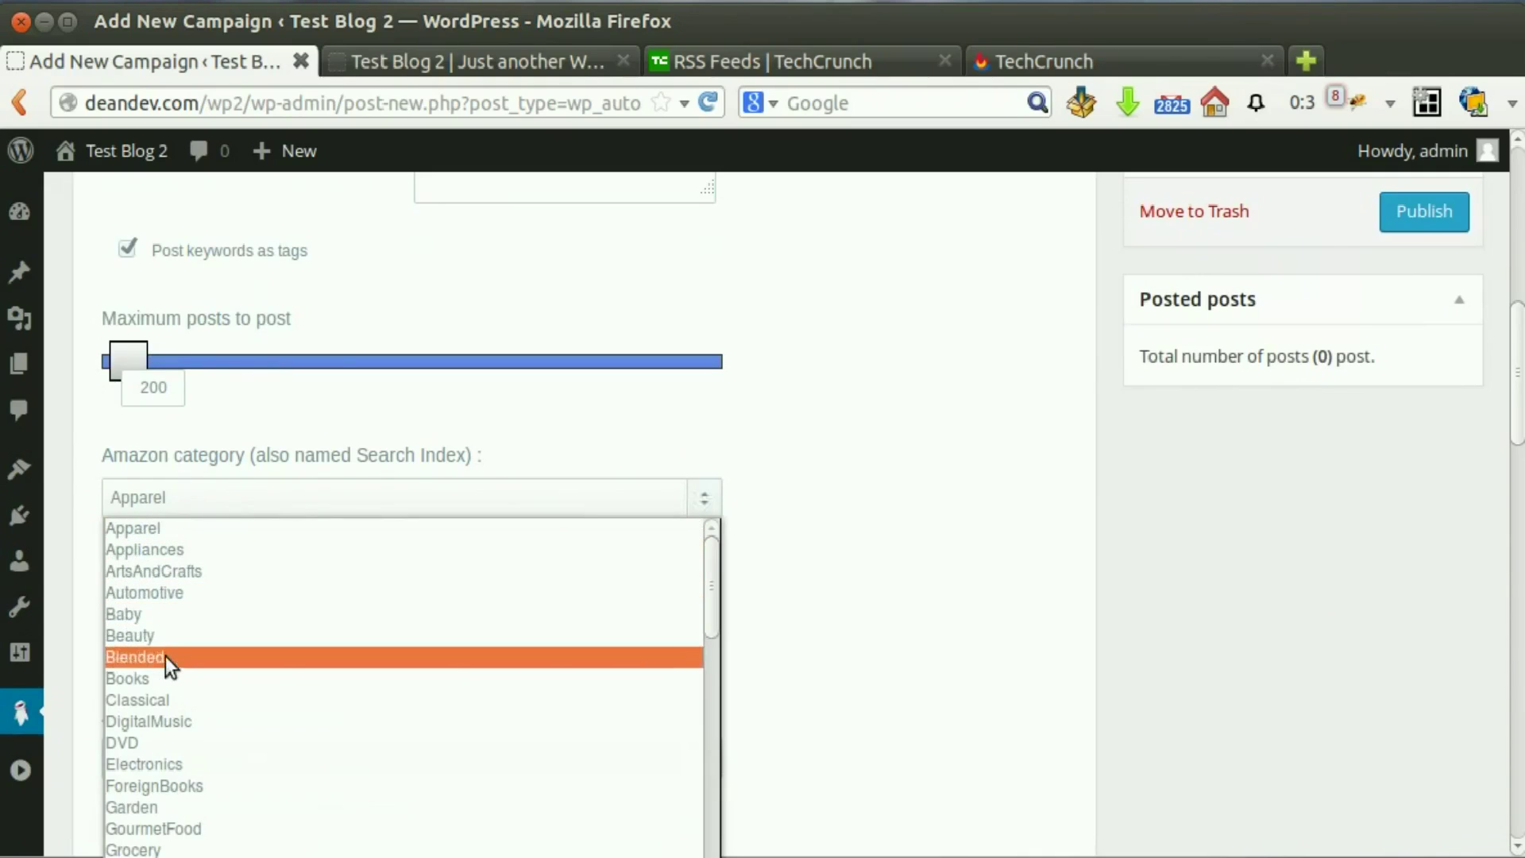
click(158, 759)
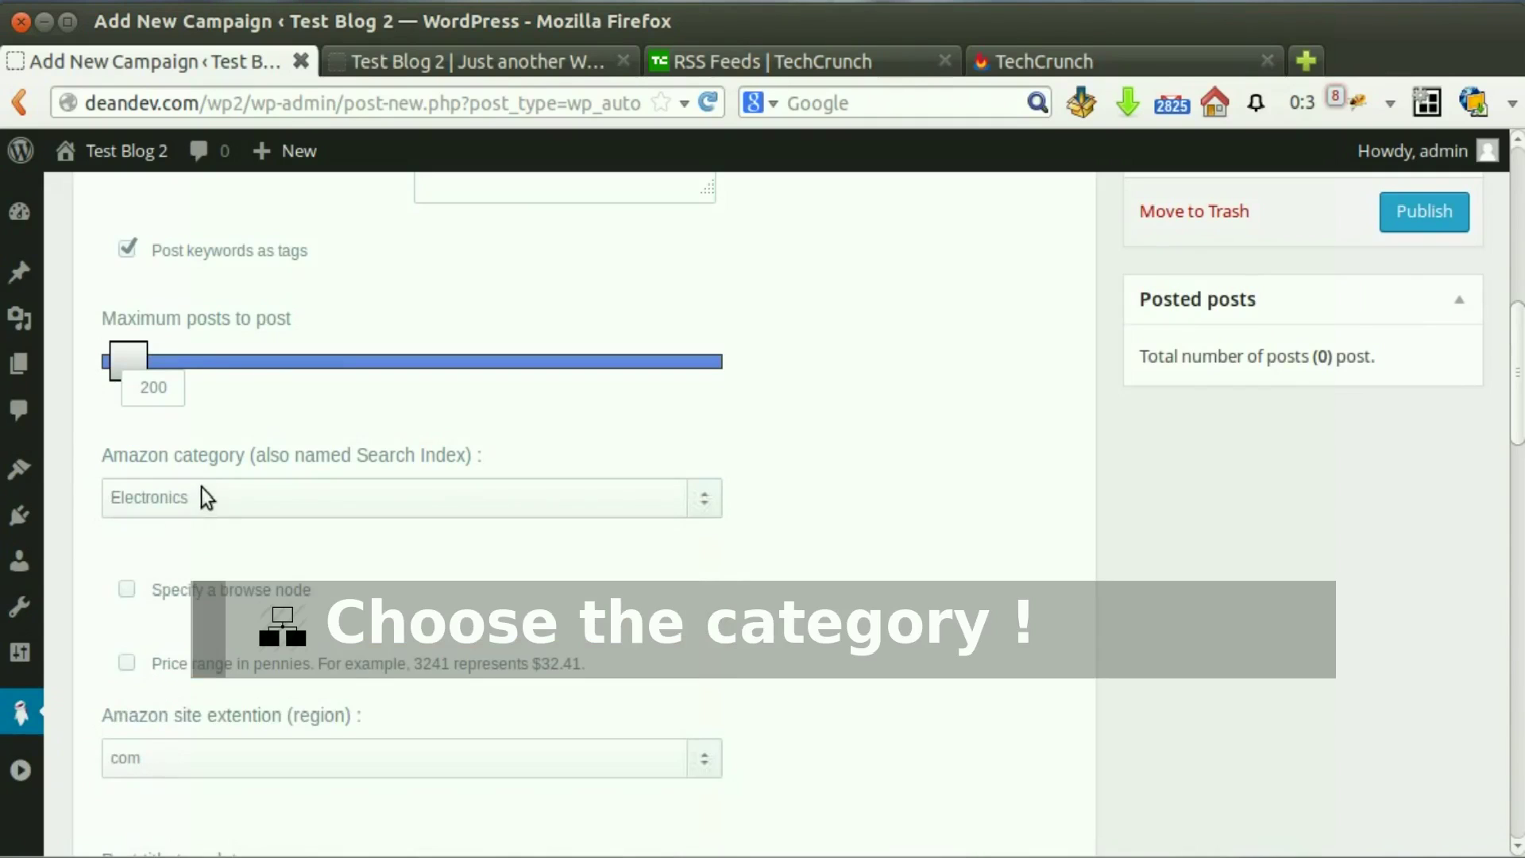
scroll(298, 468, down, 2)
click(127, 519)
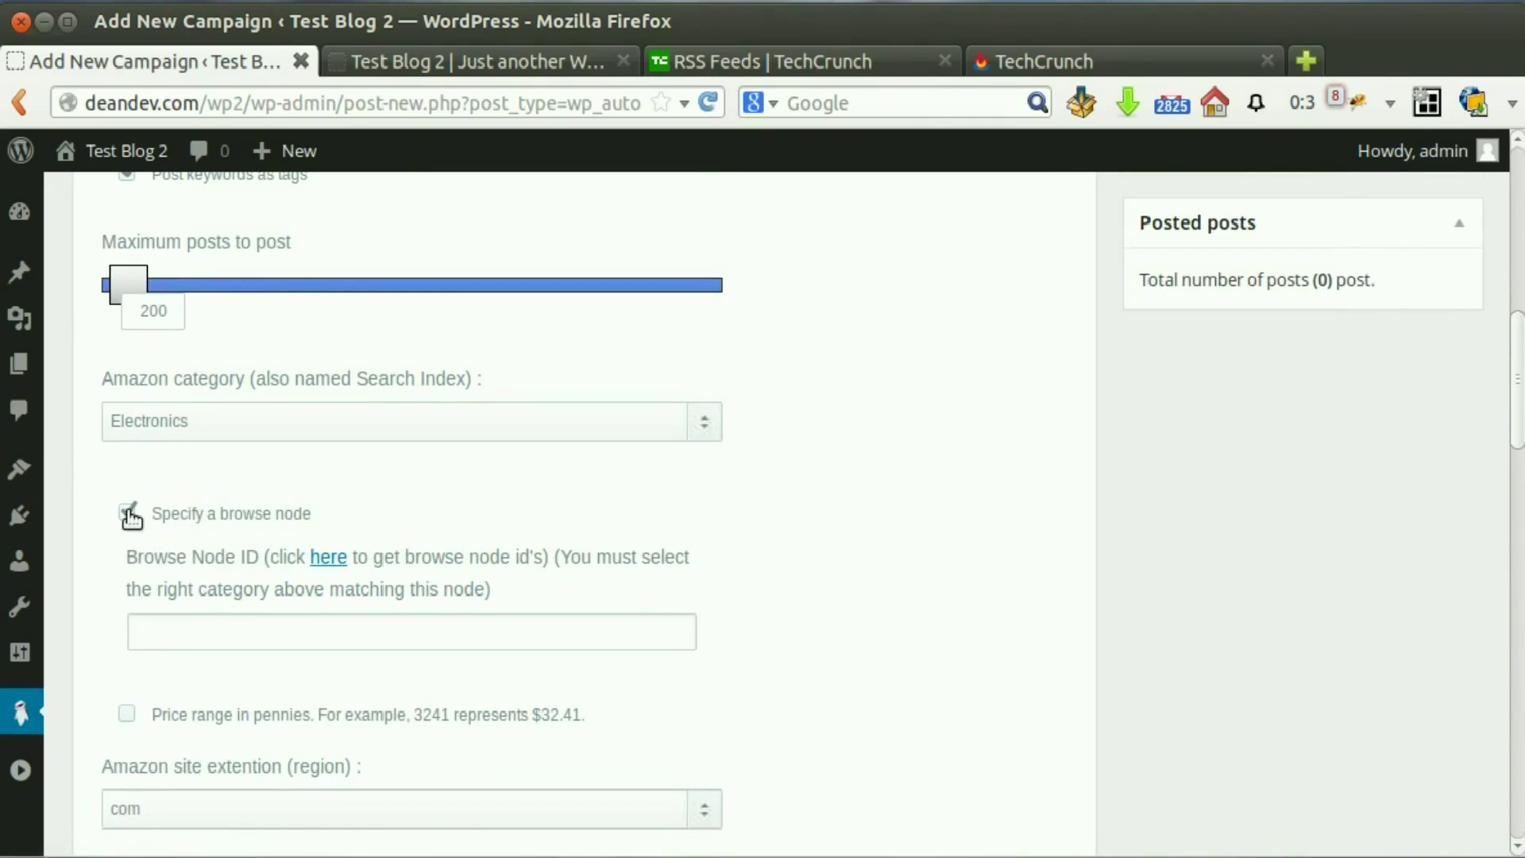
click(129, 514)
- Enable the price range in pennies and set its lower limit to 100000
scroll(183, 548, down, 1)
click(135, 512)
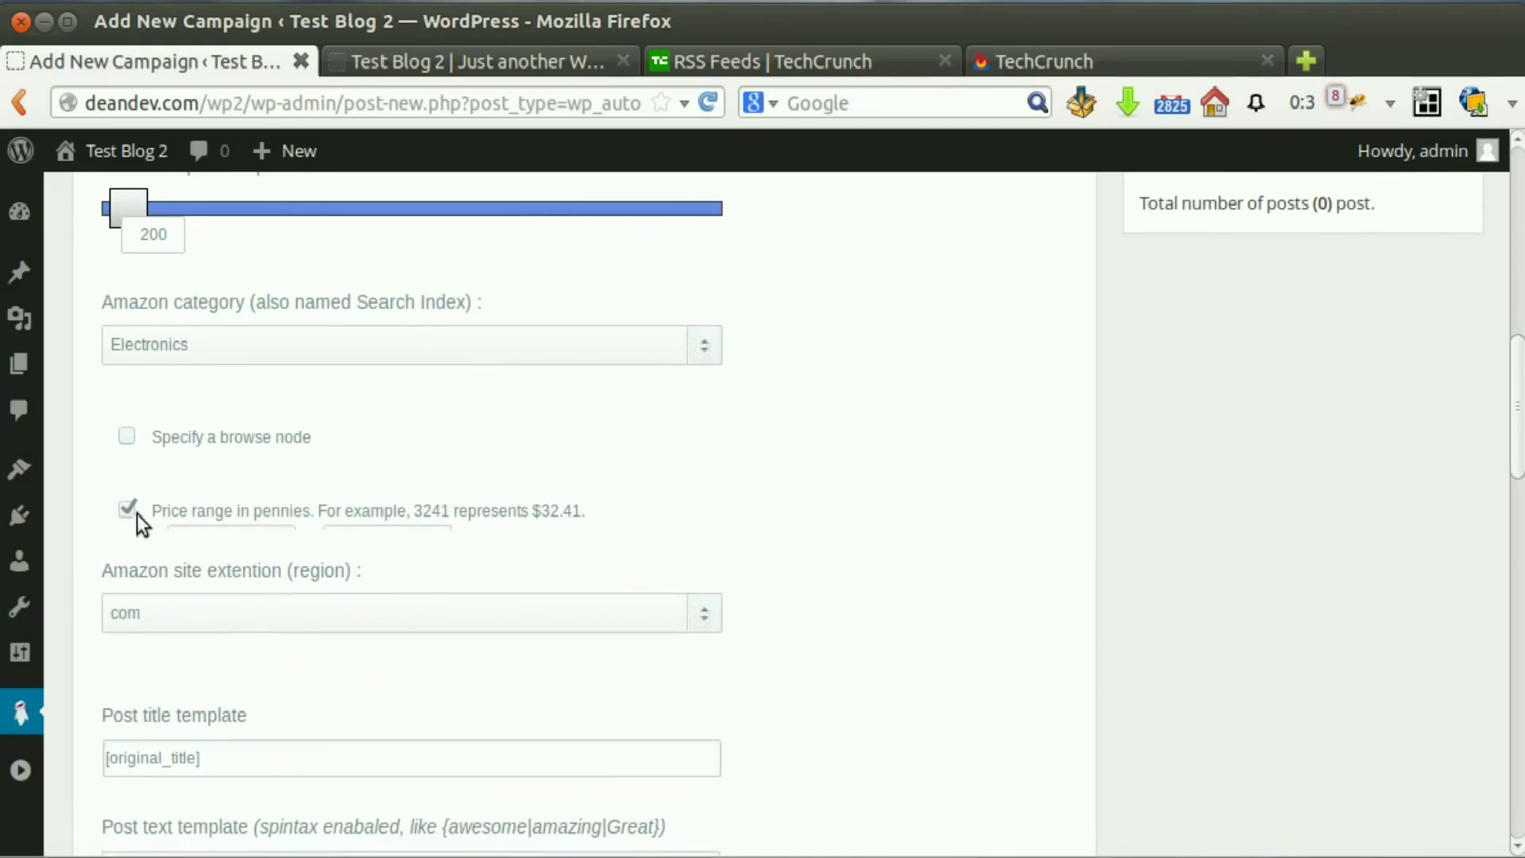
click(240, 560)
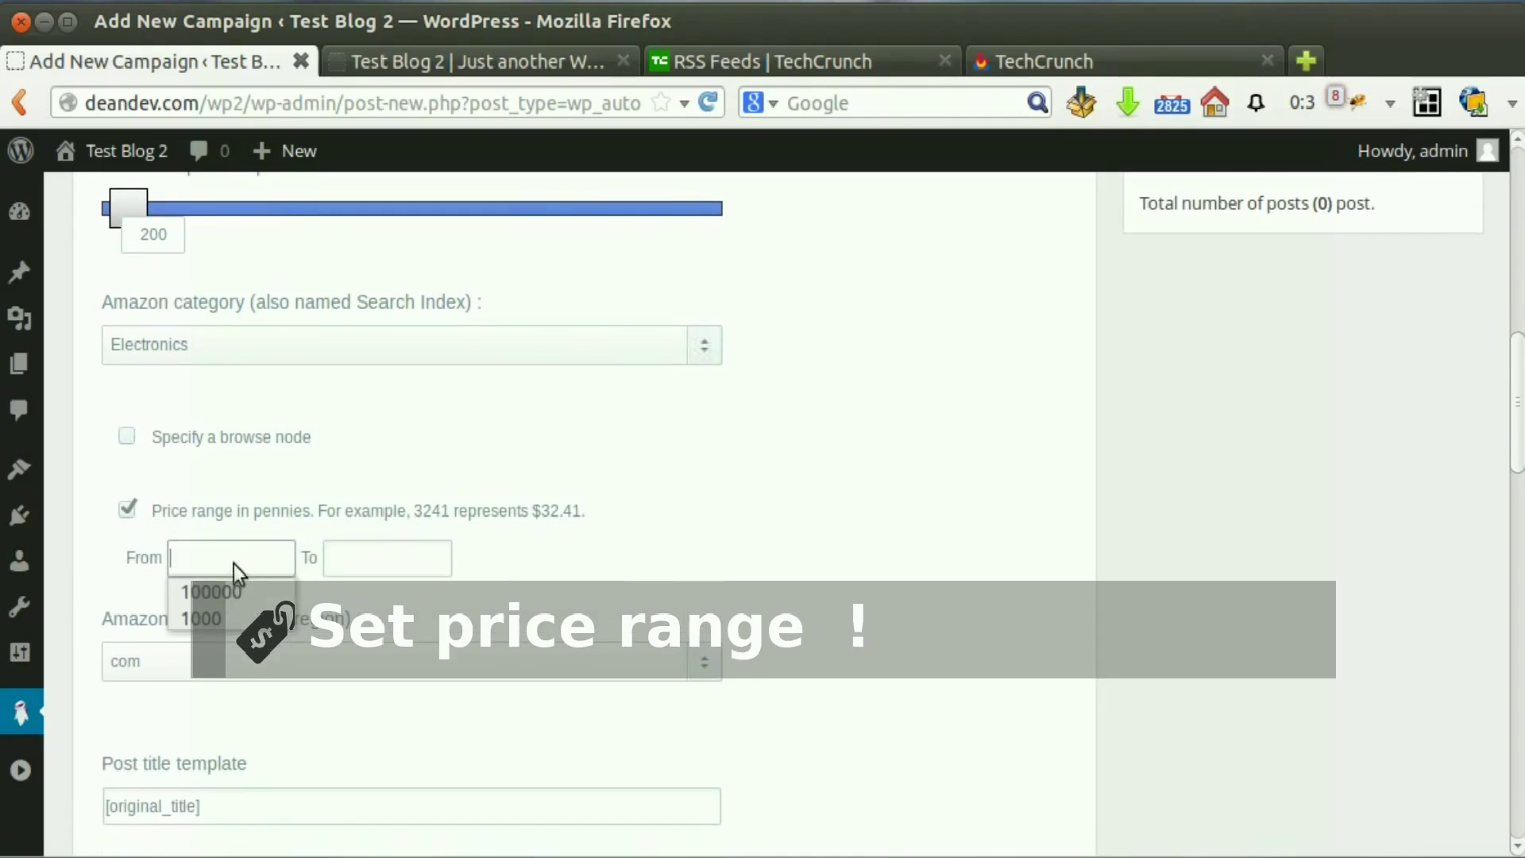
click(222, 591)
- Choose com as the Amazon site region and review the post title and text templates
scroll(294, 563, down, 1)
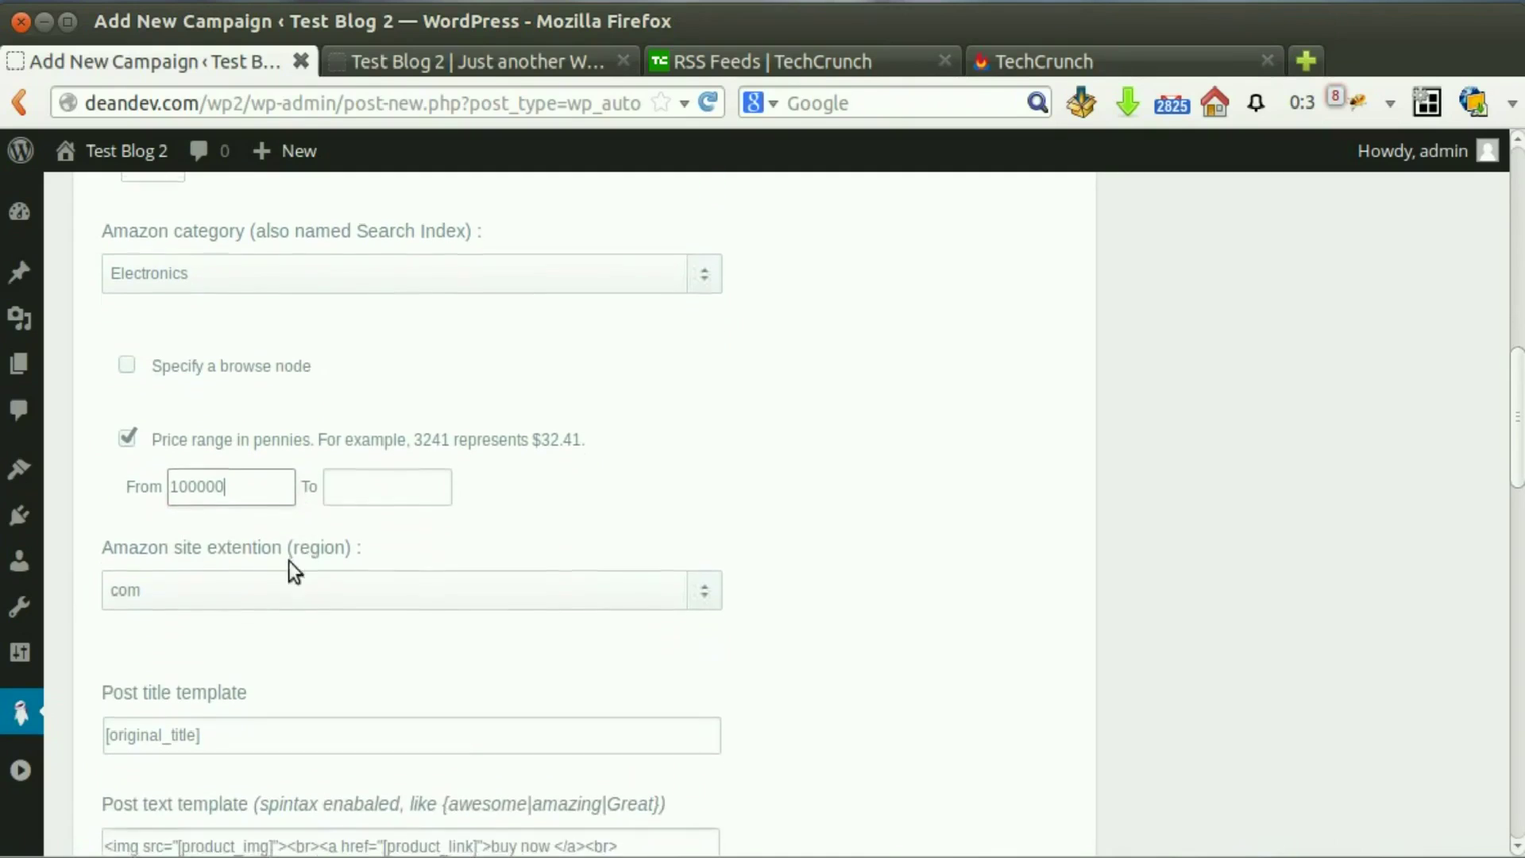
click(260, 584)
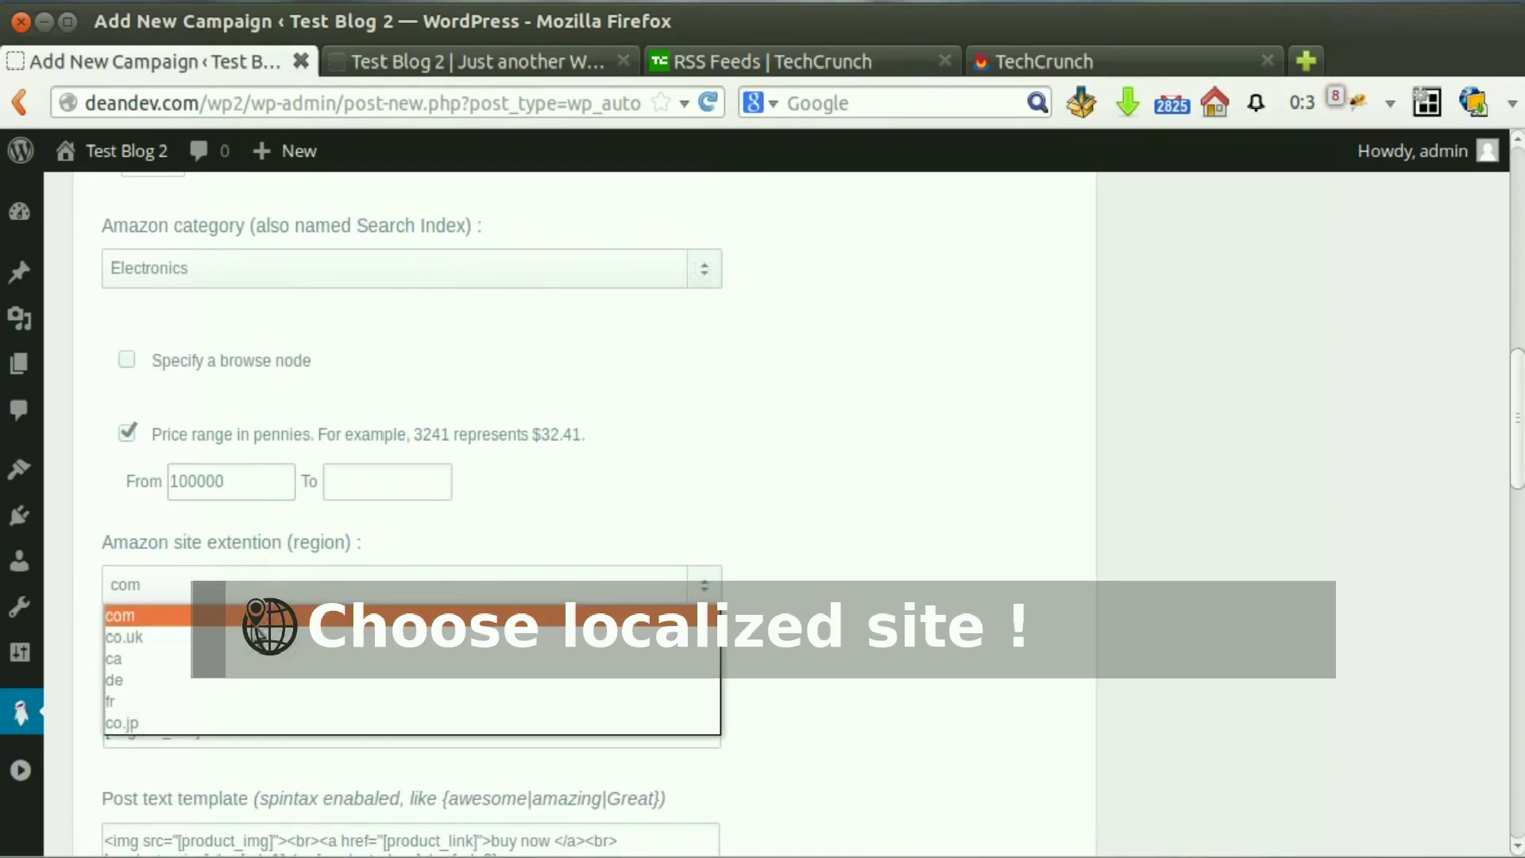
click(253, 616)
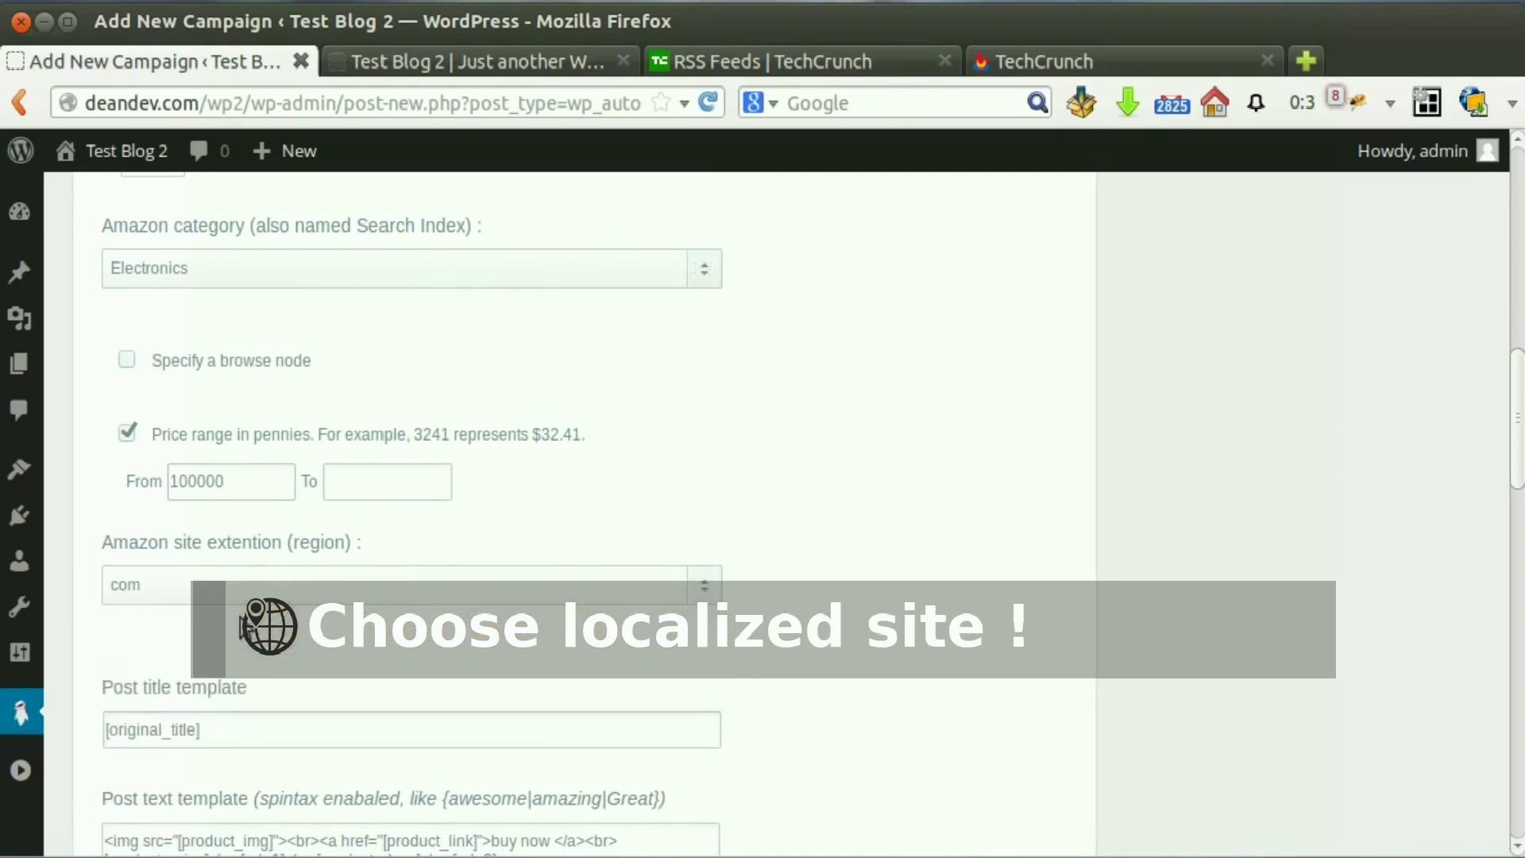
scroll(254, 603, down, 2)
scroll(255, 588, down, 4)
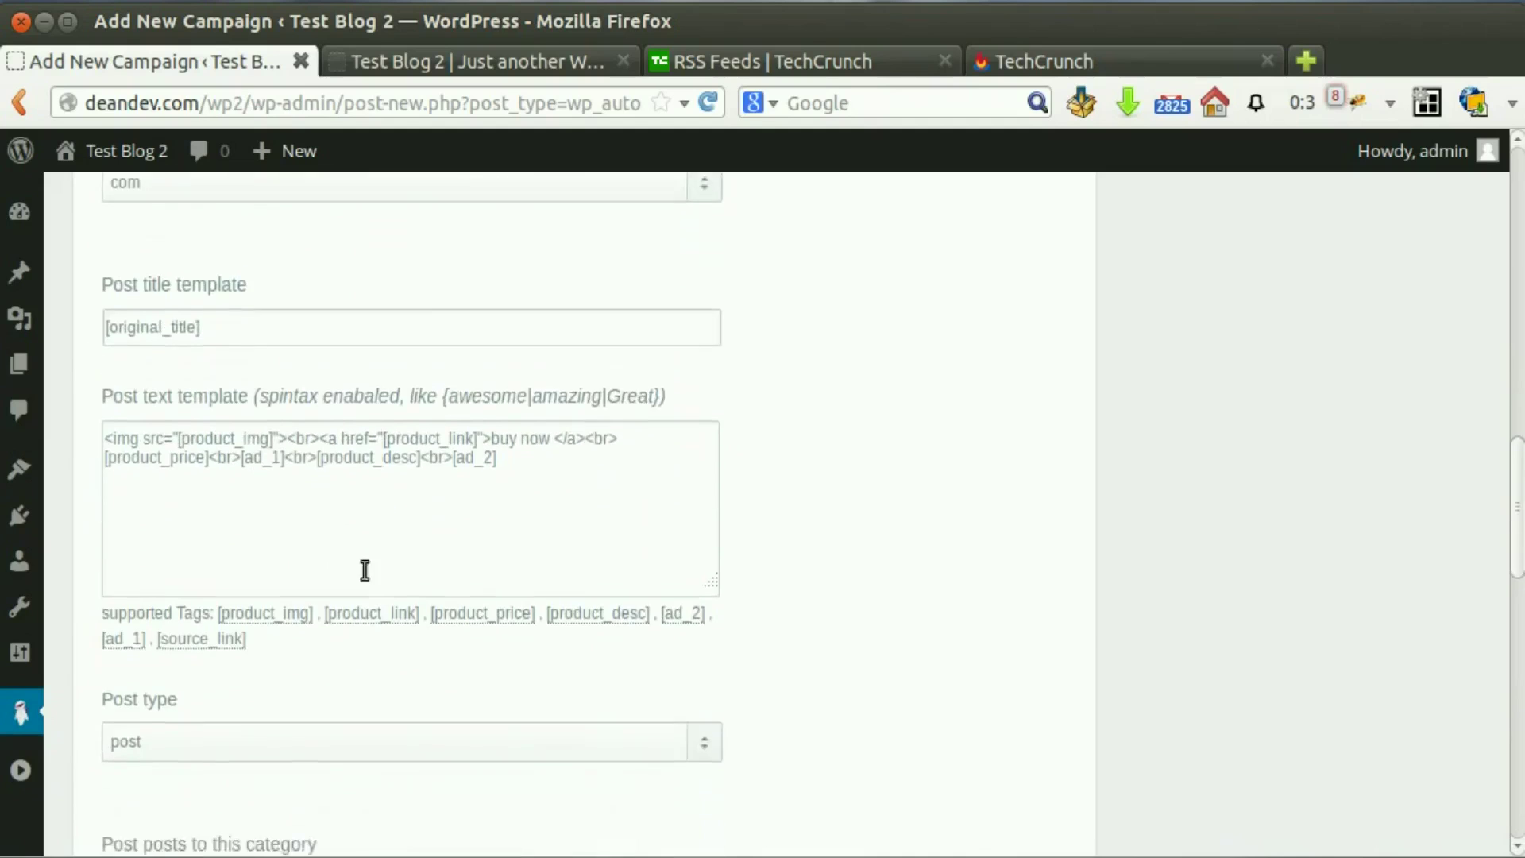
- Publish the Amazon campaign and run it once to generate a product post
drag(1513, 499, 1509, 278)
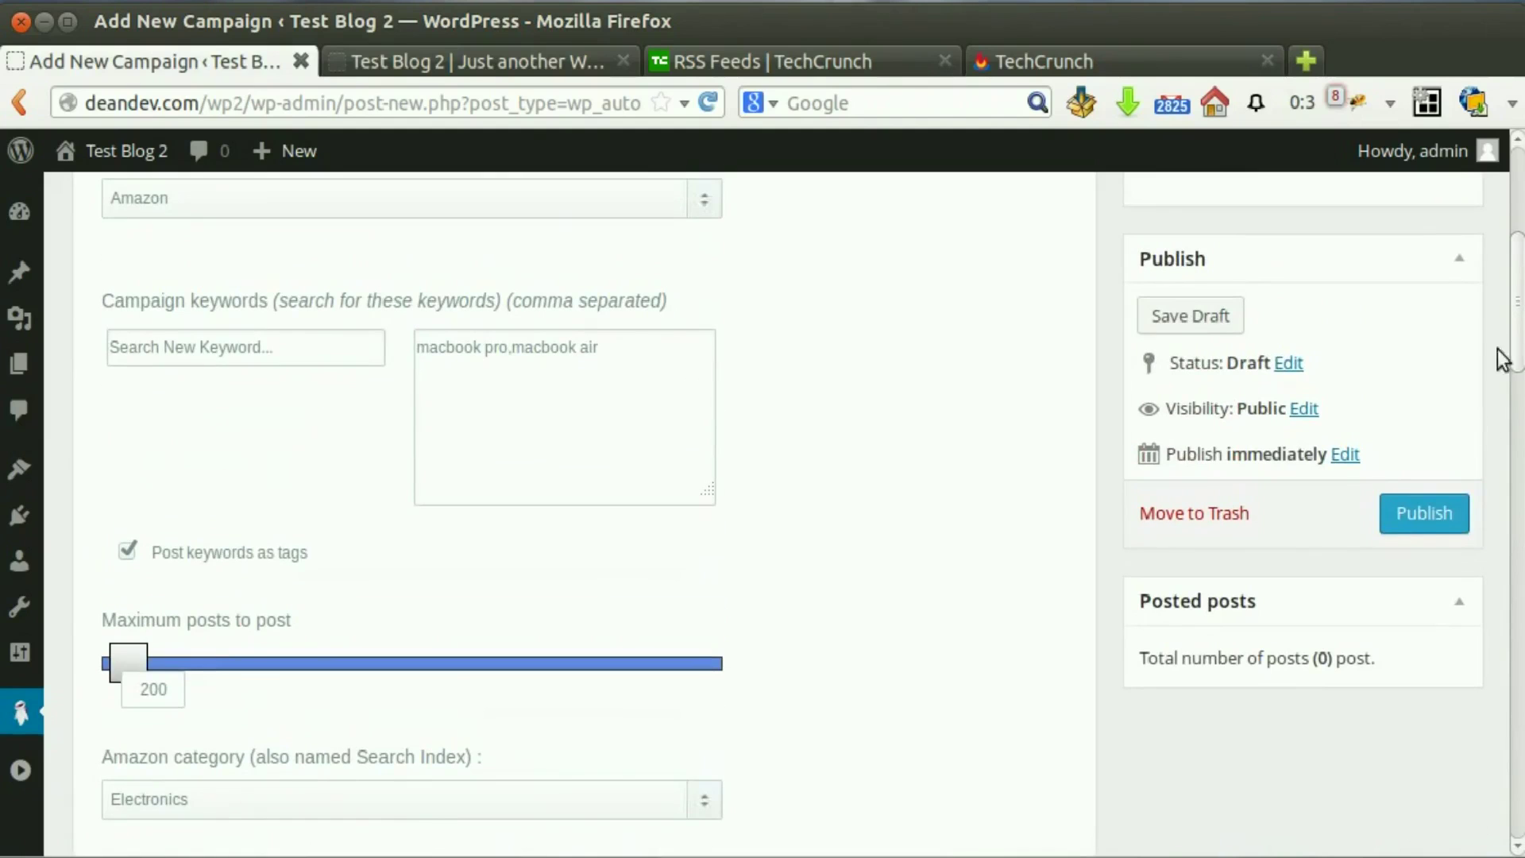
click(1441, 527)
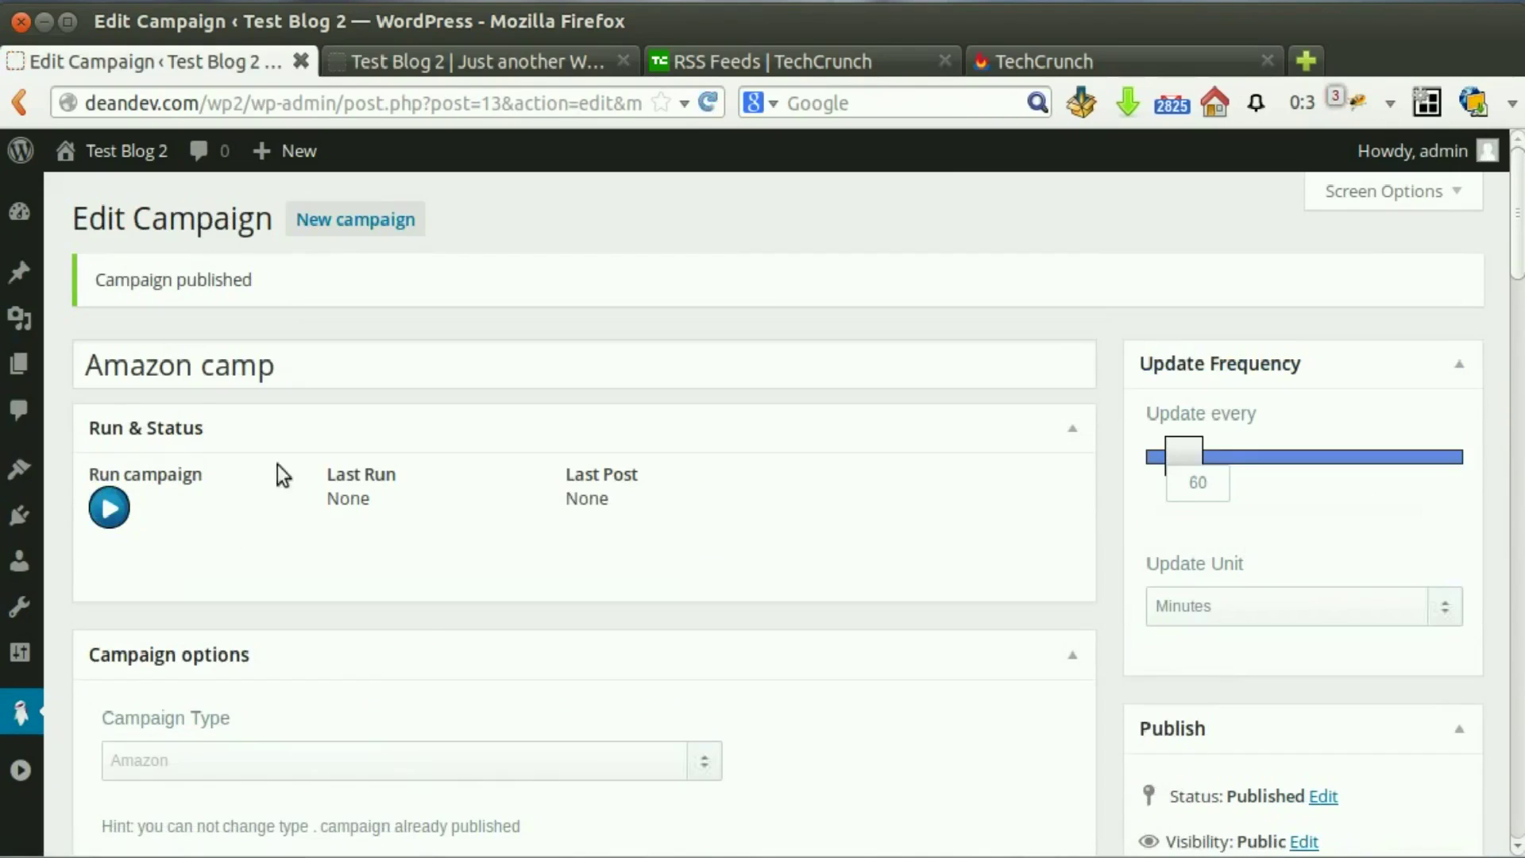
click(109, 508)
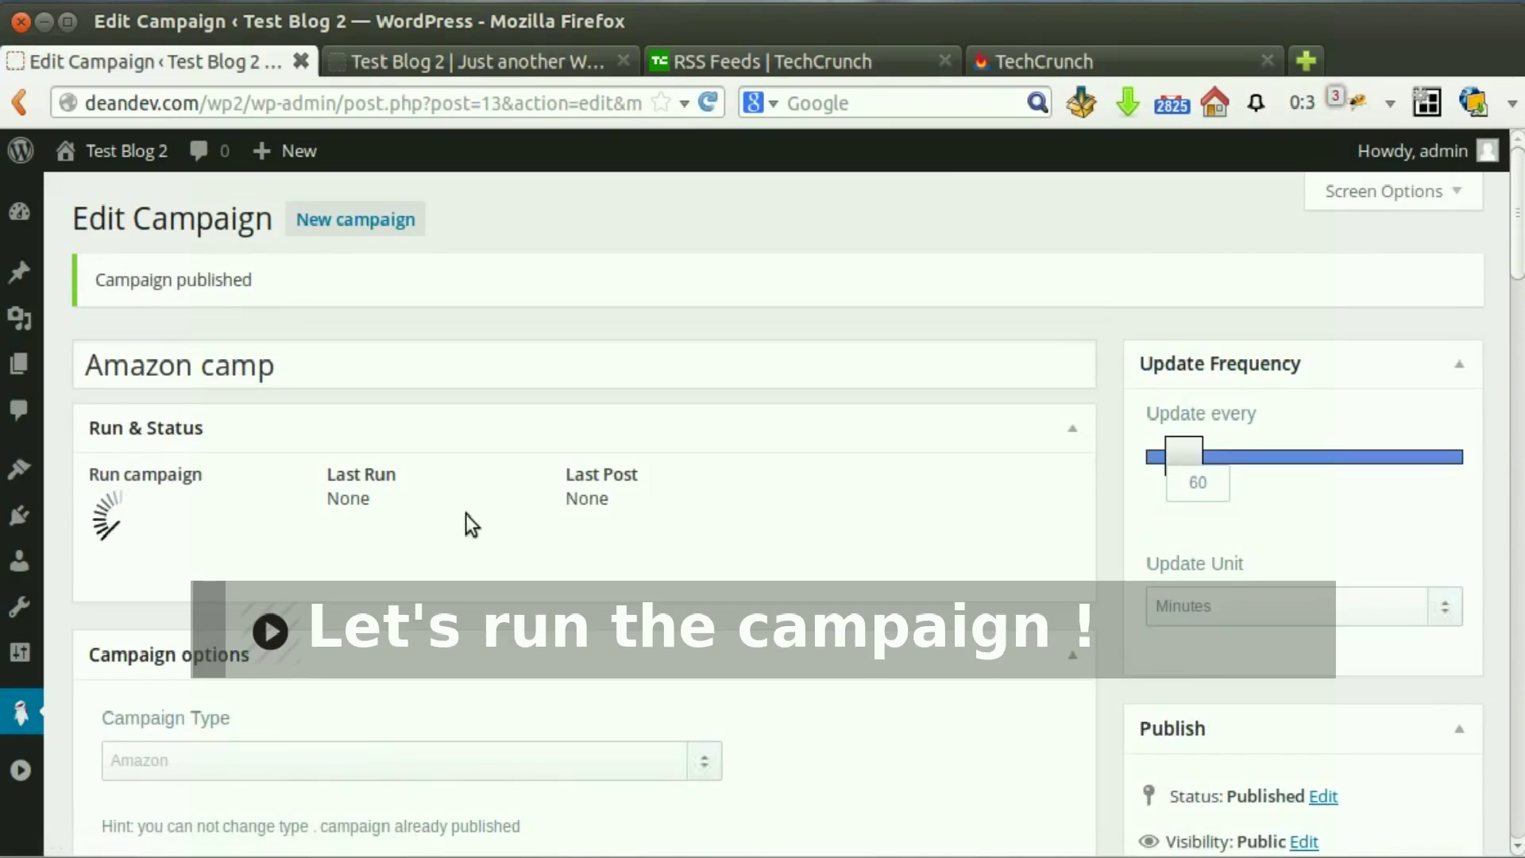
scroll(467, 514, down, 4)
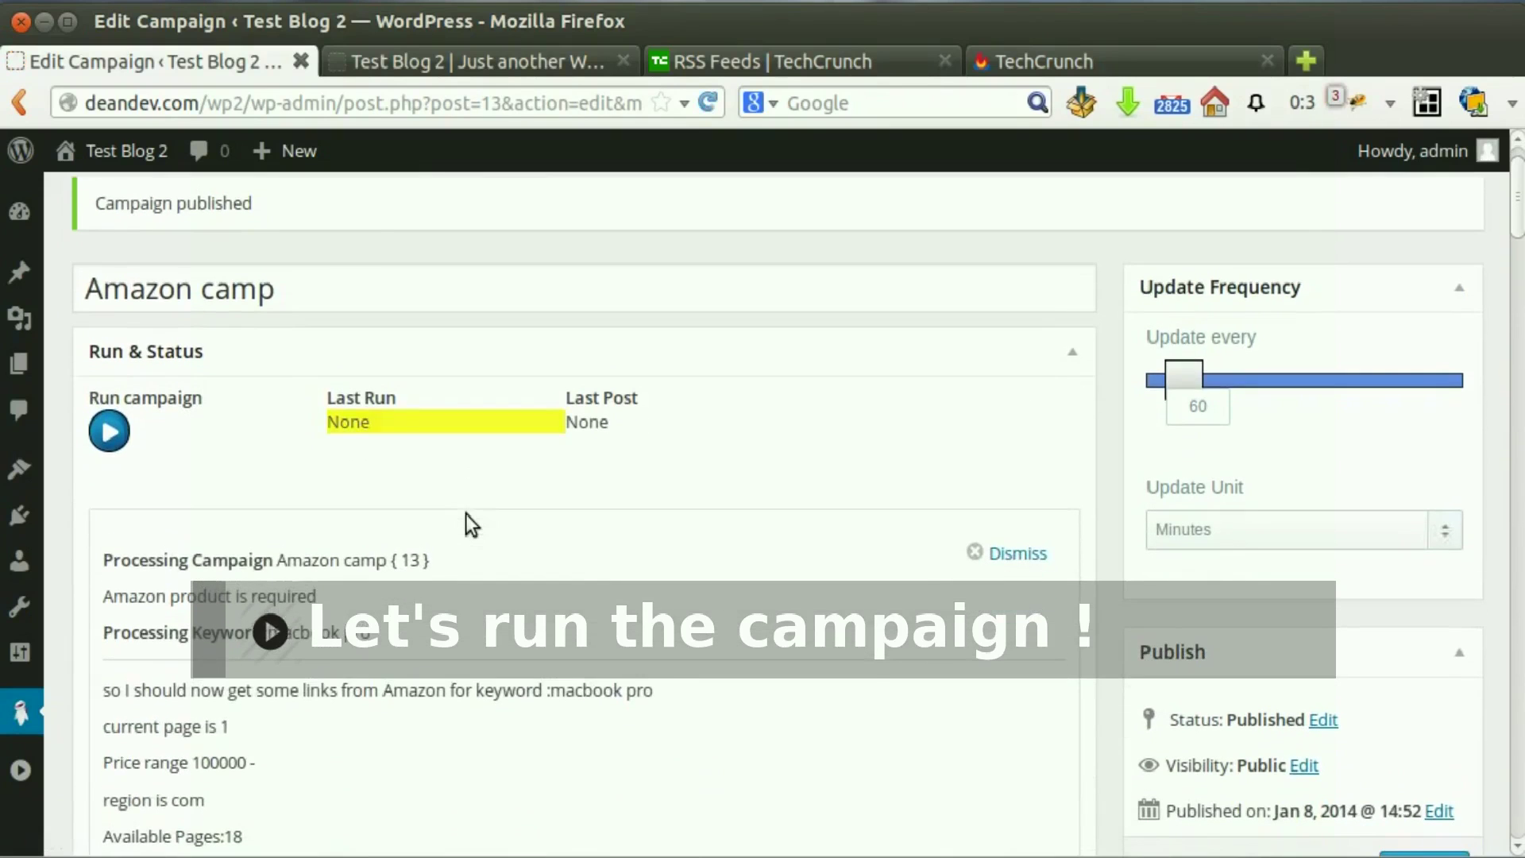
scroll(466, 513, up, 1)
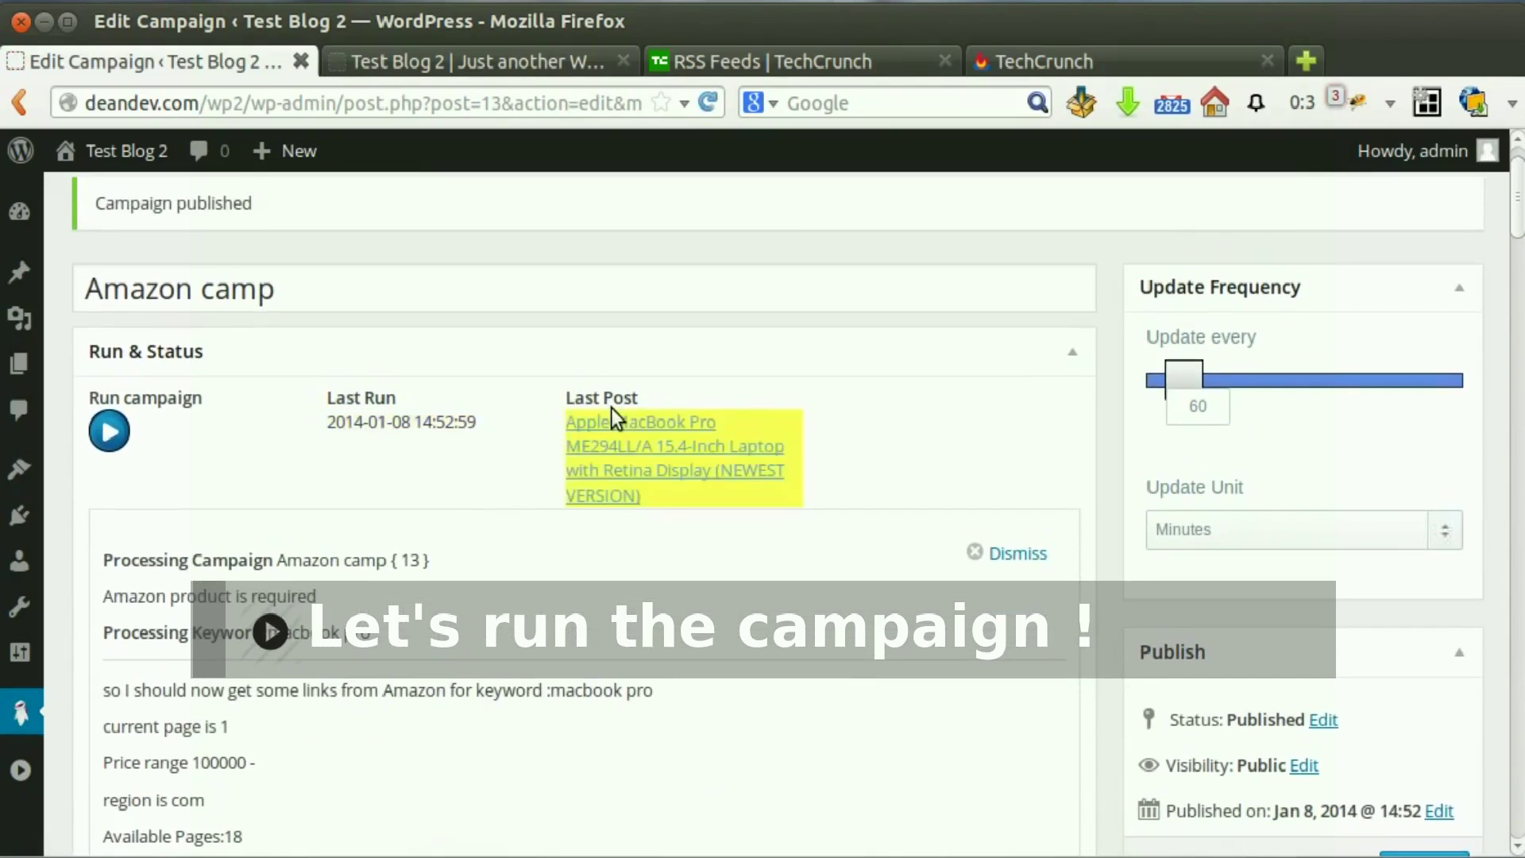
- Open the campaign's last post in a separate tab and examine its title, product image, price and description
middle_click(616, 471)
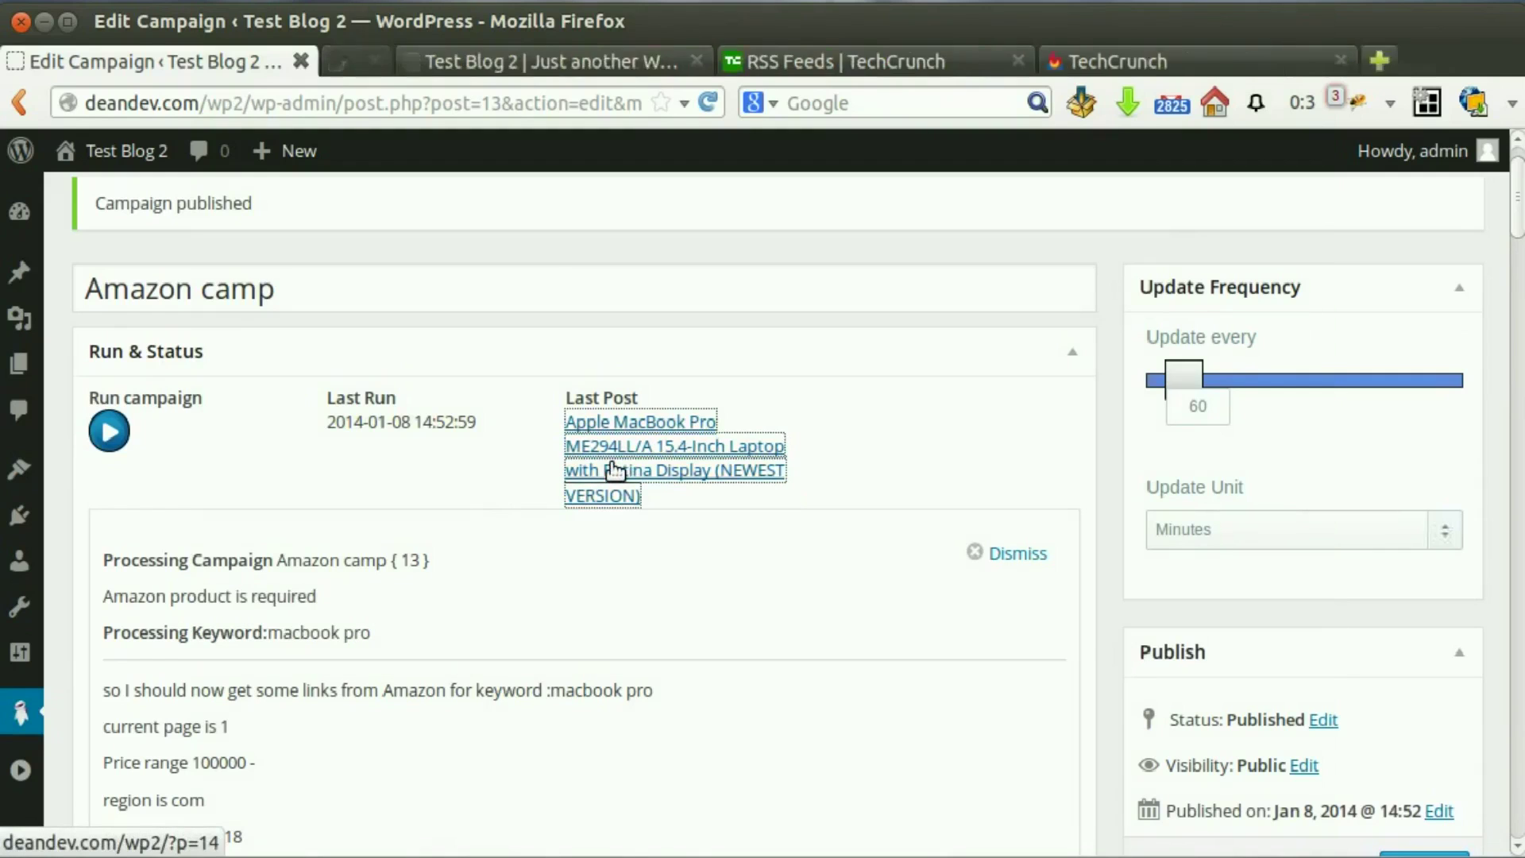
click(507, 63)
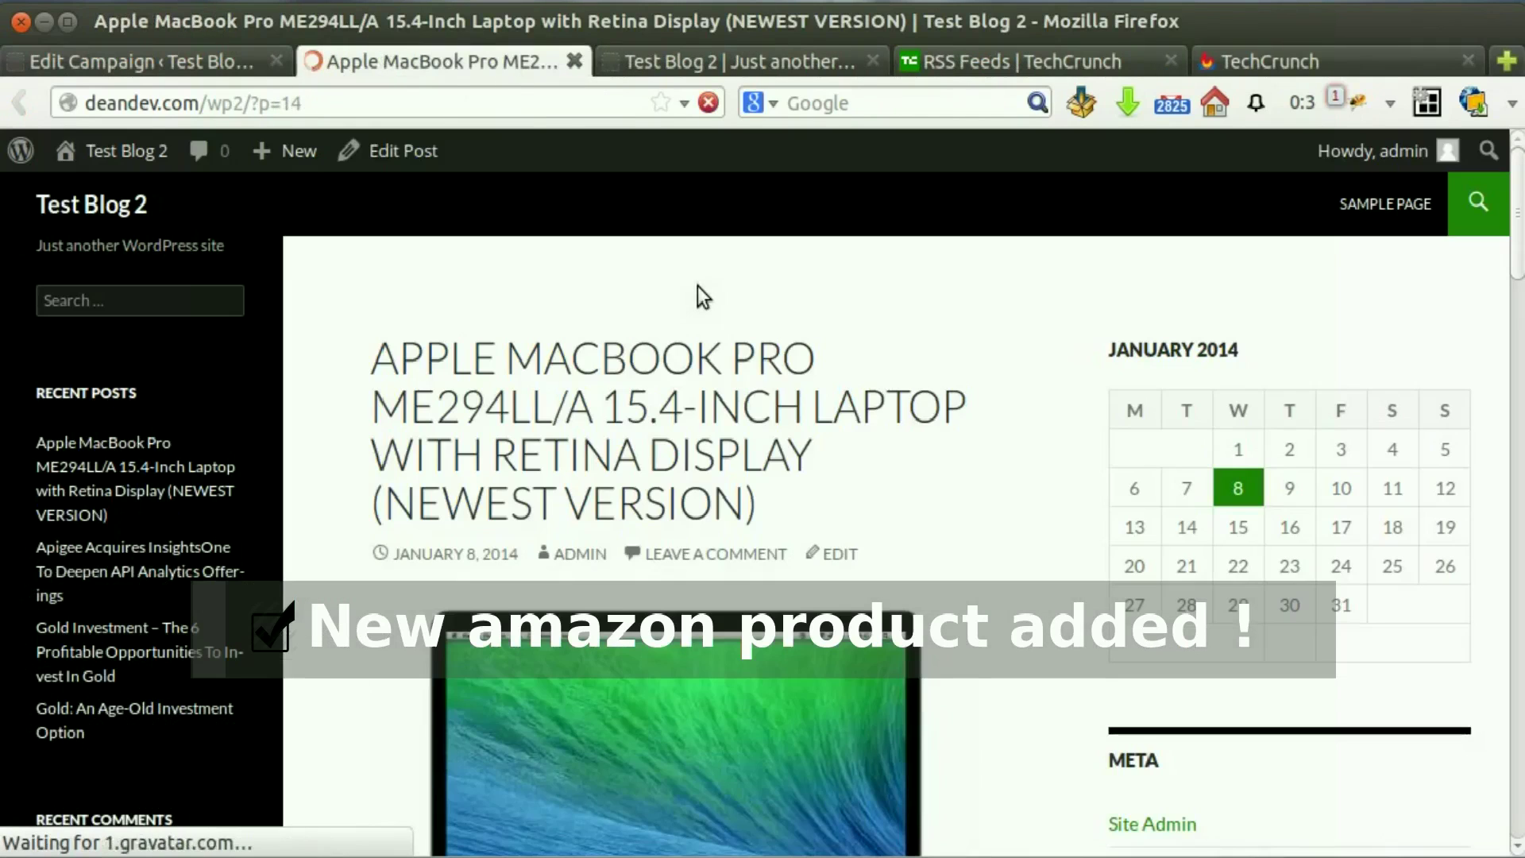
drag(425, 357, 788, 467)
click(789, 465)
scroll(952, 433, down, 10)
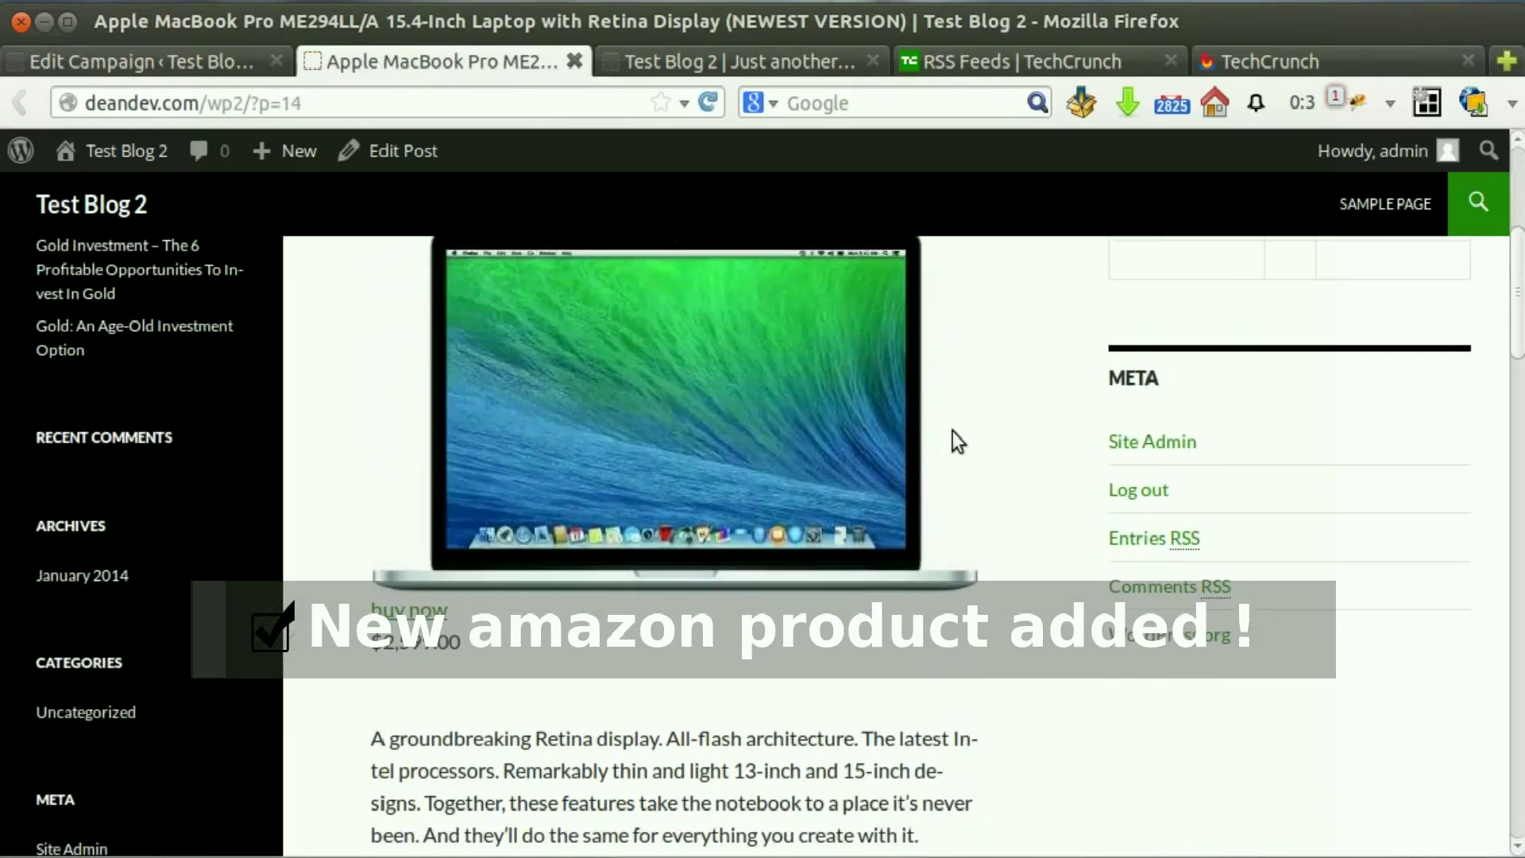
scroll(953, 437, down, 15)
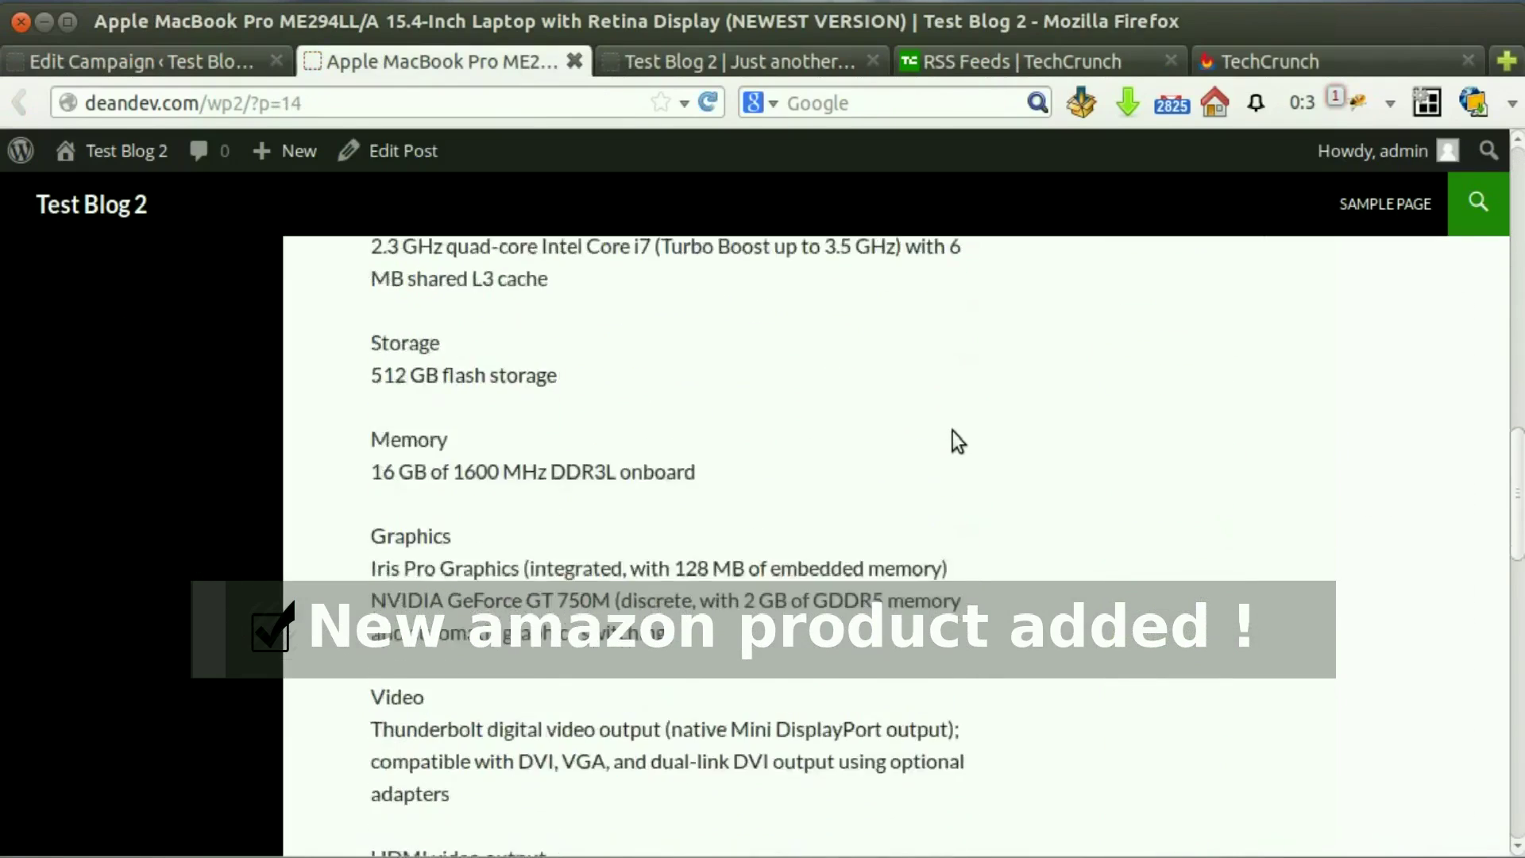
scroll(699, 551, up, 15)
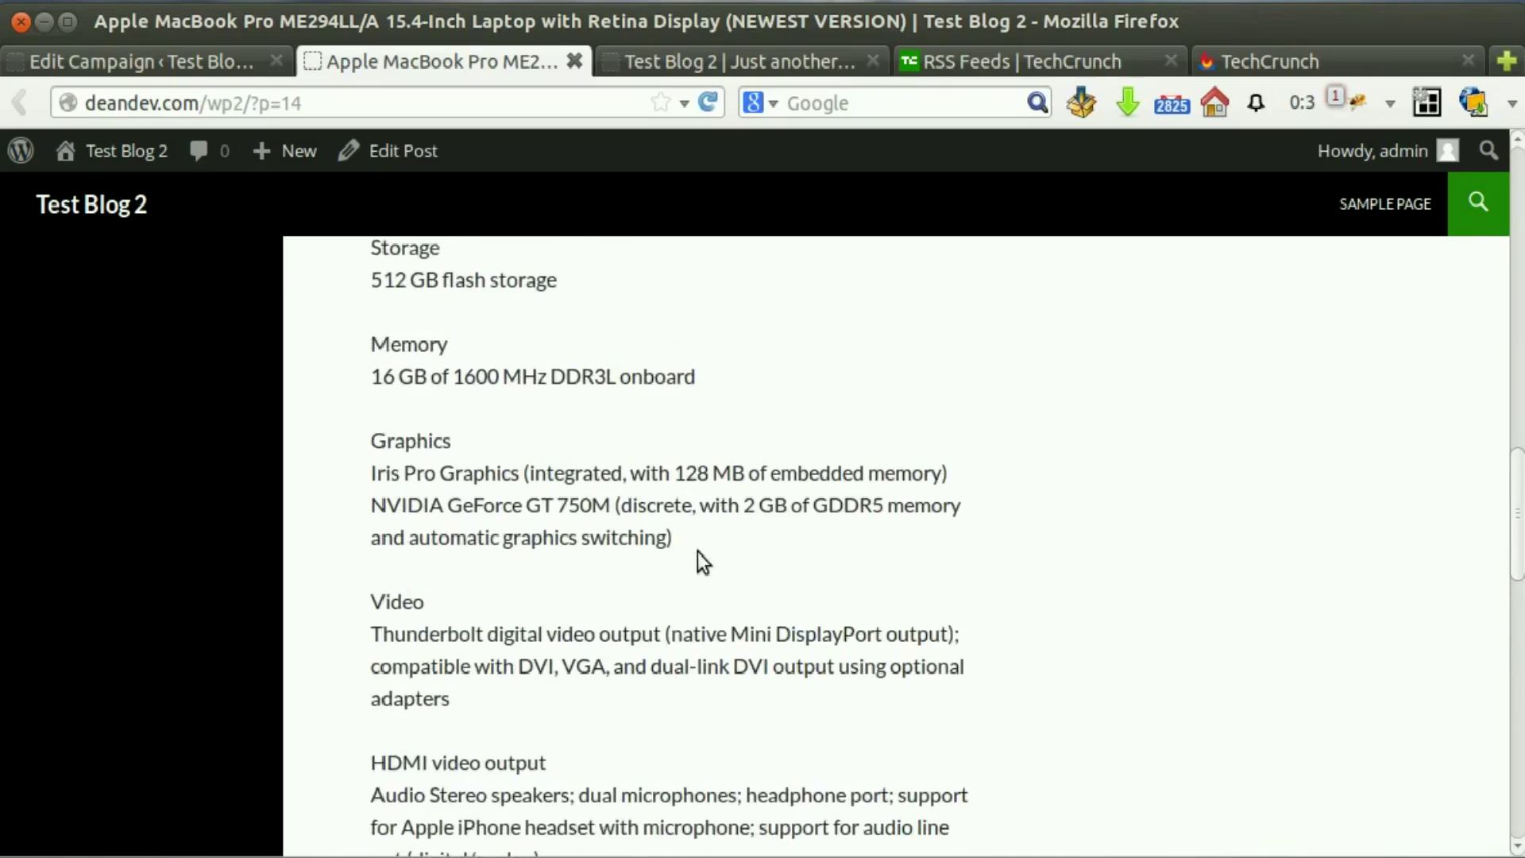
scroll(701, 551, up, 3)
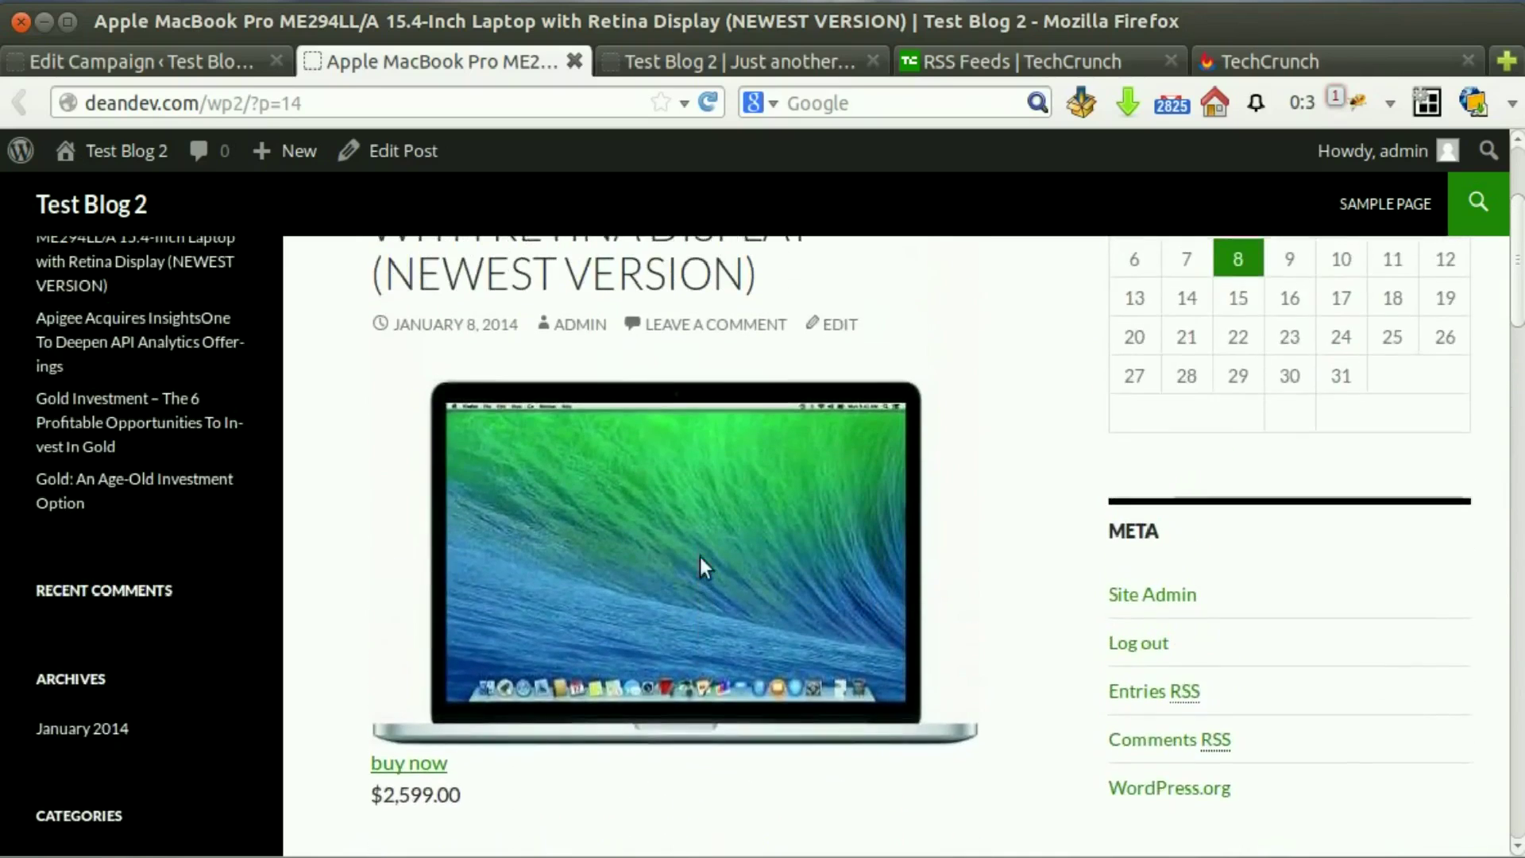
- Open the post's "buy now" link in a separate tab, close the post's tab and return to the Amazon campaign
scroll(699, 556, down, 2)
click(414, 699)
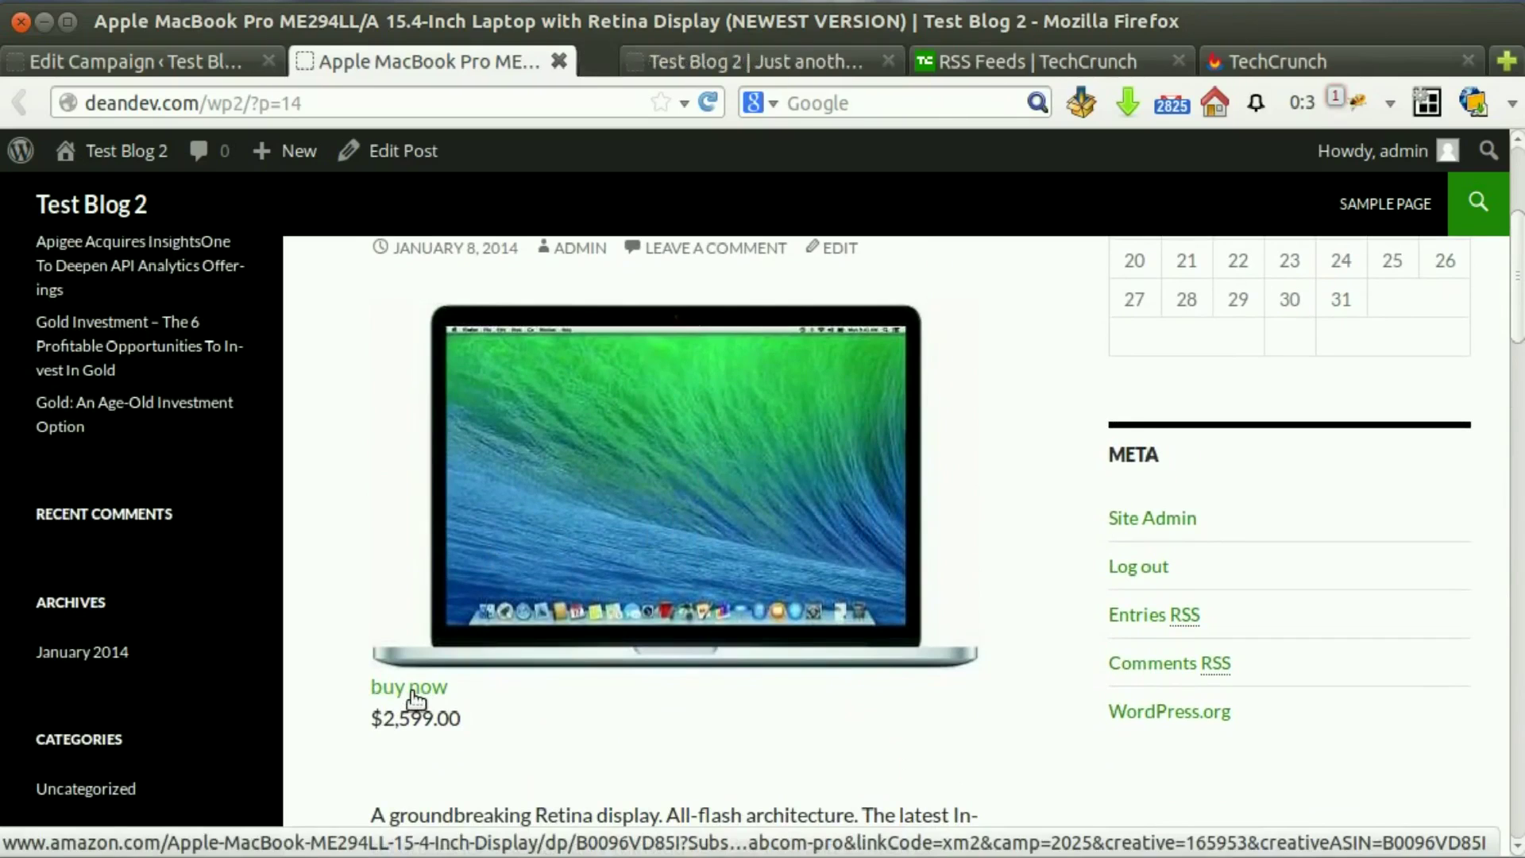
click(475, 62)
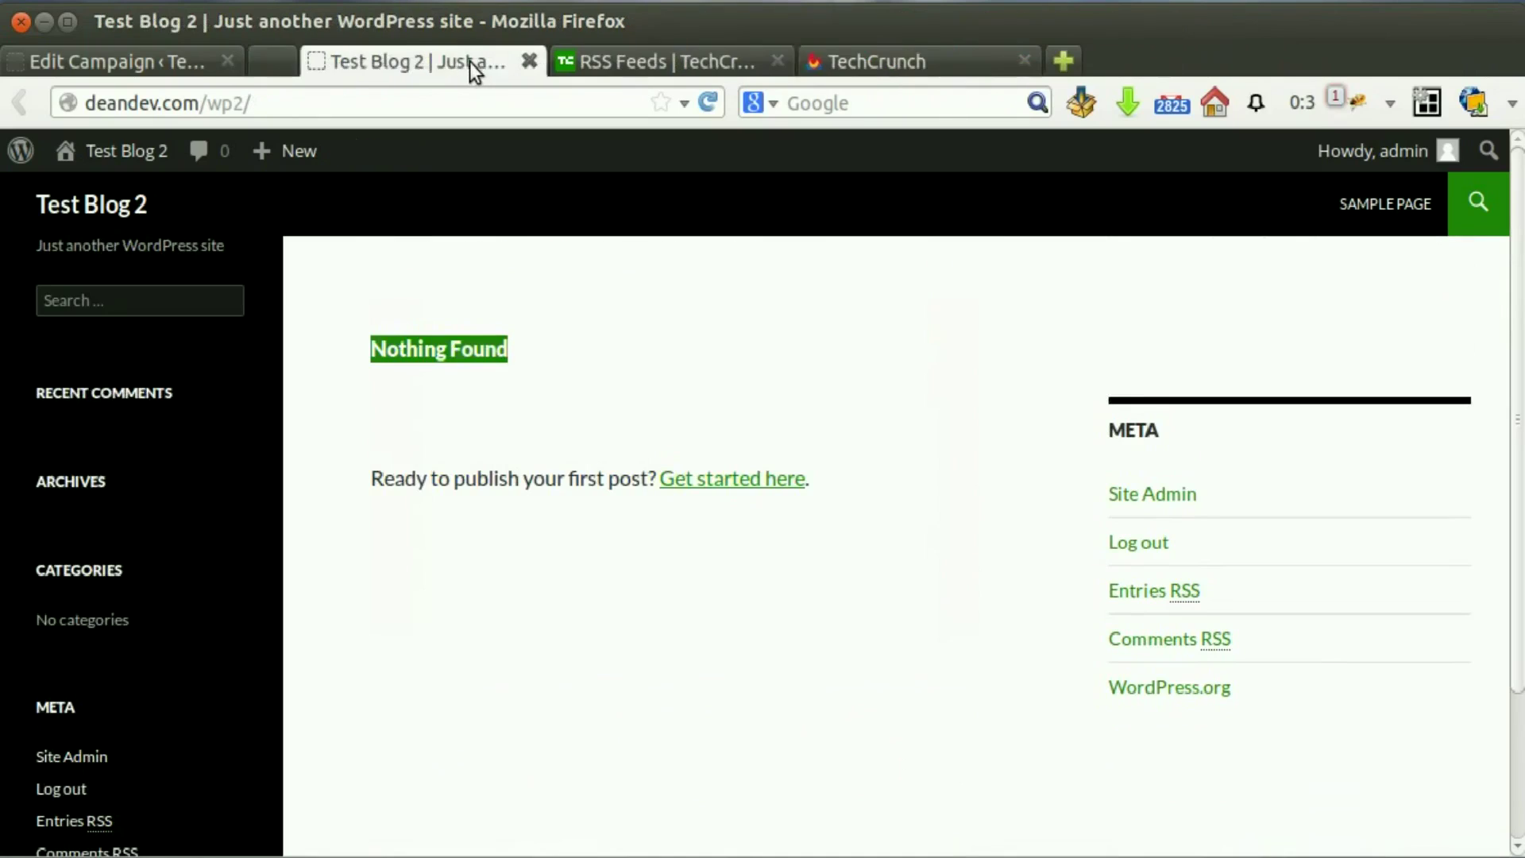
click(176, 63)
- Dismiss the Amazon camp run log and start a new campaign
scroll(534, 301, up, 1)
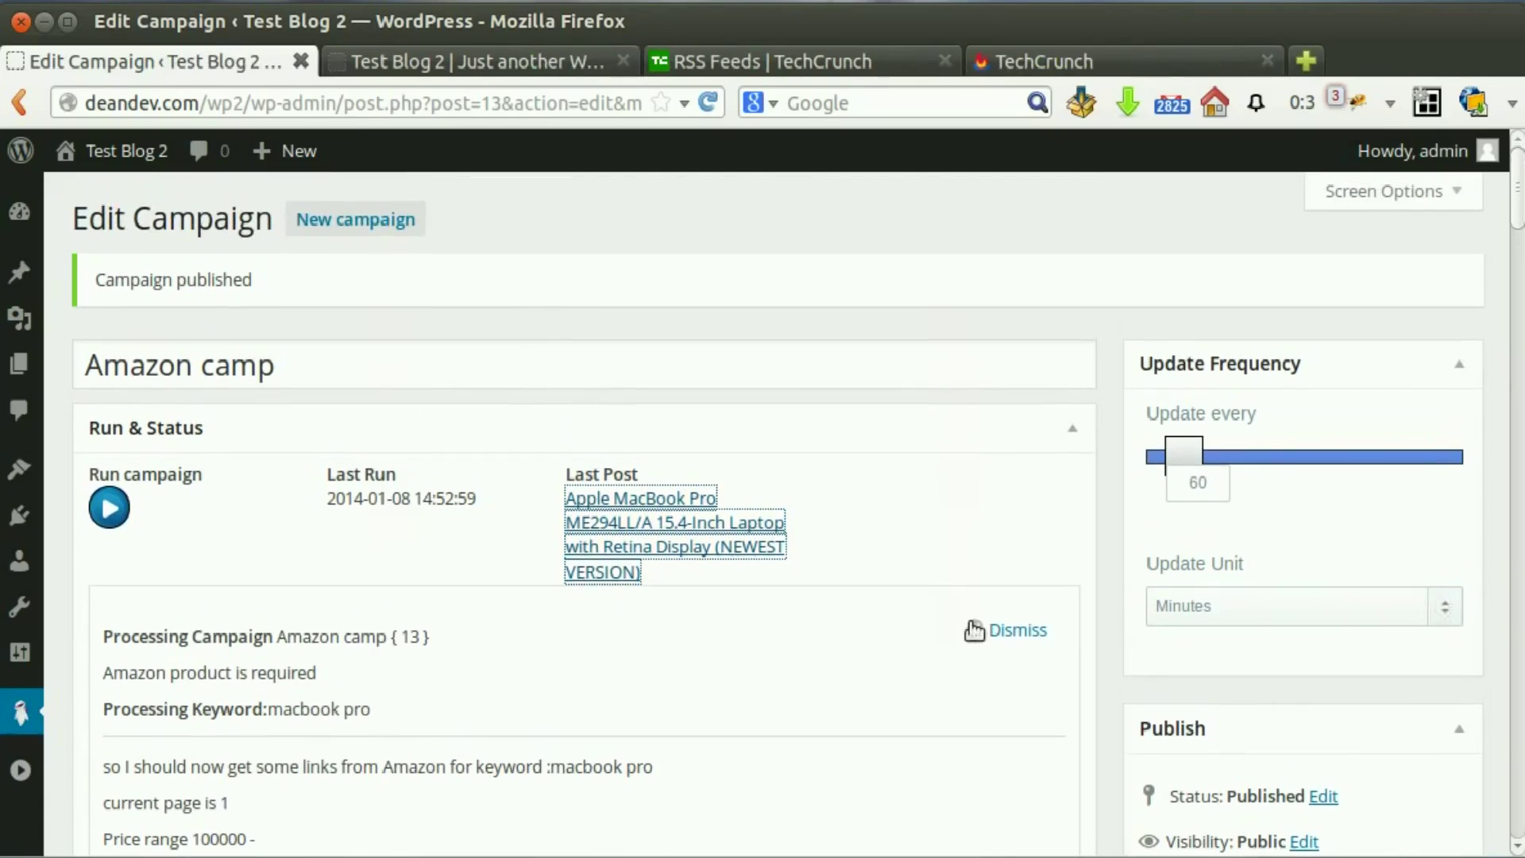
click(1016, 631)
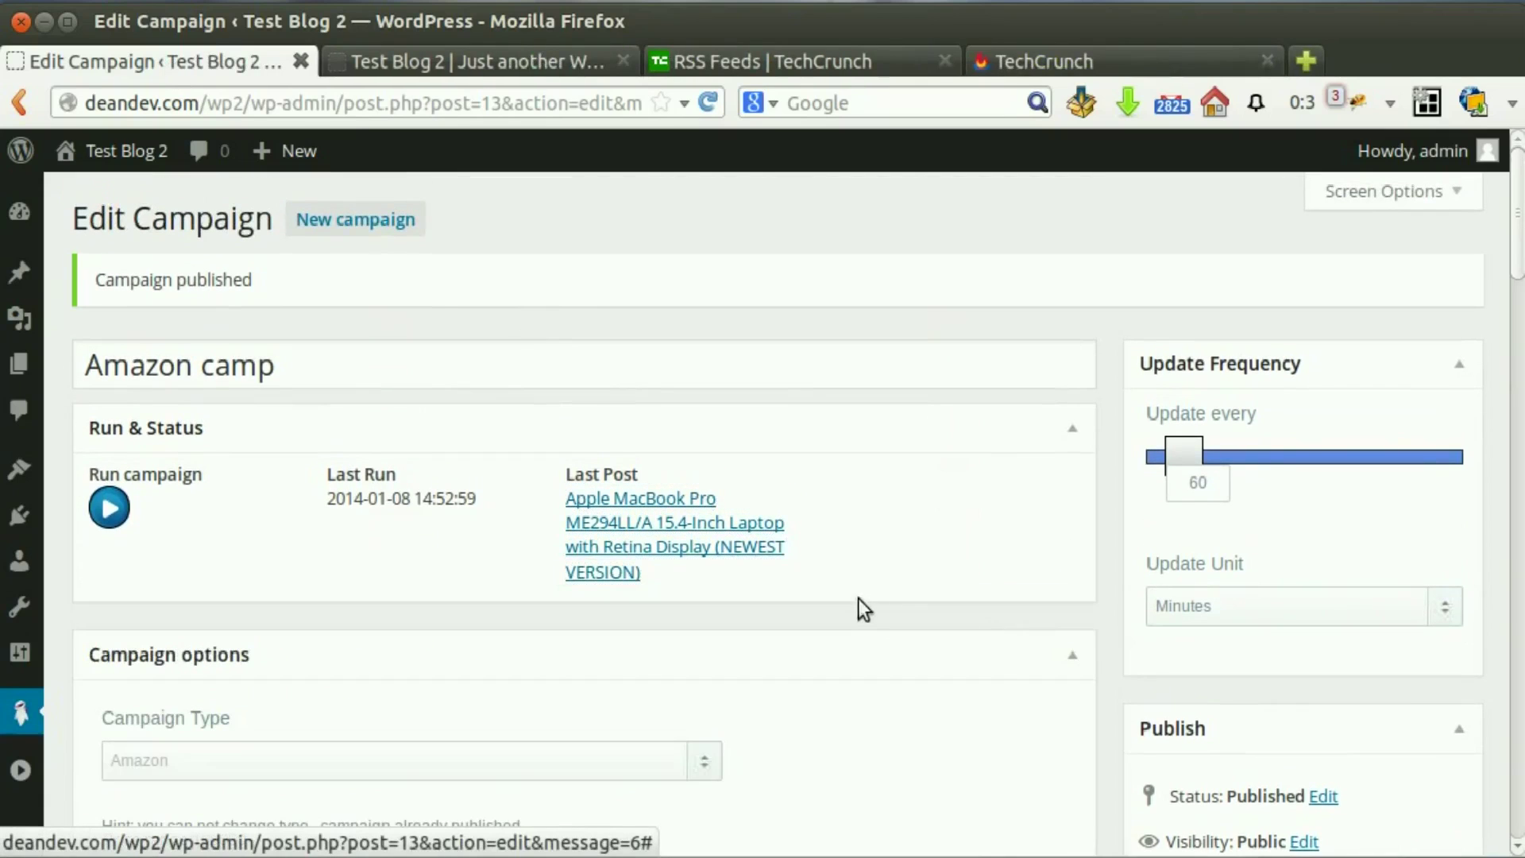
click(356, 226)
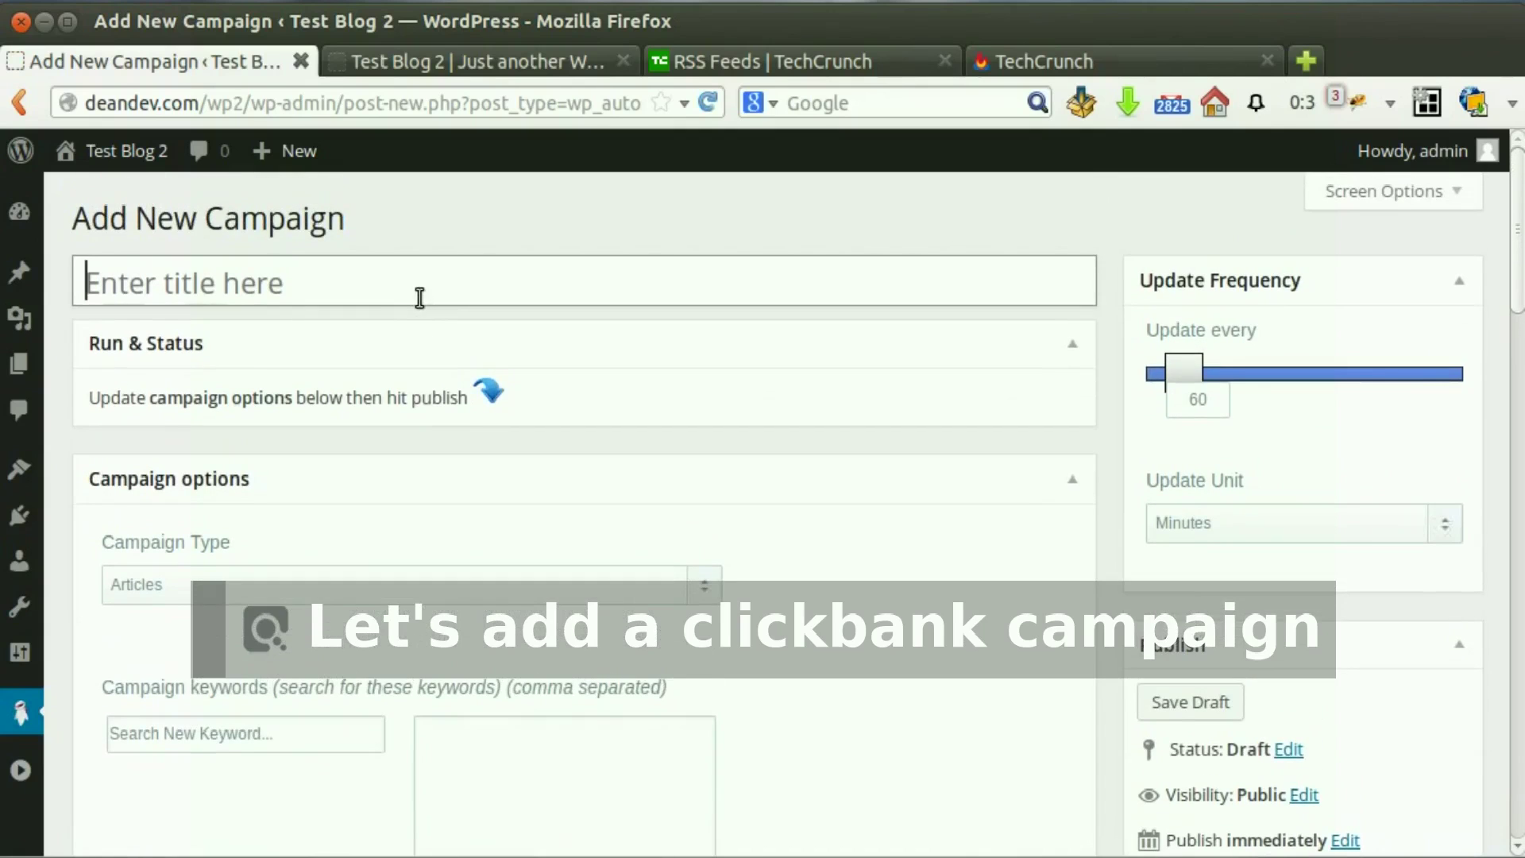
- Set the new campaign's type to Clickbank and title it "clickbank campaign"
click(490, 584)
click(455, 680)
click(299, 281)
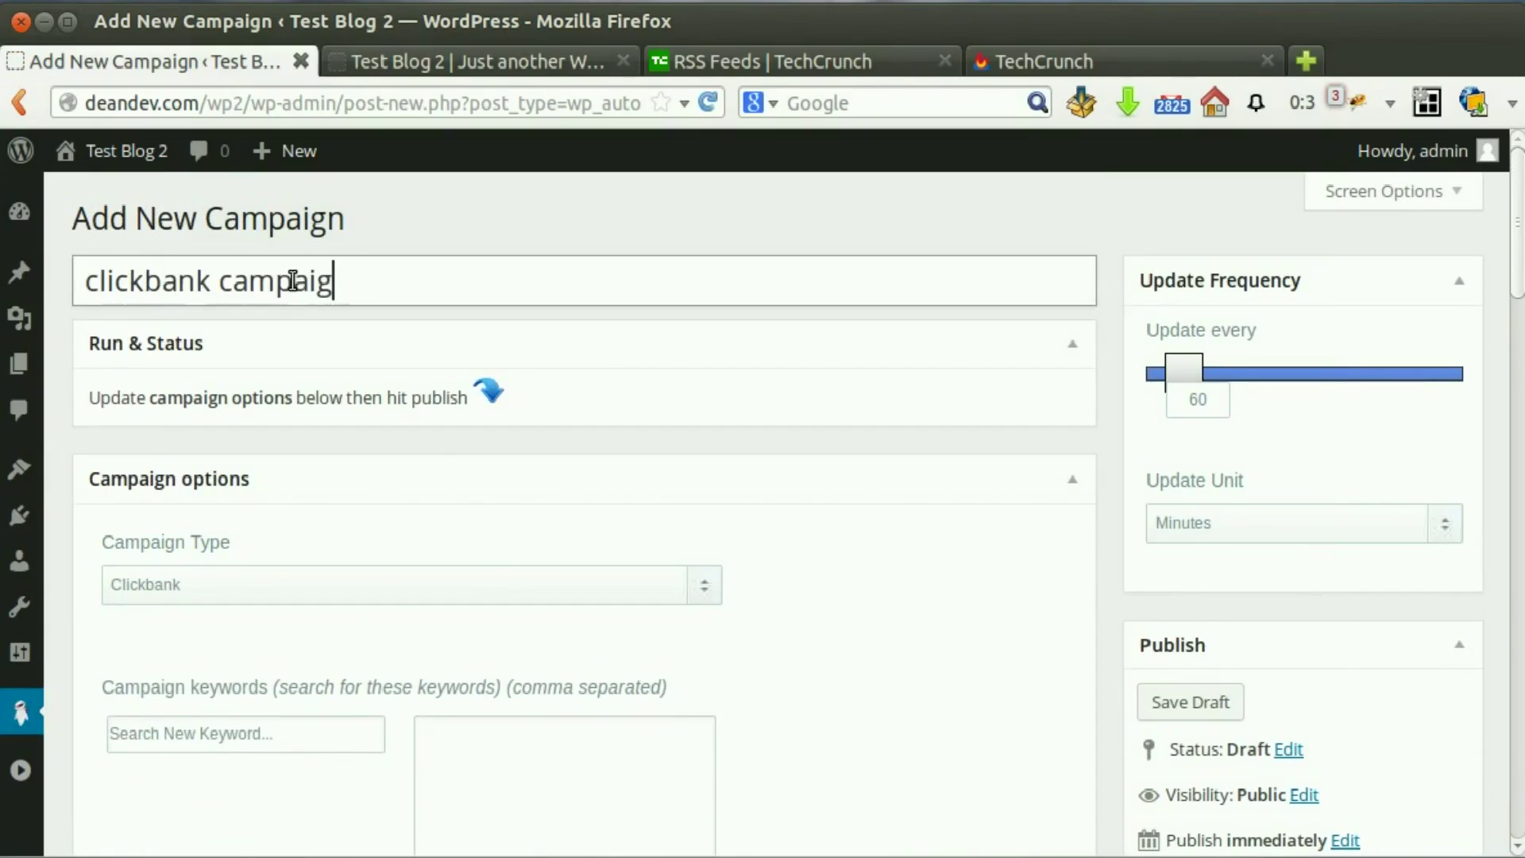
- Enter "seo" as the Clickbank campaign's keyword and enable posting keywords as tags
scroll(313, 344, down, 5)
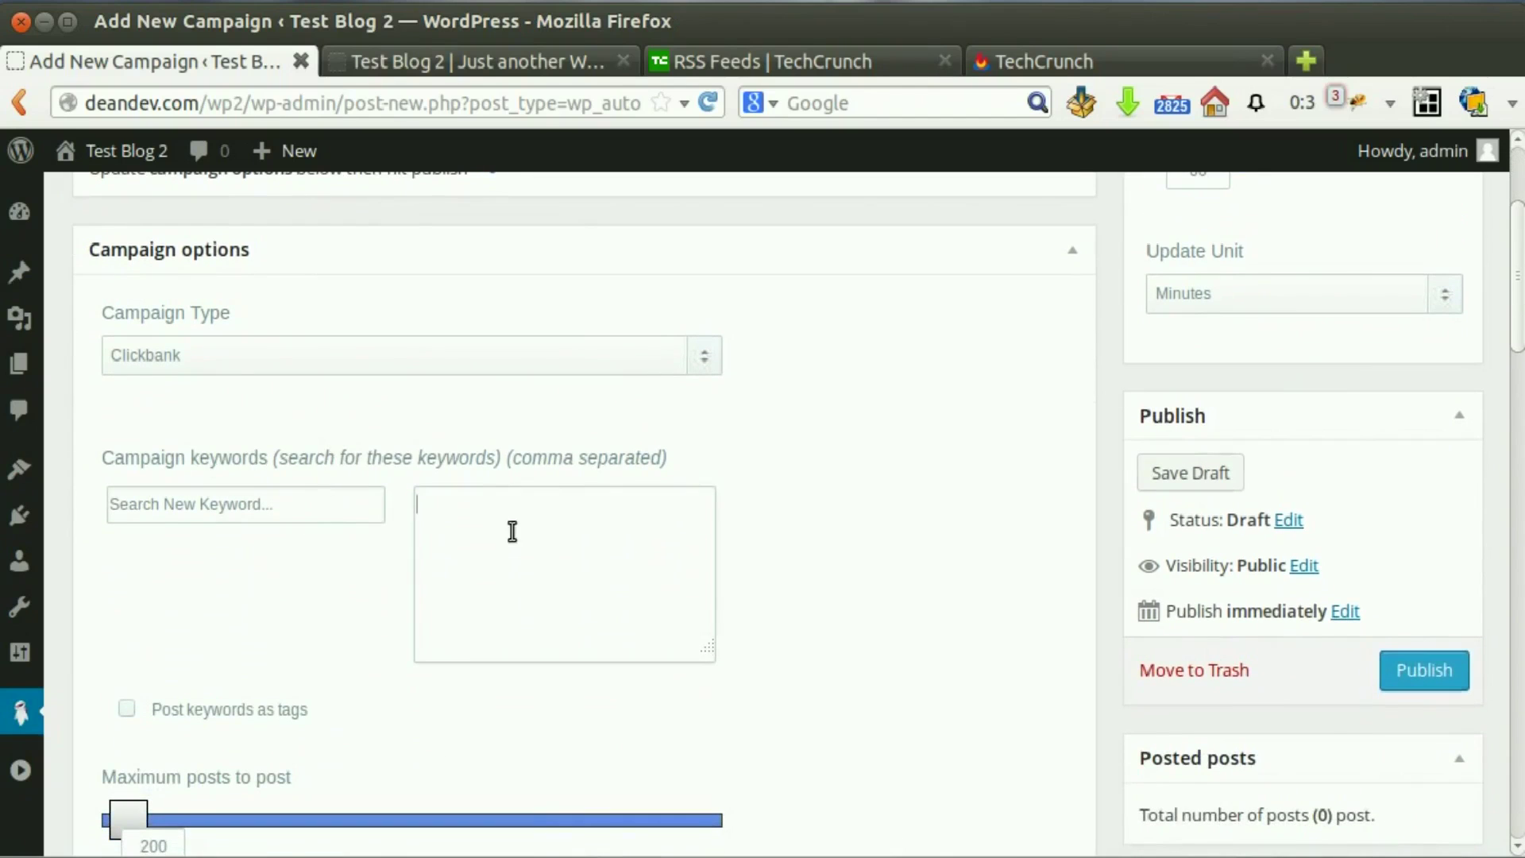
text(seo)
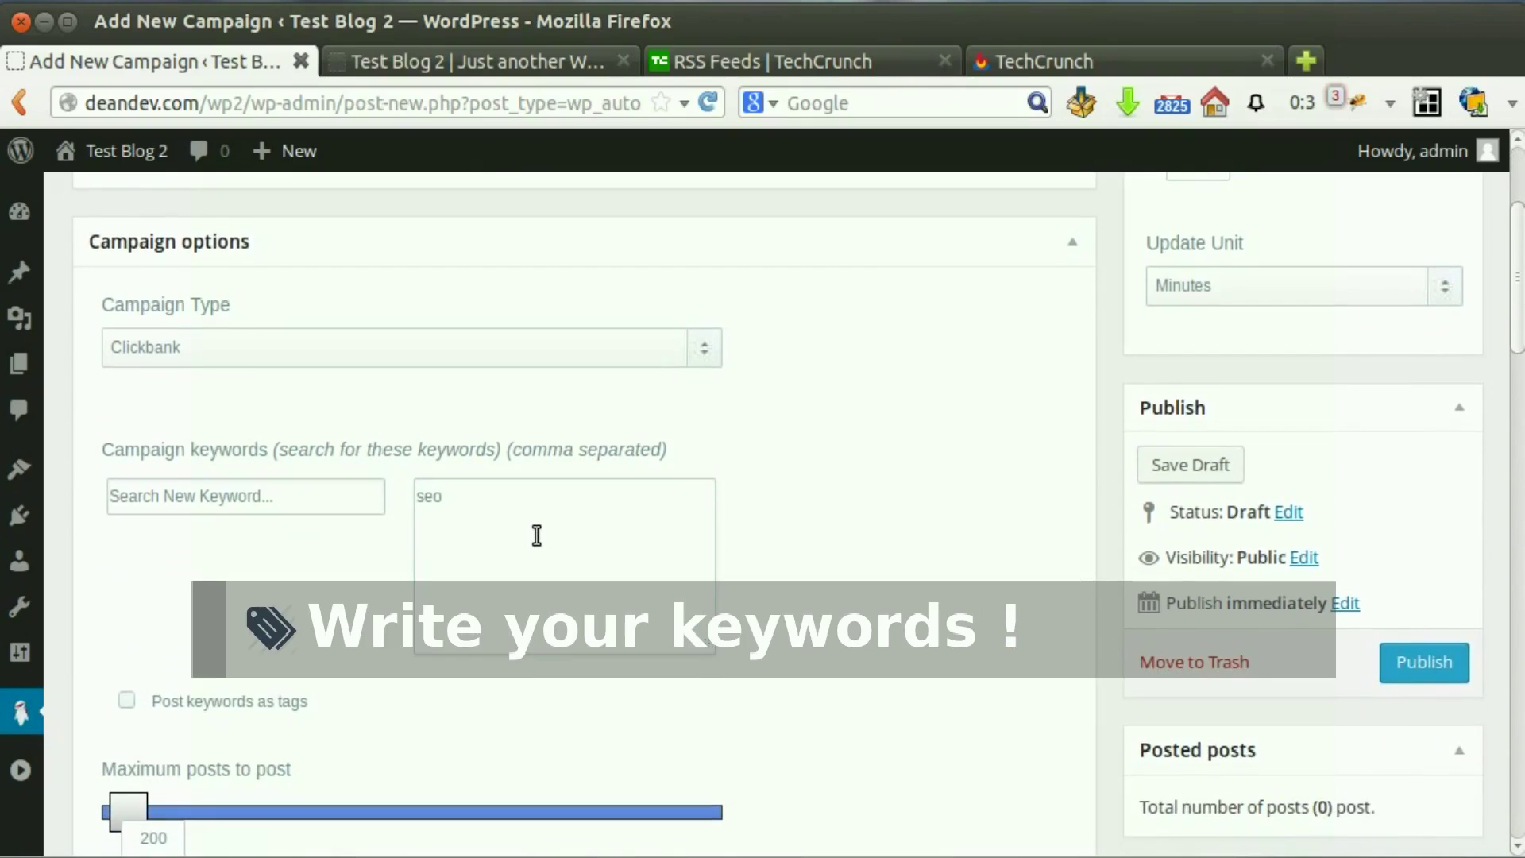
scroll(535, 534, down, 3)
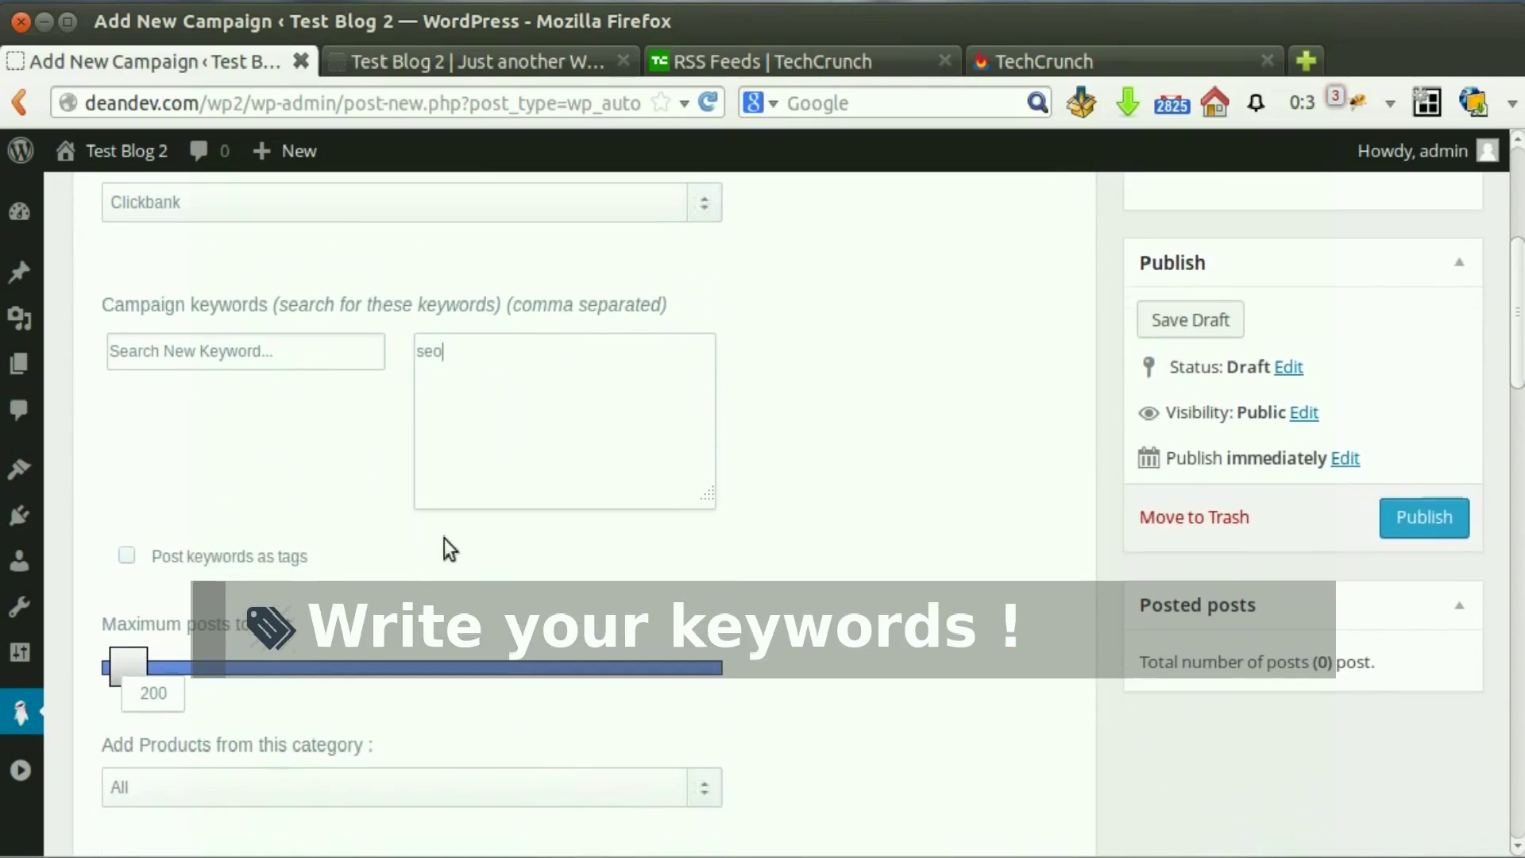
click(129, 557)
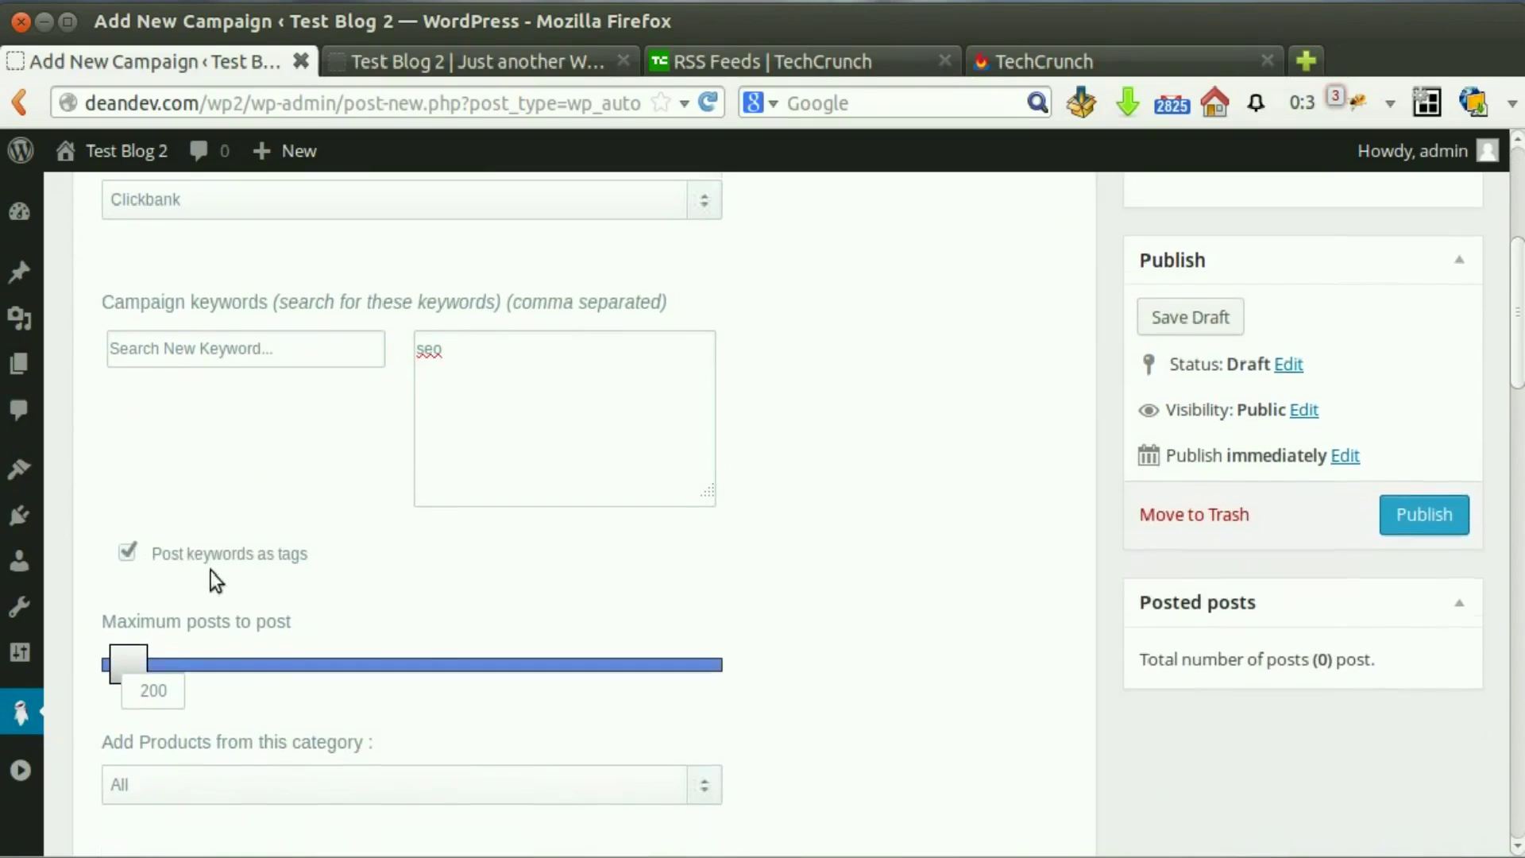
- Choose All as the Clickbank product category and Keyword Relevance as the search order
scroll(222, 540, down, 3)
scroll(256, 514, down, 5)
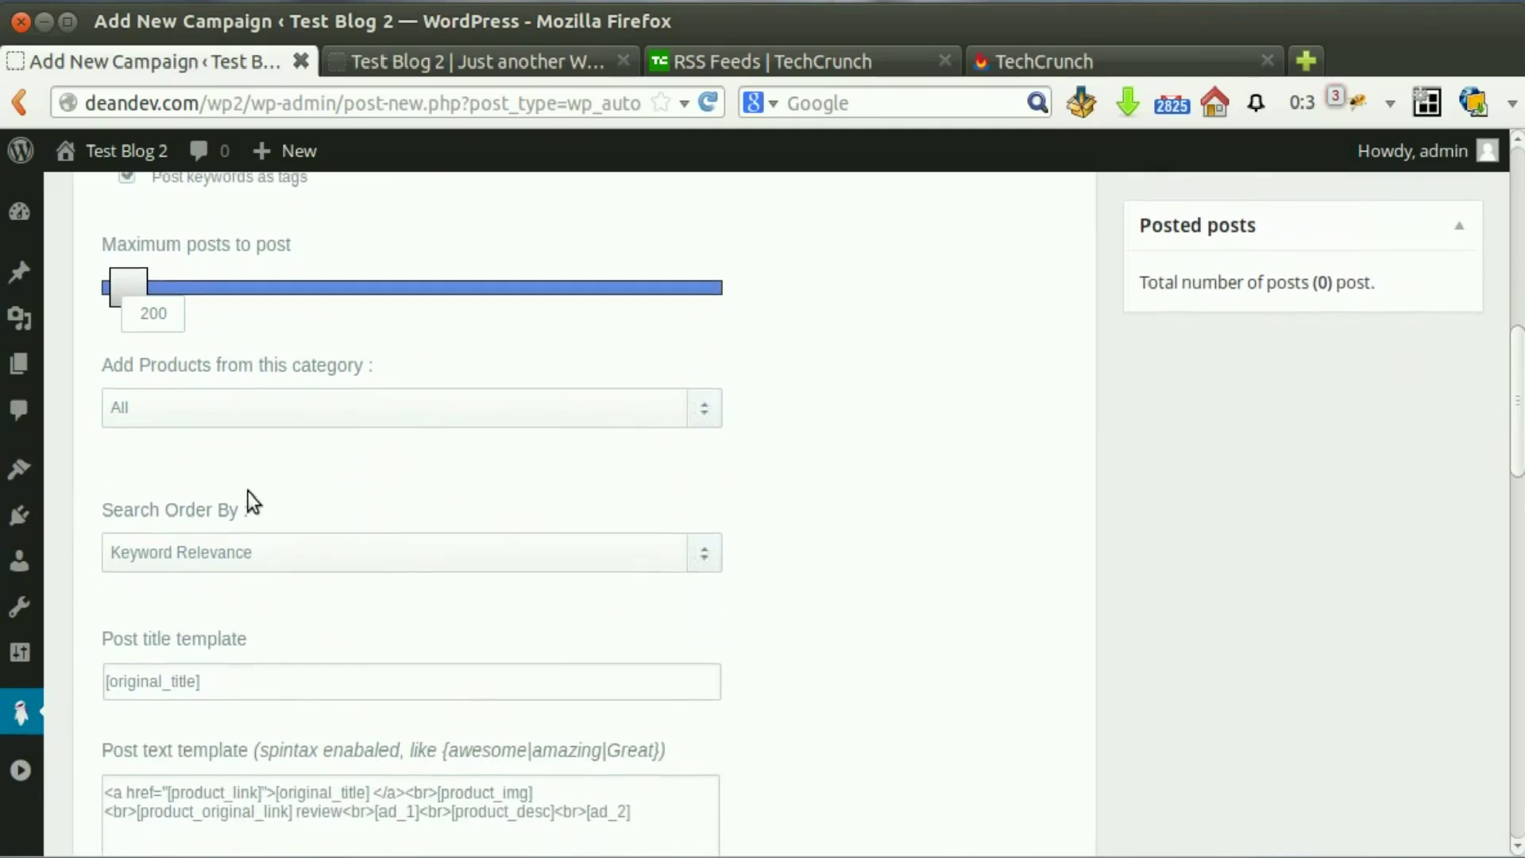
click(269, 401)
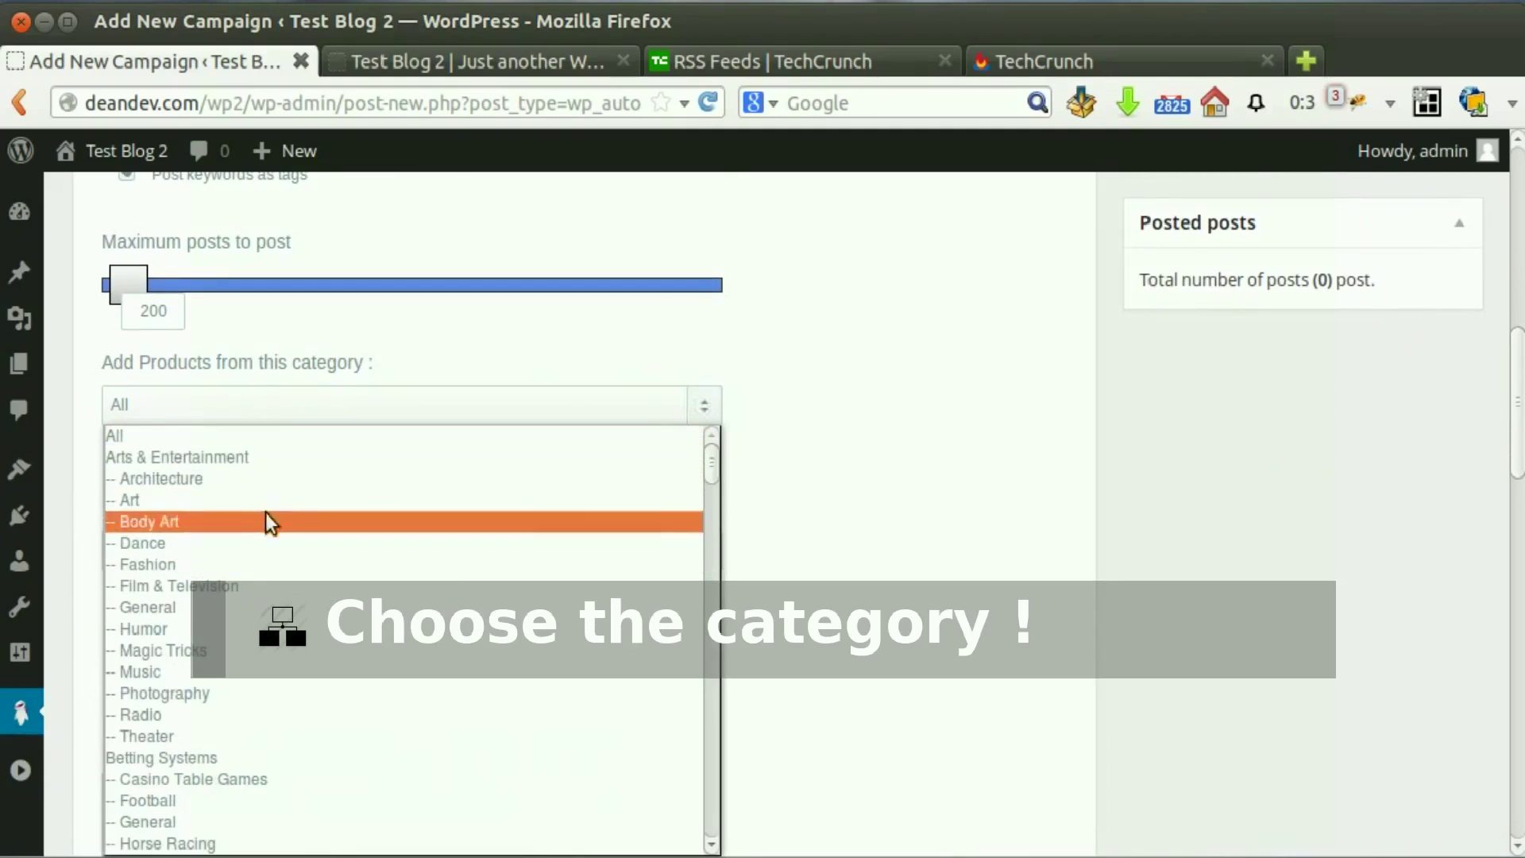
click(250, 430)
click(246, 550)
click(248, 548)
- Review the remaining post template options and publish the Clickbank campaign
scroll(248, 555, down, 1)
scroll(713, 589, down, 3)
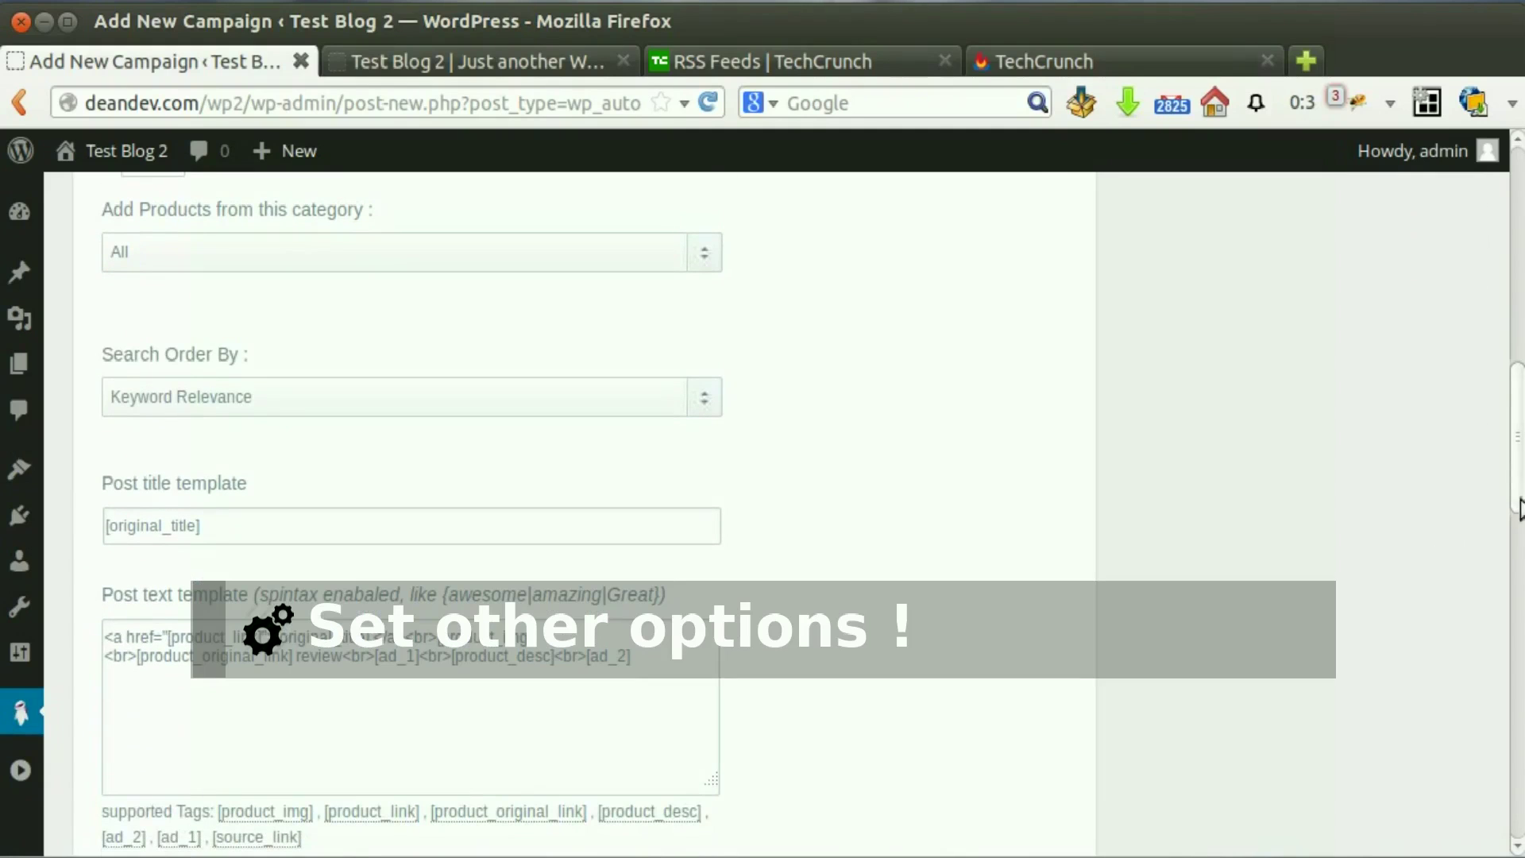
drag(1521, 489, 1505, 324)
click(1426, 690)
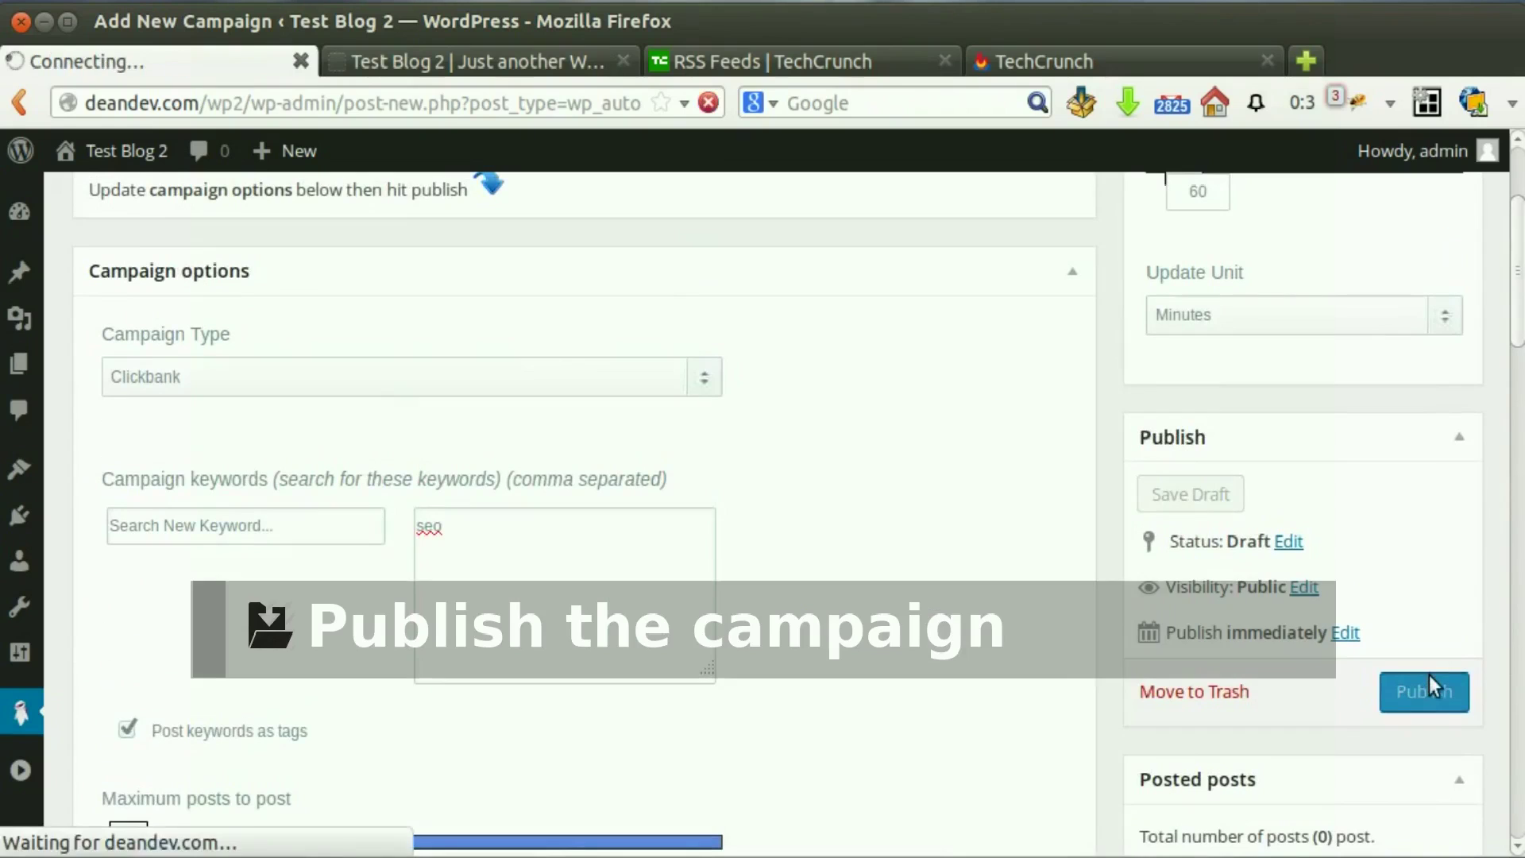
- Run the published Clickbank campaign and open its last post in a separate browser page
scroll(841, 657, up, 2)
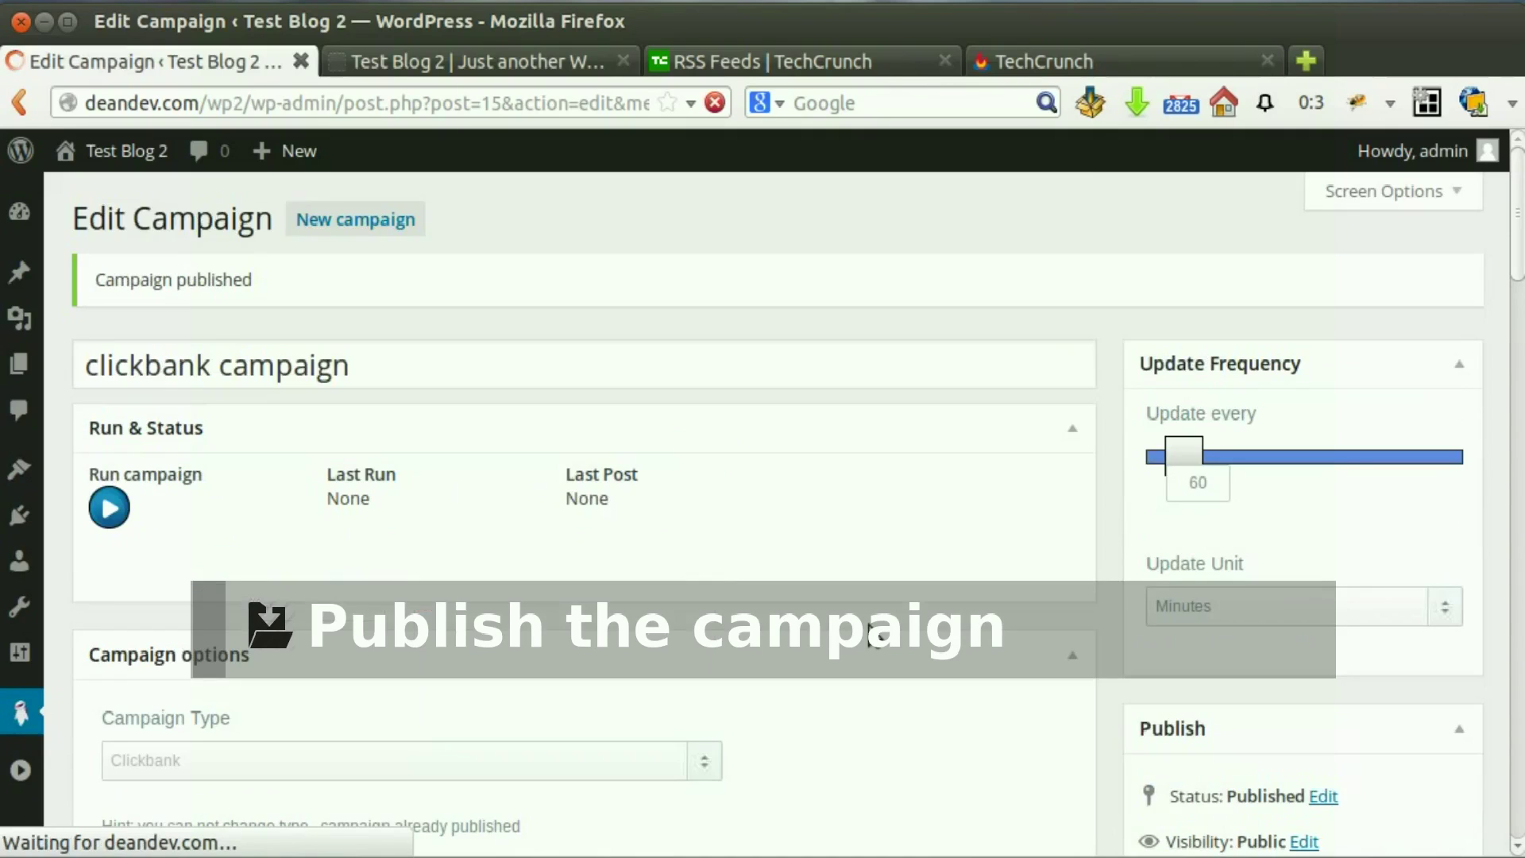
click(111, 508)
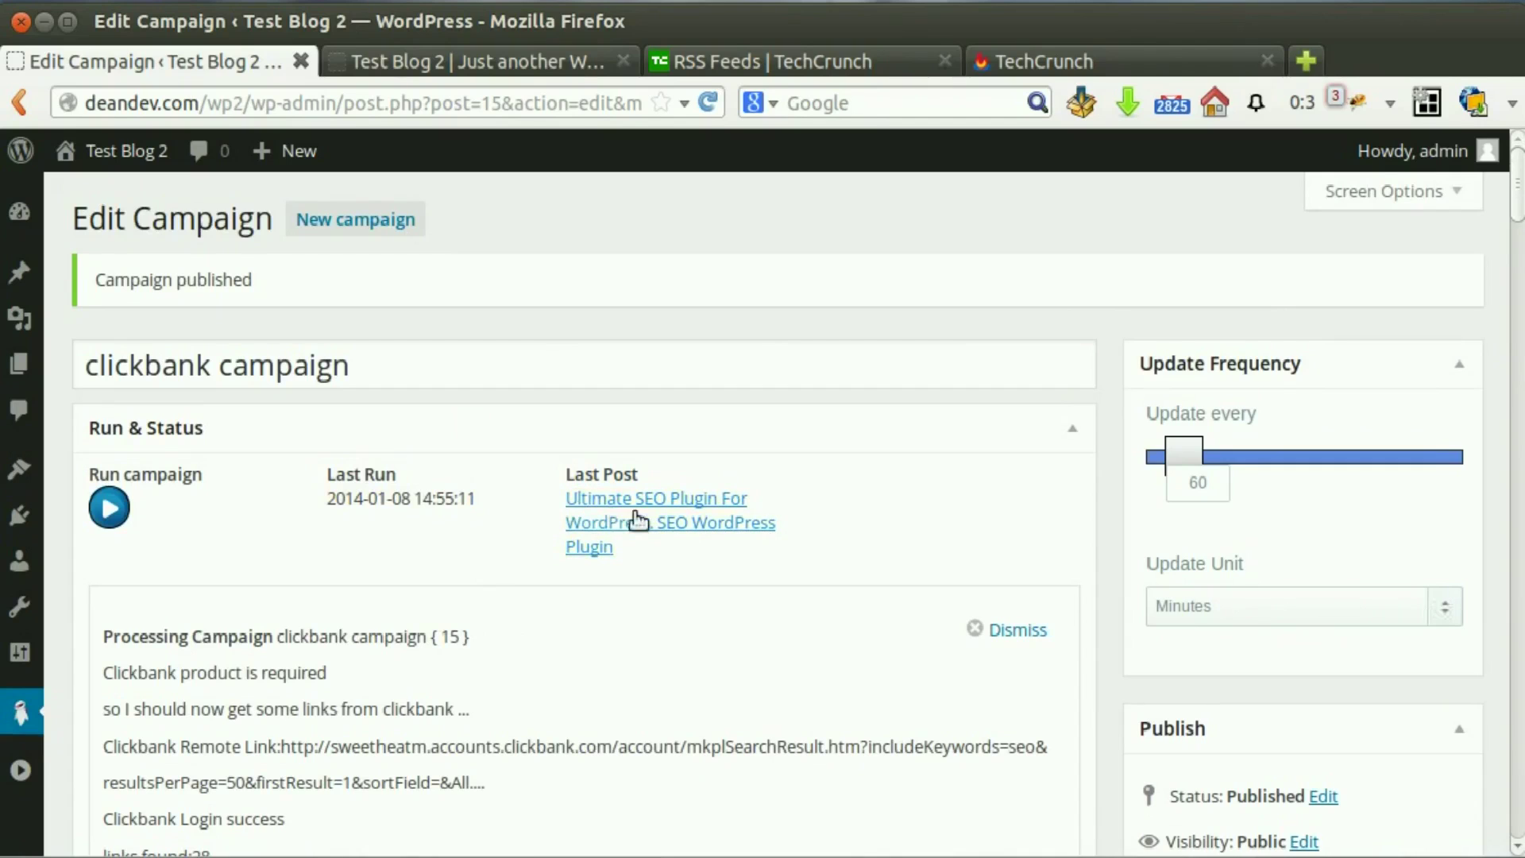
middle_click(637, 534)
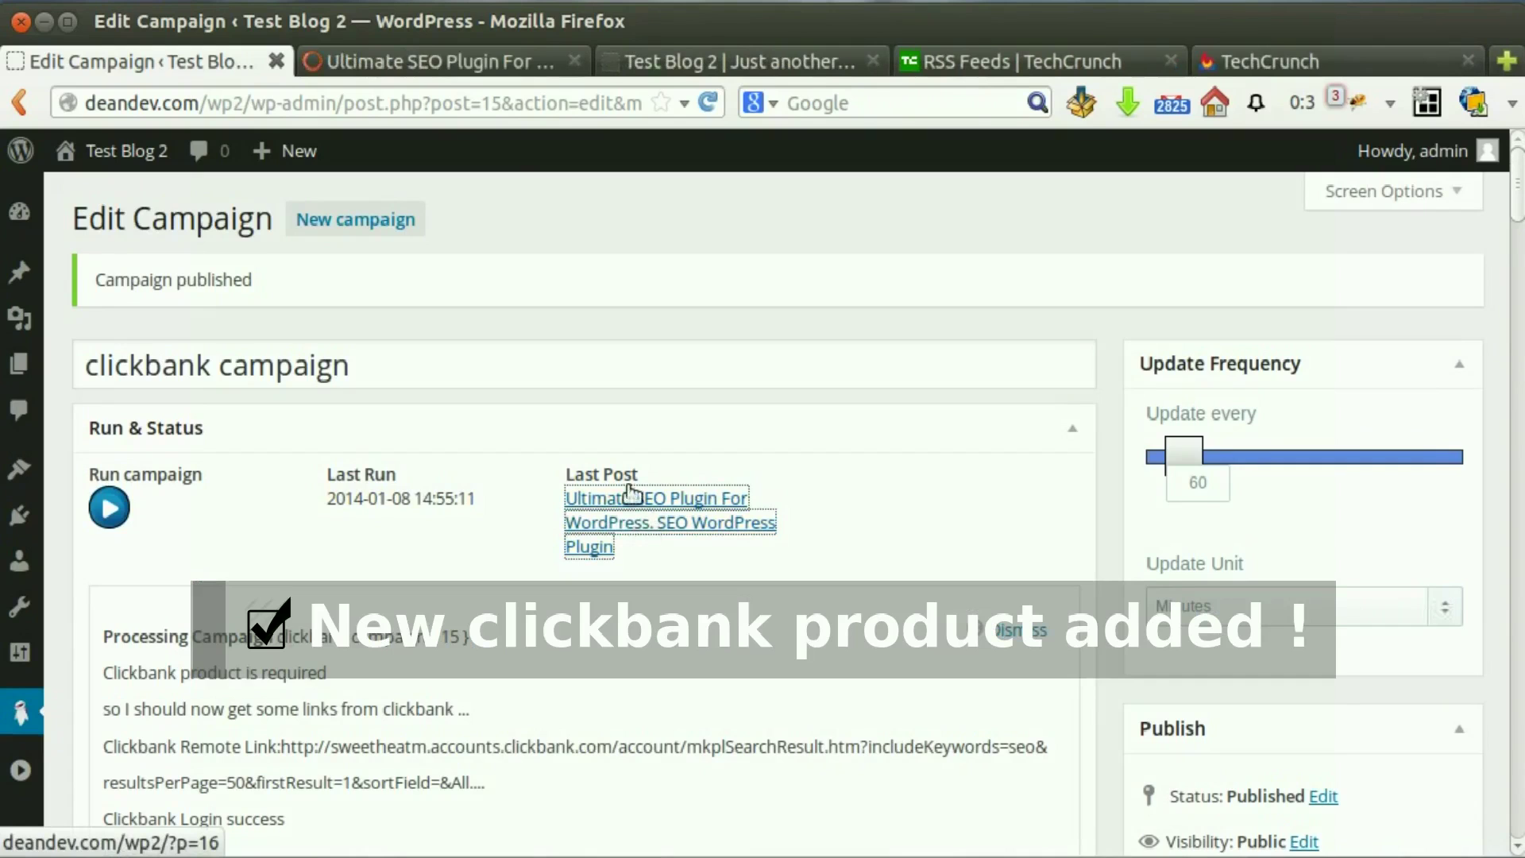
click(521, 63)
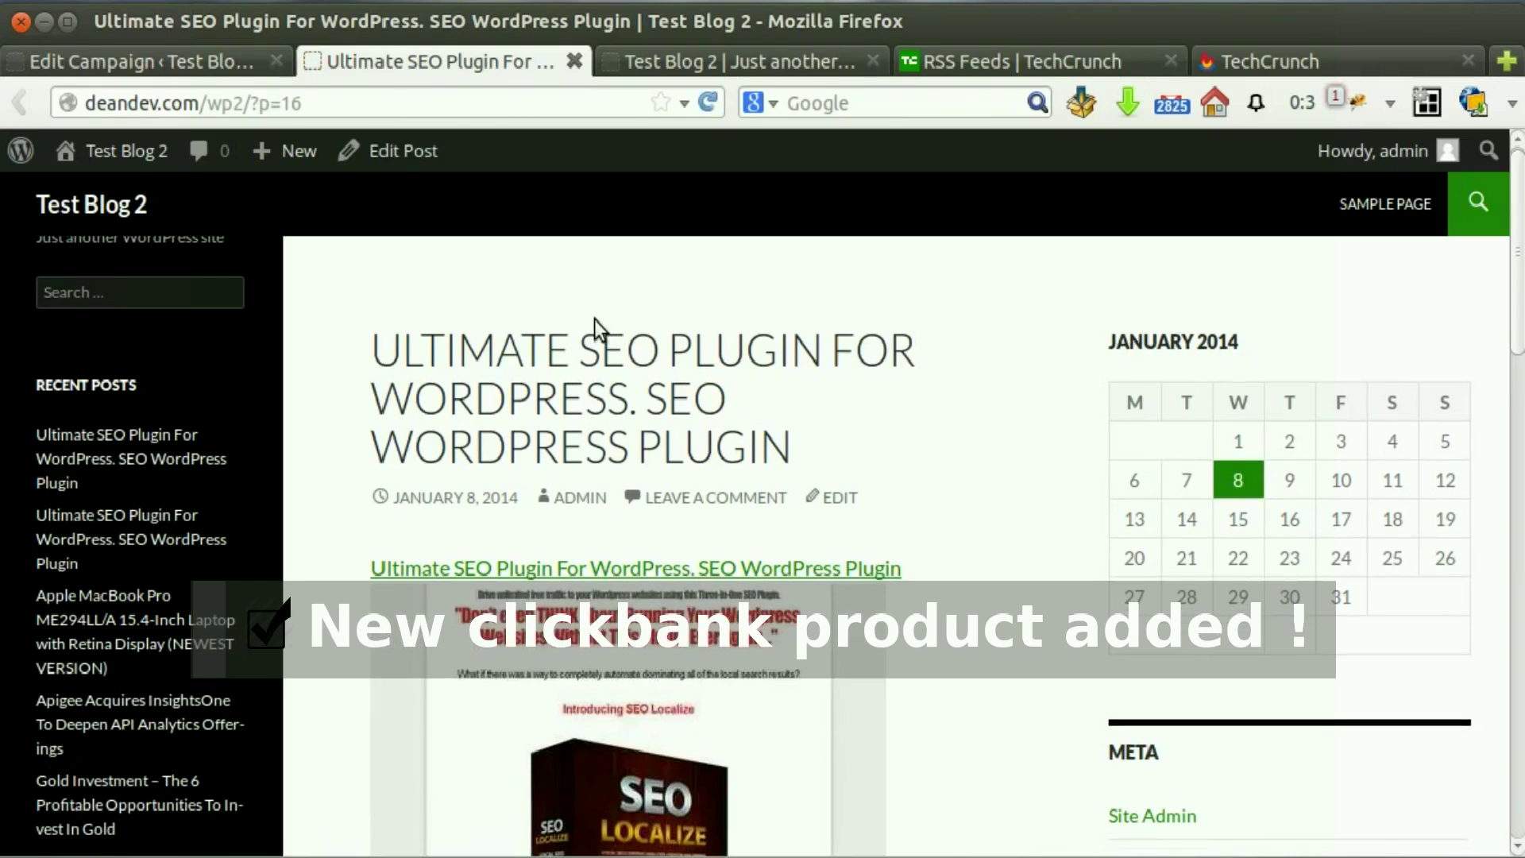
- Review the generated Clickbank post's title, product image, description and tag
scroll(594, 319, down, 2)
drag(444, 282, 952, 403)
click(876, 396)
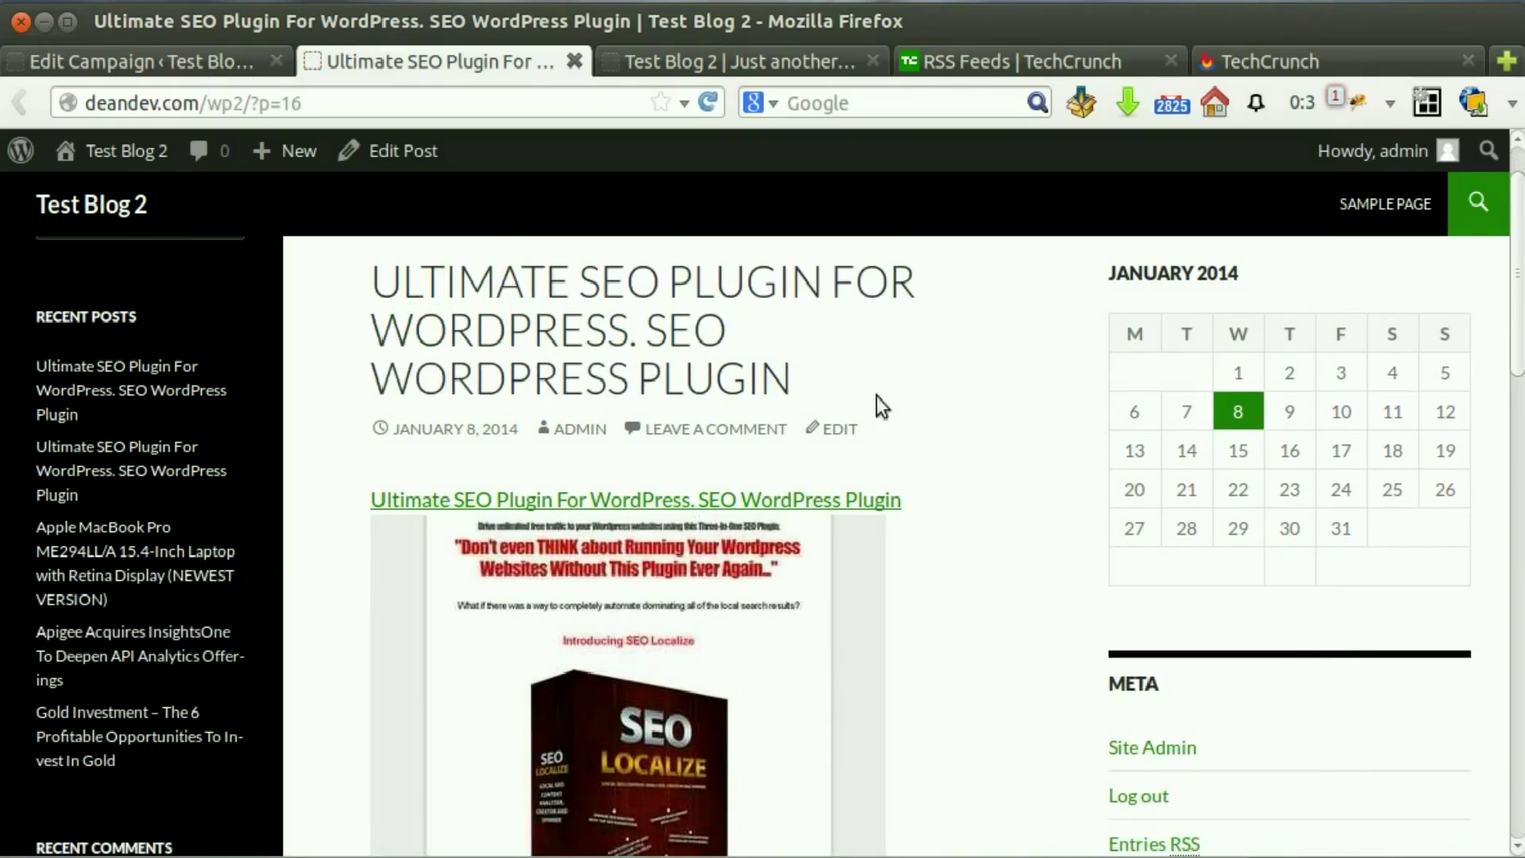
scroll(874, 401, down, 10)
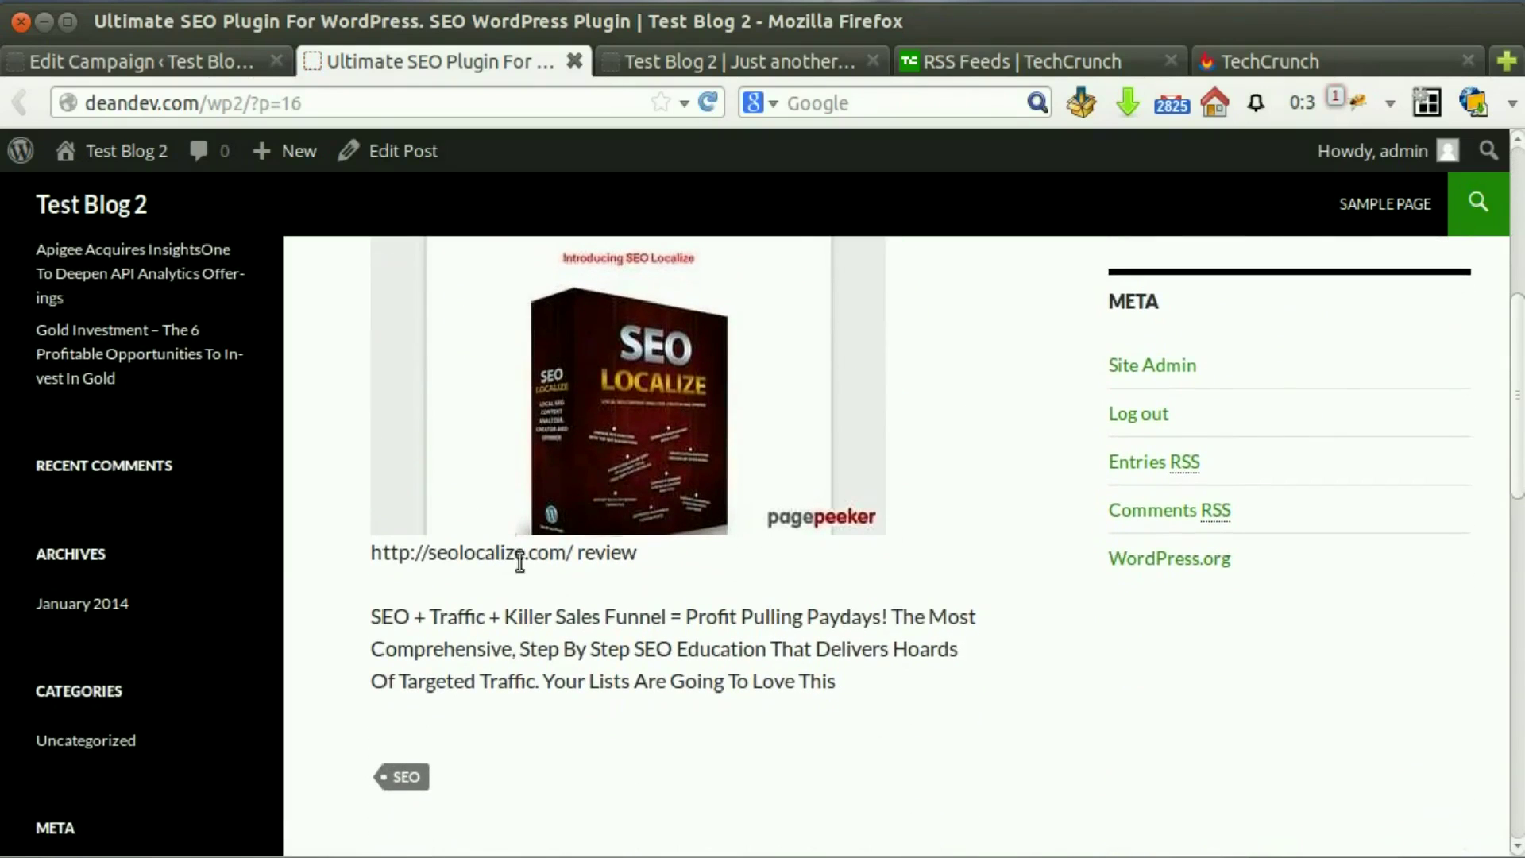
scroll(509, 572, down, 2)
scroll(913, 613, up, 12)
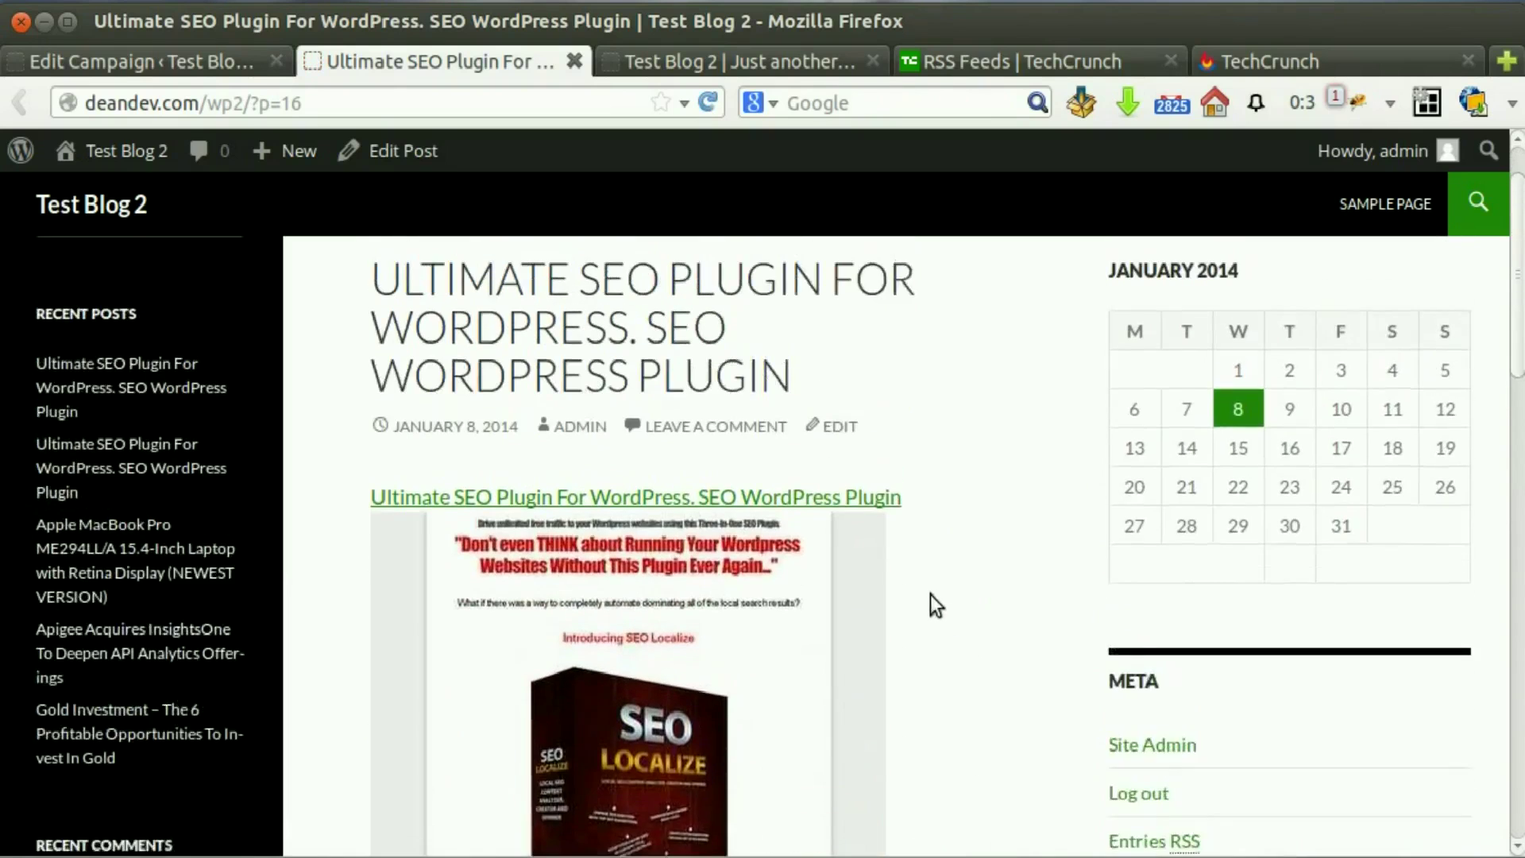
scroll(931, 595, up, 2)
- Follow the post's product link, check the affiliate hop parameter in the address, and look over the sales page
middle_click(647, 578)
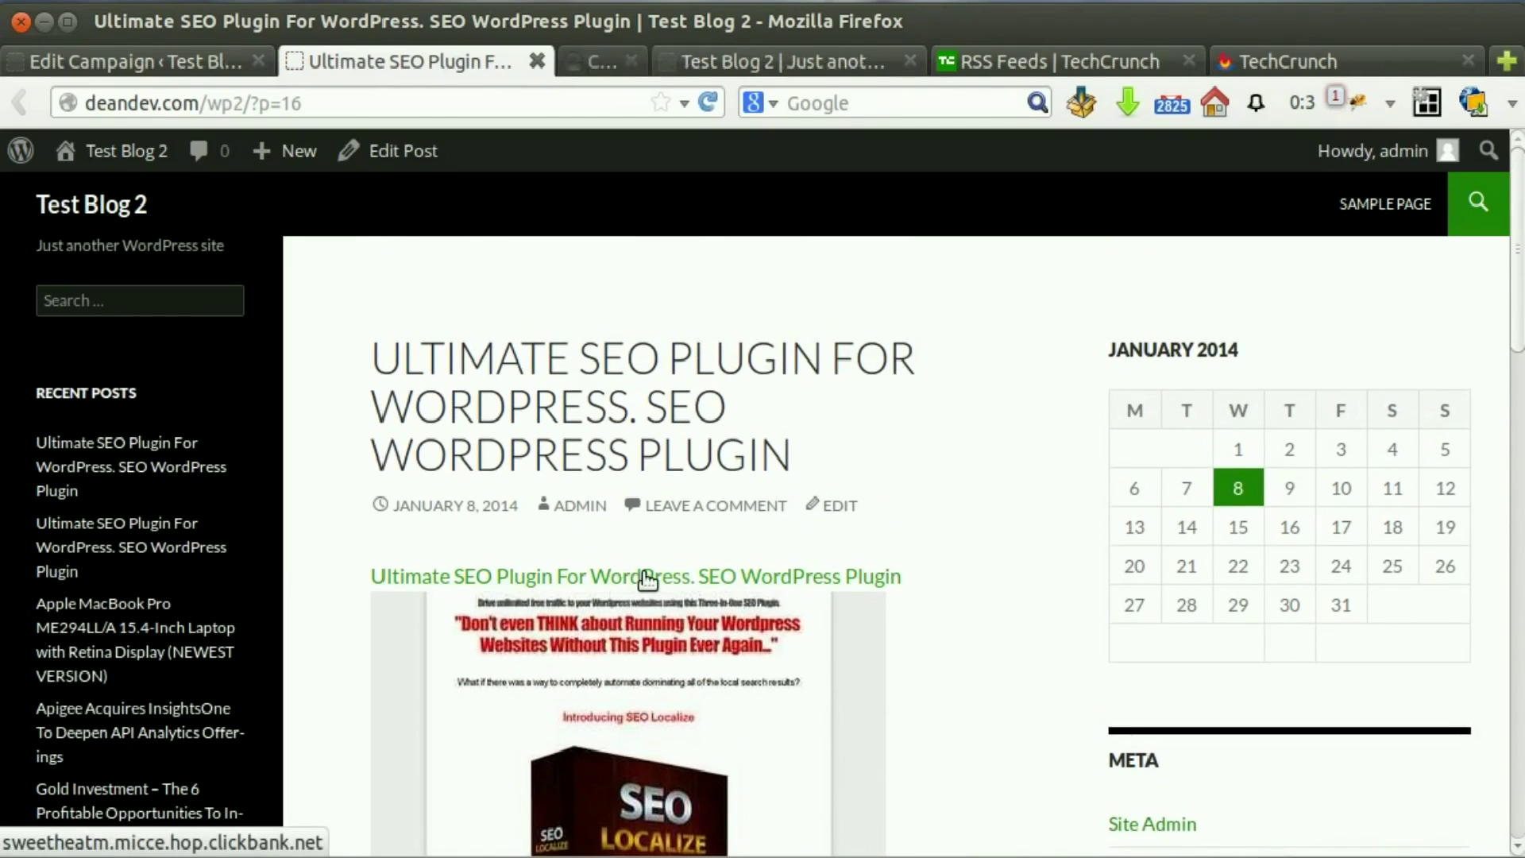
click(561, 64)
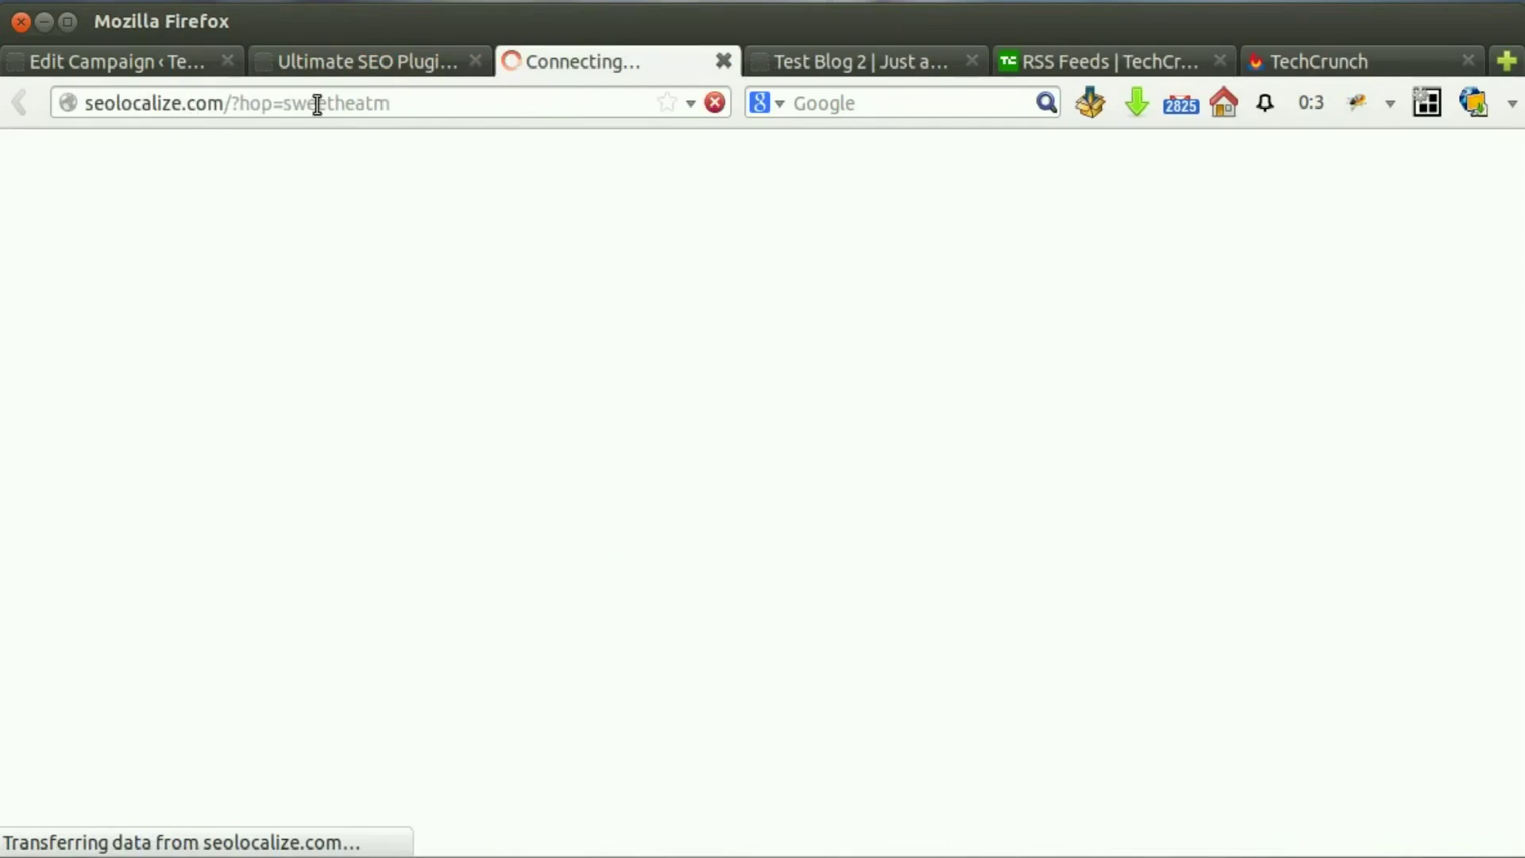
drag(244, 104, 404, 106)
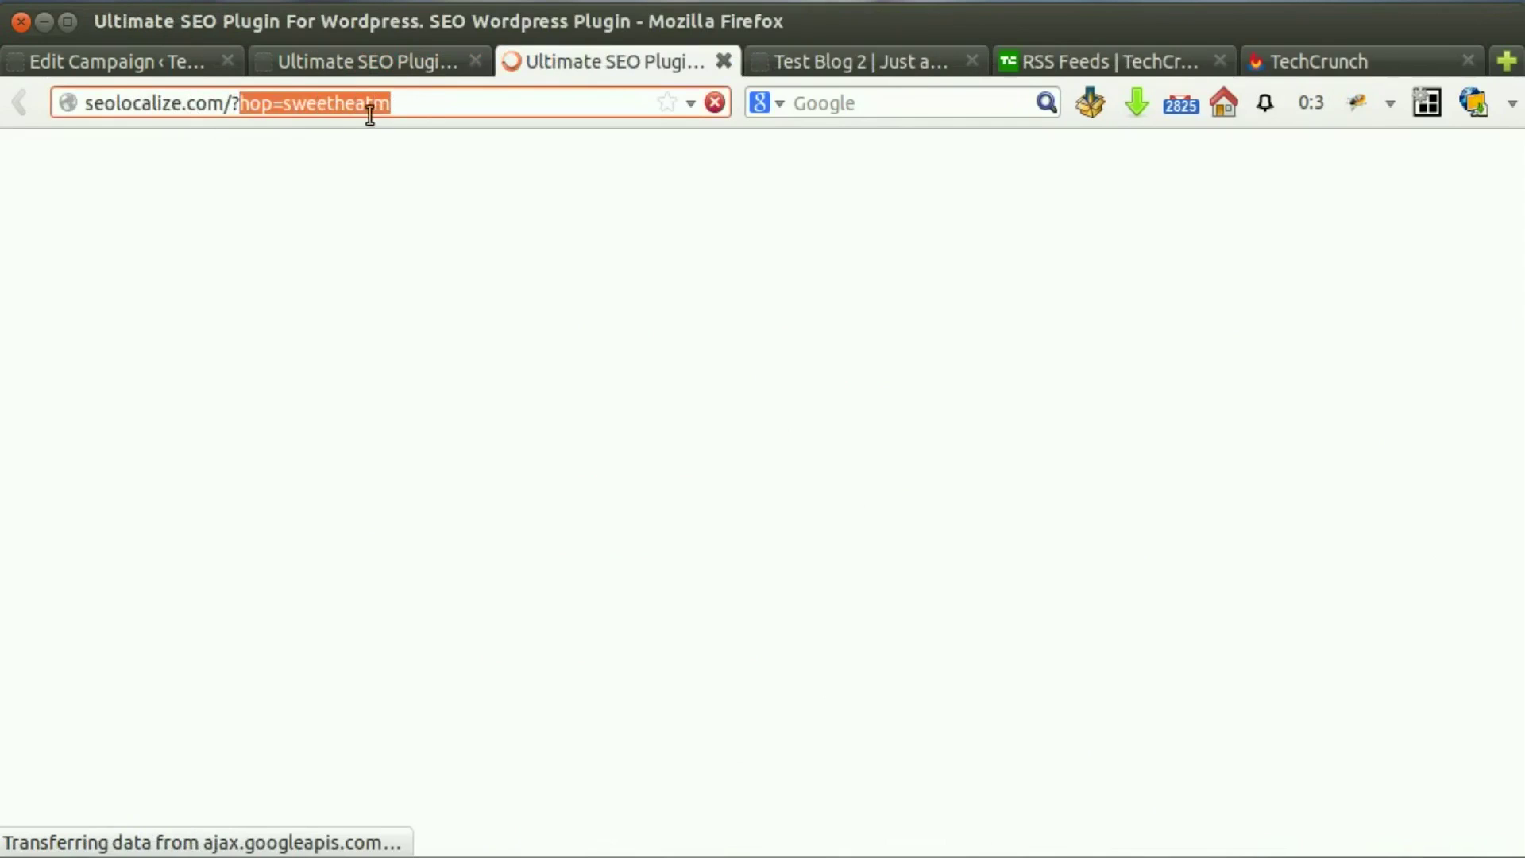
drag(1518, 171, 1517, 522)
scroll(1486, 348, down, 10)
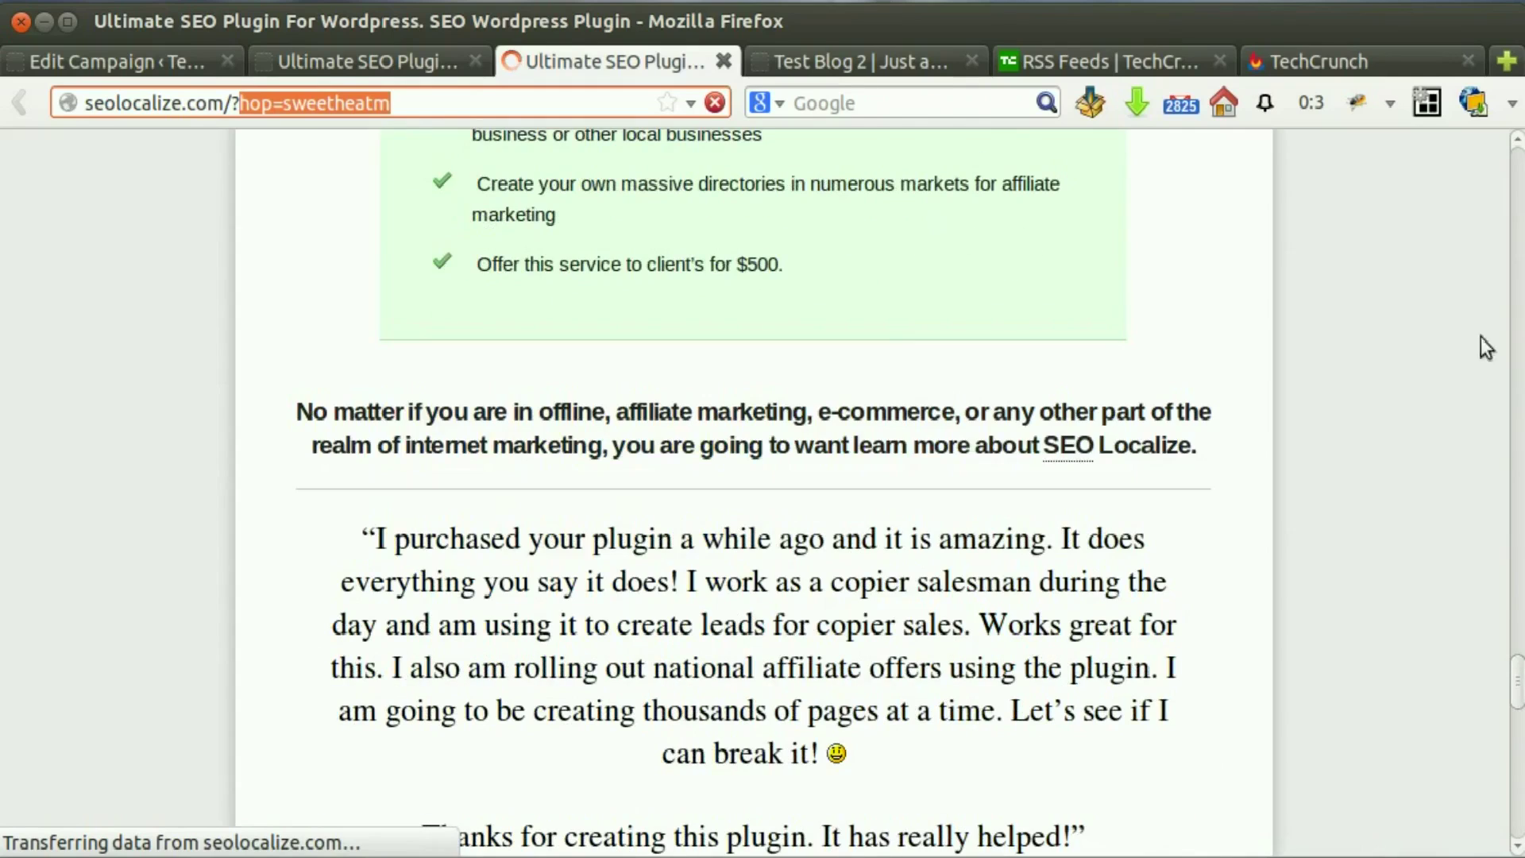
scroll(1517, 468, up, 15)
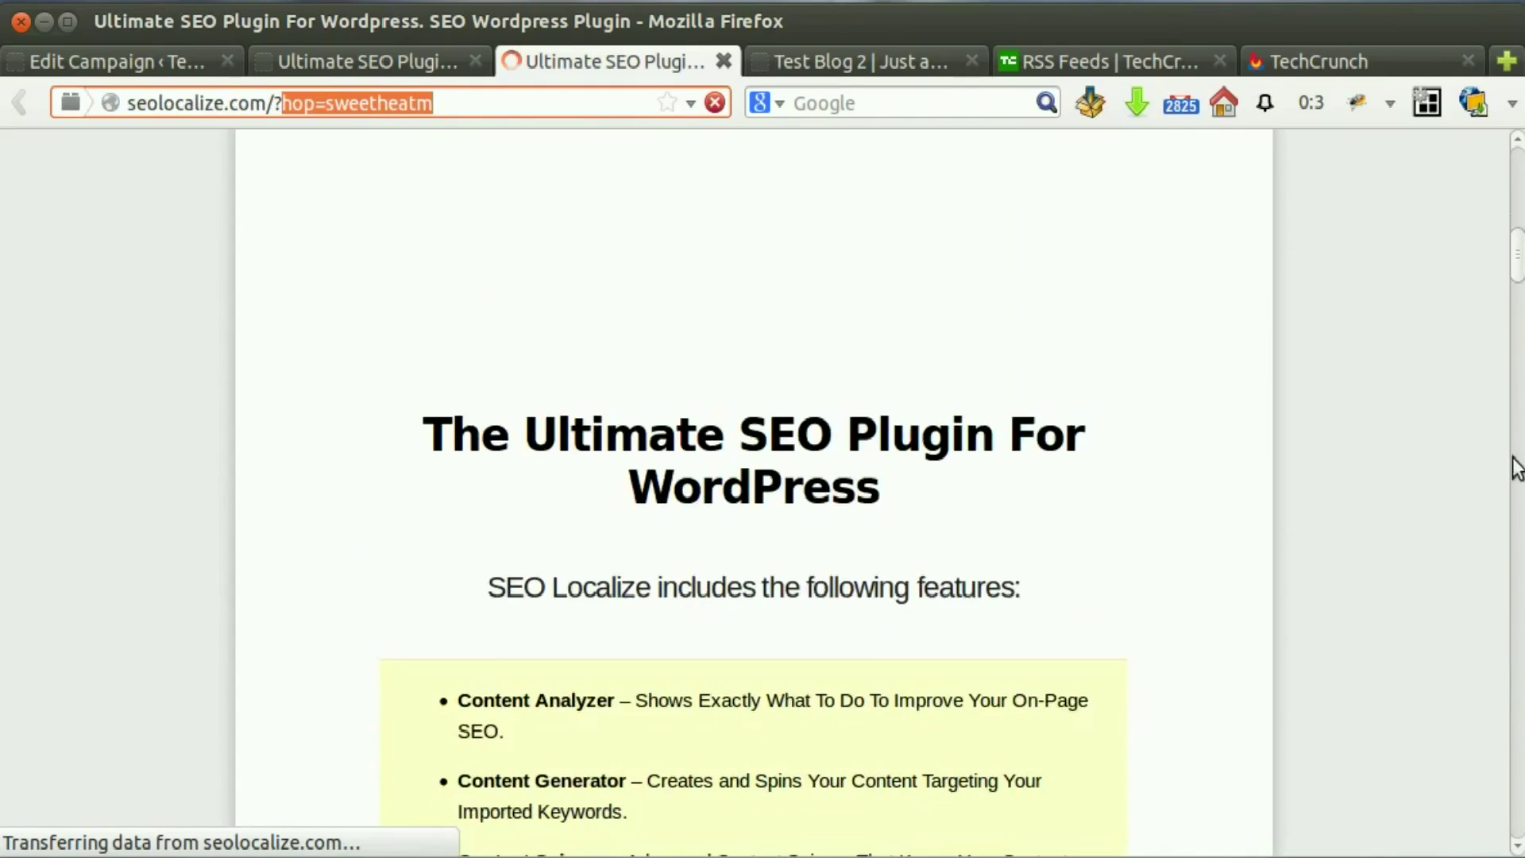
drag(1516, 266, 1508, 591)
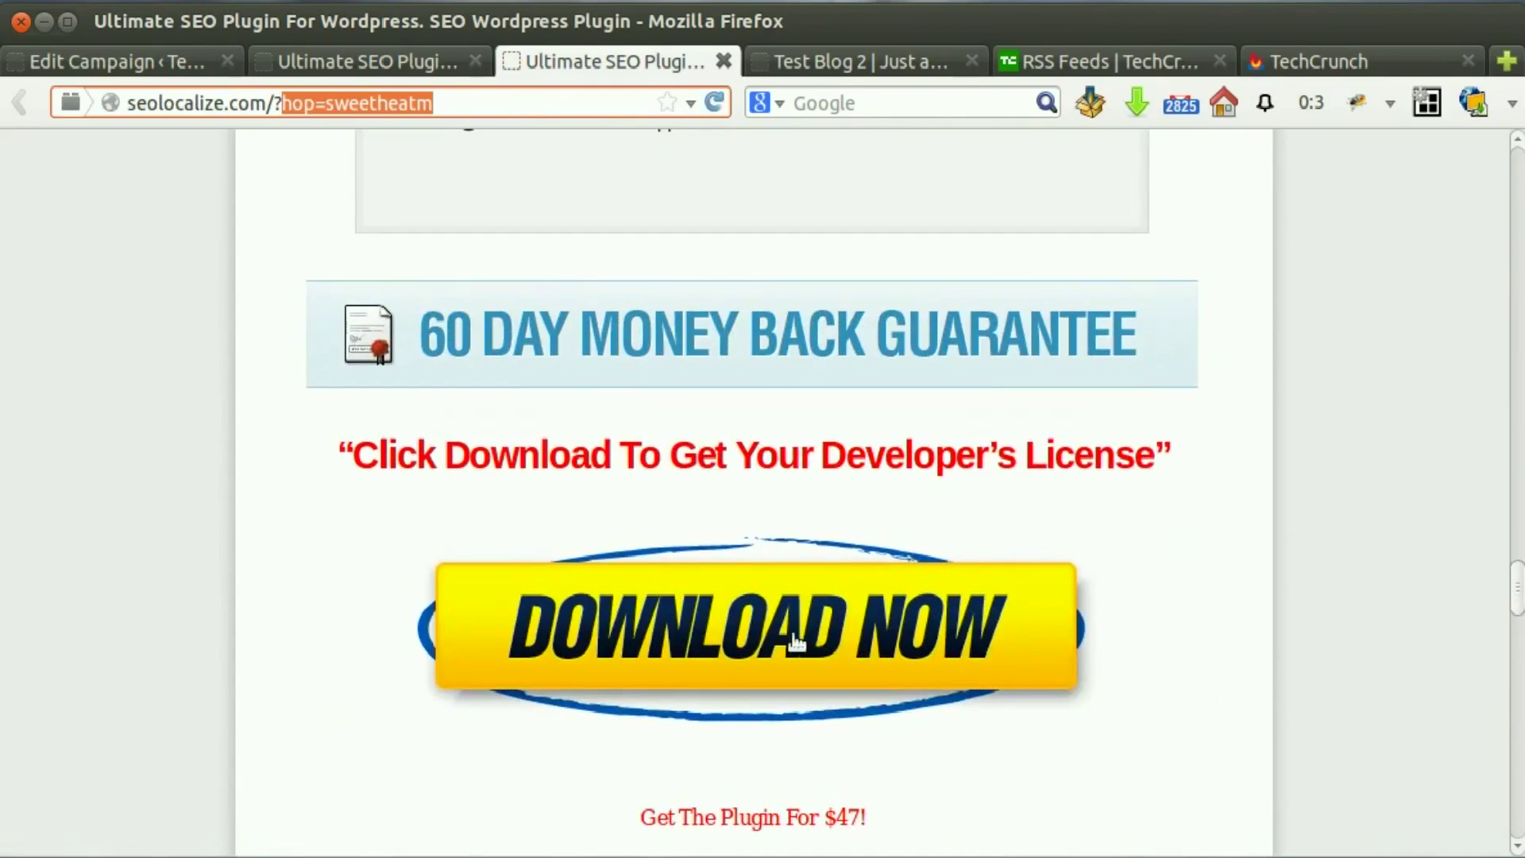
- Close the sales page and the generated post, and dismiss the Clickbank campaign's processing log
click(720, 61)
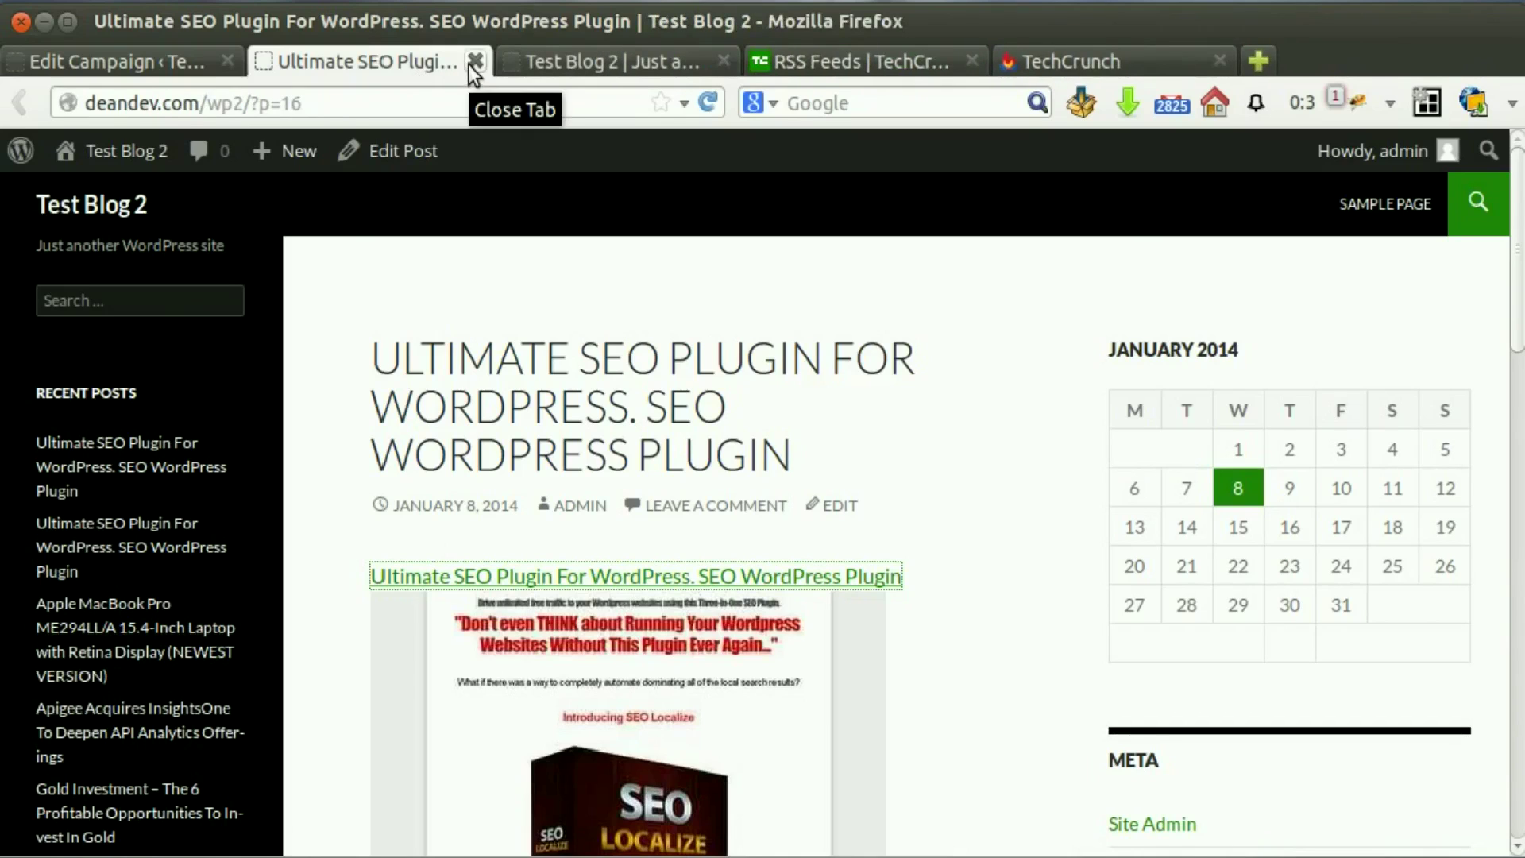
click(475, 61)
click(130, 60)
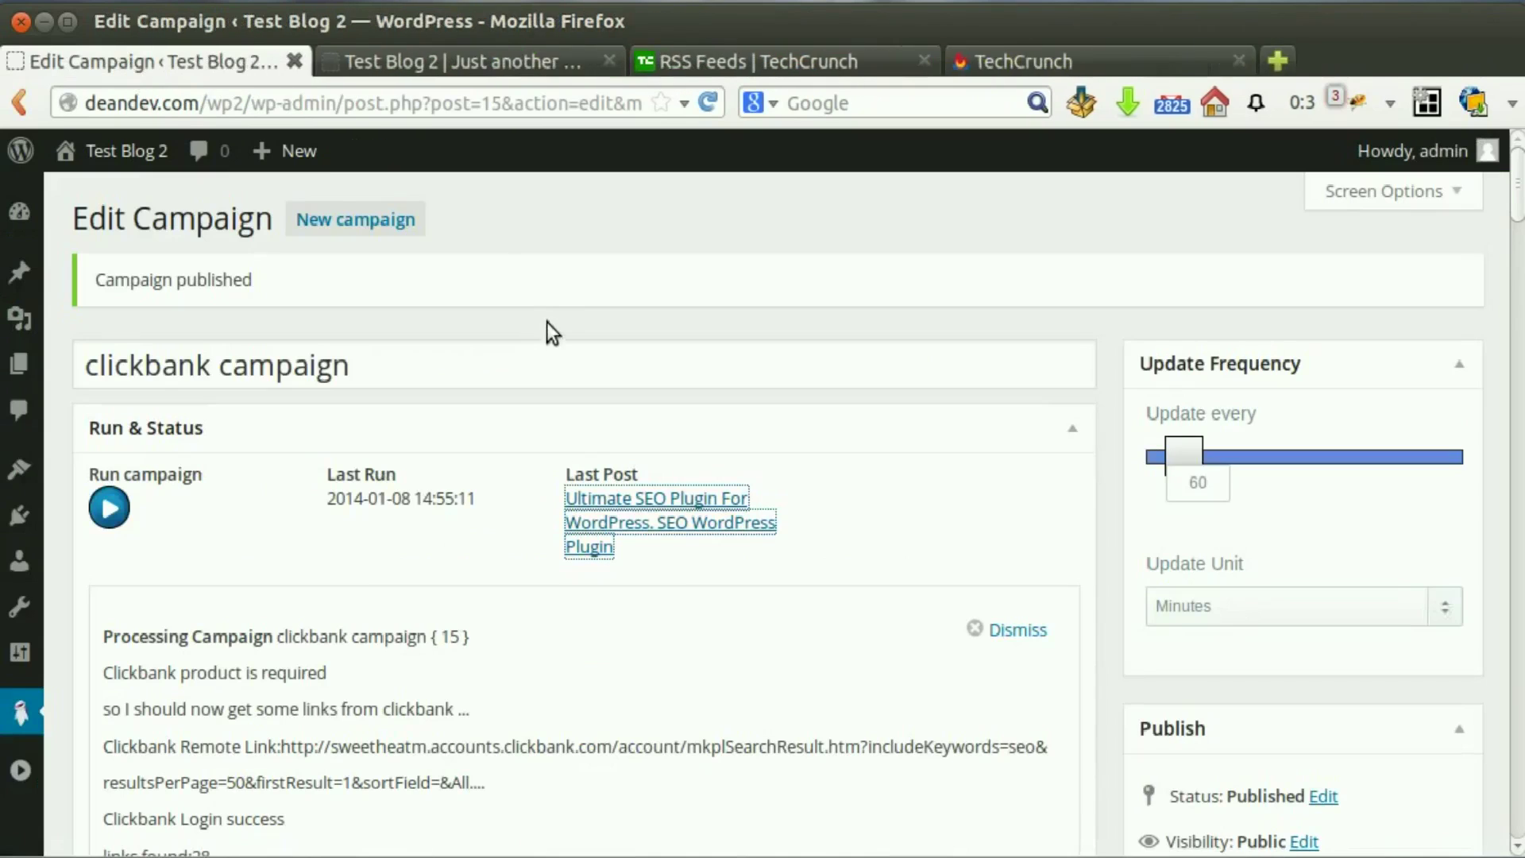
click(1020, 631)
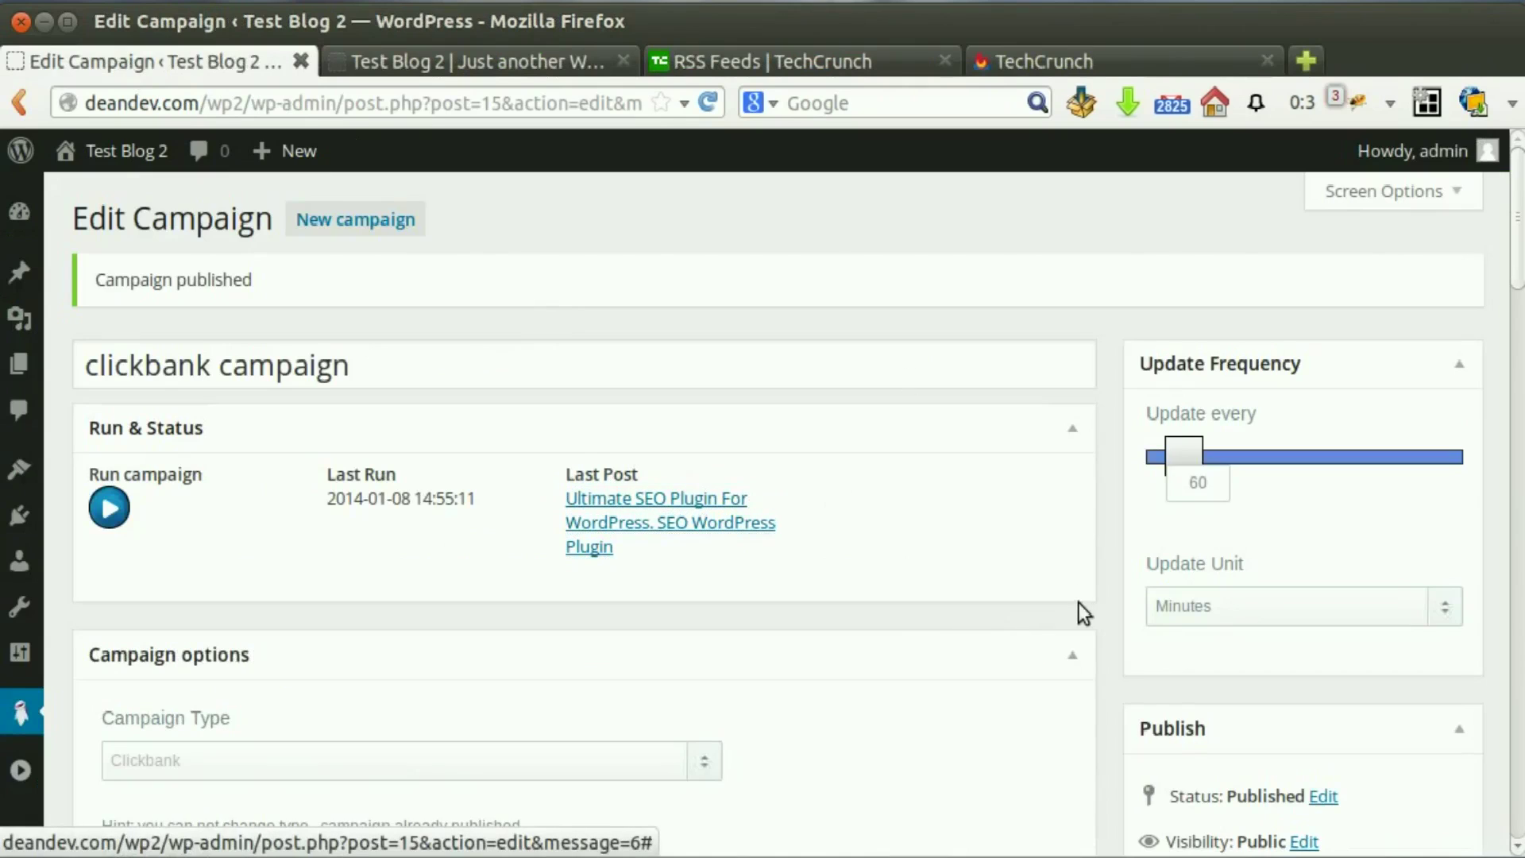
- Create a new campaign of type Youtube with "chicken recipe" as its keyword
click(381, 228)
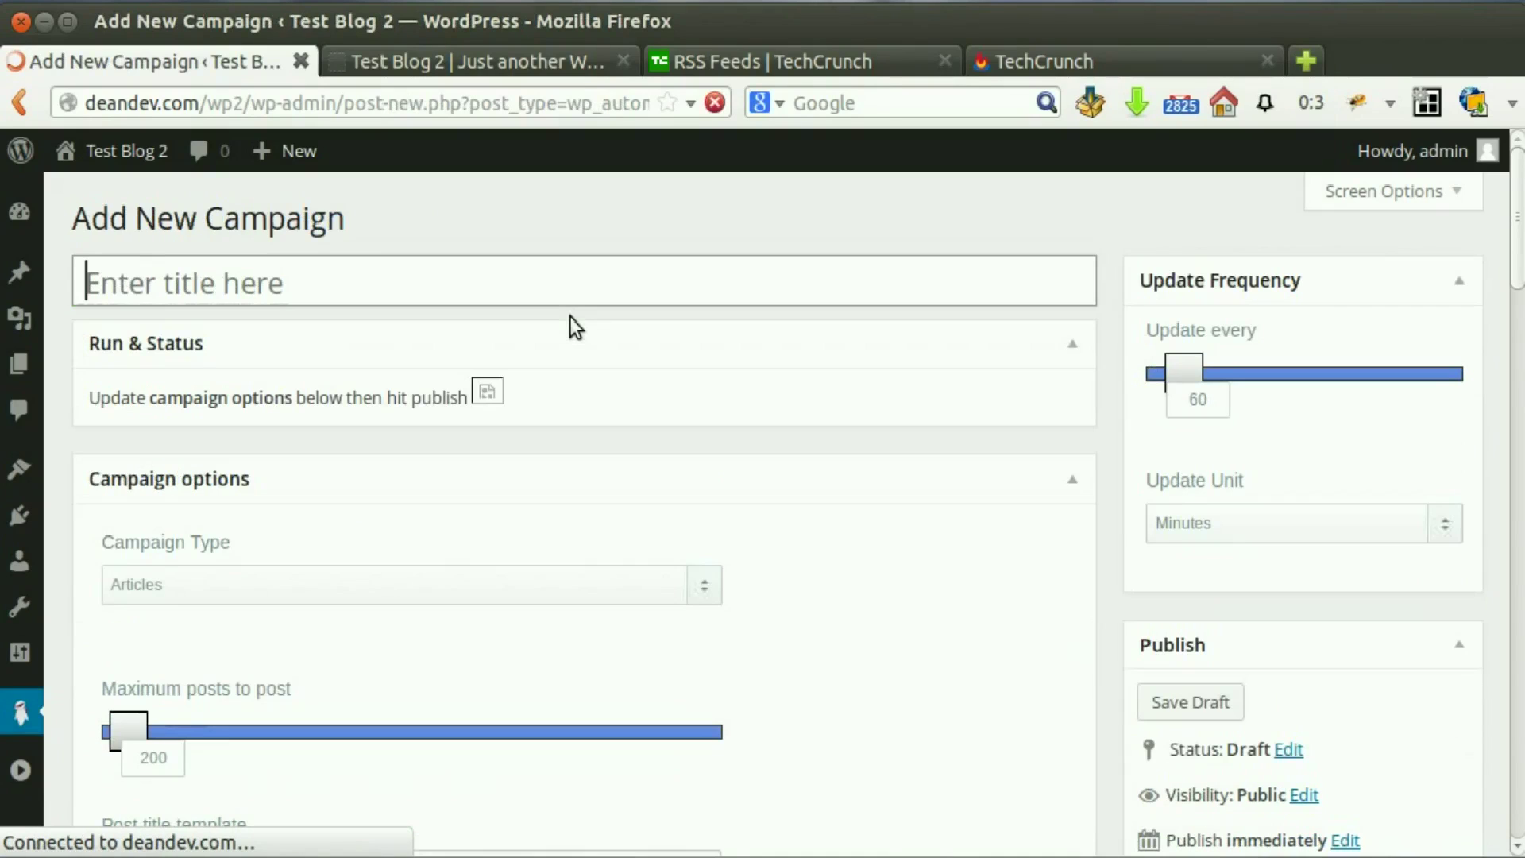
scroll(572, 334, down, 3)
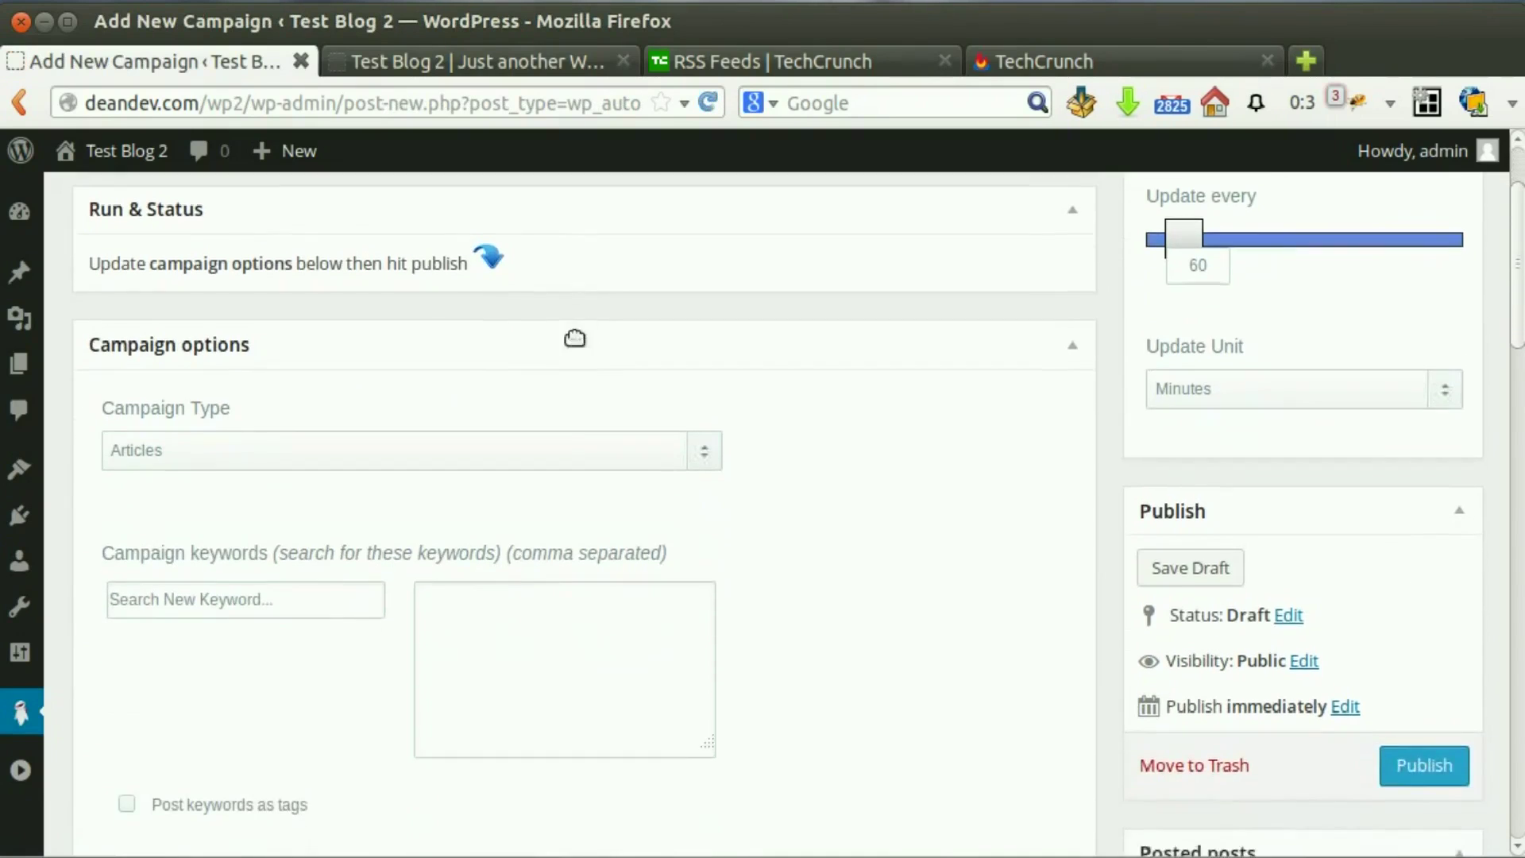
click(602, 429)
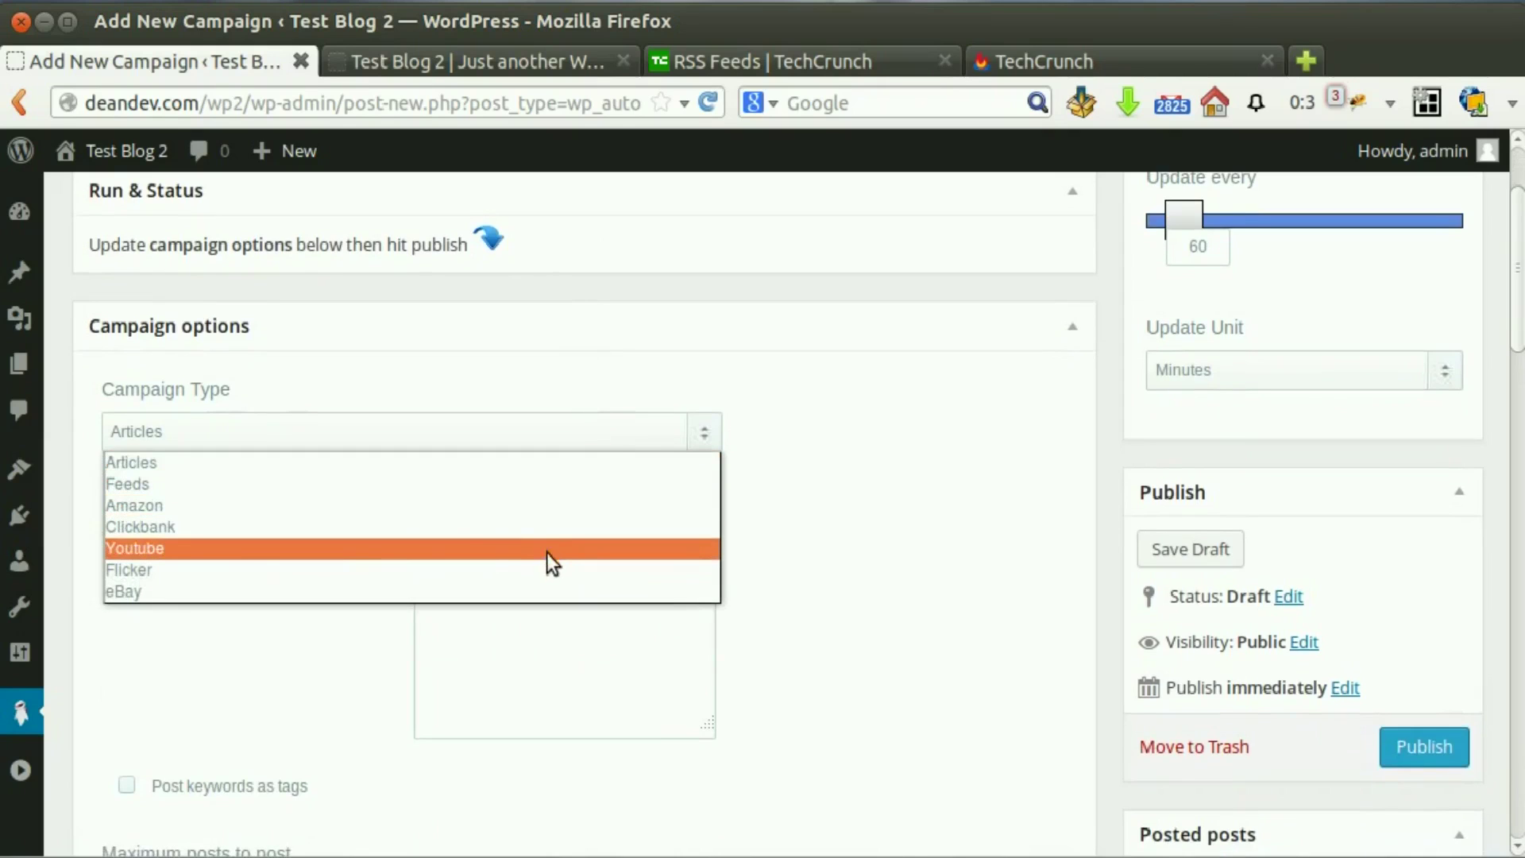
click(141, 554)
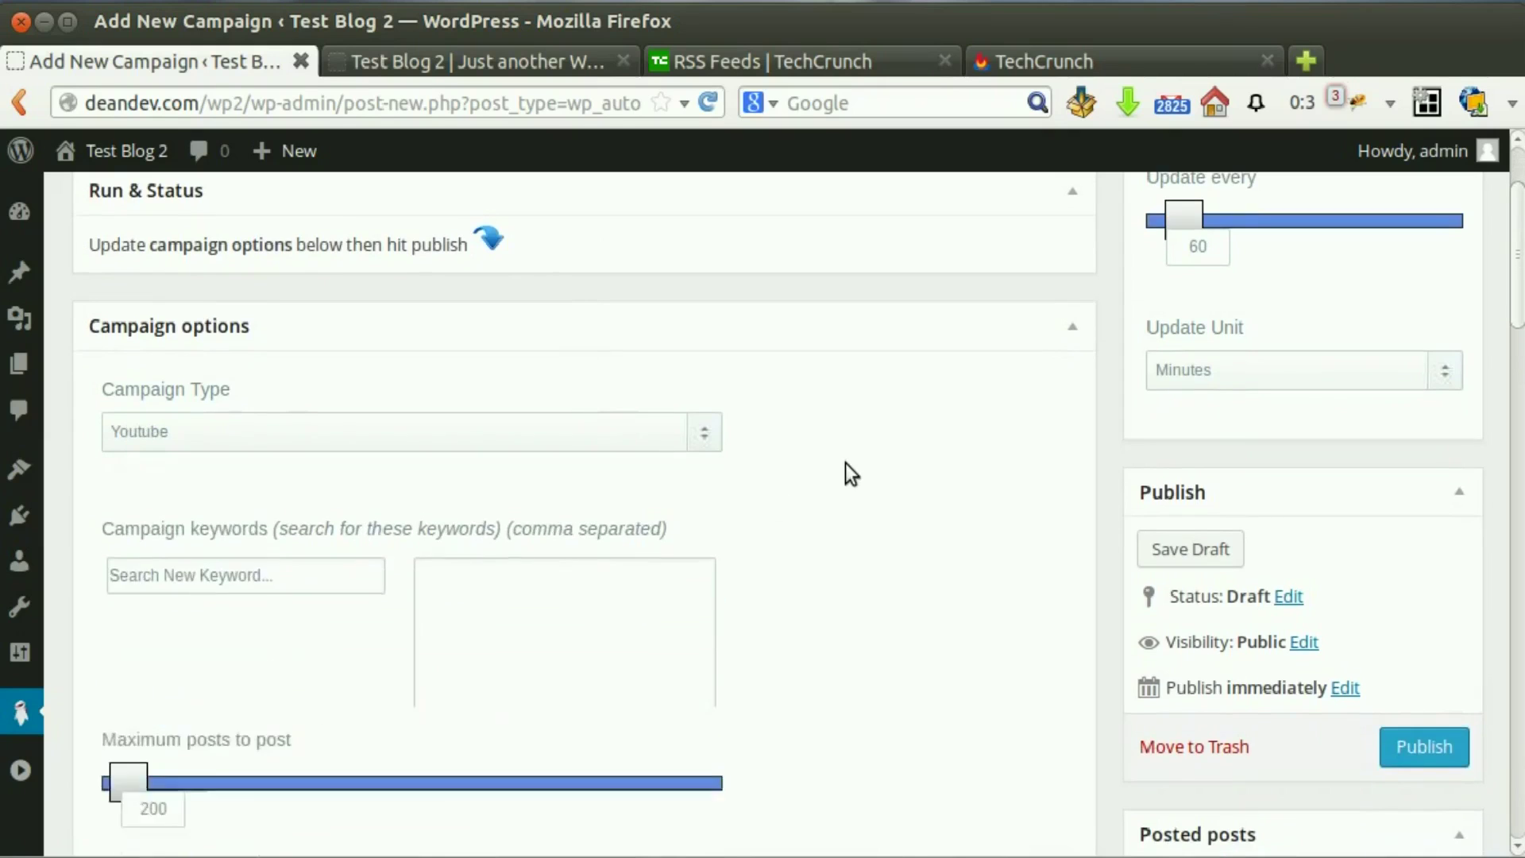
scroll(845, 461, down, 2)
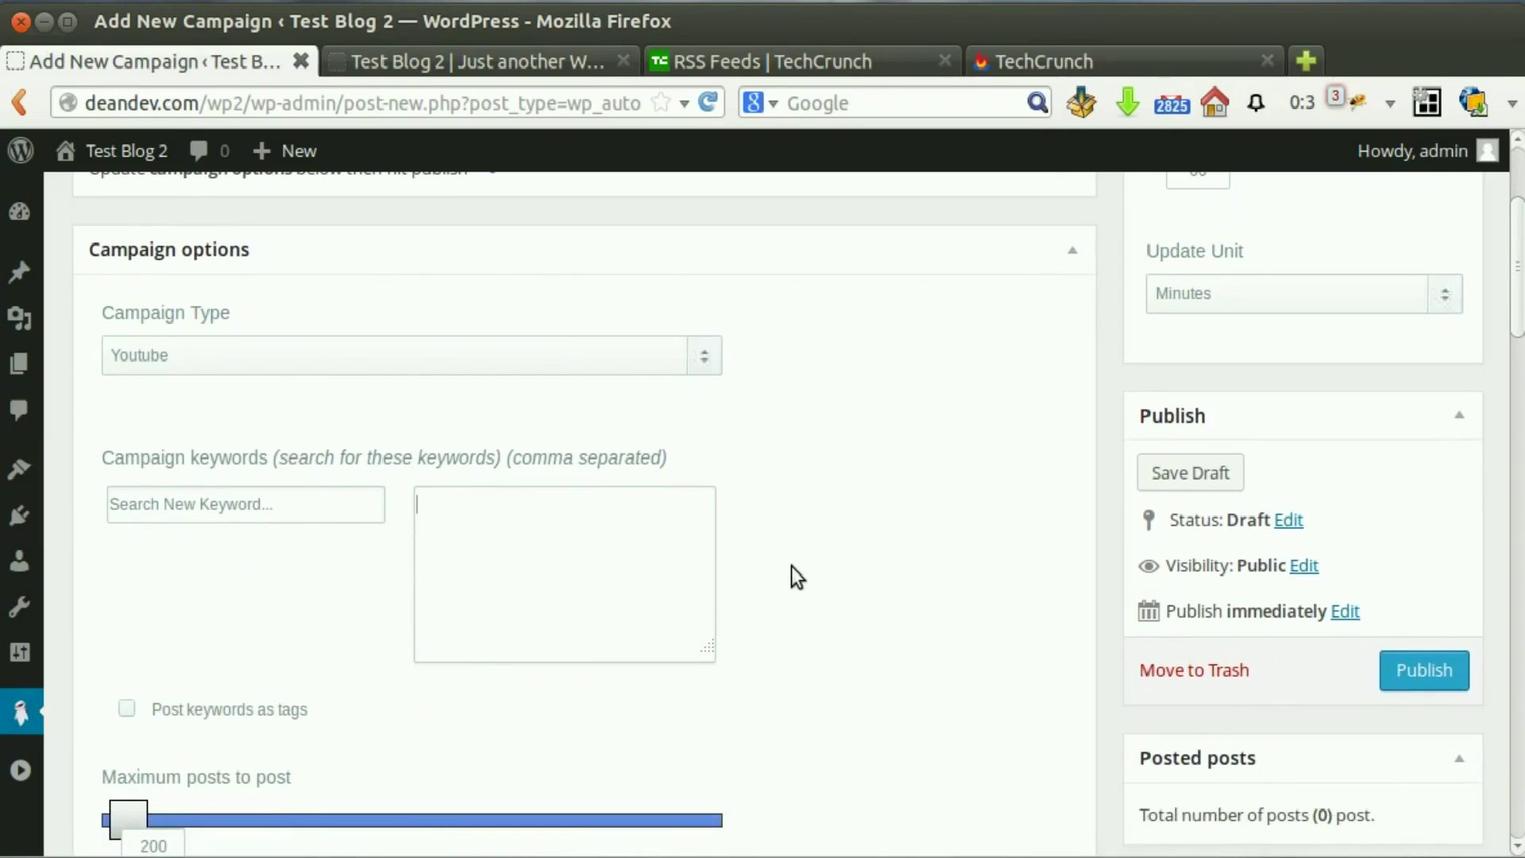
text(chicken recipe)
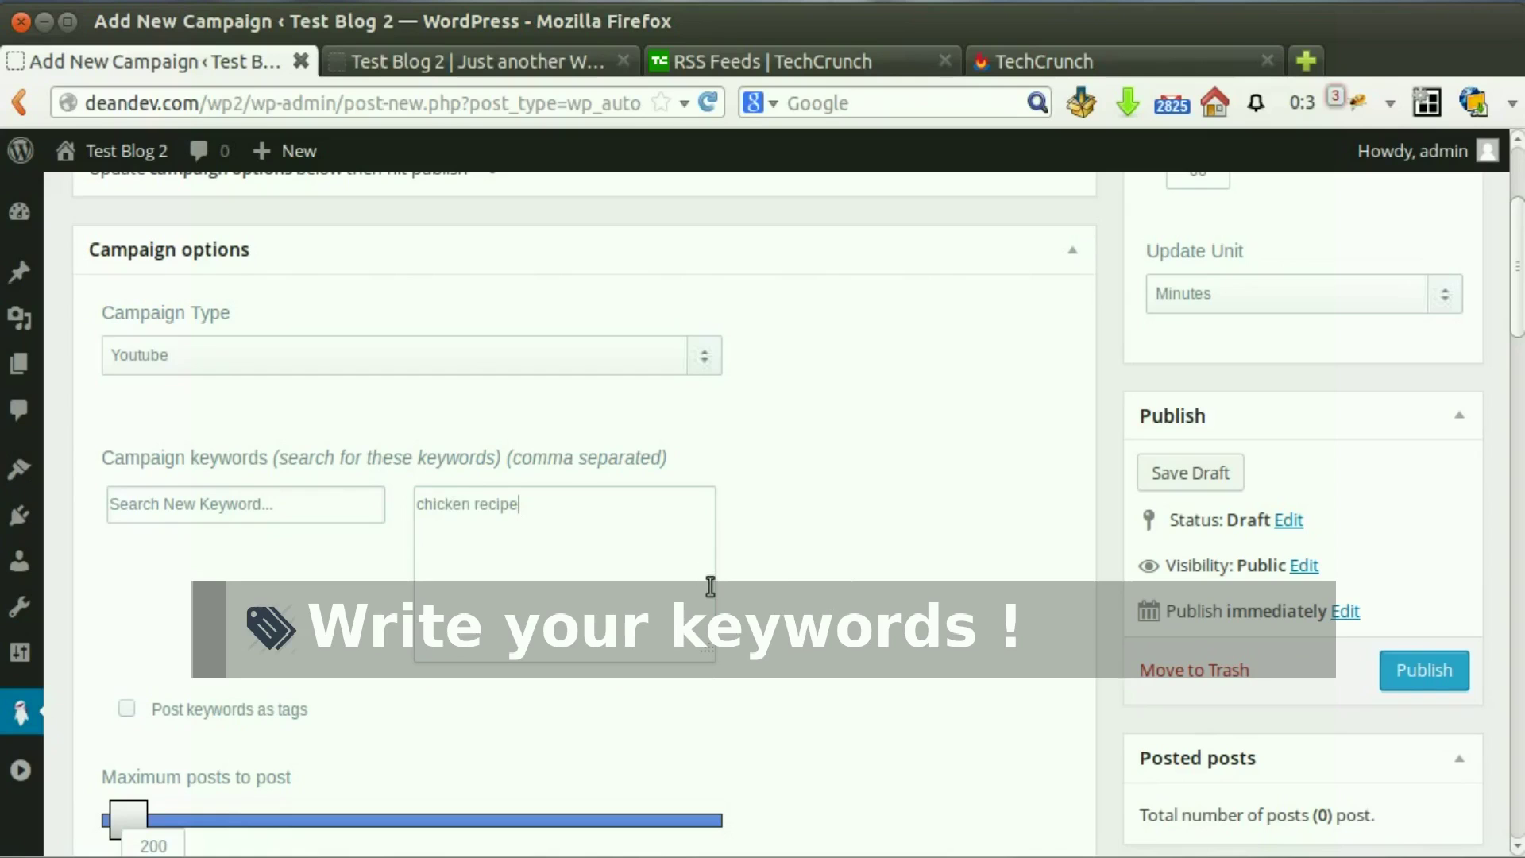
- Enable posting keywords as tags and set the Youtube campaign's maximum posts to 465
scroll(850, 488, down, 5)
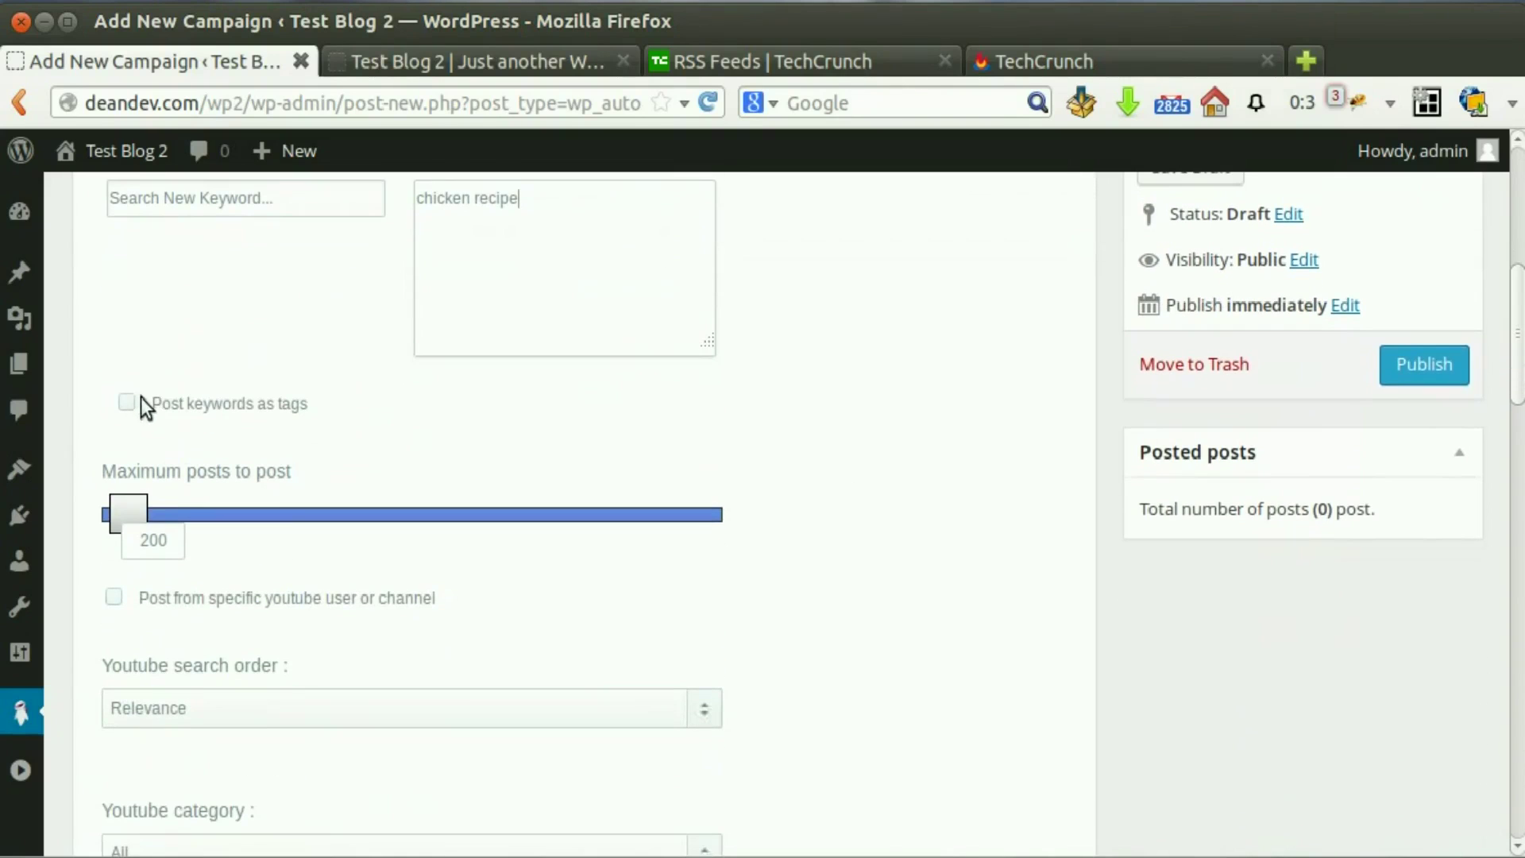
scroll(230, 410, down, 3)
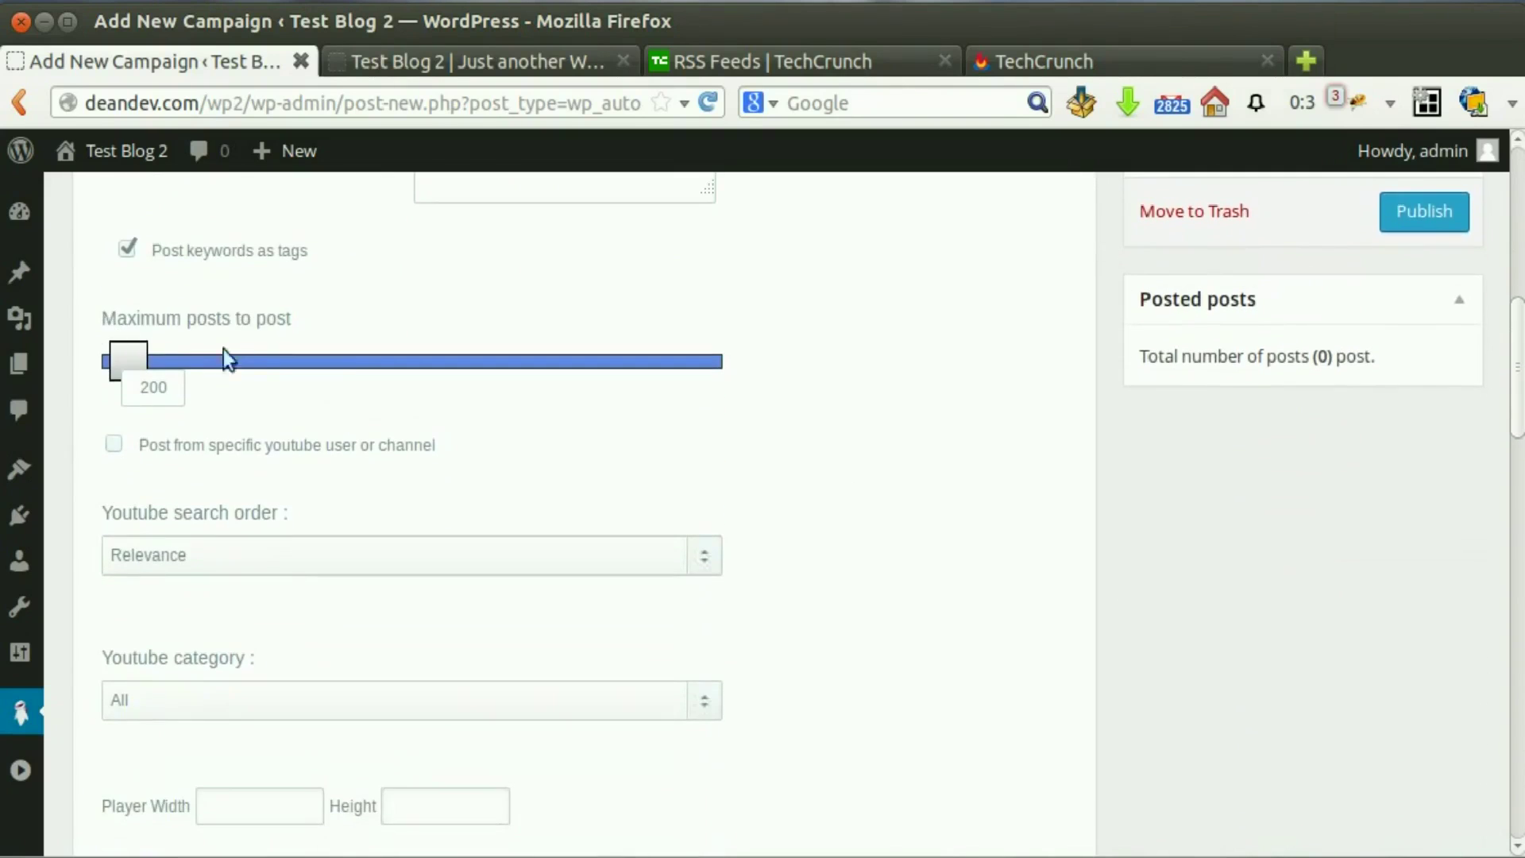
drag(141, 364, 137, 364)
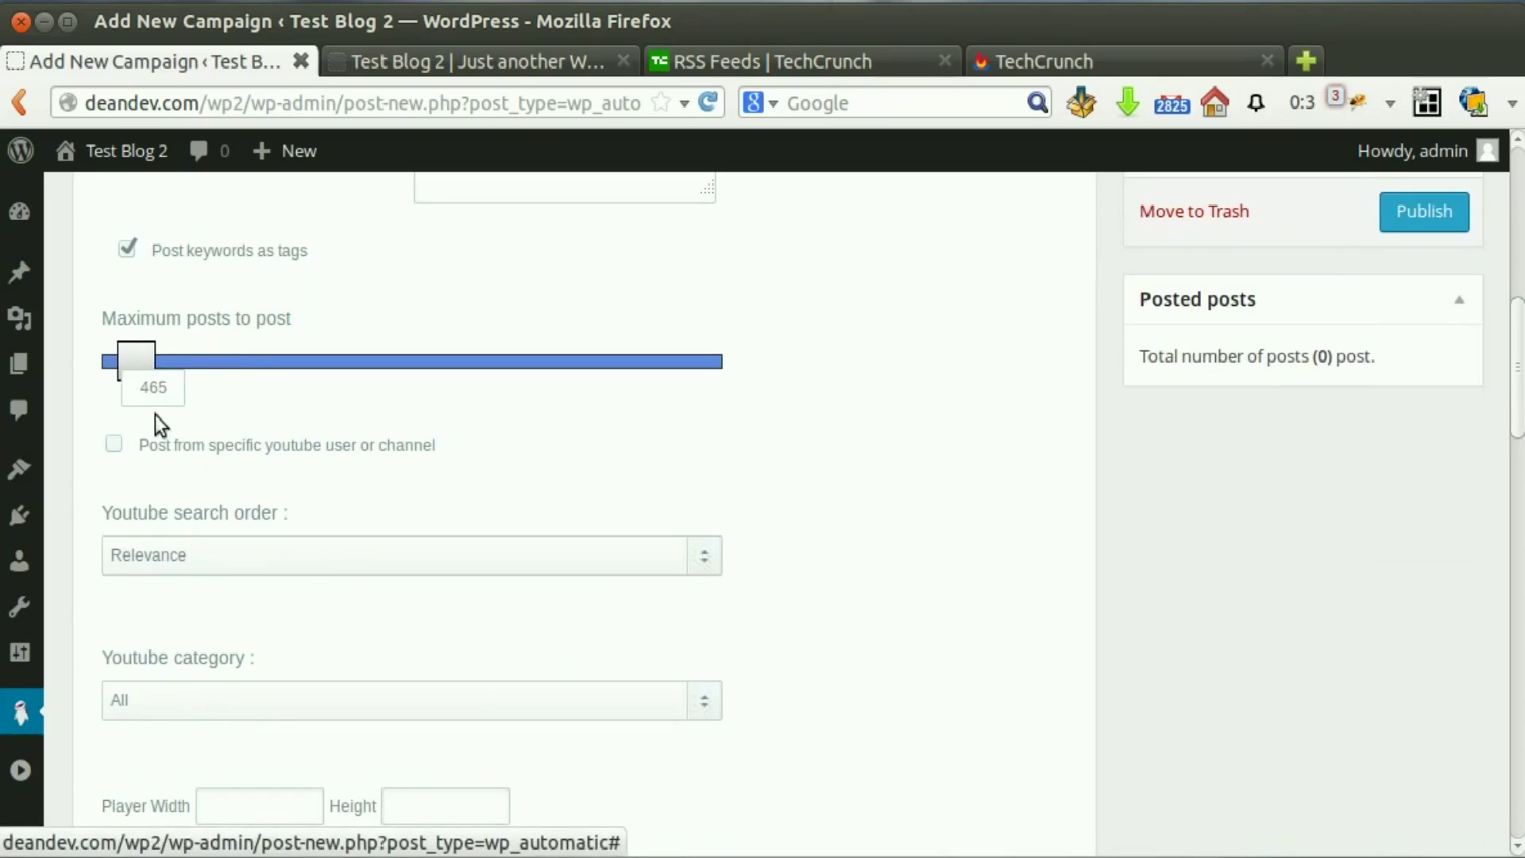
click(115, 445)
click(263, 524)
click(260, 524)
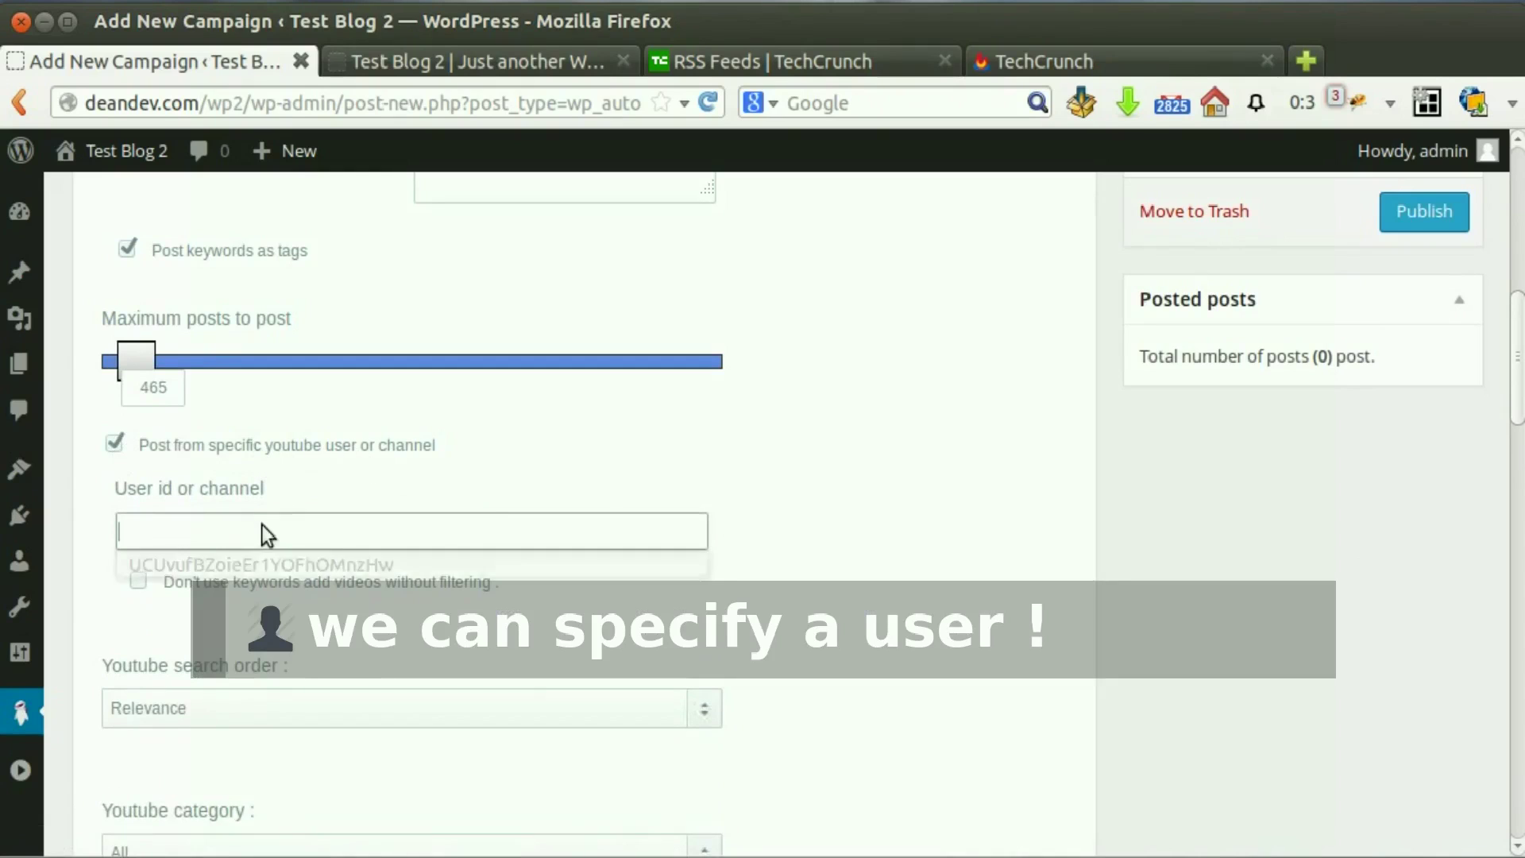
click(238, 488)
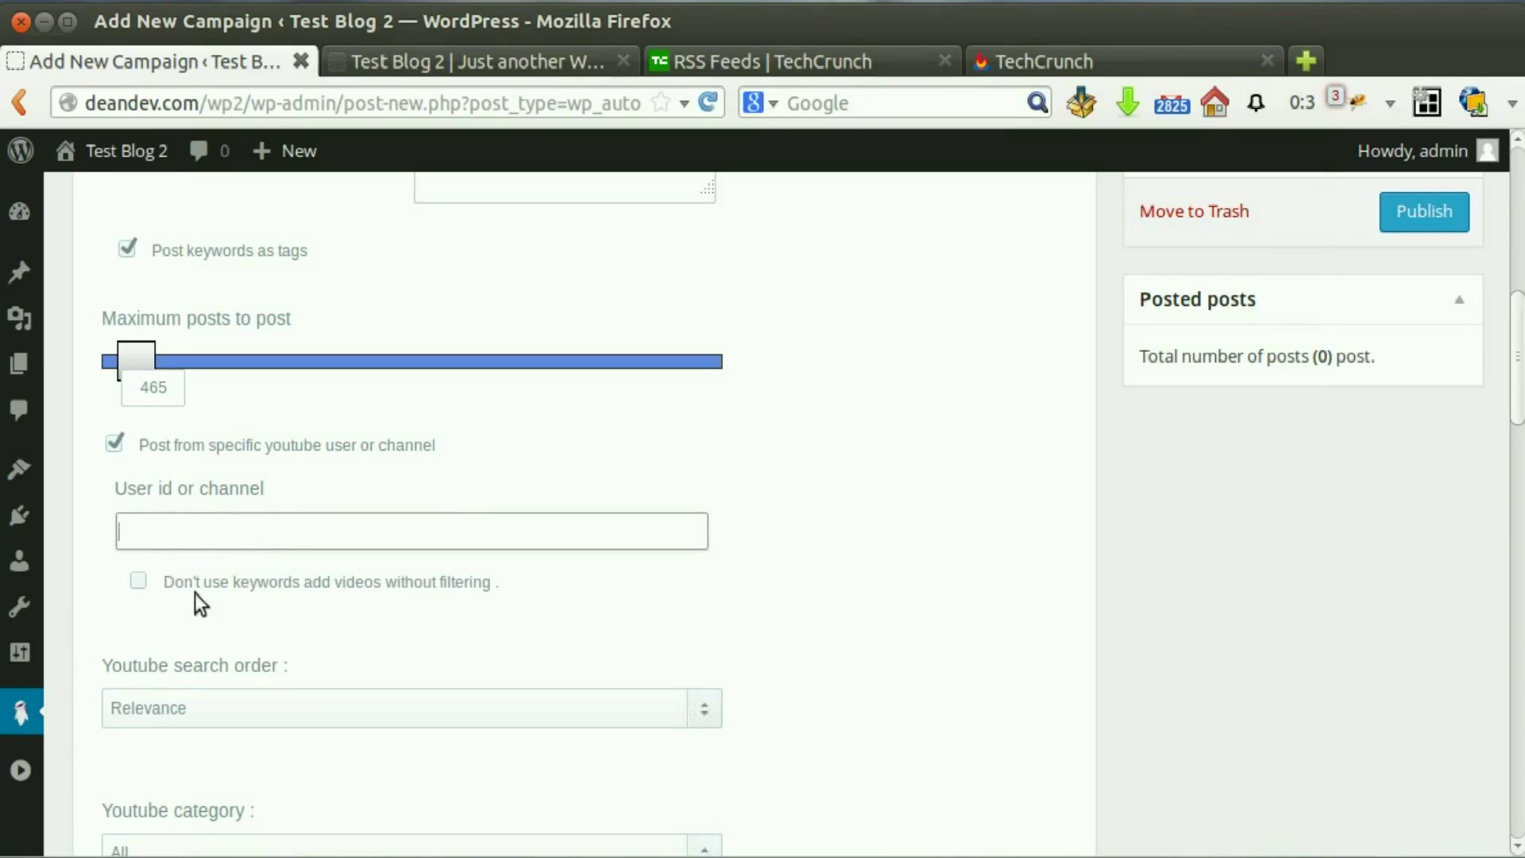
click(115, 443)
- Set the Youtube search order to Rating and keep All as the Youtube category
scroll(370, 453, down, 1)
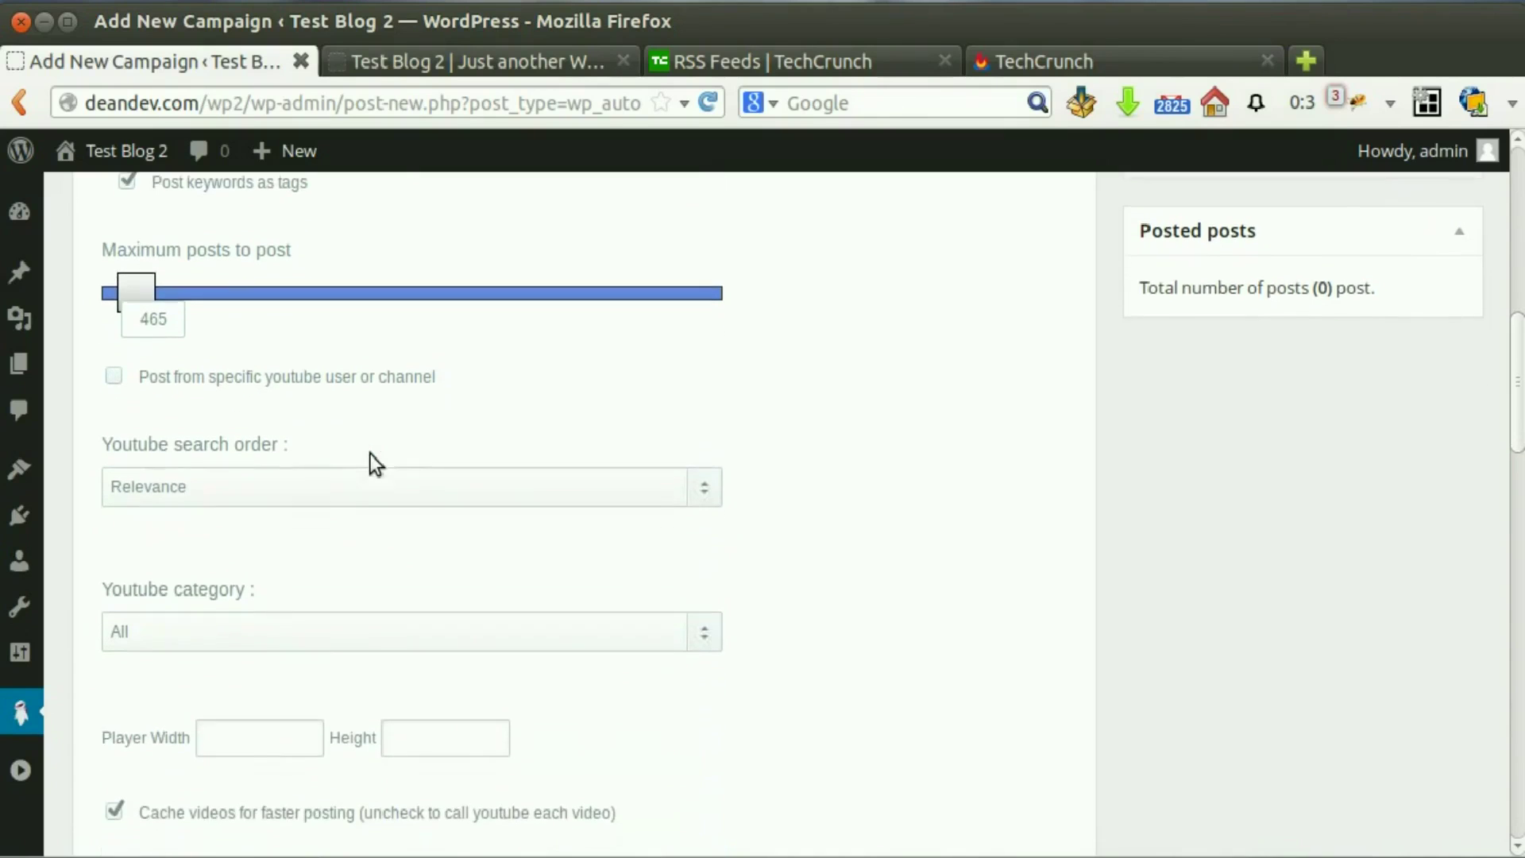
click(343, 480)
click(337, 570)
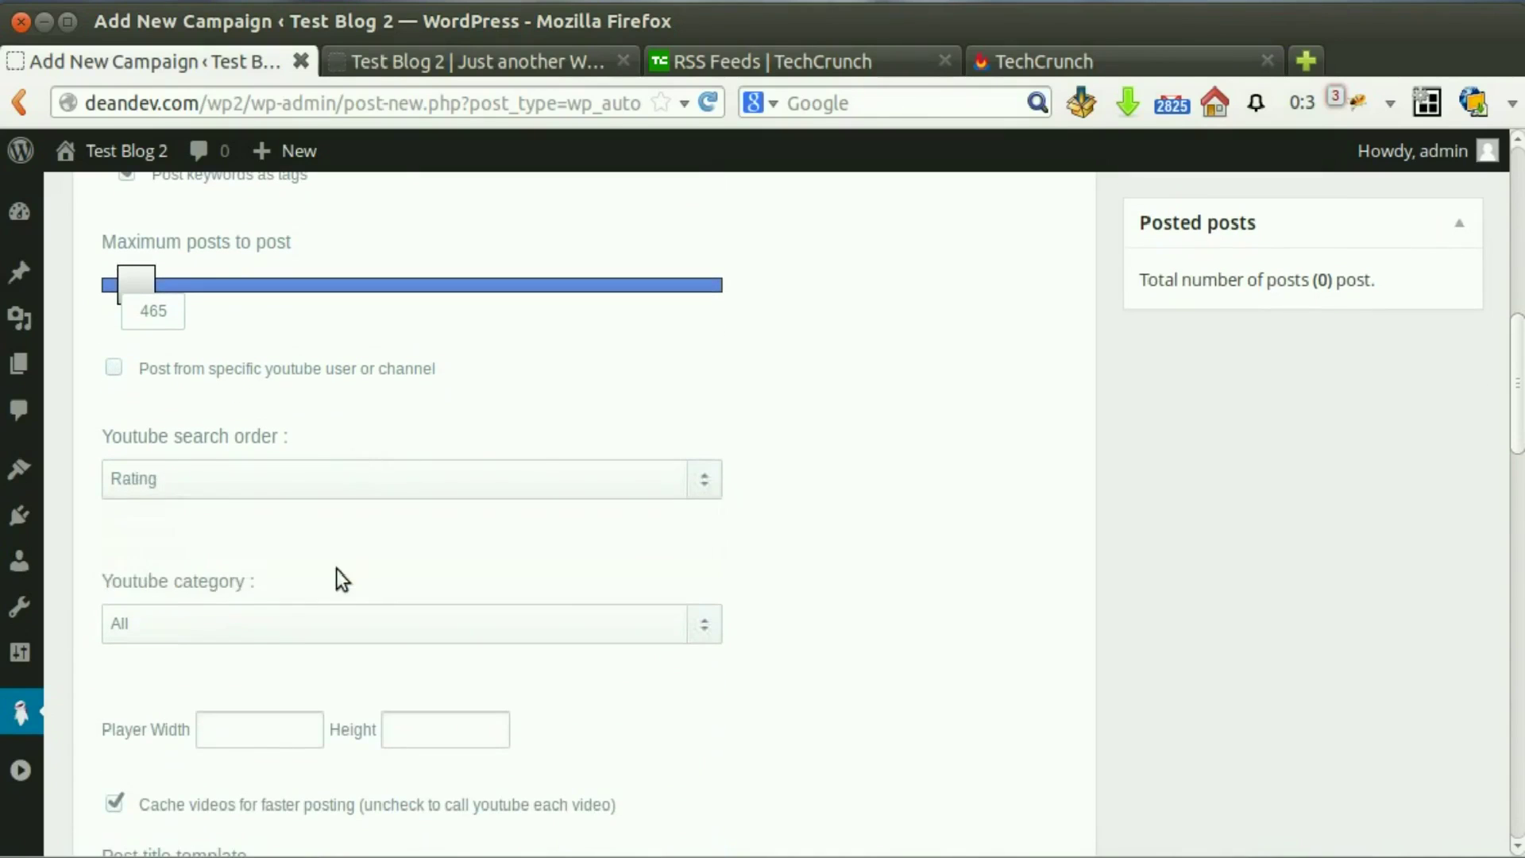
scroll(306, 525, down, 2)
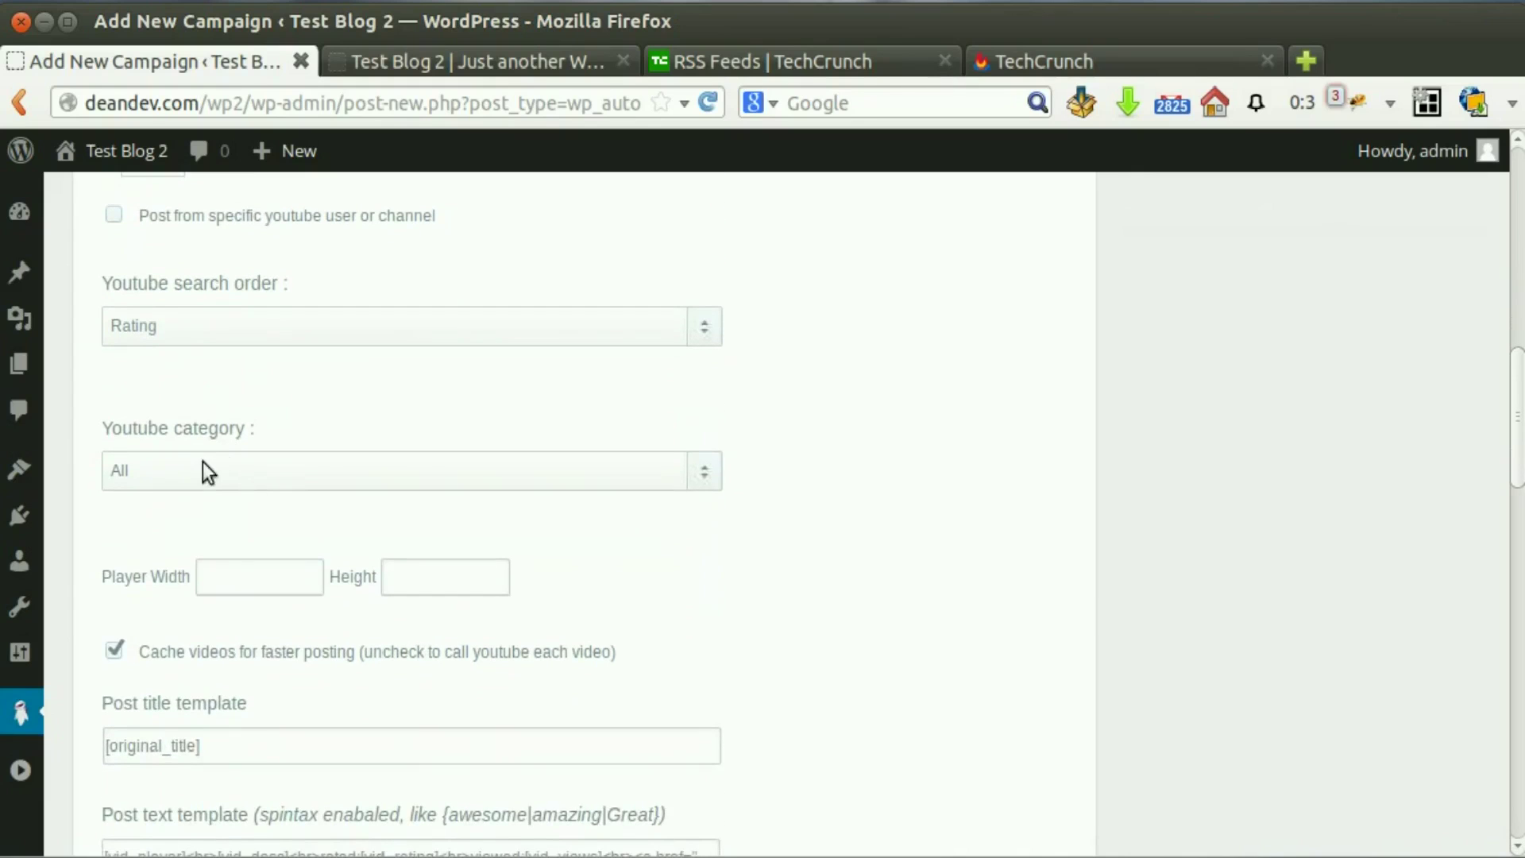
click(203, 464)
click(212, 470)
- Review the player size, post templates and remaining post options, and publish the Youtube campaign
scroll(199, 480, down, 1)
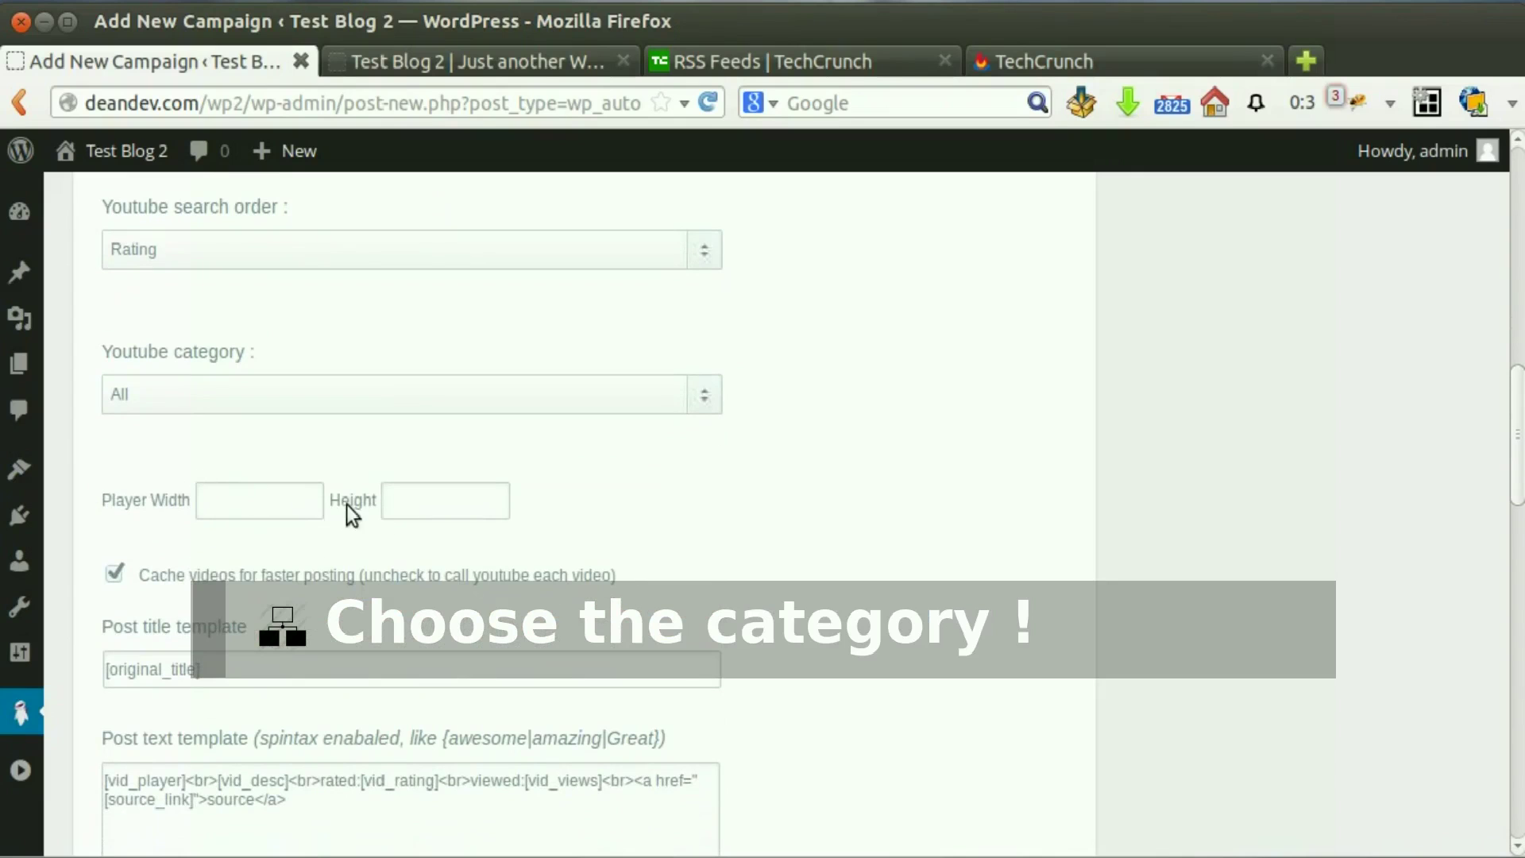
scroll(347, 504, down, 2)
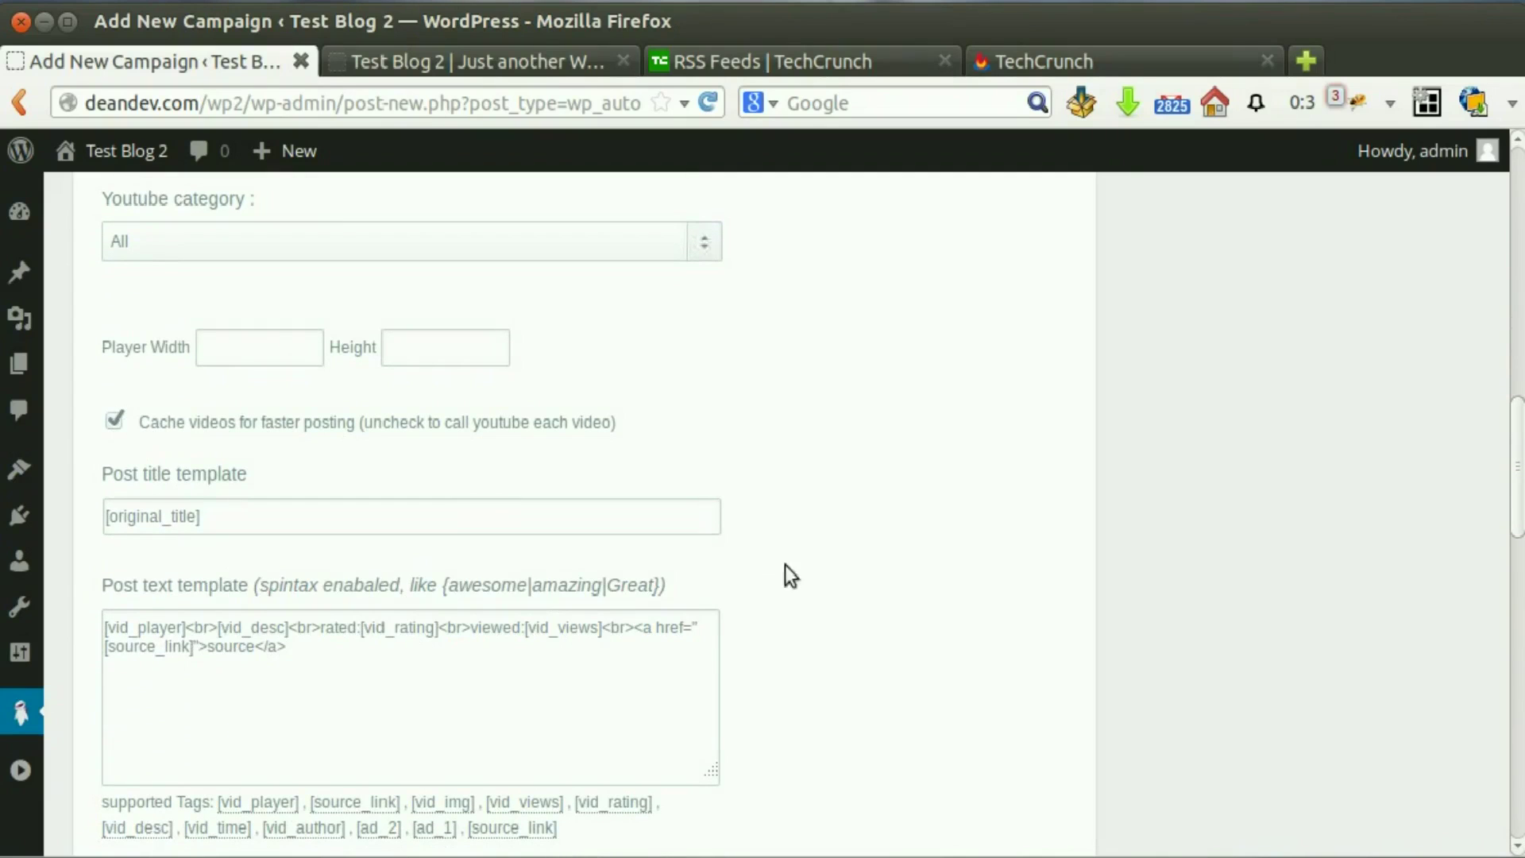
drag(1509, 461, 1492, 295)
click(1178, 596)
scroll(903, 670, down, 16)
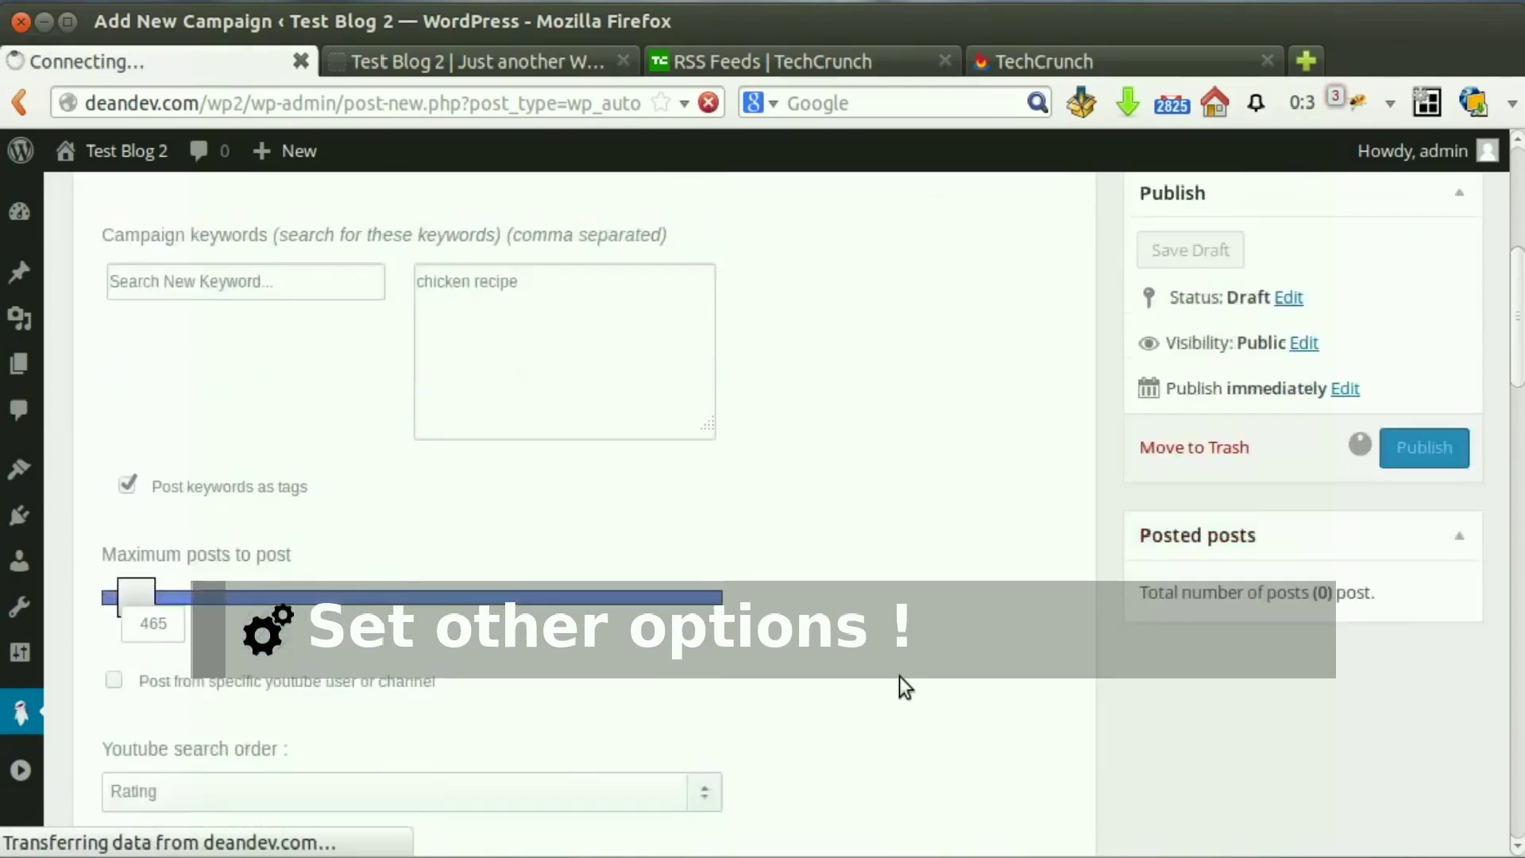
scroll(911, 644, down, 11)
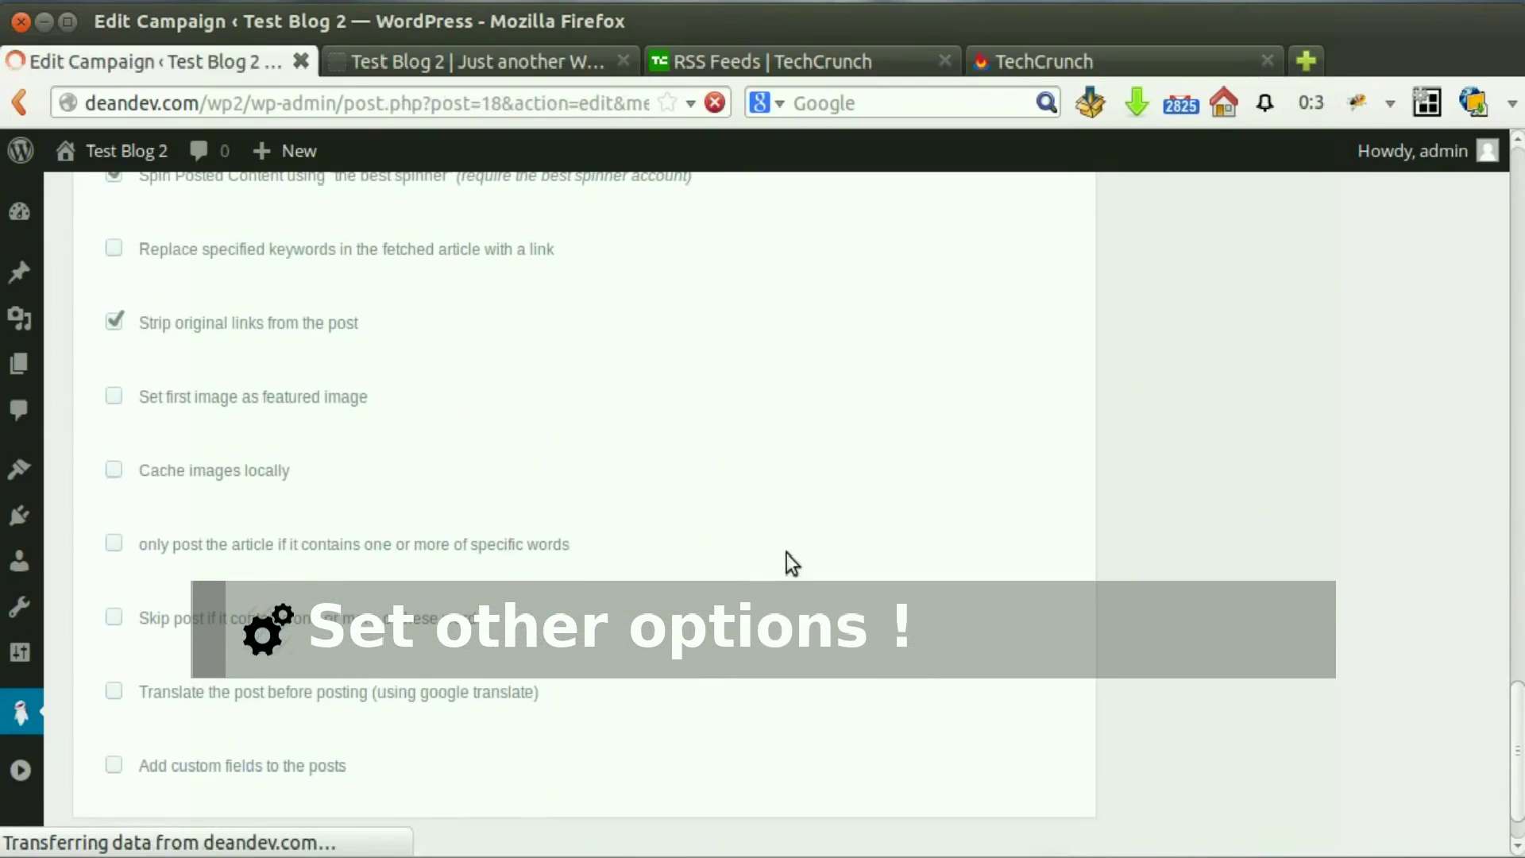
scroll(795, 562, up, 15)
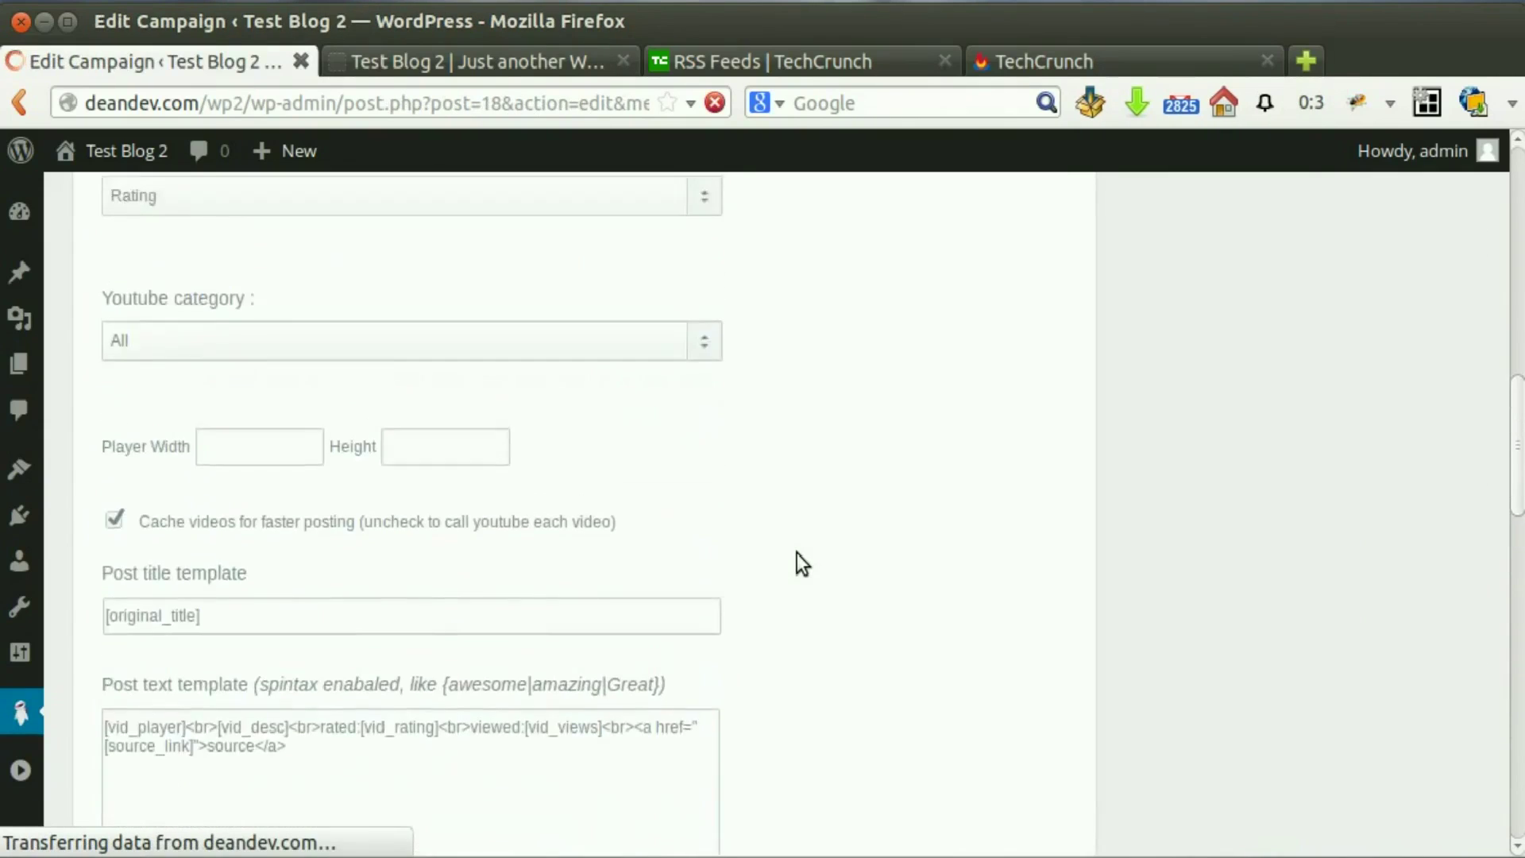
- Run the published Youtube campaign for the "chicken recipe" keyword
scroll(798, 553, up, 10)
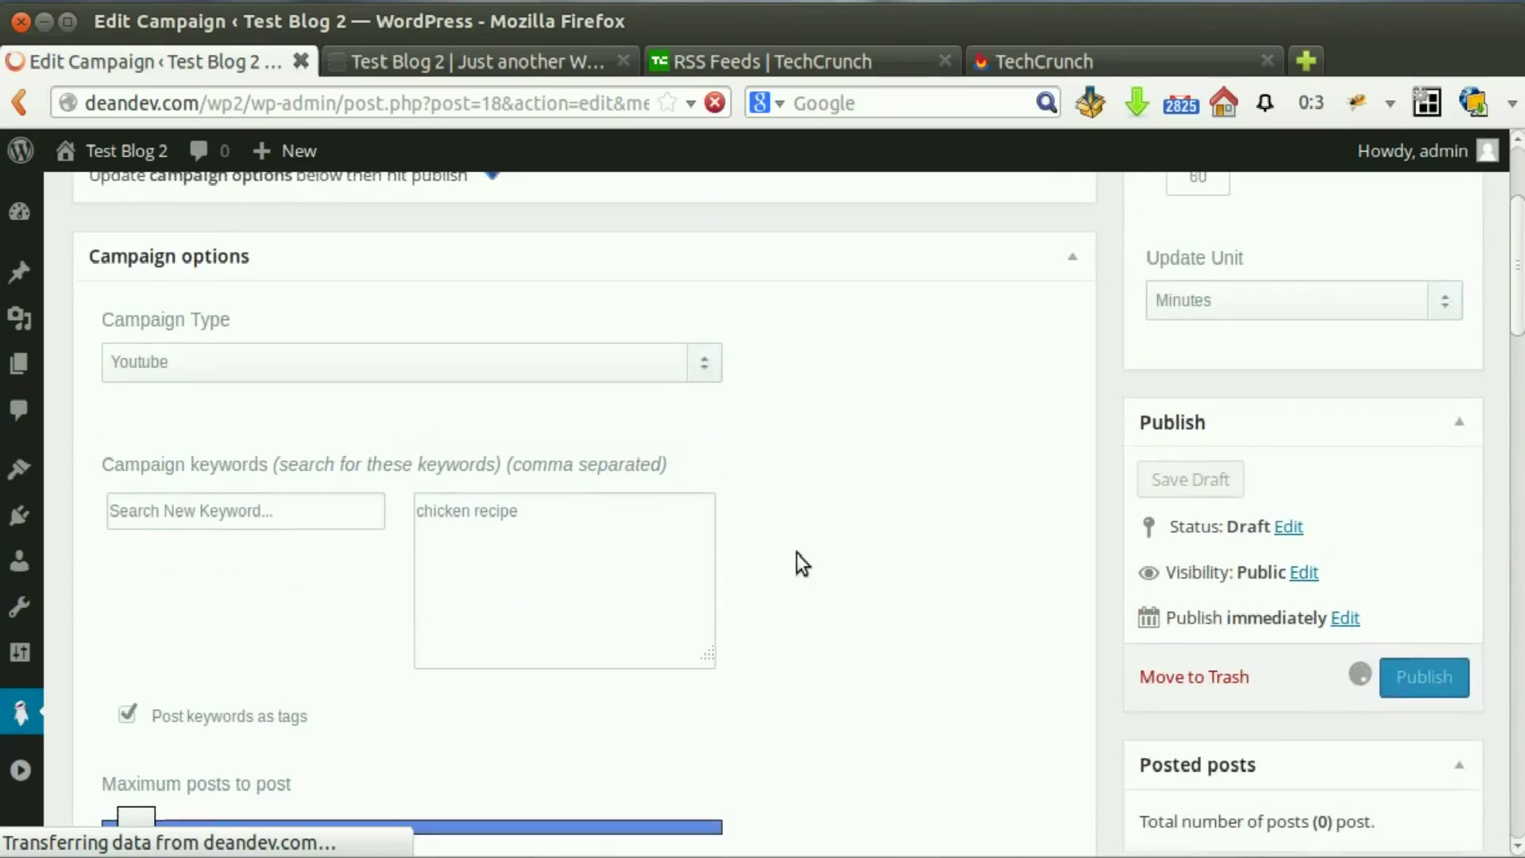
scroll(798, 553, up, 5)
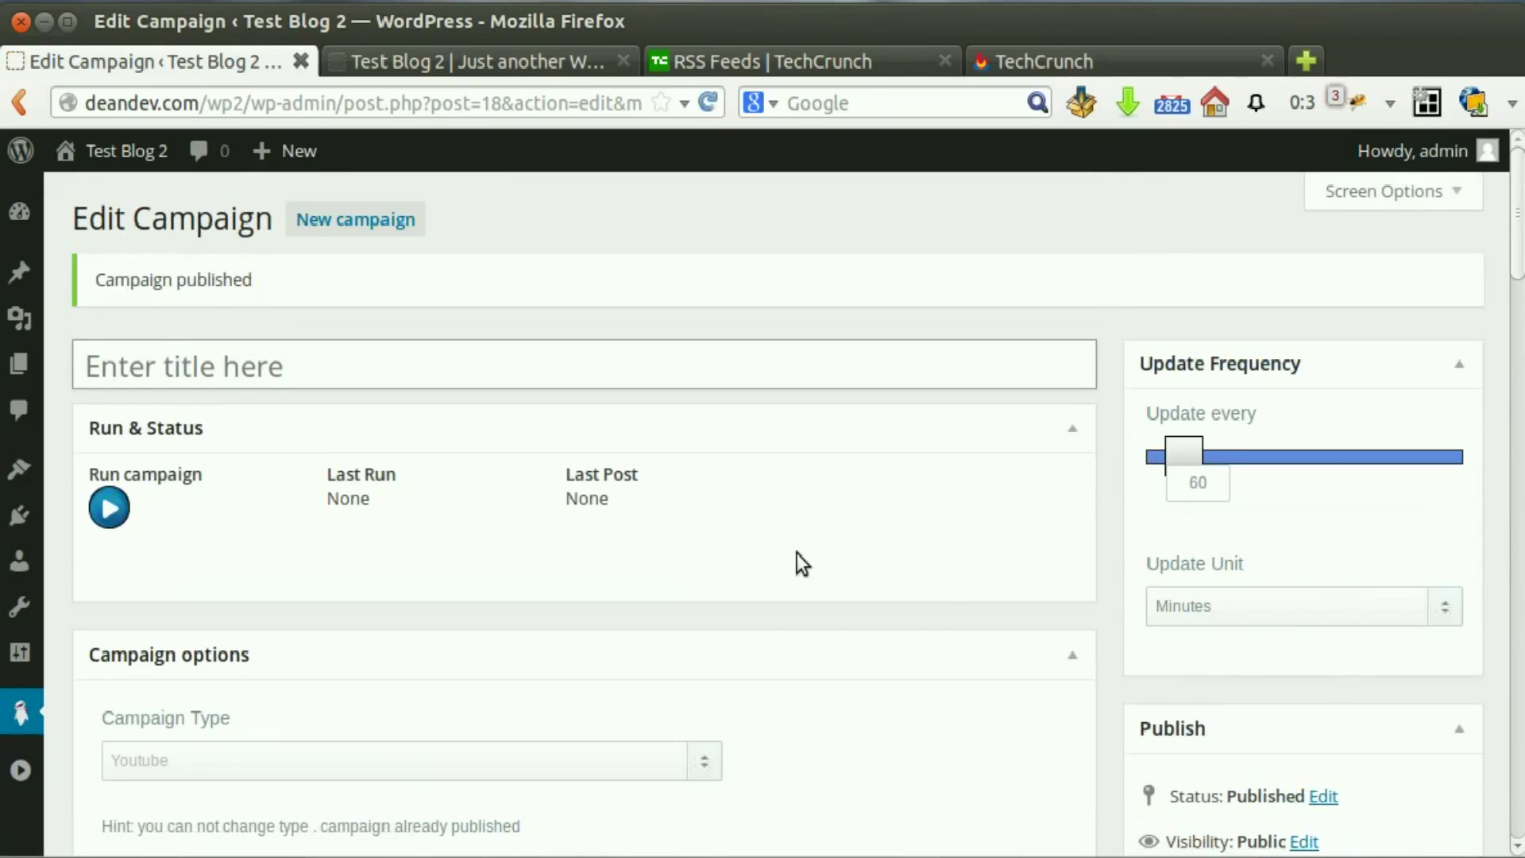
click(119, 510)
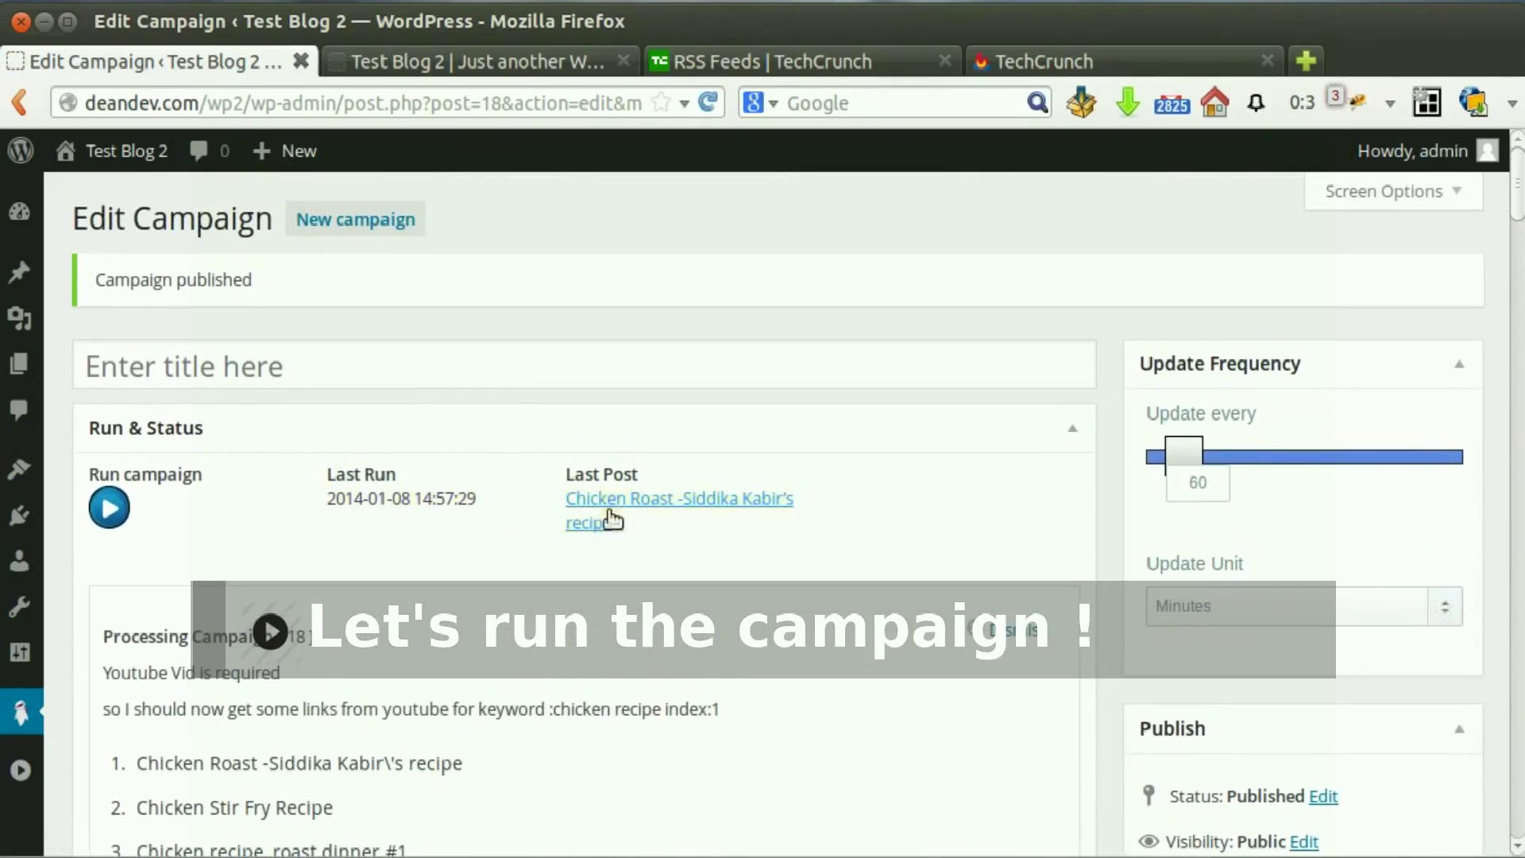
- Open the Youtube campaign's last post in a separate tab, review its title, video, rating and tag, and close it
click(671, 512)
middle_click(676, 512)
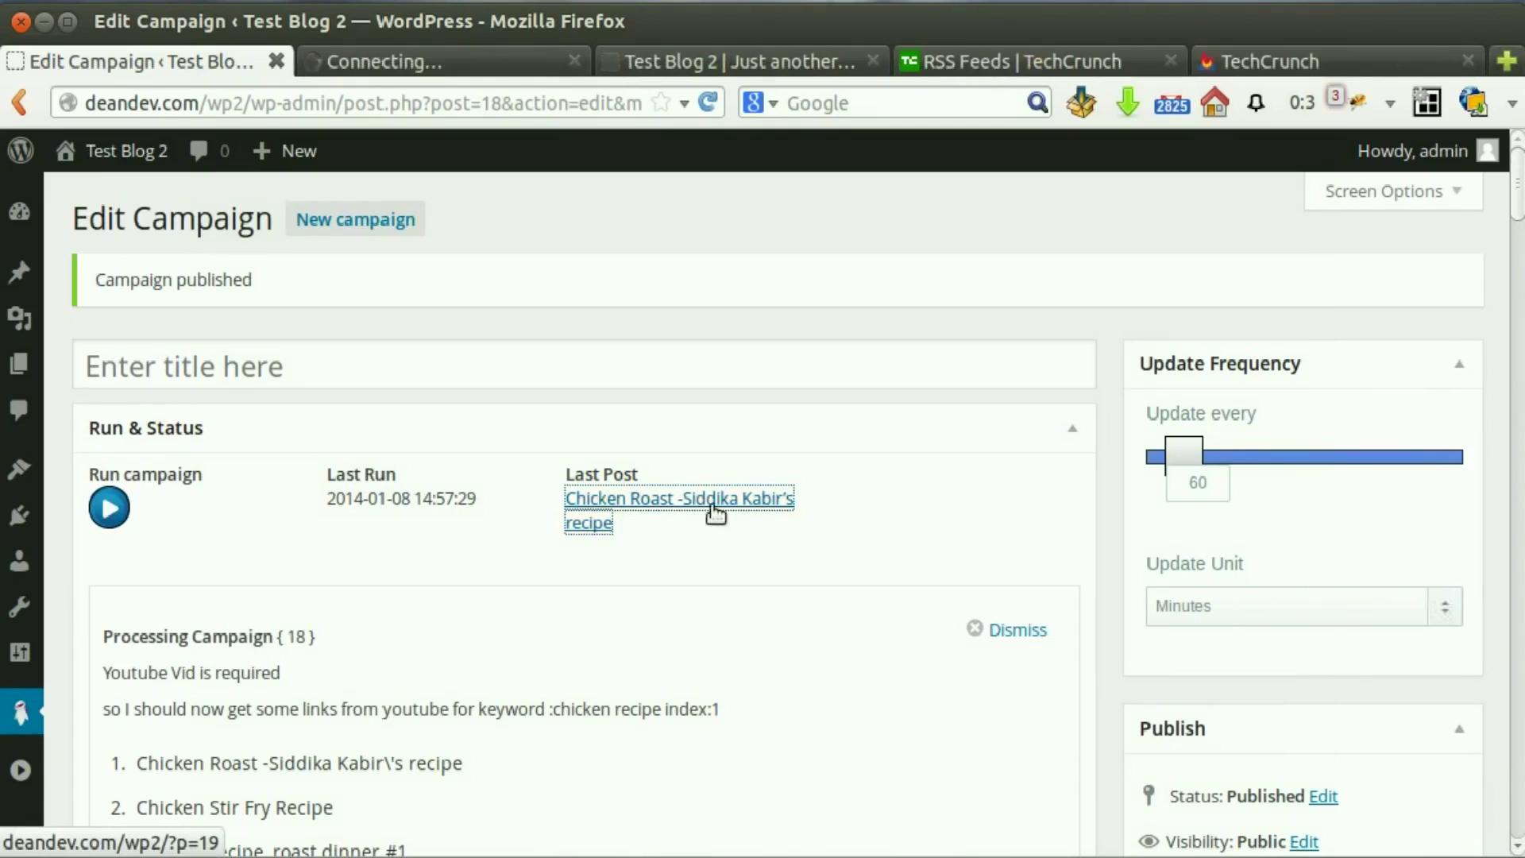
click(437, 62)
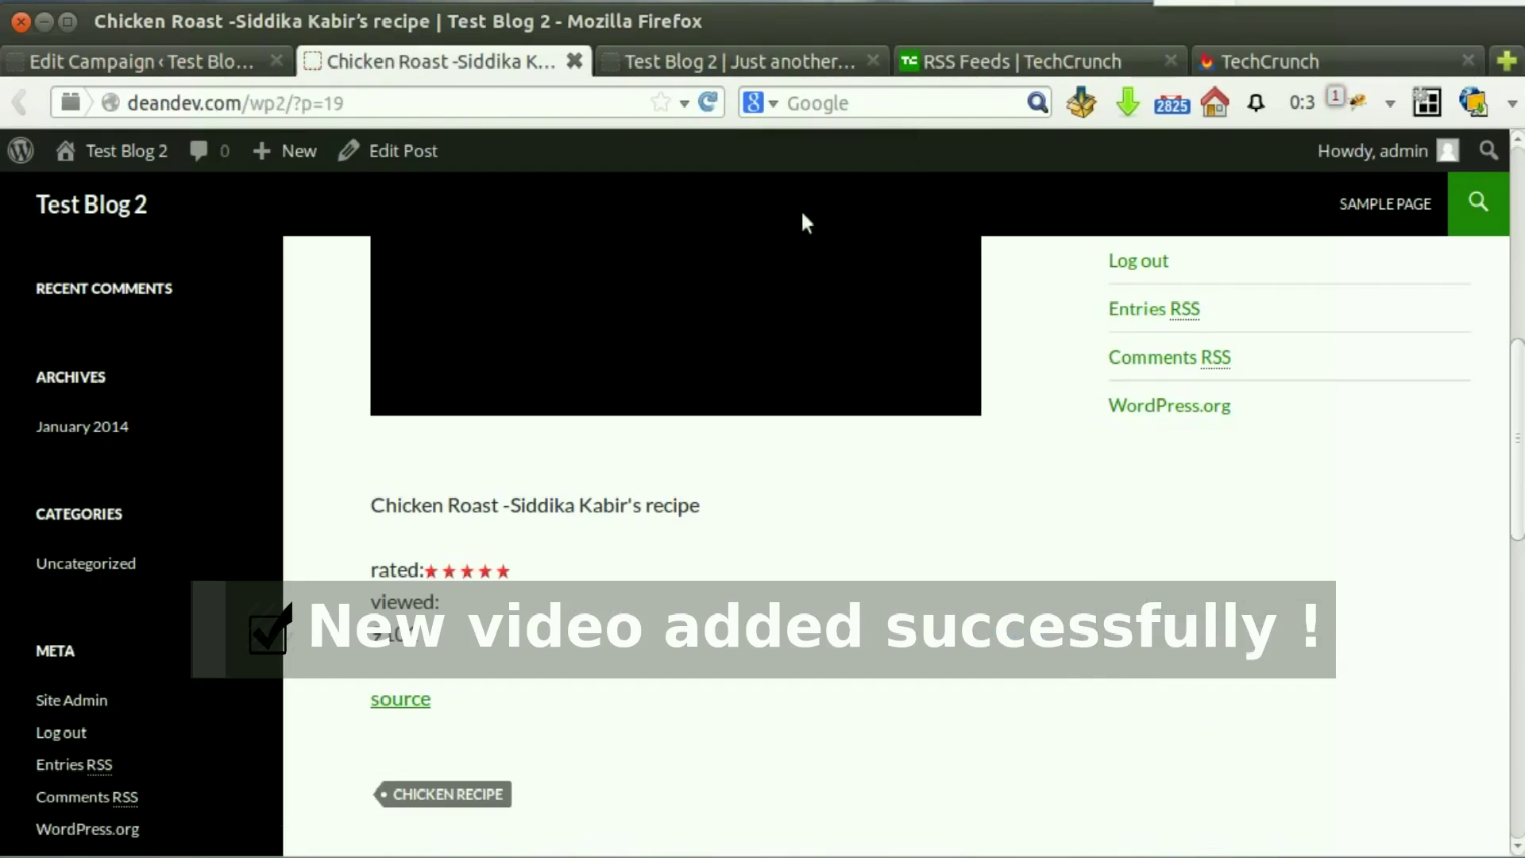
scroll(1004, 344, up, 5)
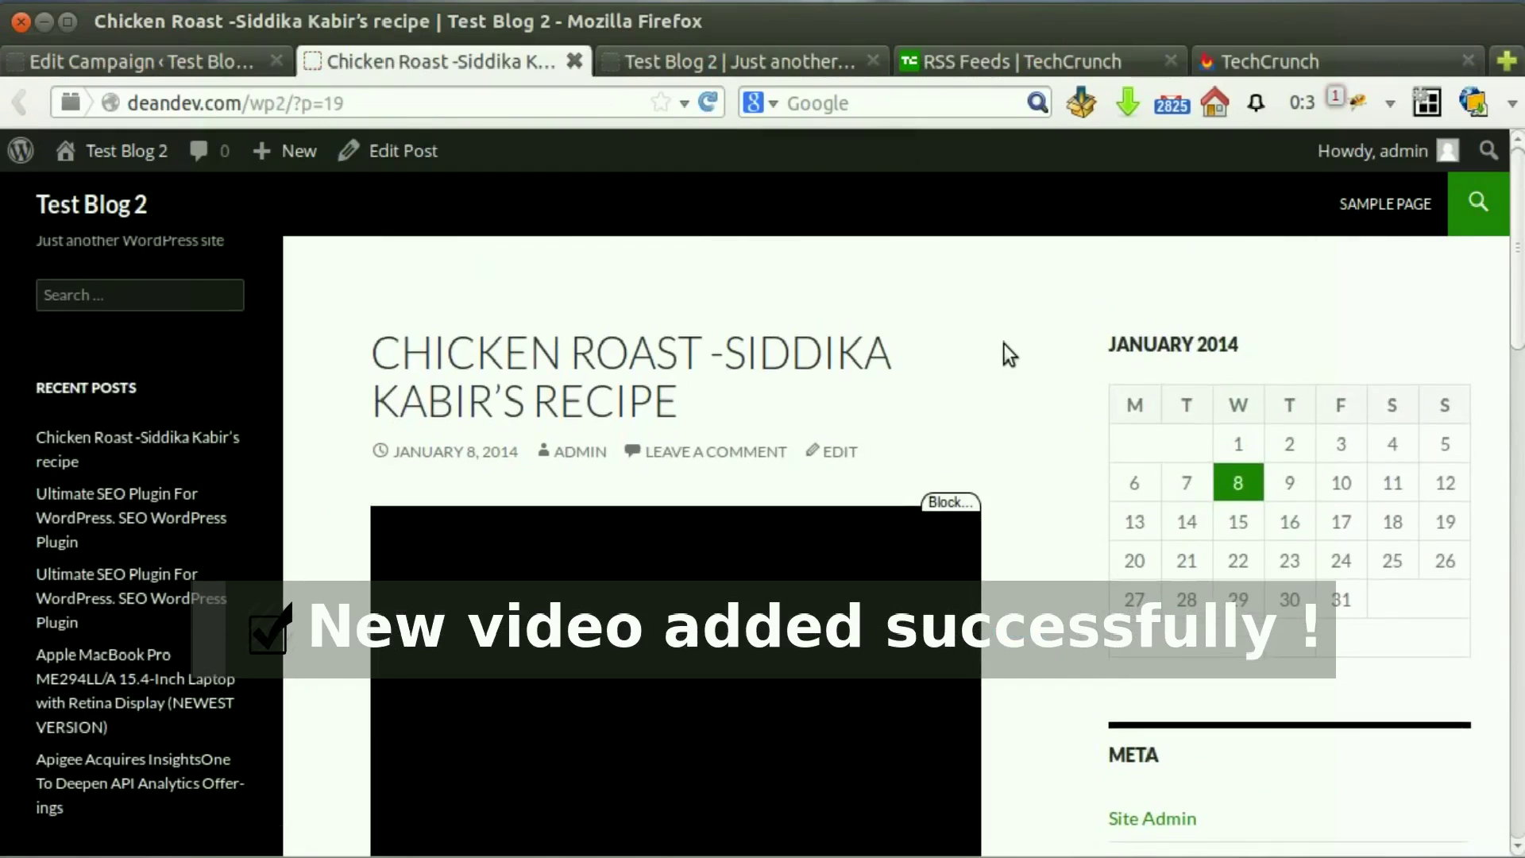
scroll(646, 457, down, 2)
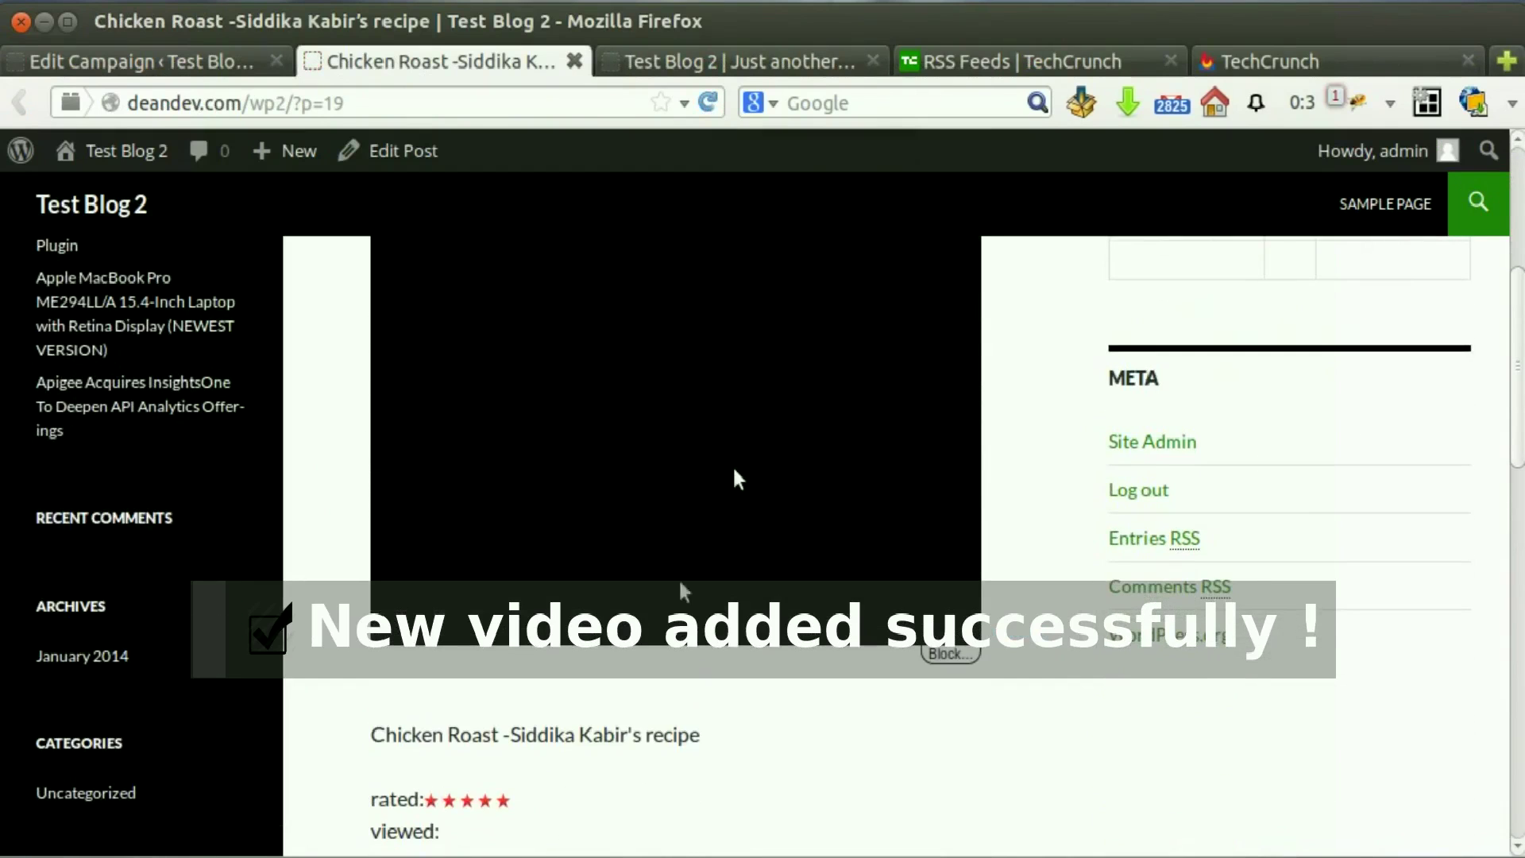
scroll(732, 465, down, 2)
scroll(733, 465, up, 1)
scroll(734, 478, up, 10)
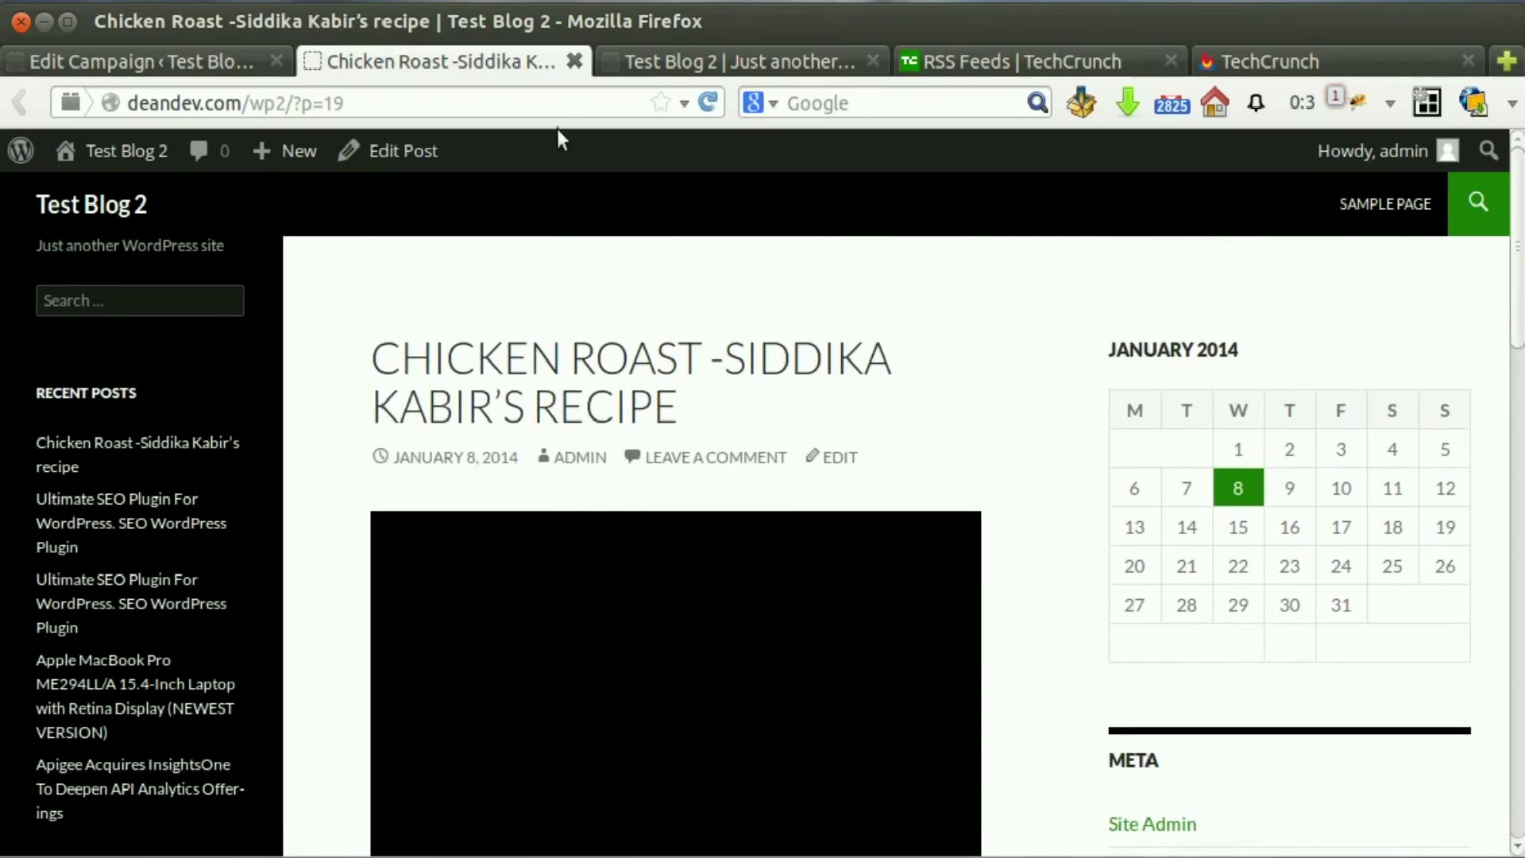
click(573, 66)
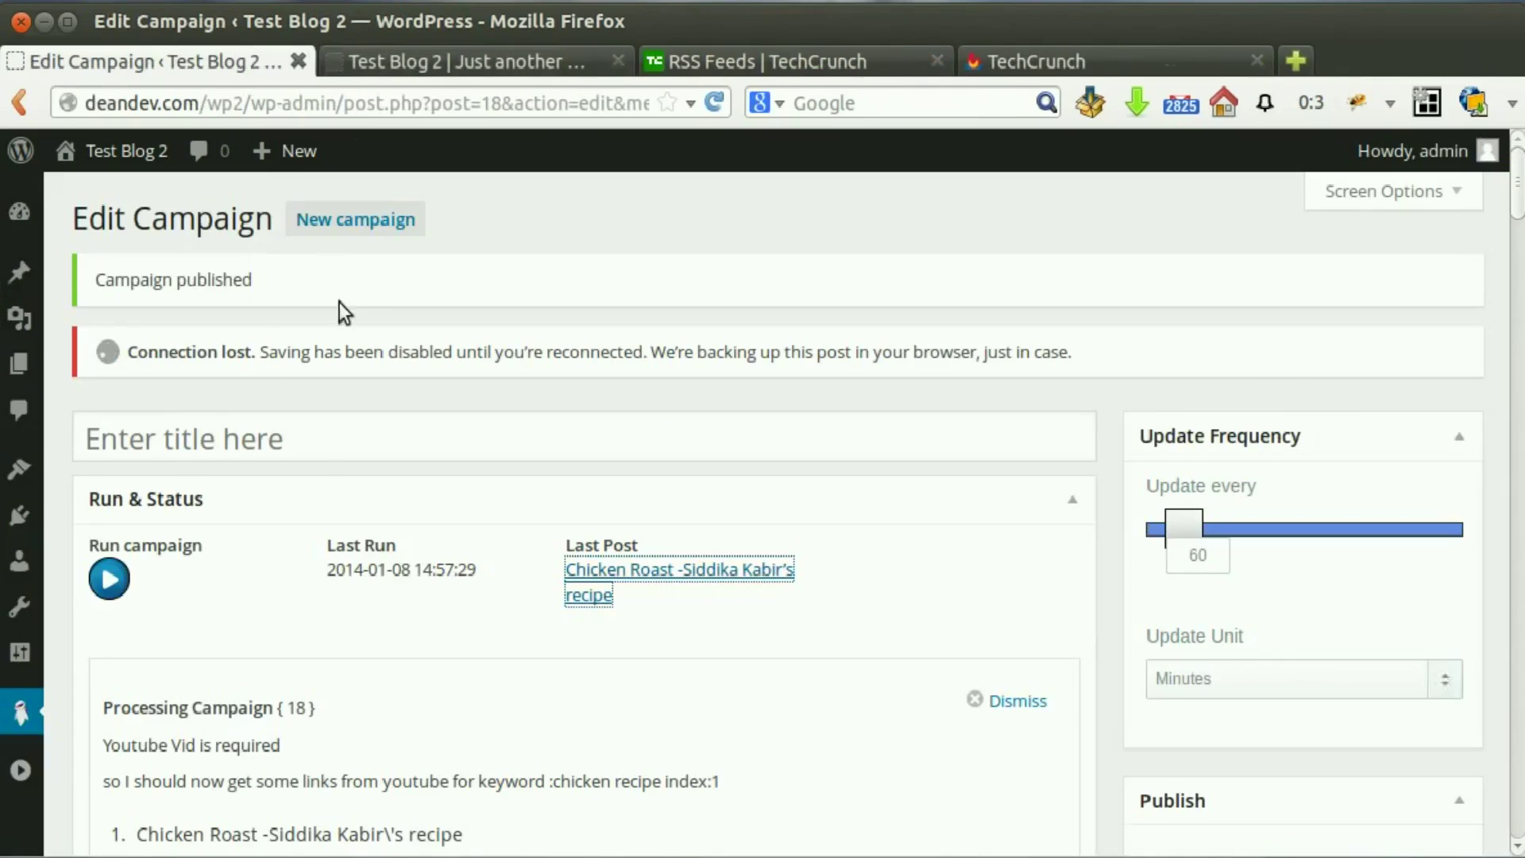
- Dismiss the Youtube campaign's processing log
scroll(348, 317, down, 1)
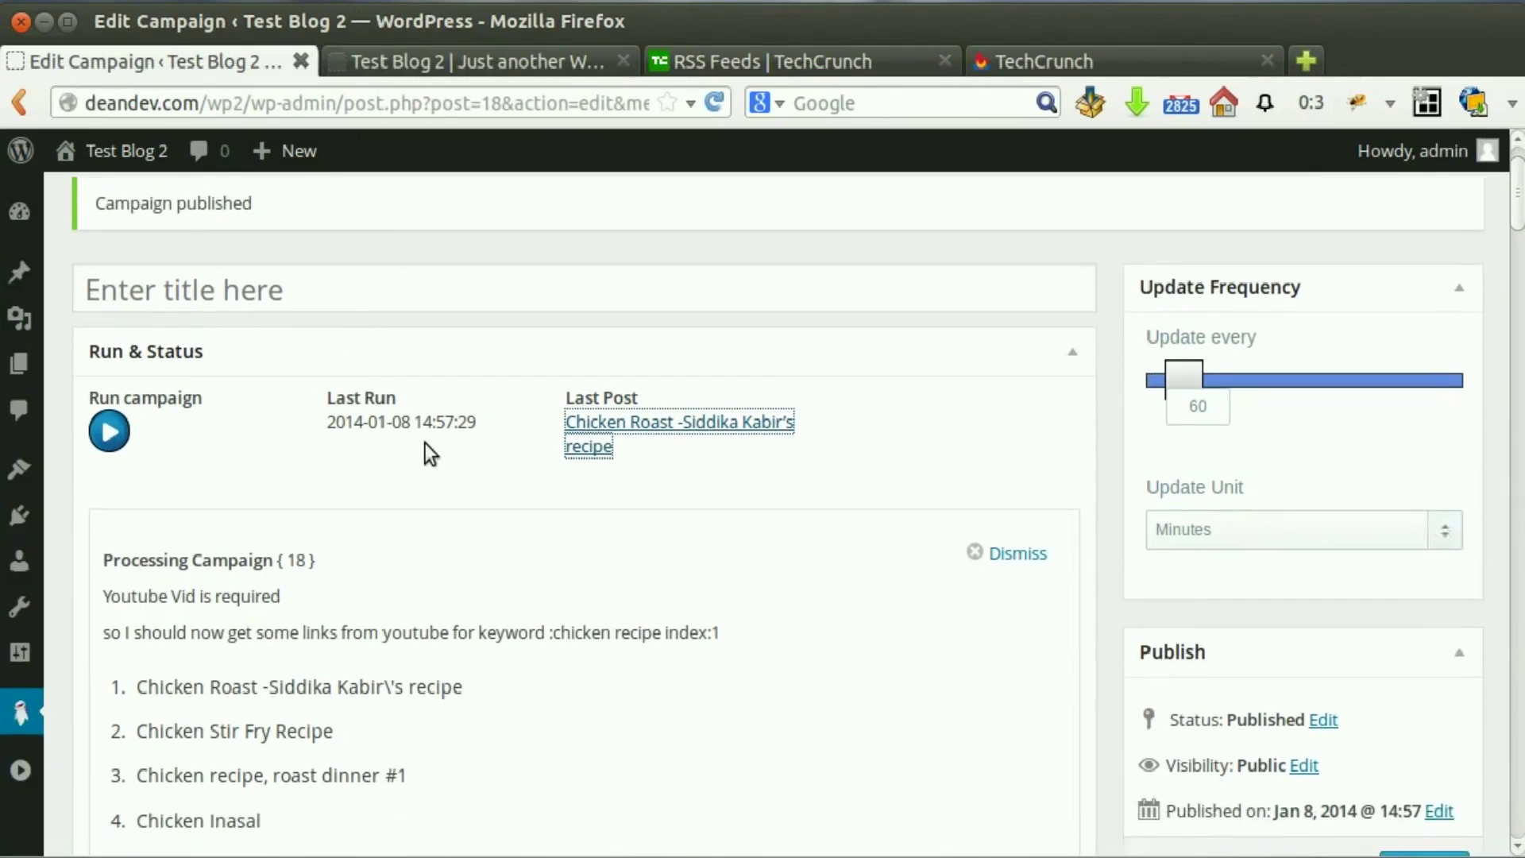
click(1011, 553)
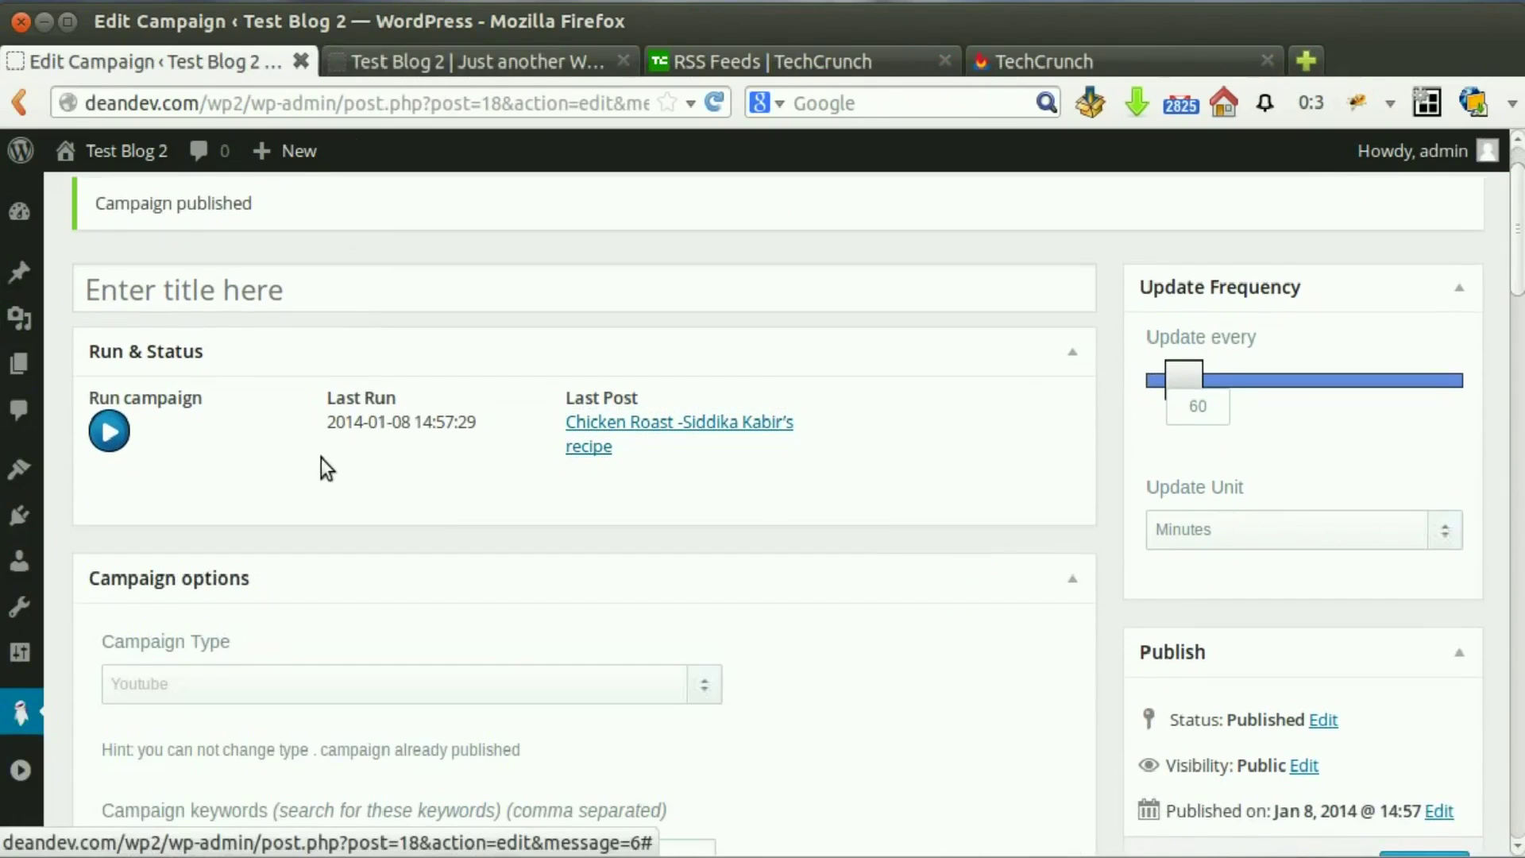
scroll(326, 469, up, 2)
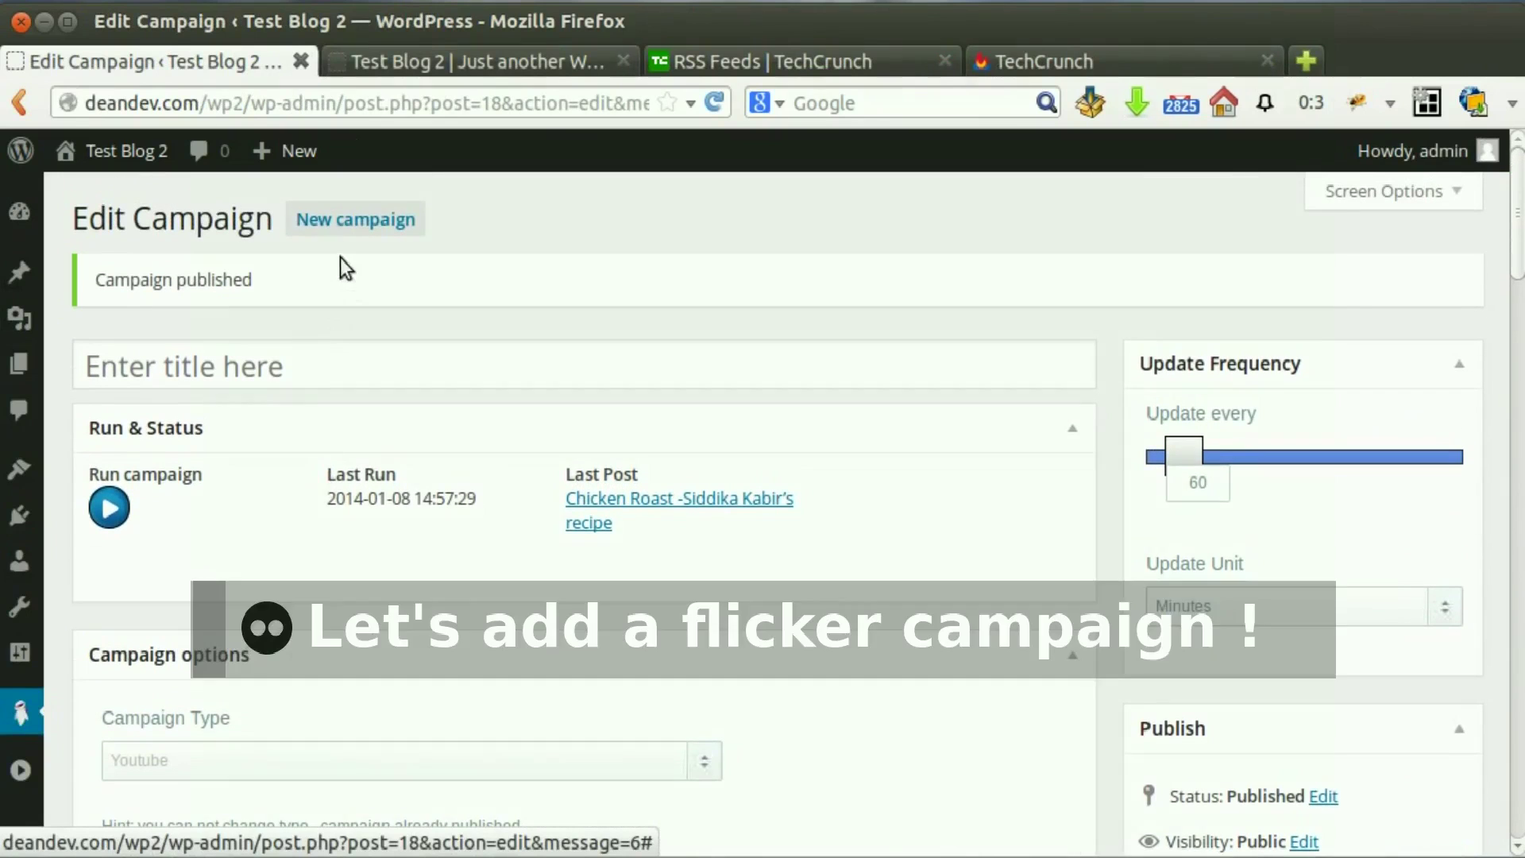
- Create a new campaign and set its type to Flicker
click(342, 228)
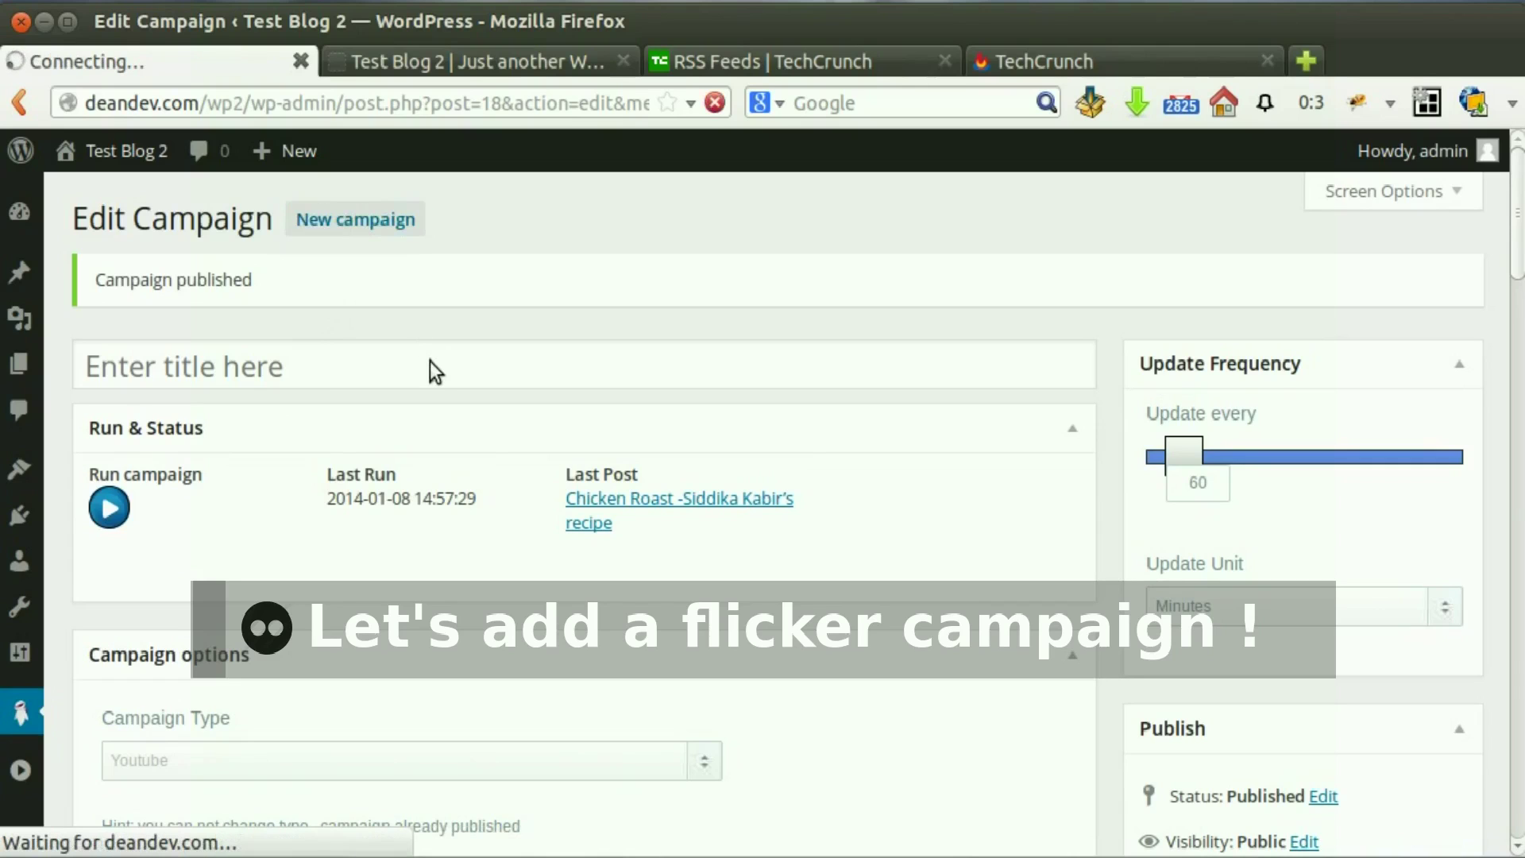
scroll(428, 359, down, 2)
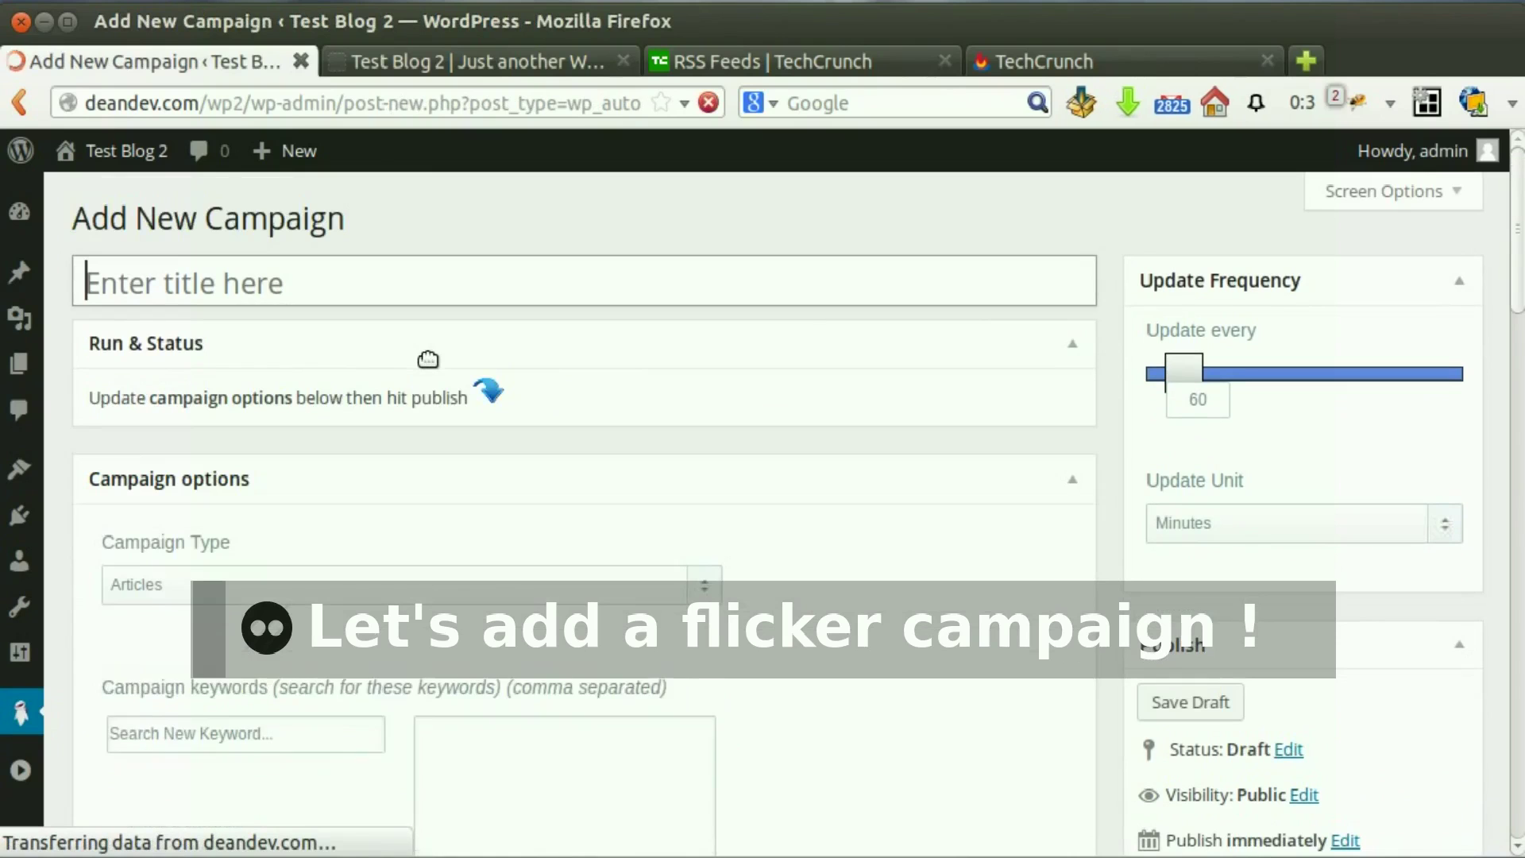
scroll(428, 359, down, 4)
click(421, 432)
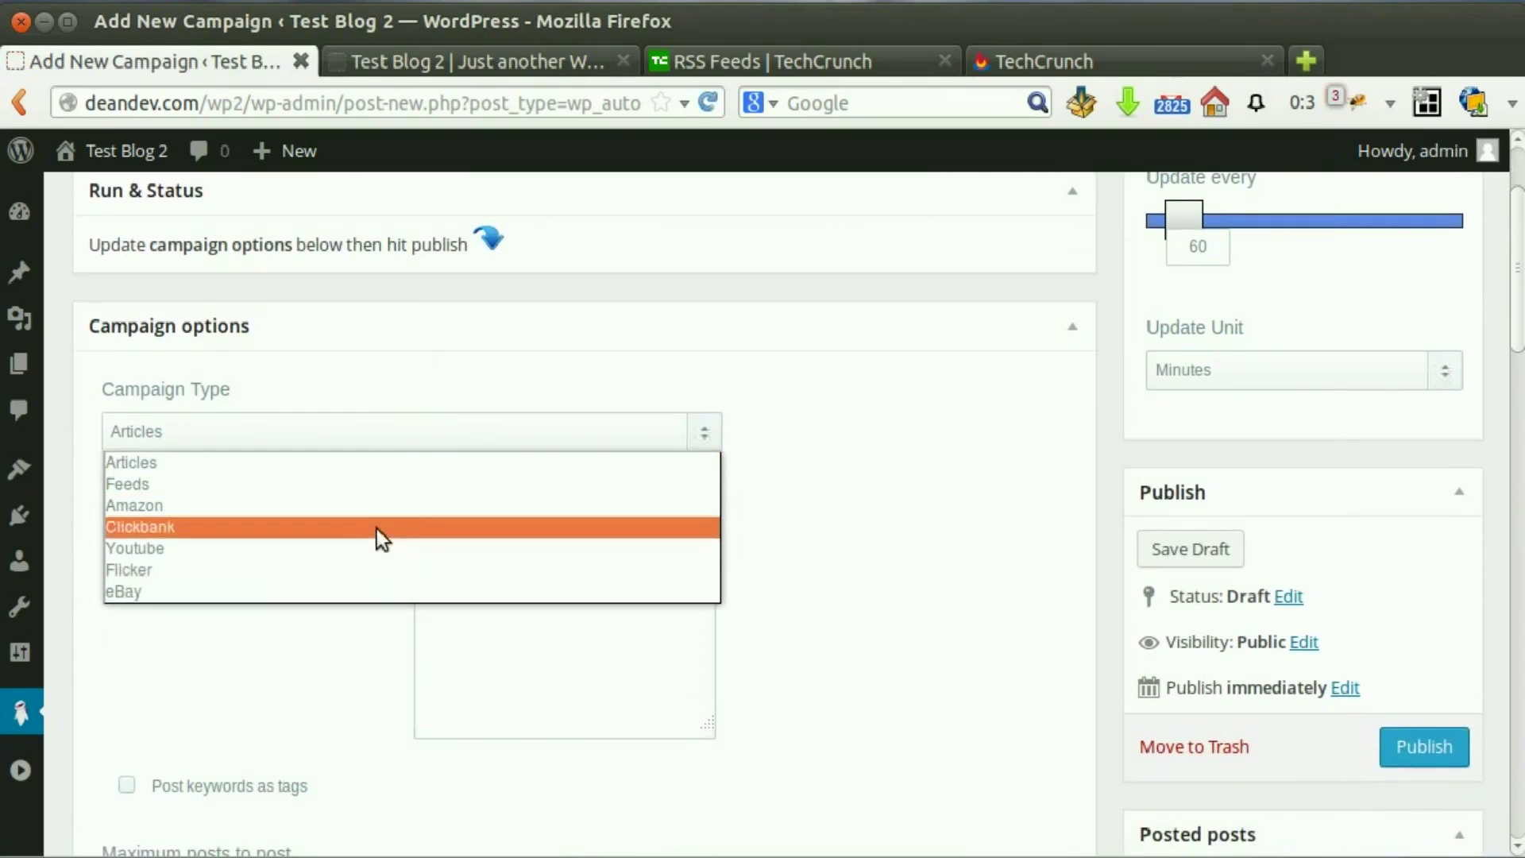
click(374, 570)
- Title the new campaign "Flicker"
scroll(830, 447, up, 4)
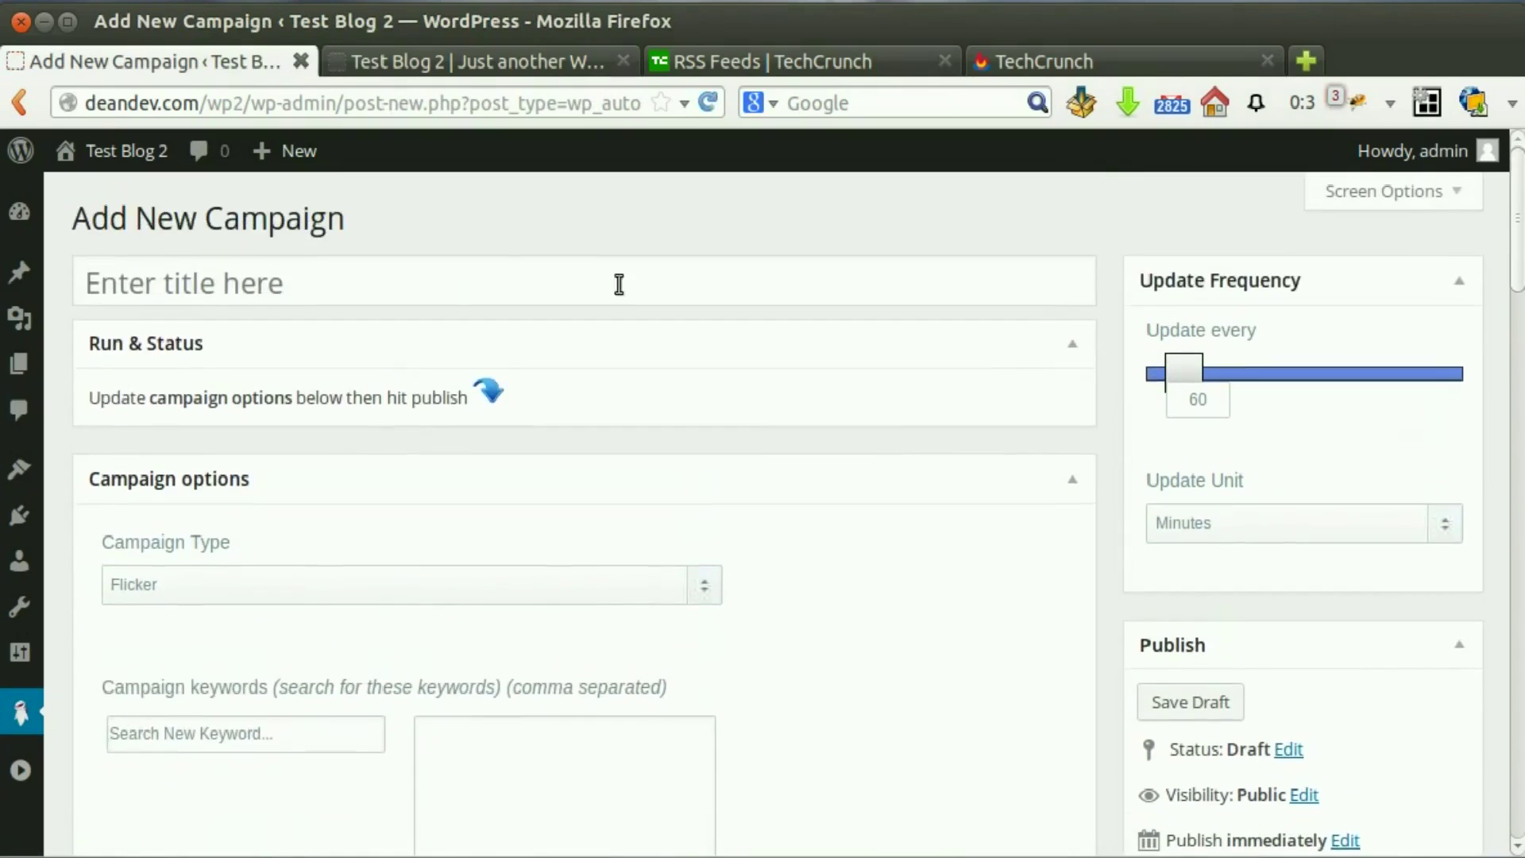
click(501, 283)
text(F)
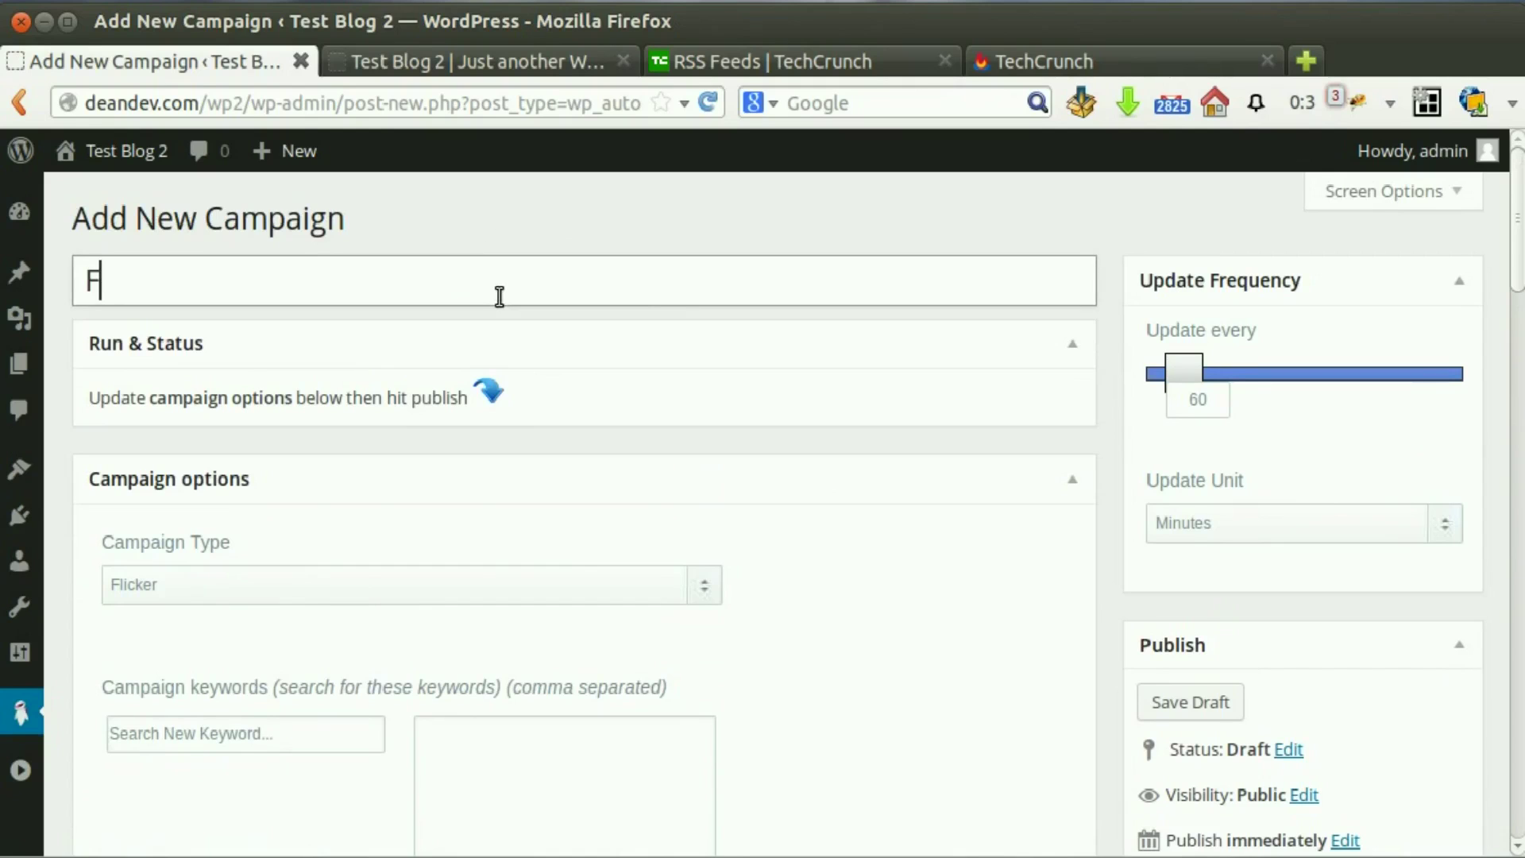
text(licker)
- Add "kitten" as the Flicker campaign's keyword
scroll(514, 299, down, 1)
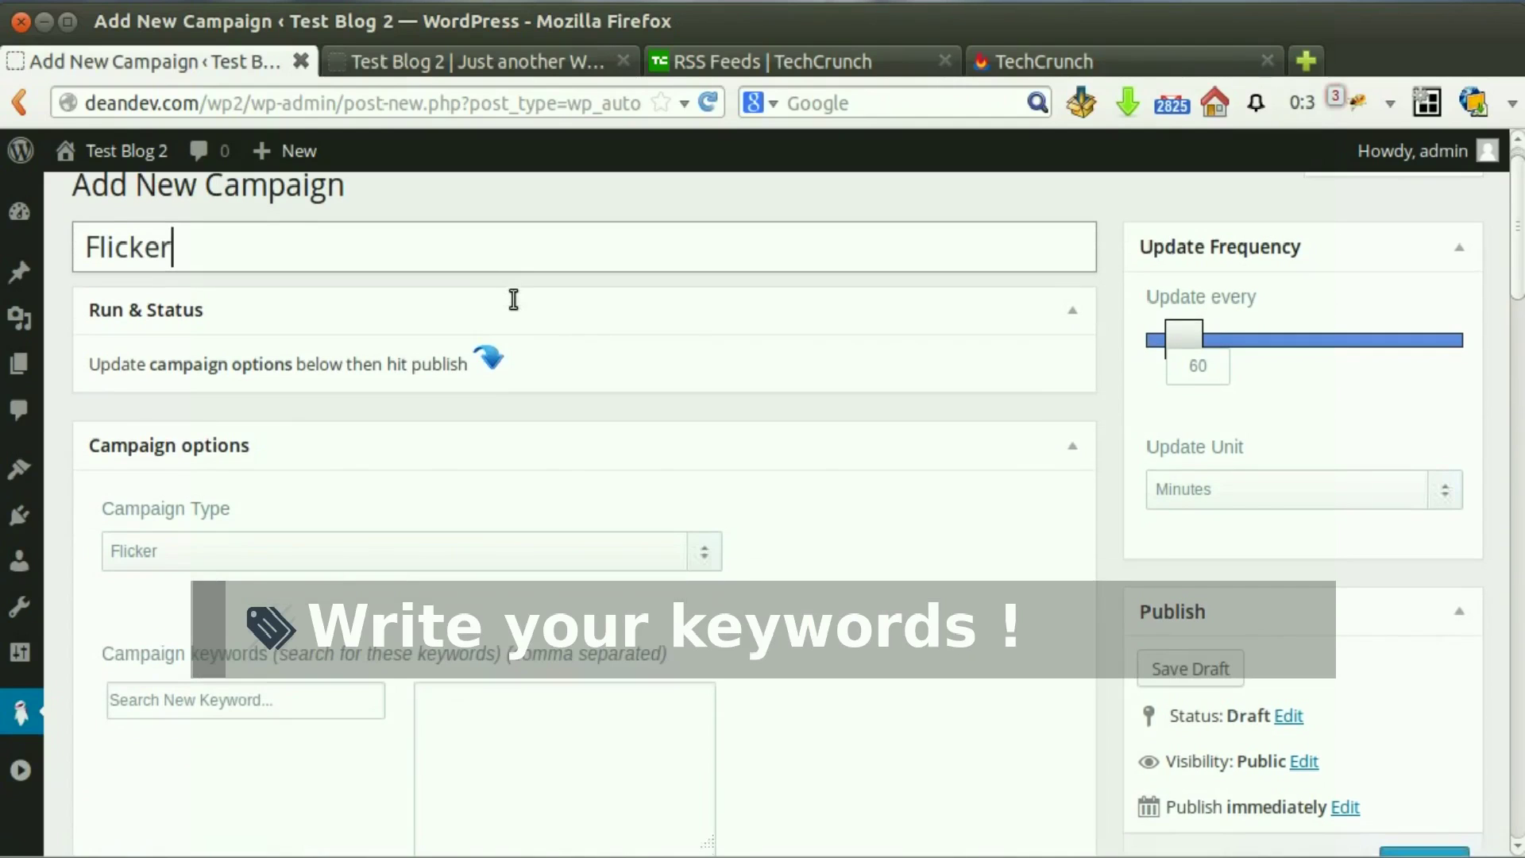
scroll(514, 300, down, 10)
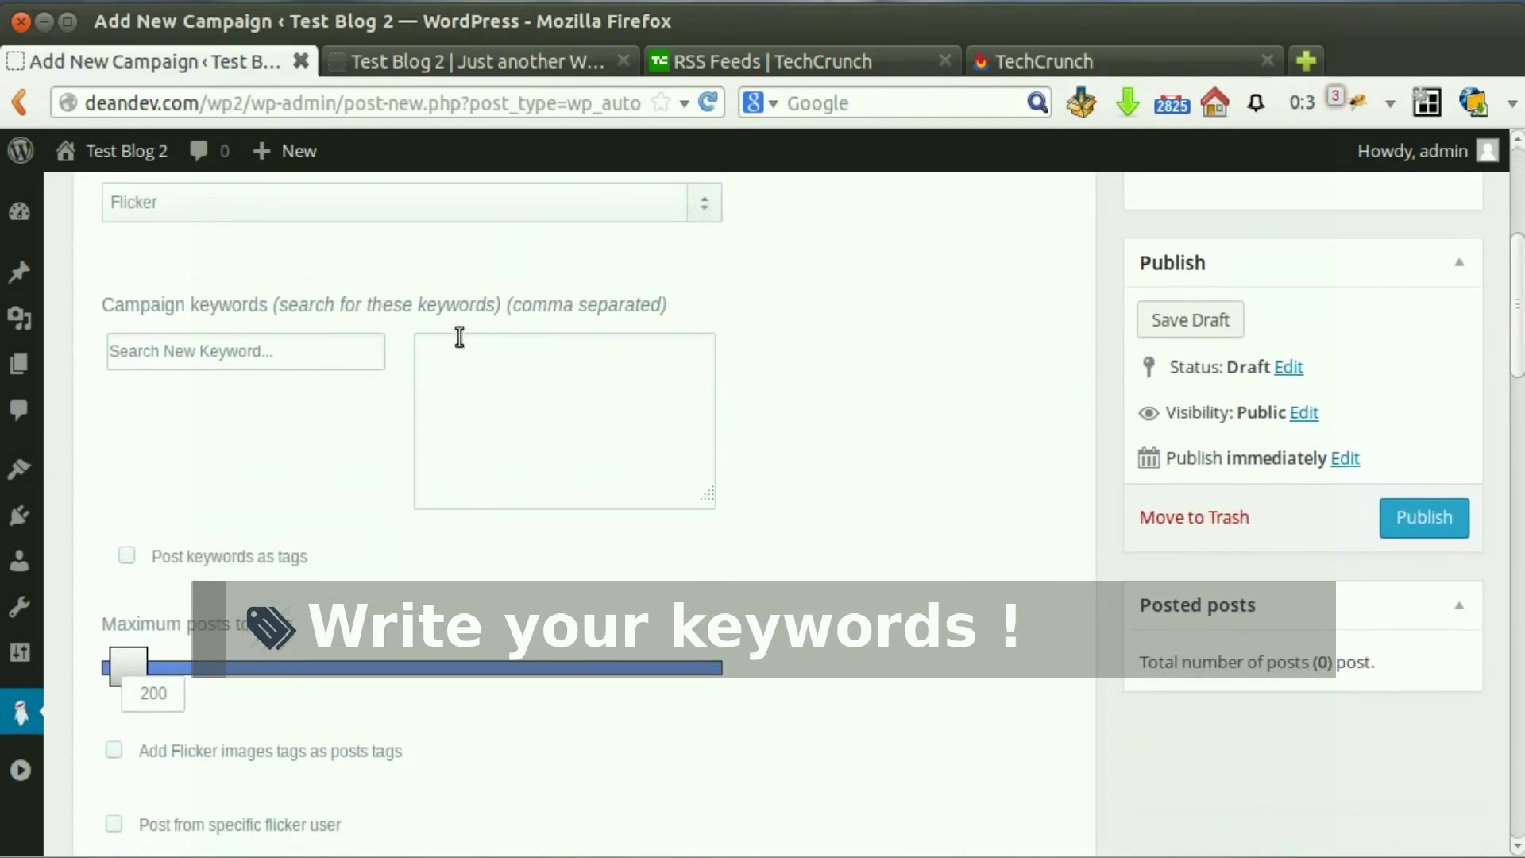
click(228, 279)
text(kitten)
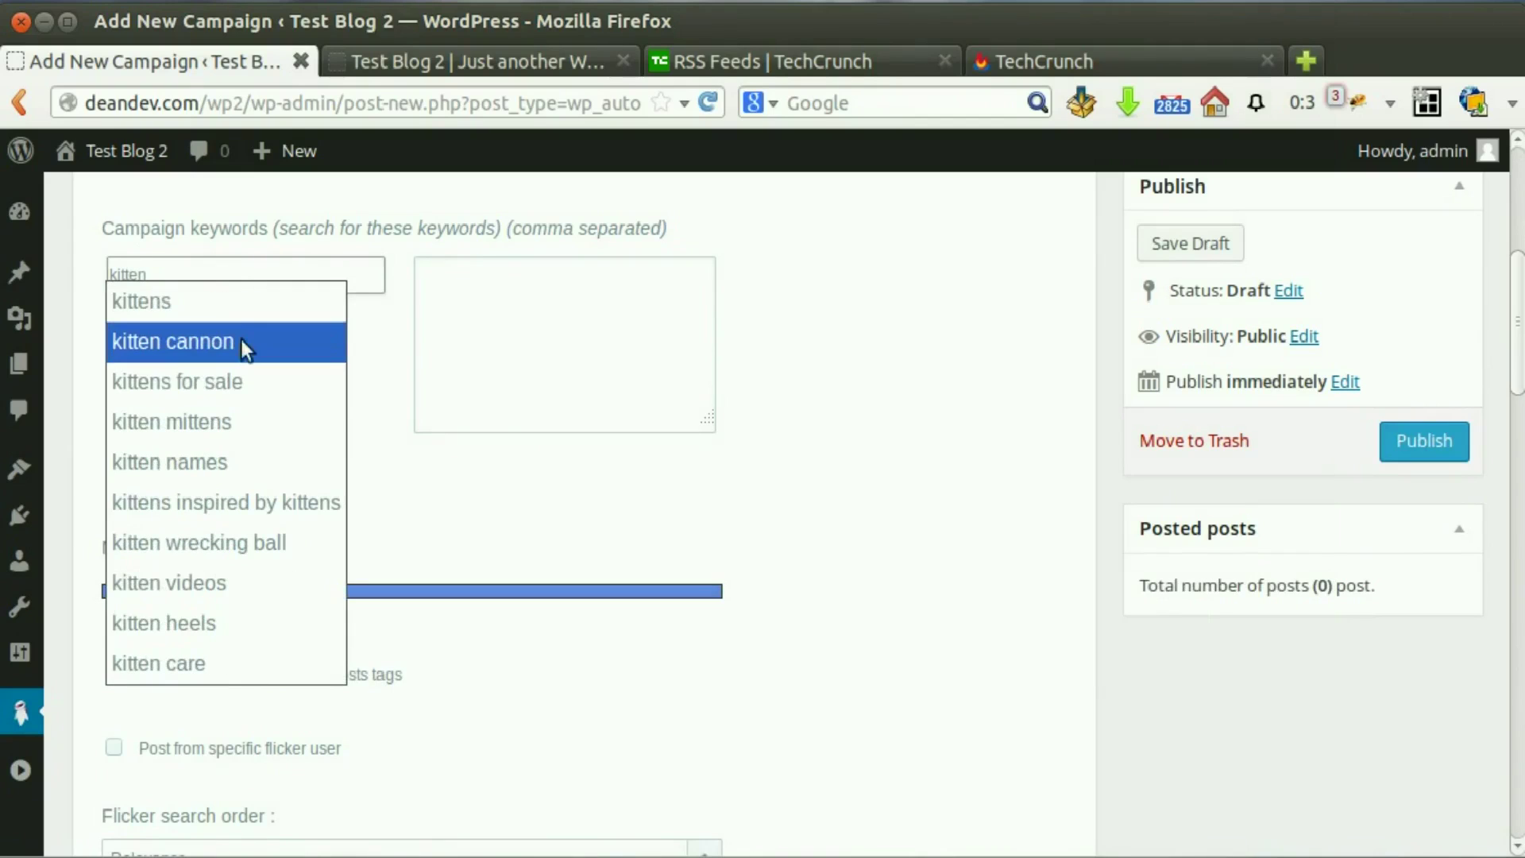
click(242, 302)
click(577, 321)
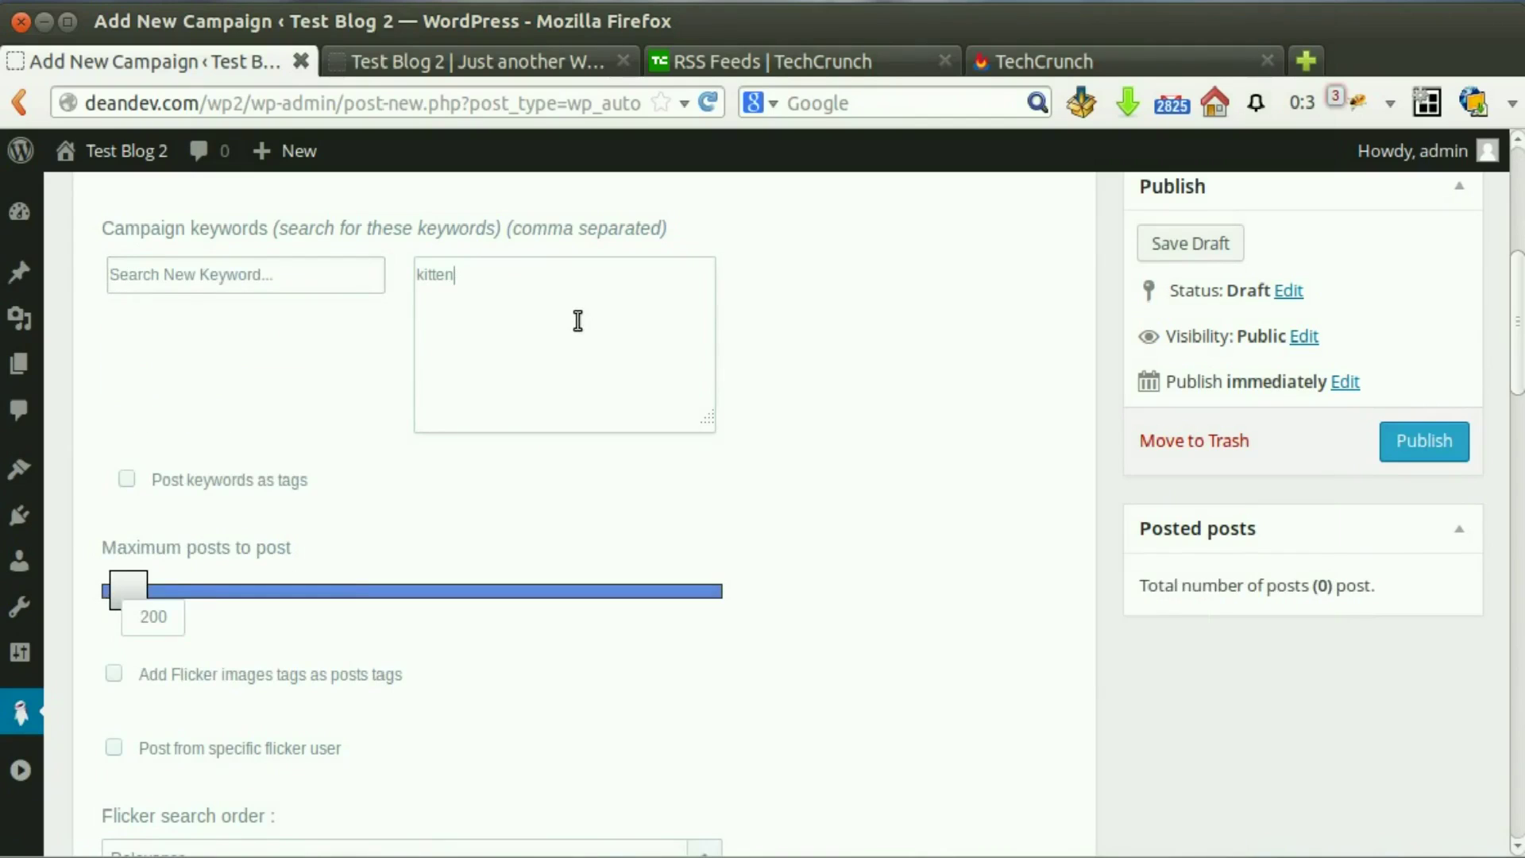
- Enable posting keywords as tags and adding Flicker image tags as post tags
scroll(739, 327, down, 3)
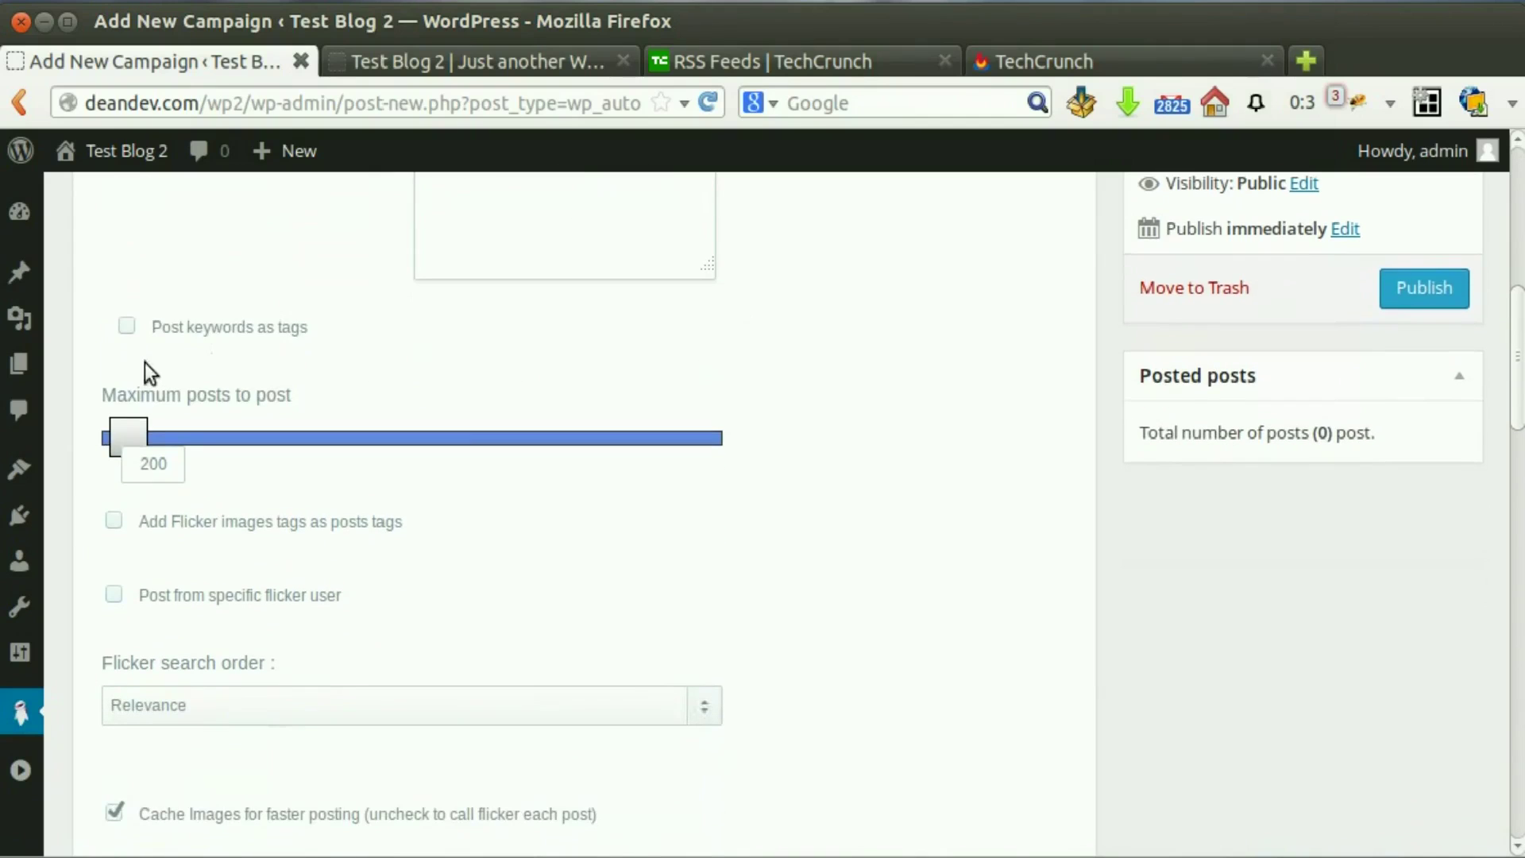
scroll(223, 411, down, 1)
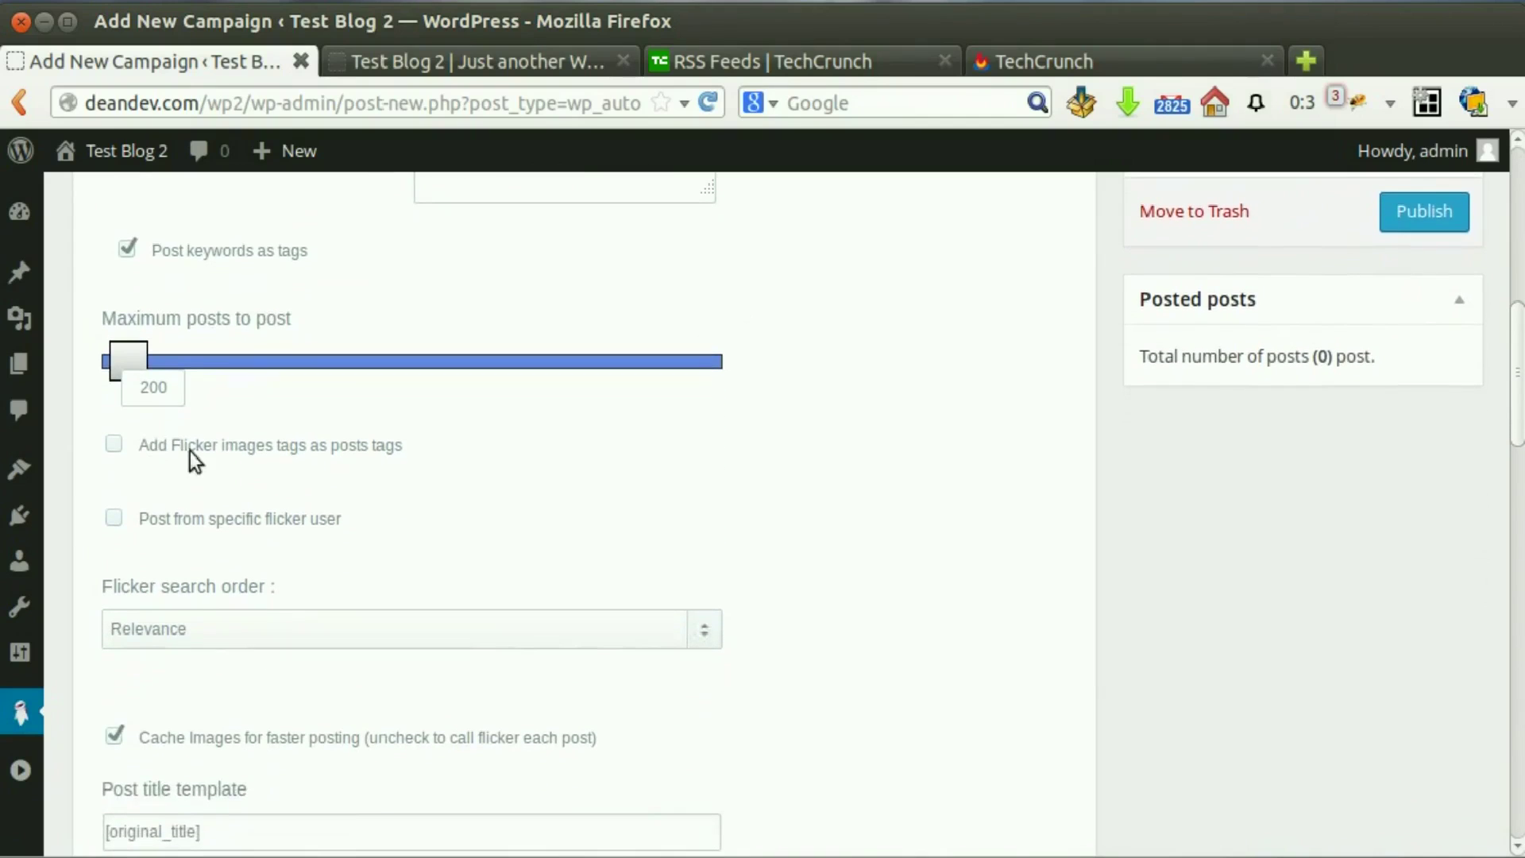
click(346, 451)
scroll(199, 468, down, 1)
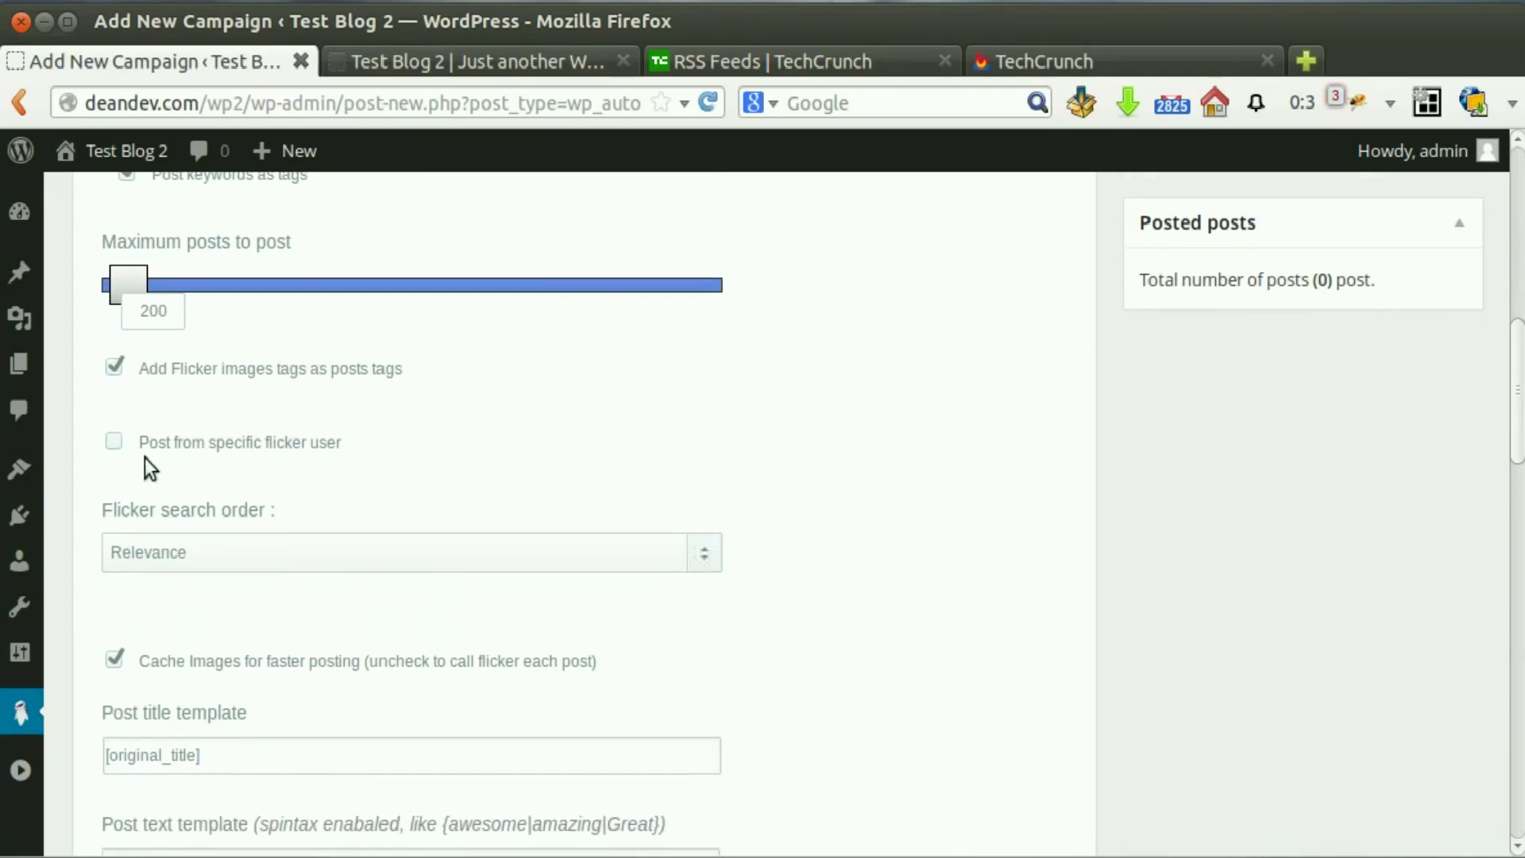
- Reveal the user settings for posting from a specific Flicker user and switch that option back off
click(114, 443)
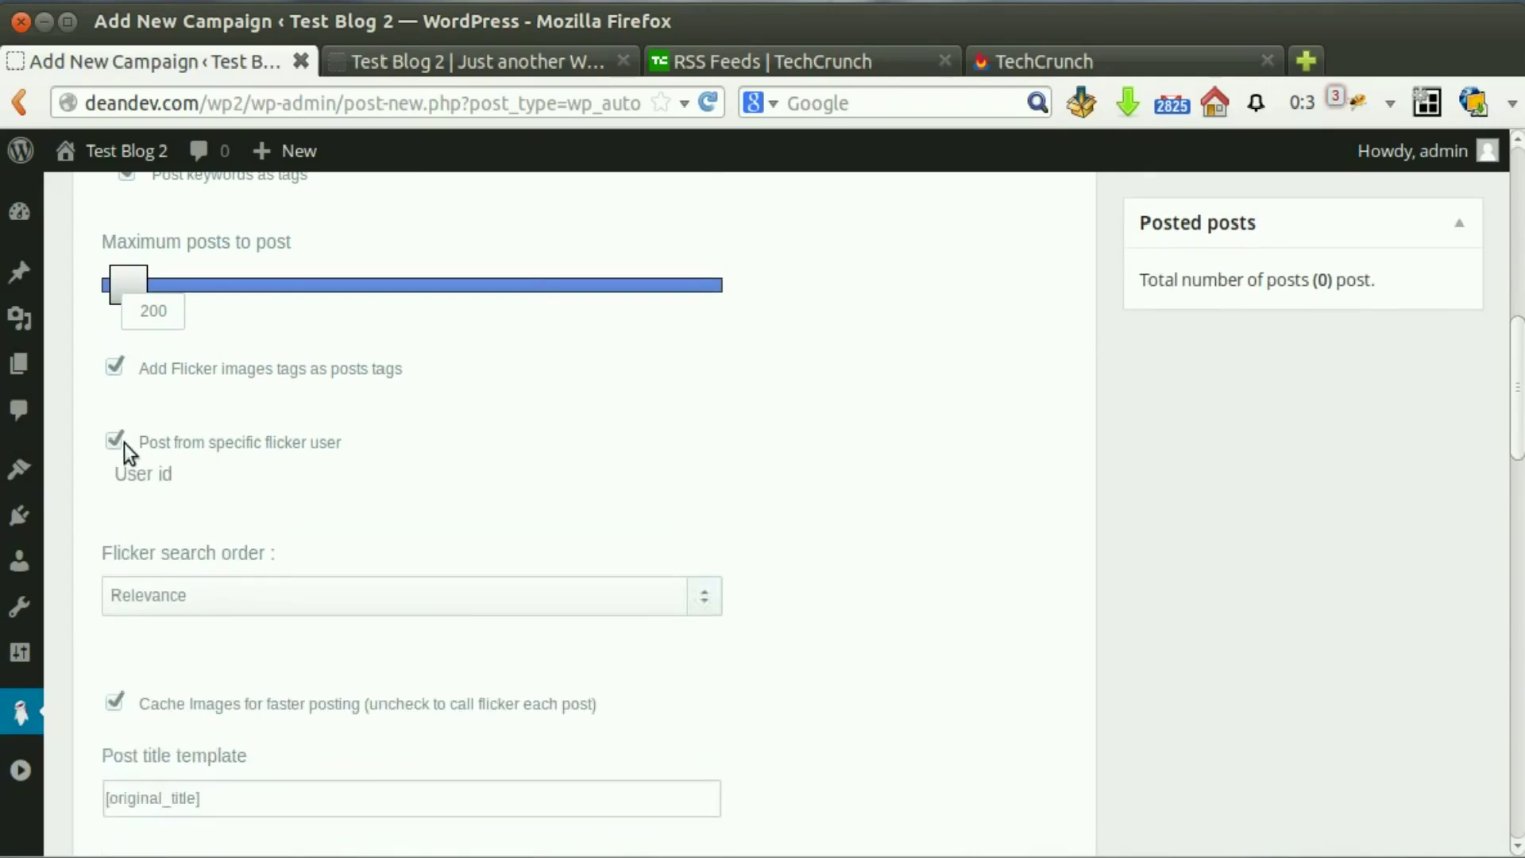
click(170, 520)
click(221, 485)
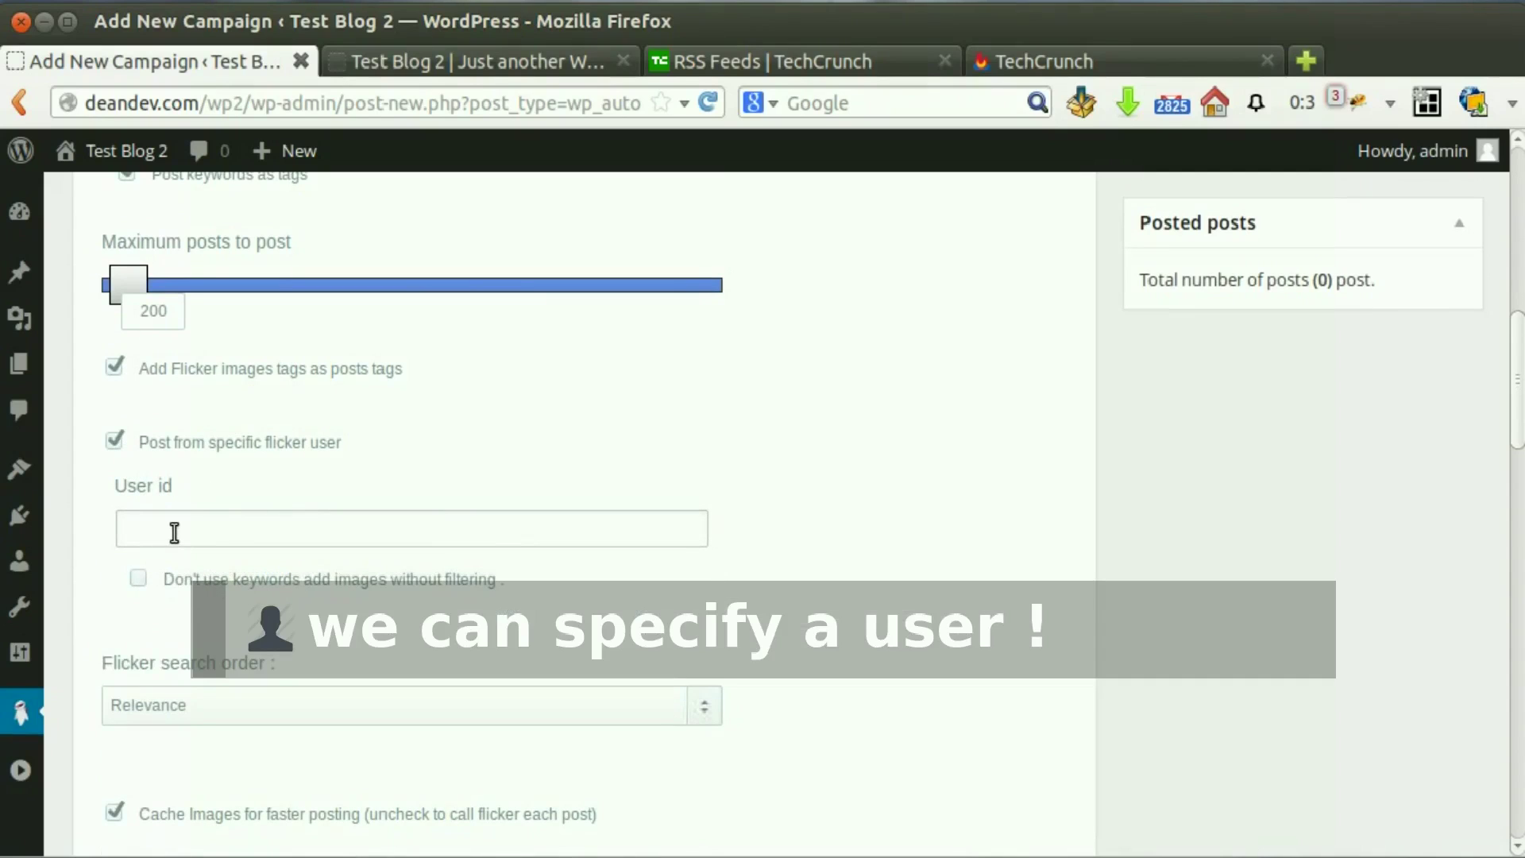
click(116, 441)
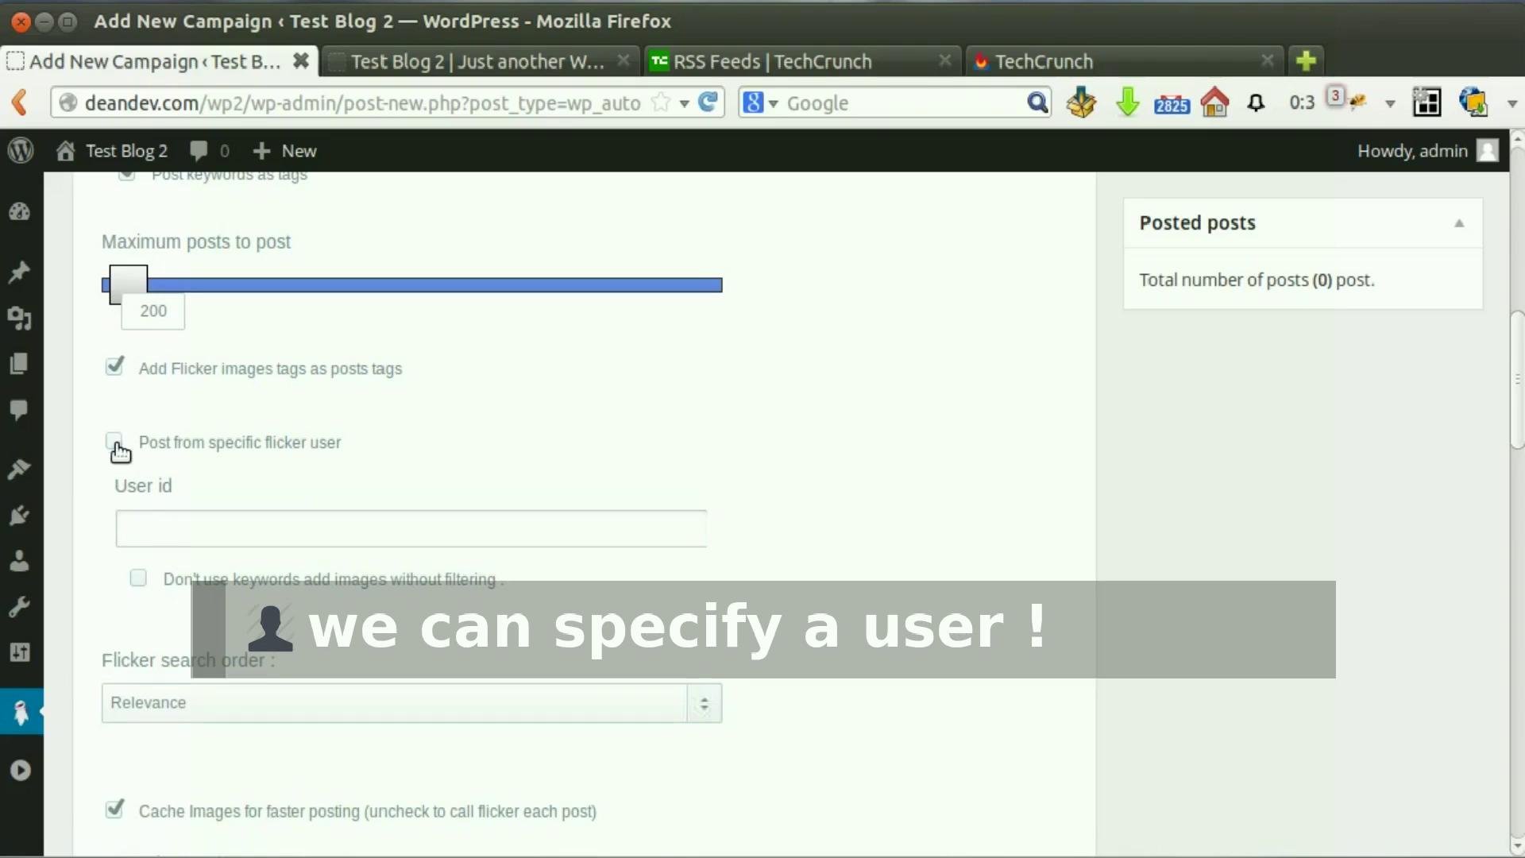
- Set the Flicker search order to Interestingness DESC
scroll(116, 443, down, 2)
click(283, 480)
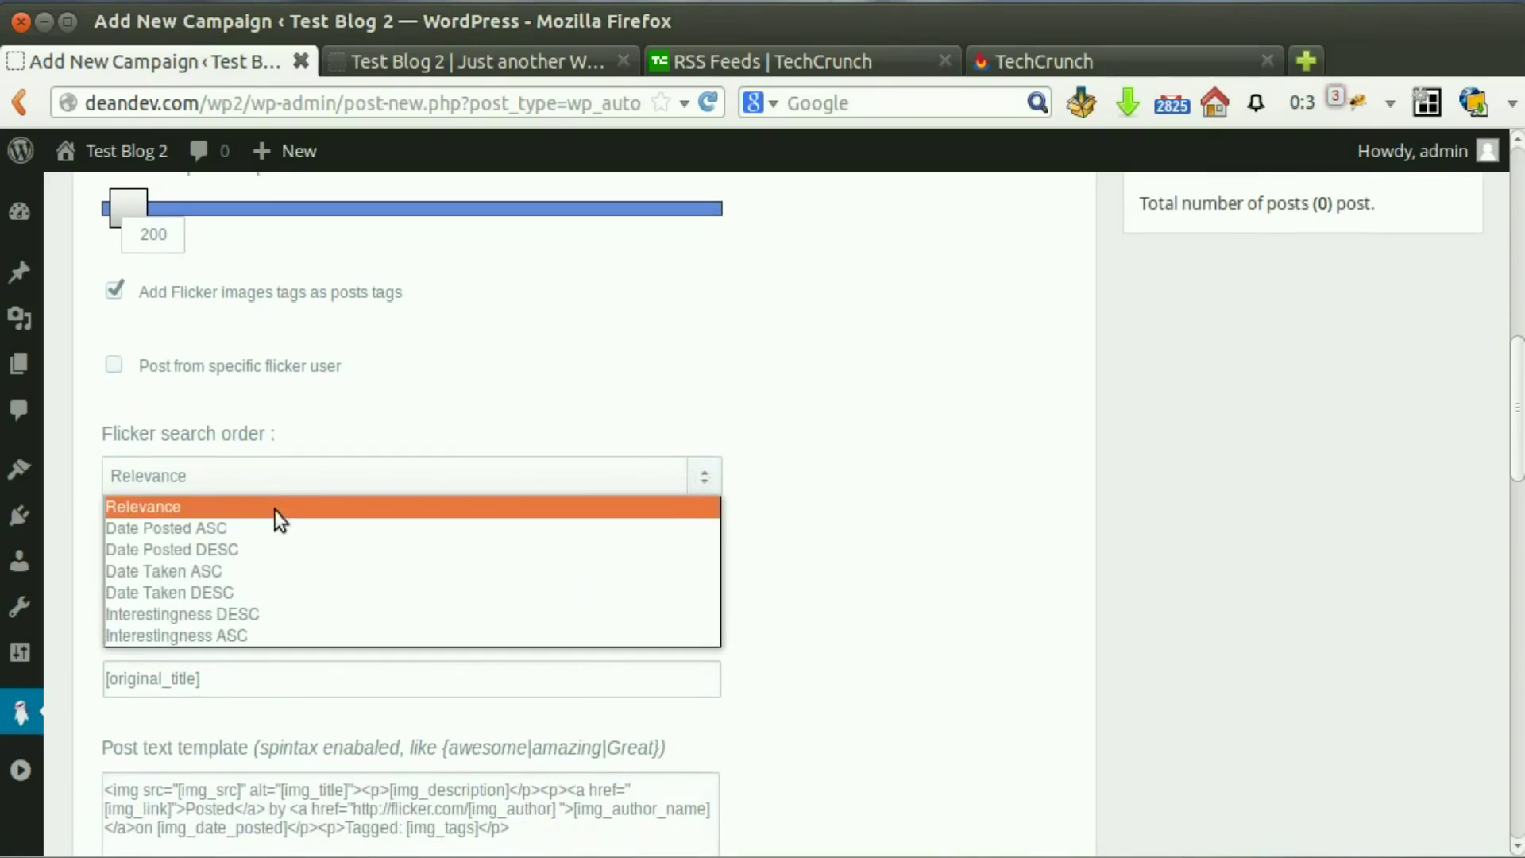
click(269, 614)
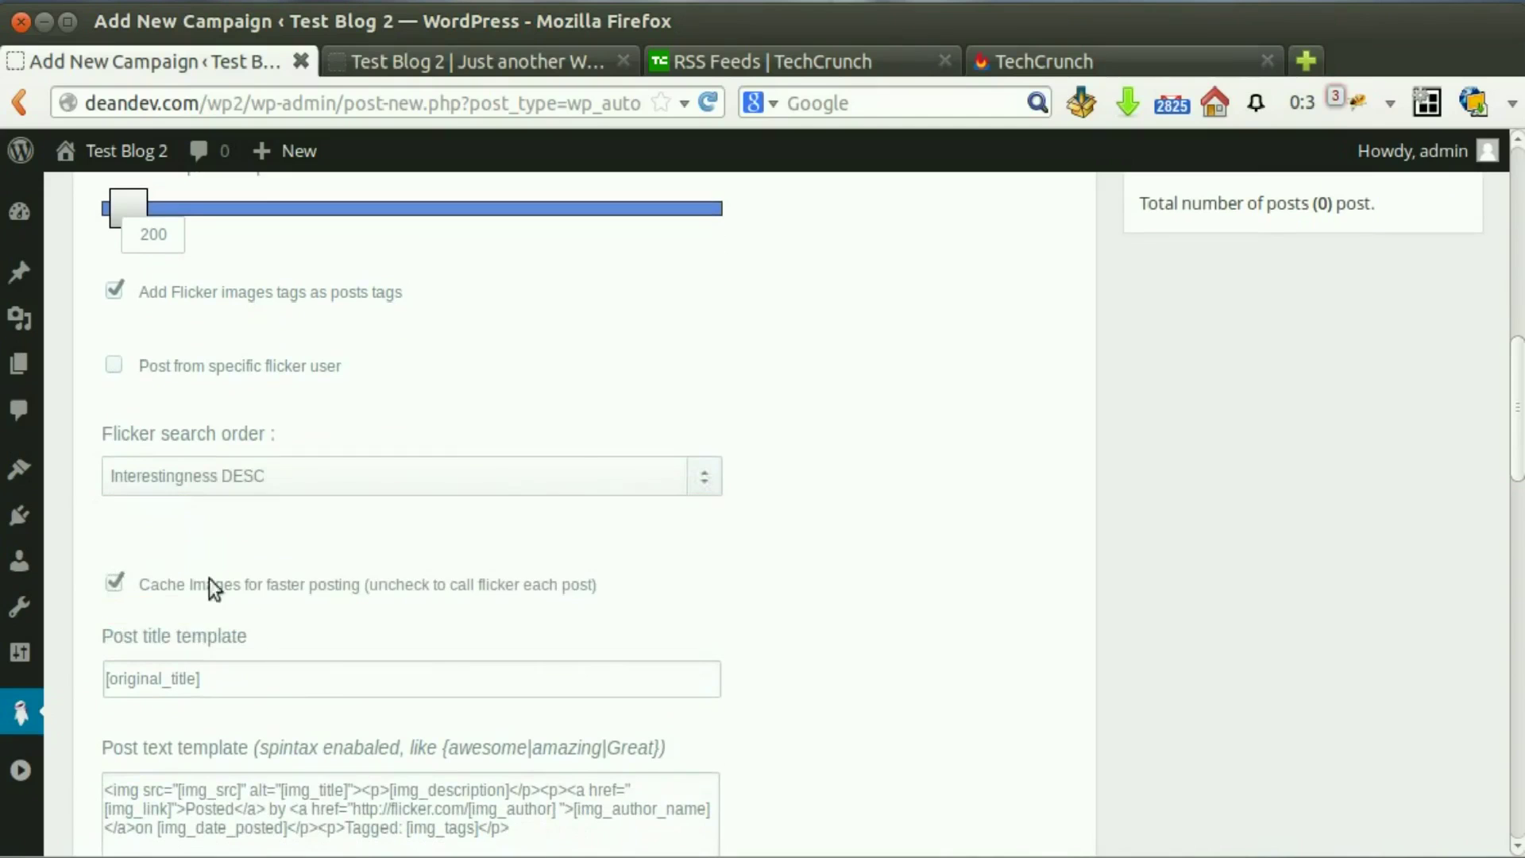
- Review the image caching option, post templates and supported tags, and publish the Flicker campaign
scroll(261, 489, down, 4)
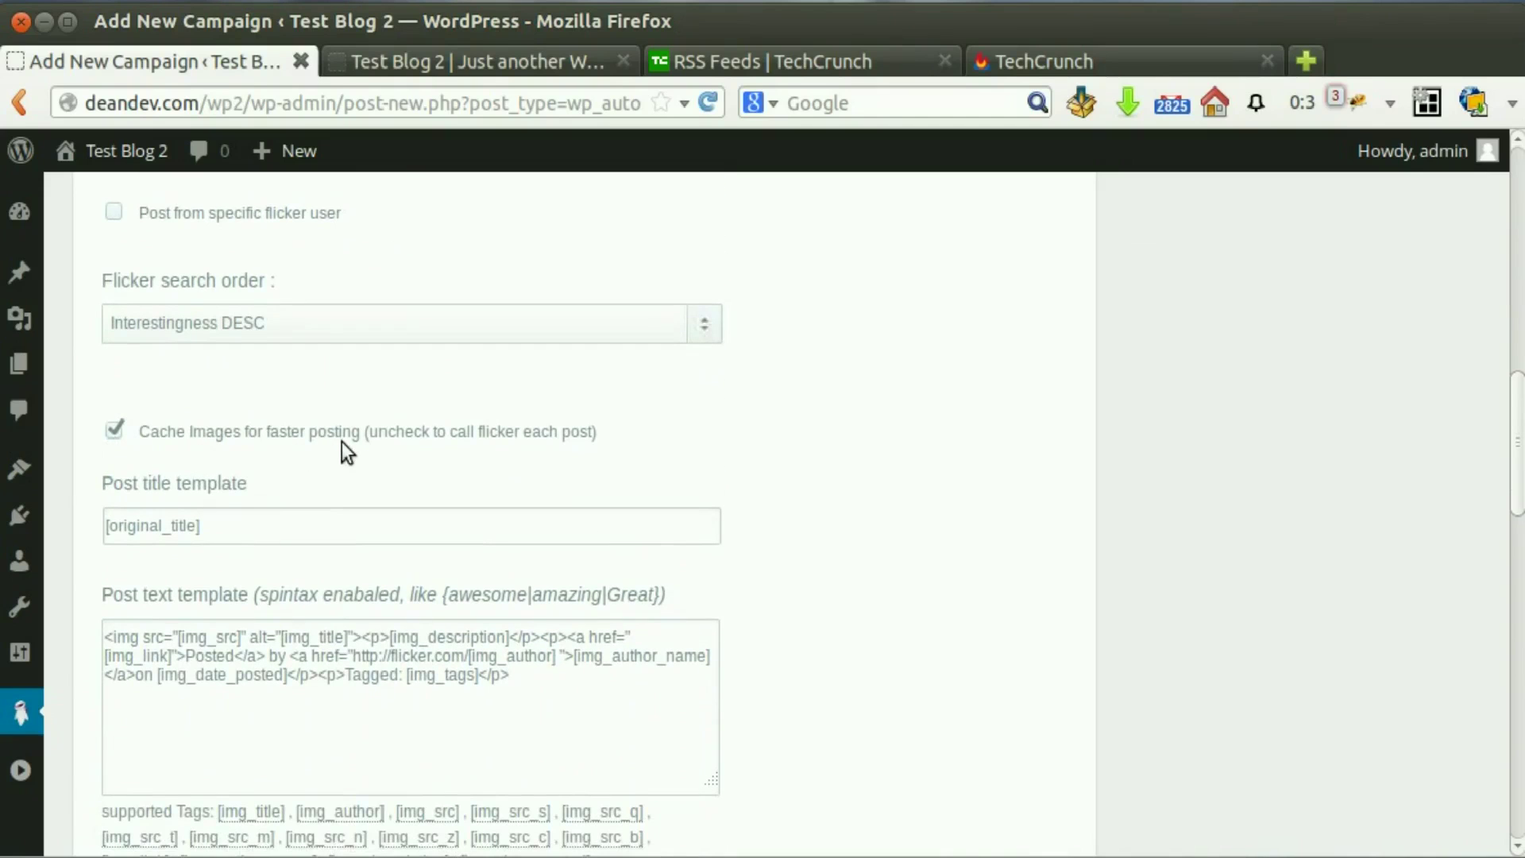
scroll(342, 441, down, 2)
scroll(174, 451, down, 3)
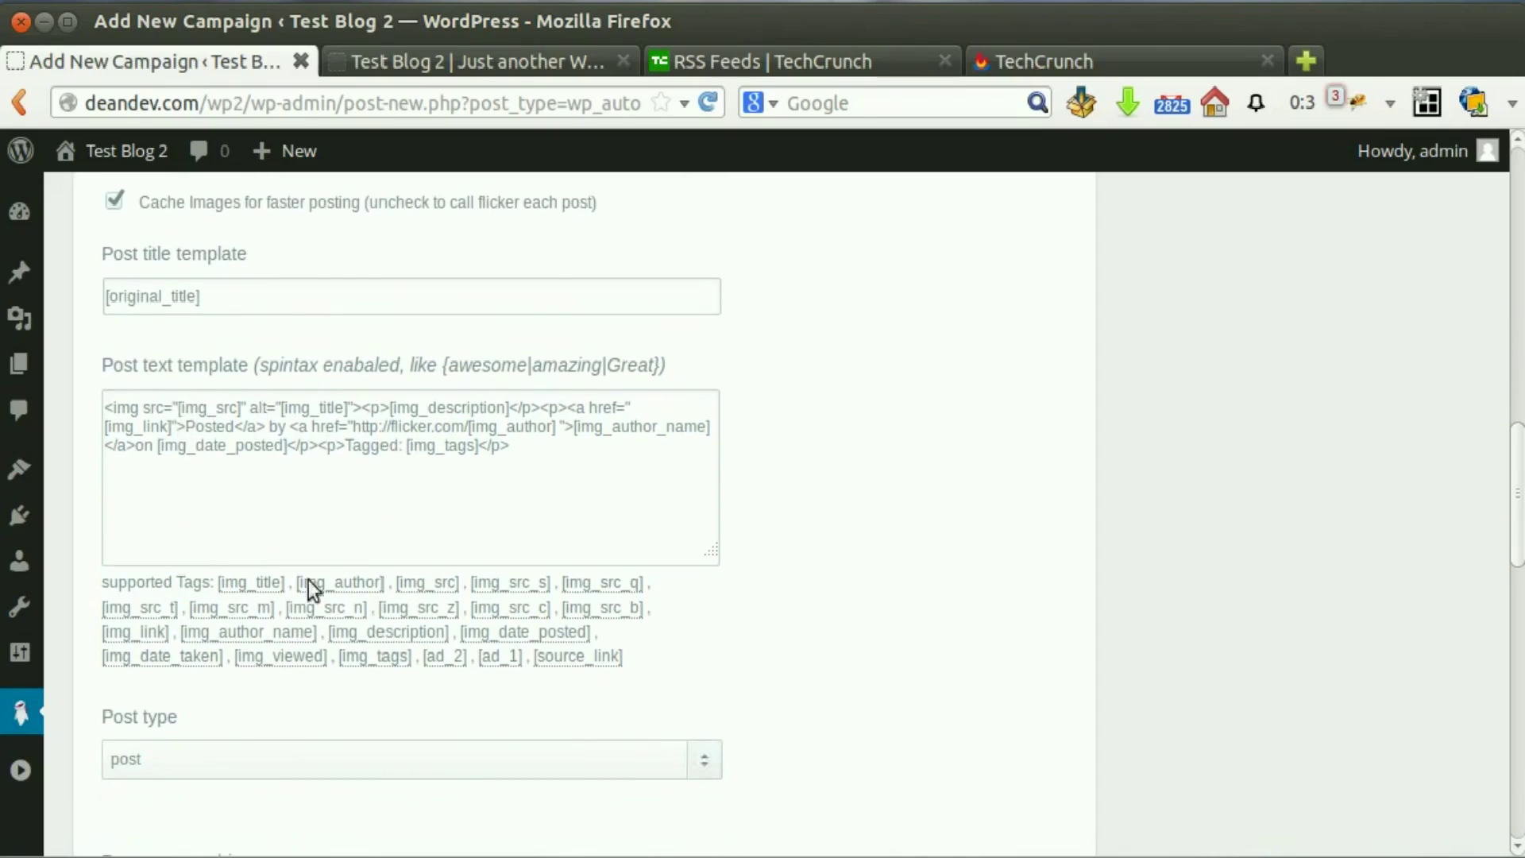
drag(1521, 480, 1481, 258)
click(1423, 642)
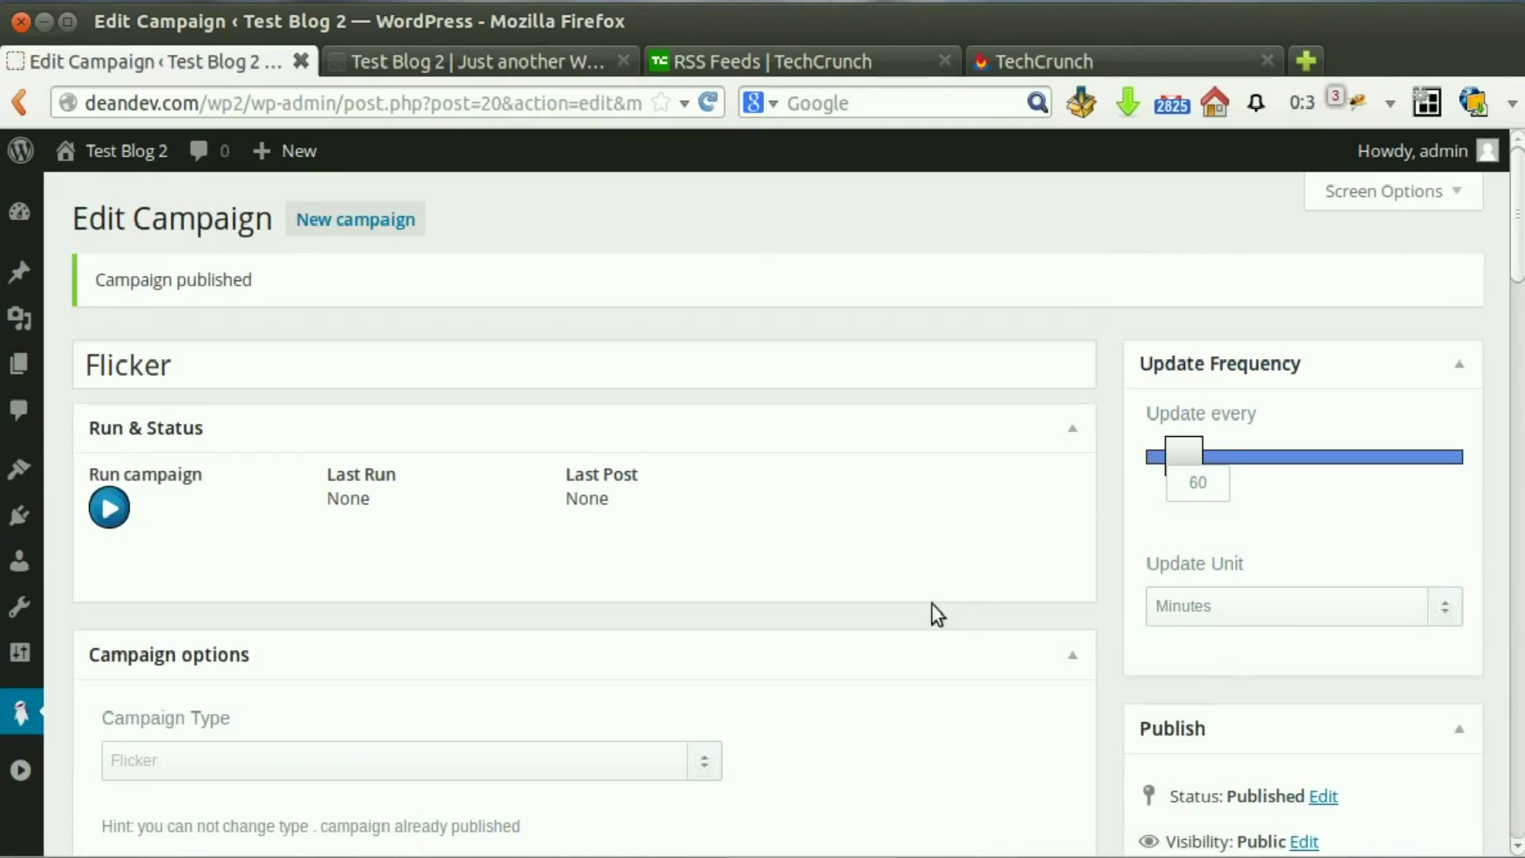
- Run the Flicker campaign and open its newly posted item in a separate tab
click(109, 508)
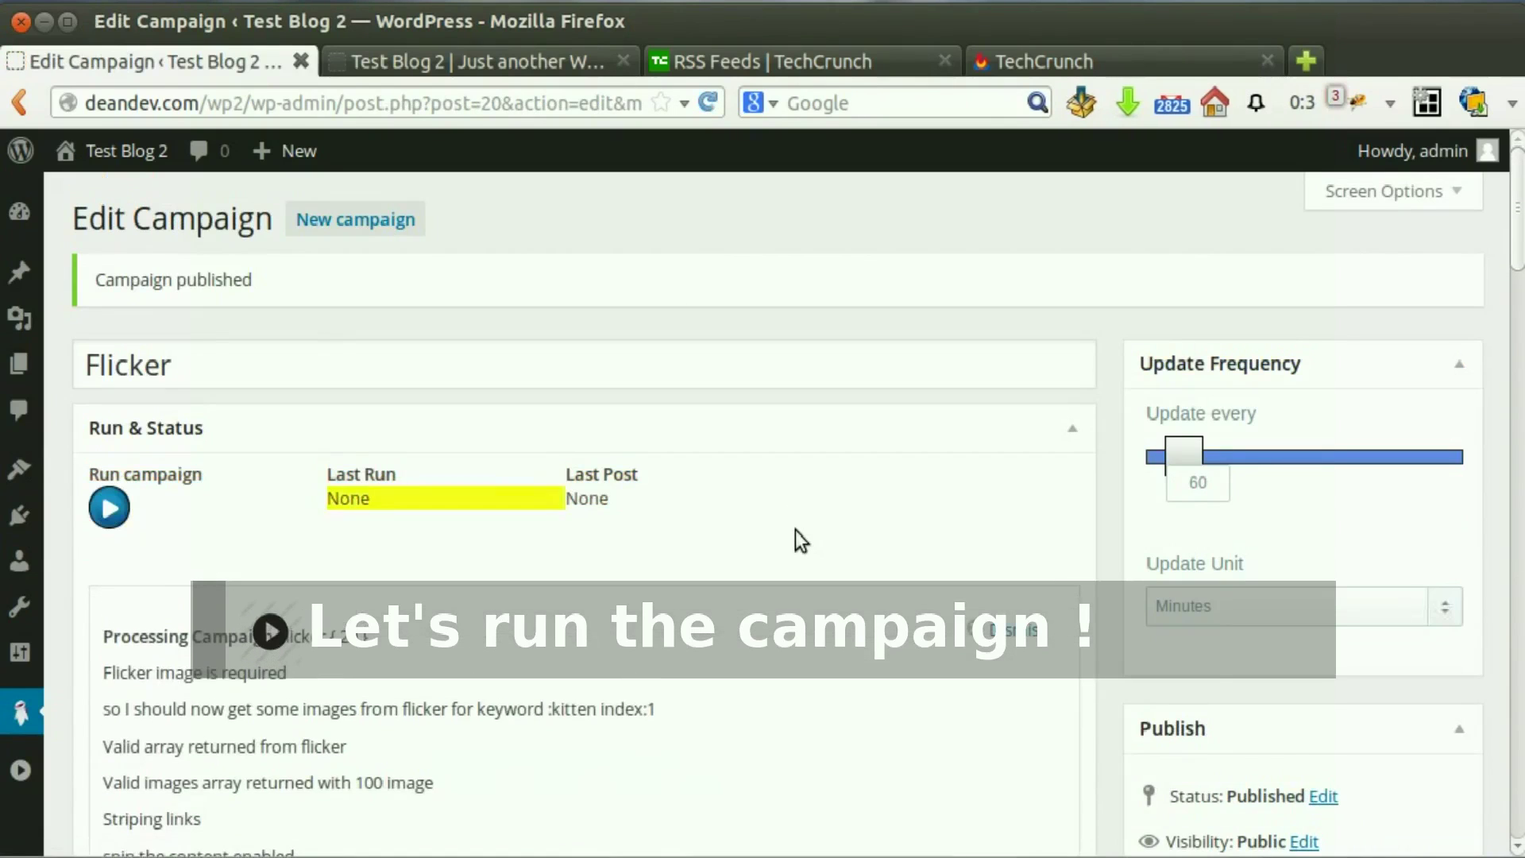
scroll(794, 530, down, 3)
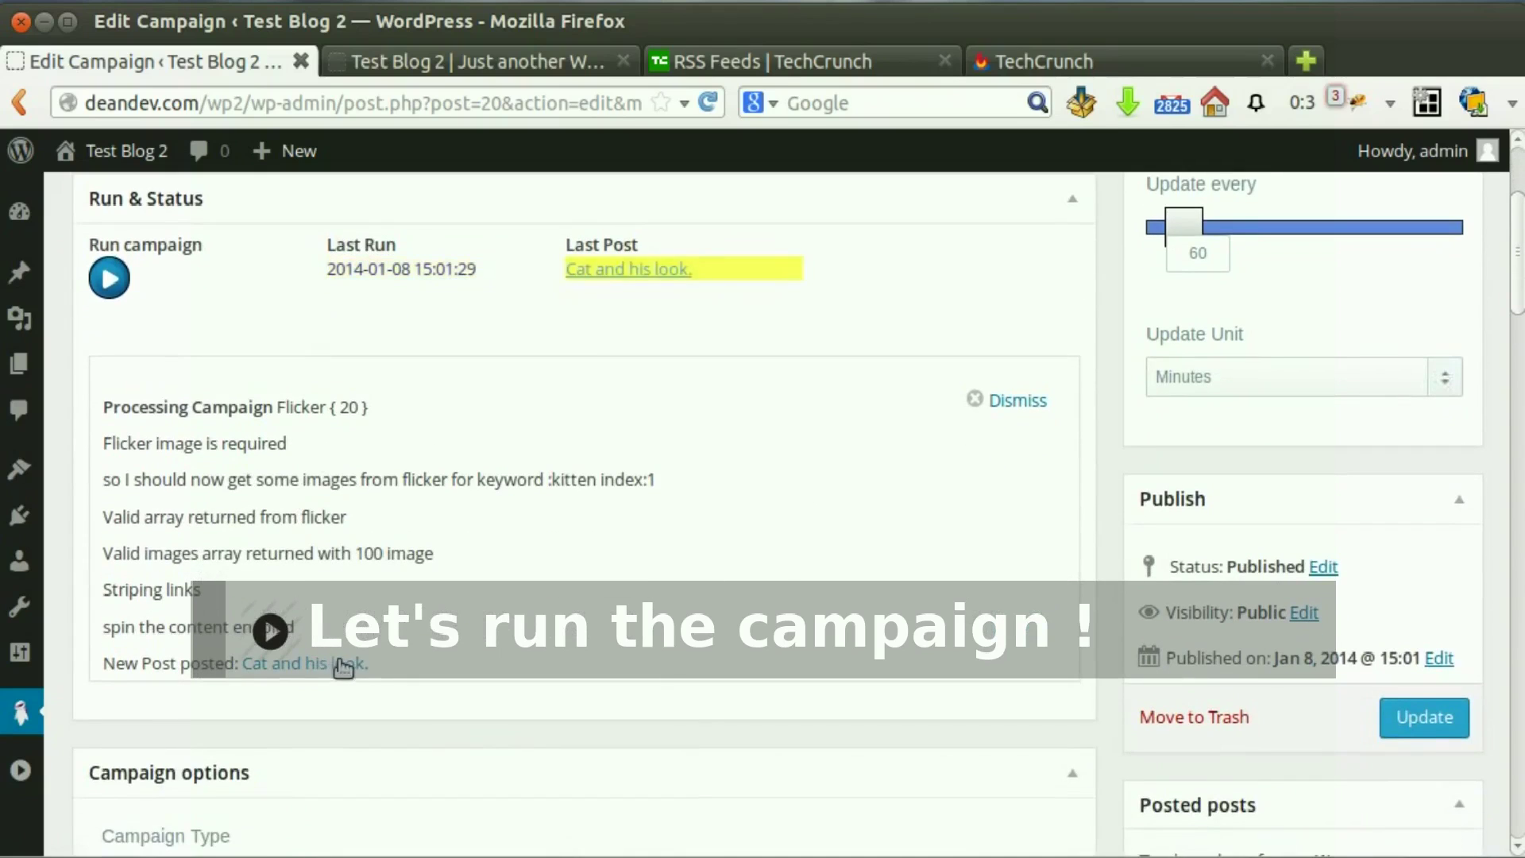
middle_click(315, 667)
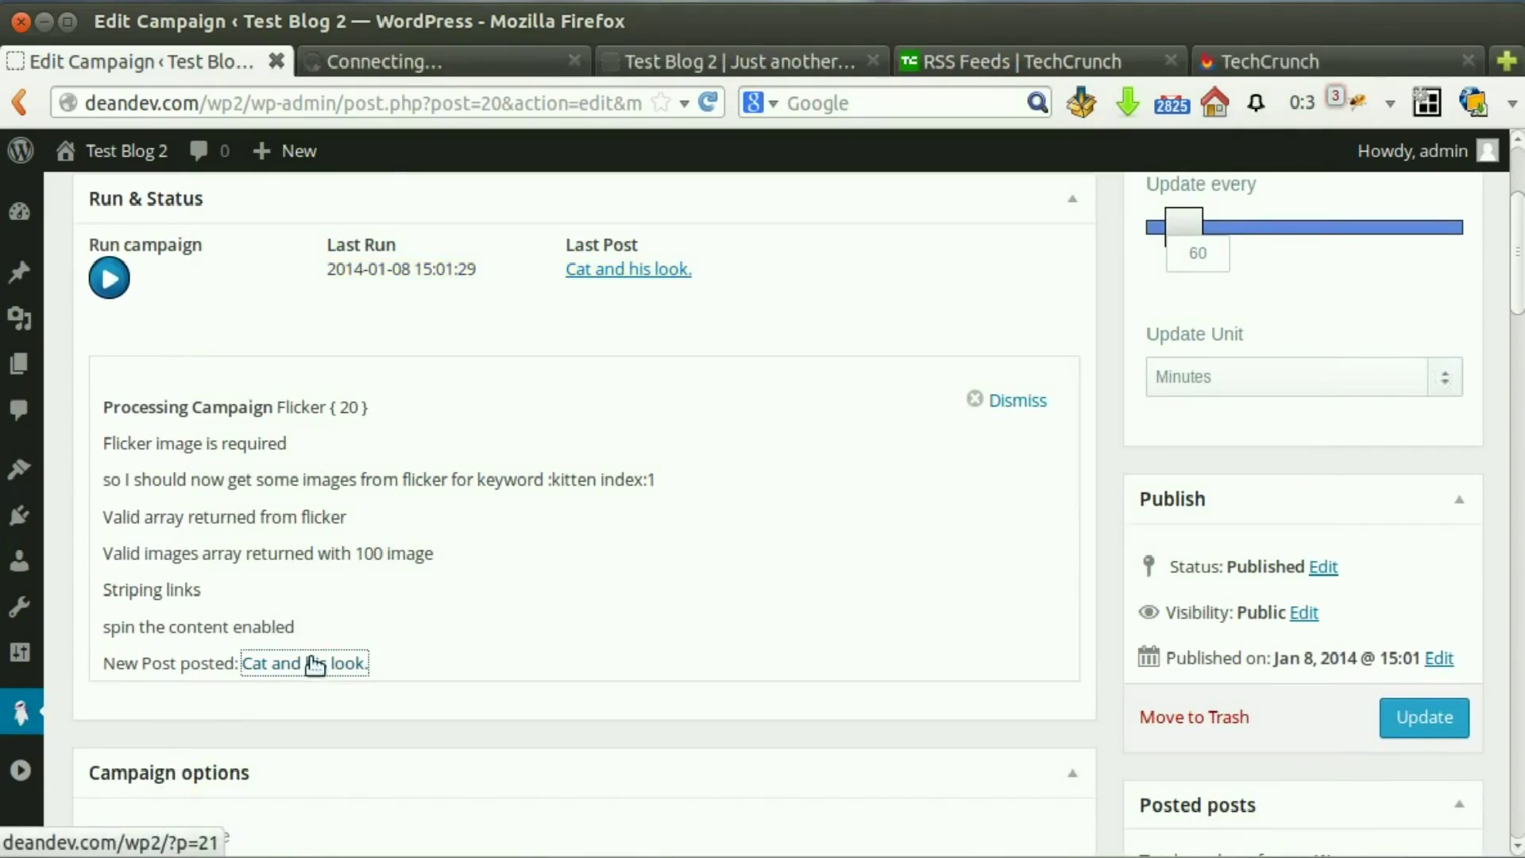
- Examine the newly posted Flicker item's image, description, author credit and tags, and close its page
click(405, 65)
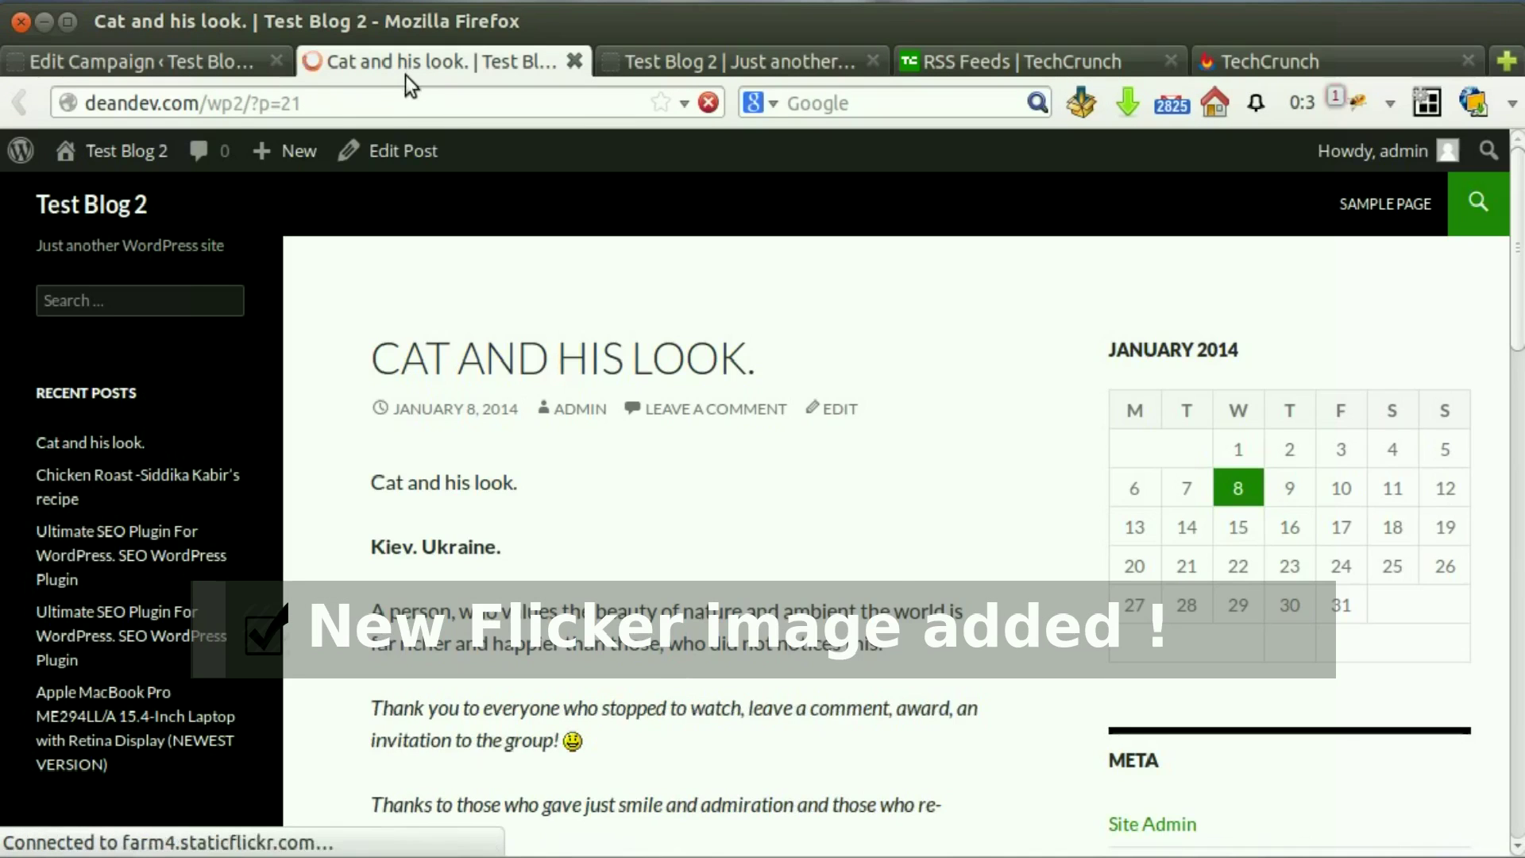
scroll(591, 307, down, 5)
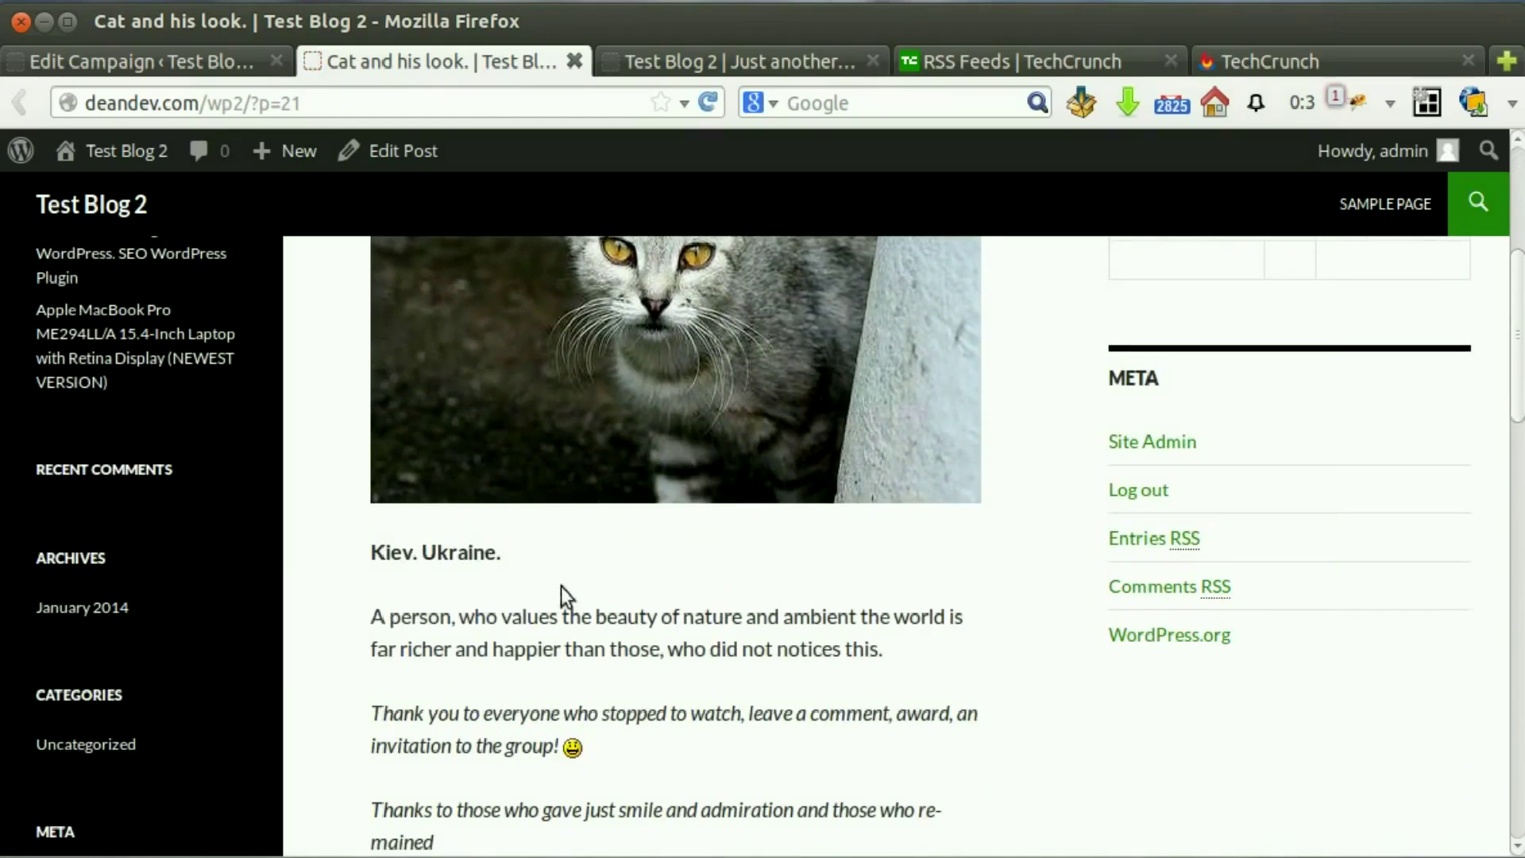
scroll(561, 586, down, 6)
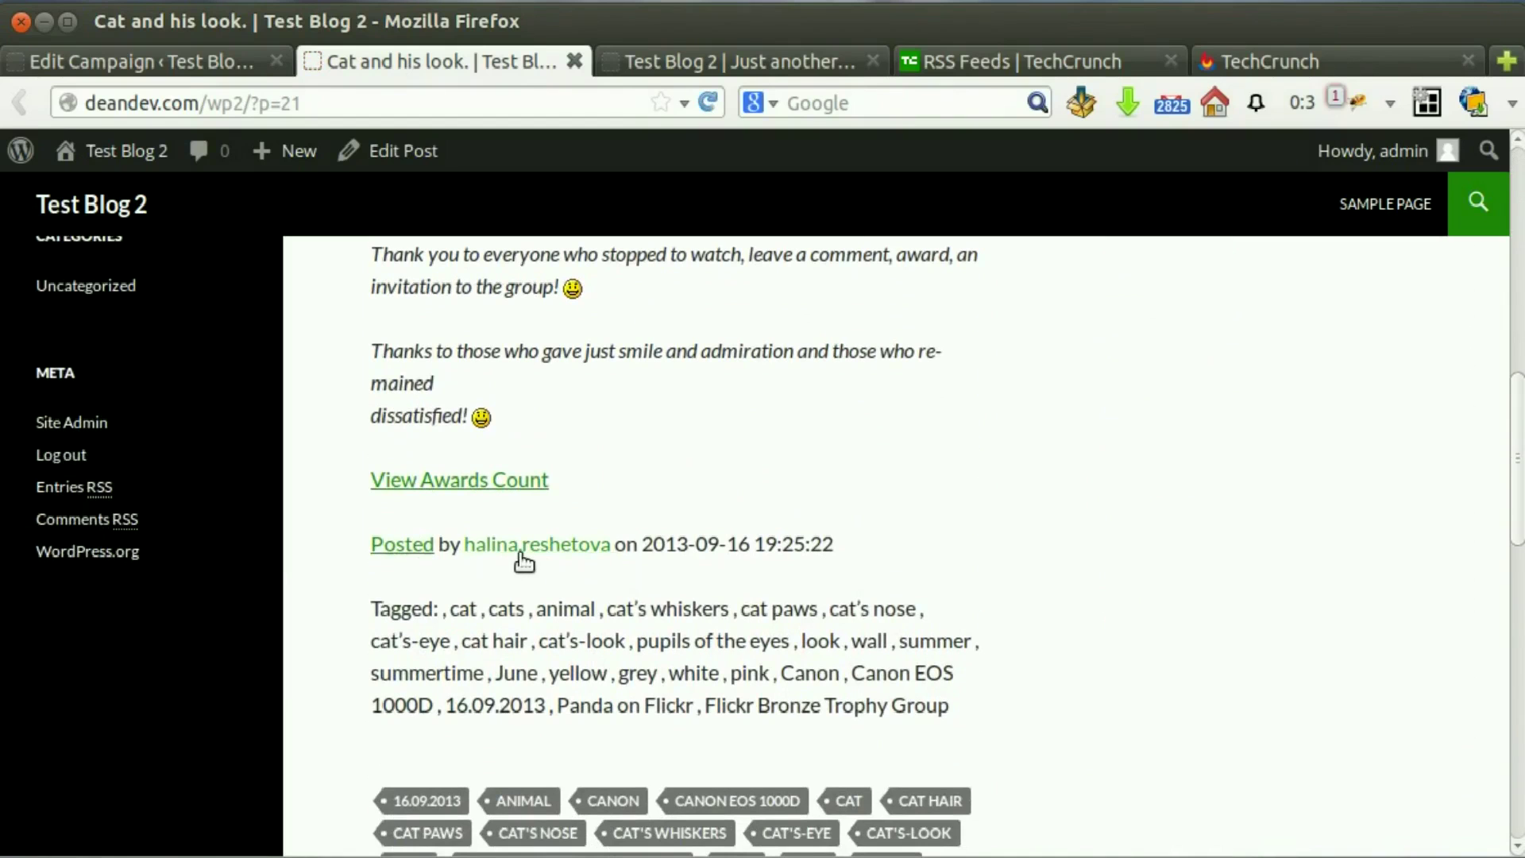
scroll(694, 561, down, 2)
scroll(807, 555, up, 2)
scroll(1517, 487, up, 10)
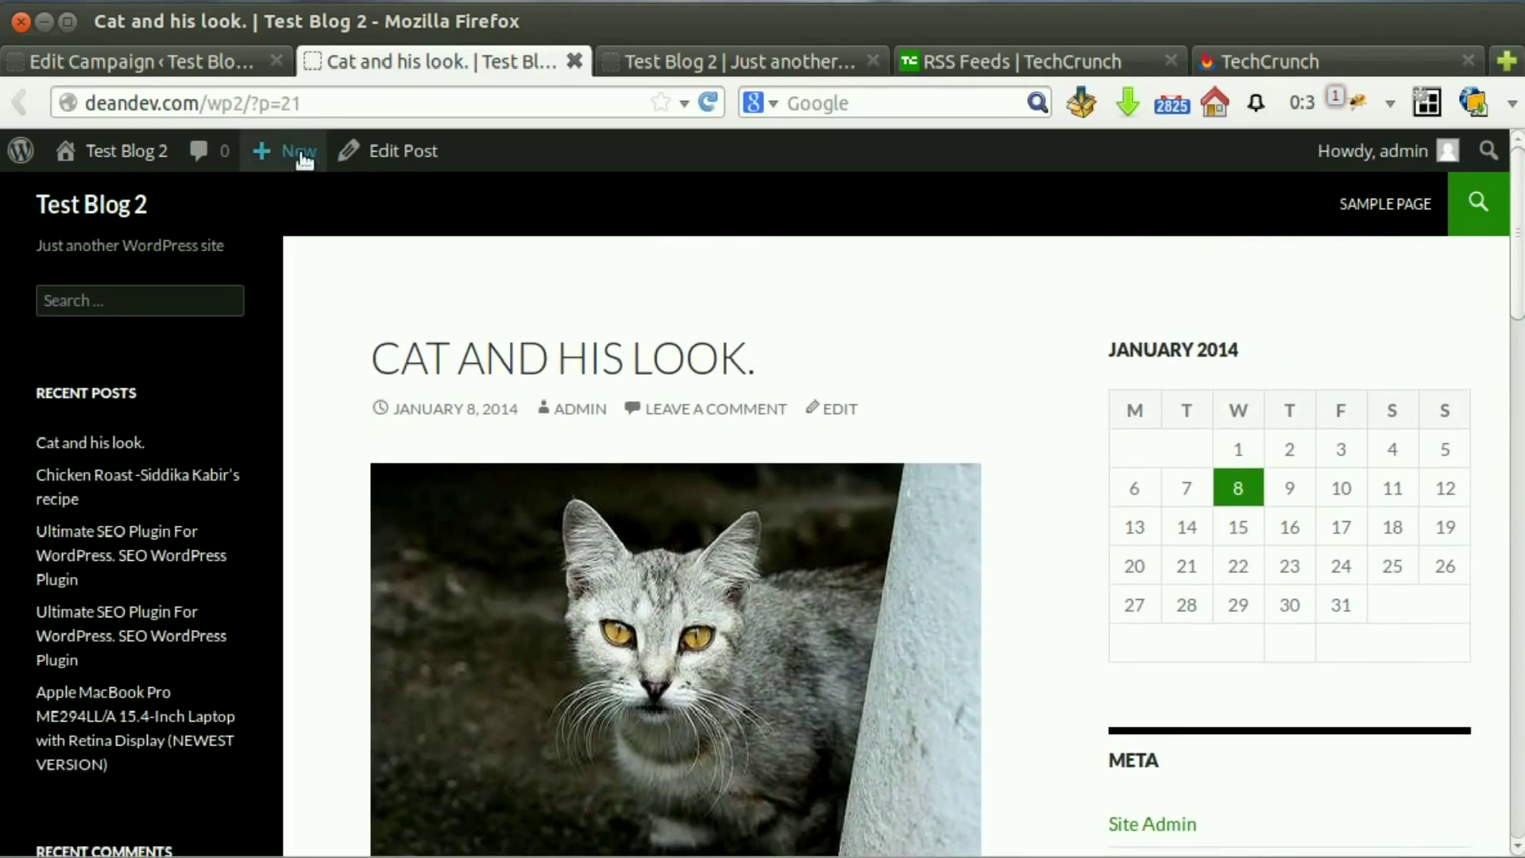
click(575, 61)
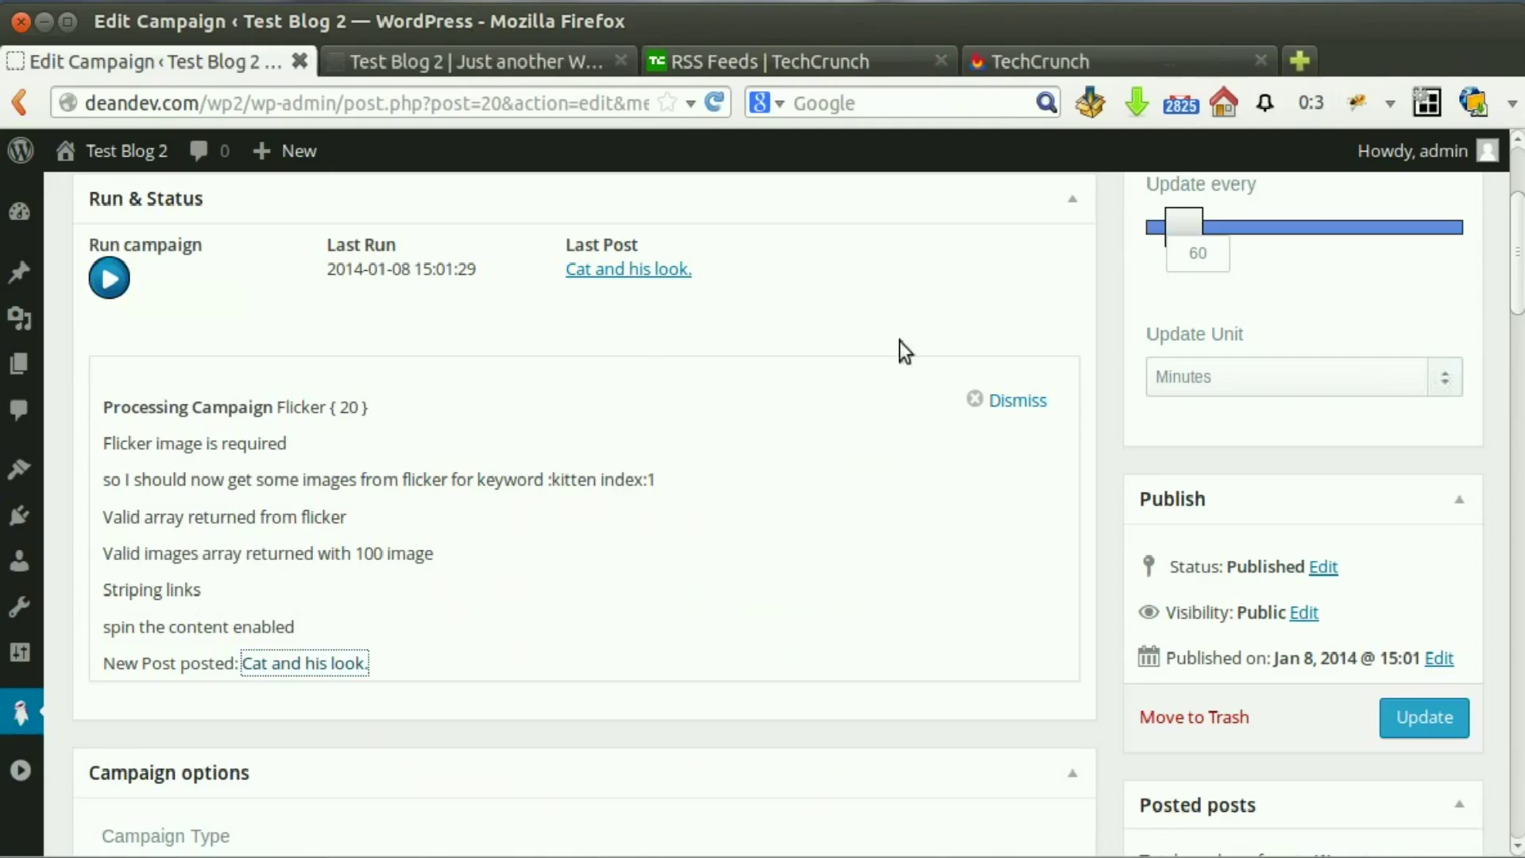
- Dismiss the Flicker run log and start a new campaign with the campaign type eBay
click(1021, 402)
scroll(798, 429, up, 3)
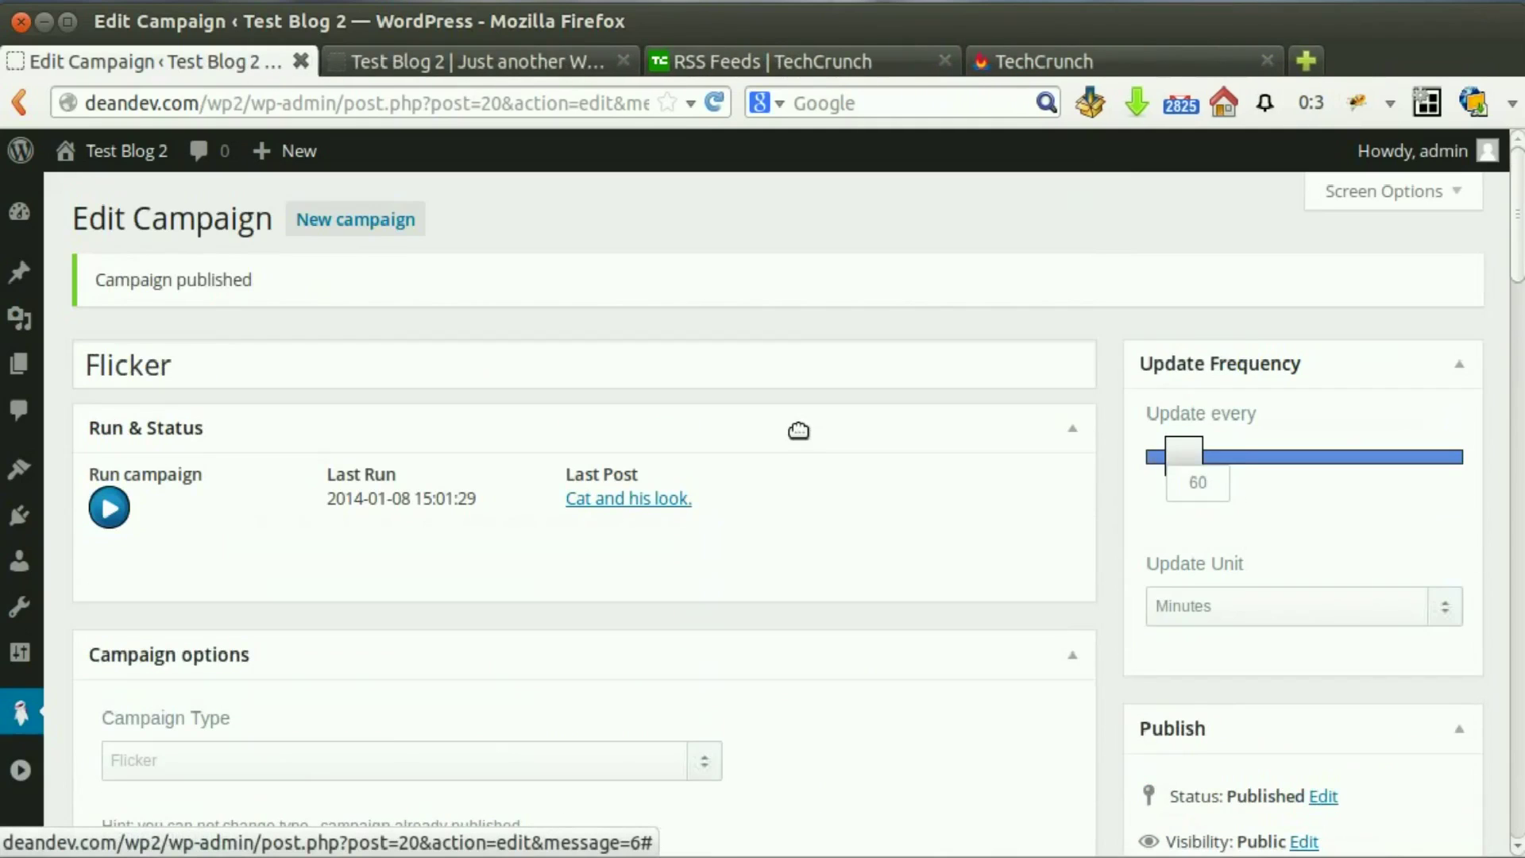
click(342, 230)
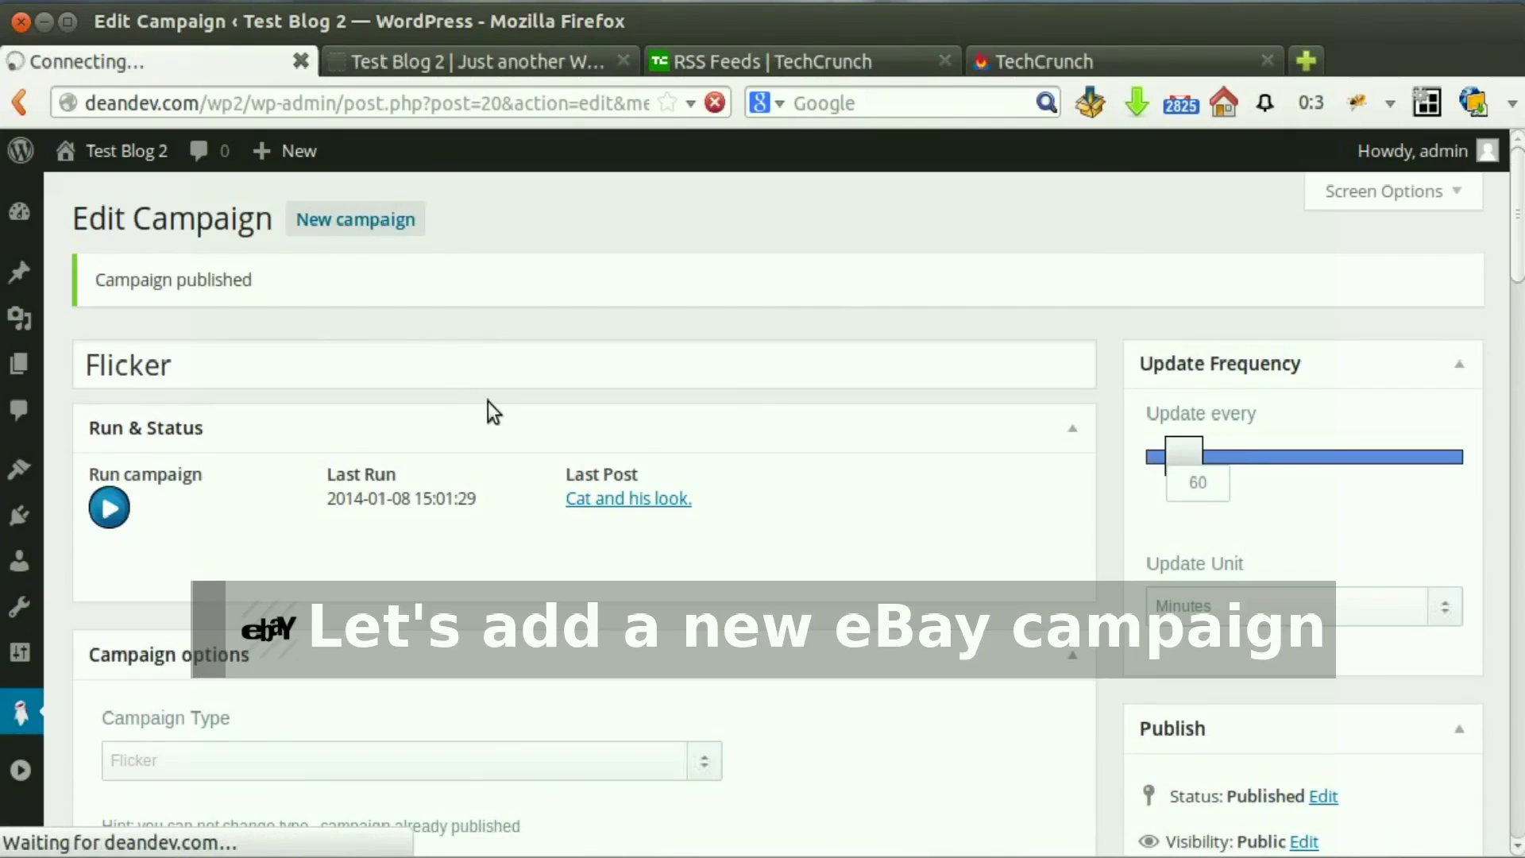
scroll(486, 399, down, 1)
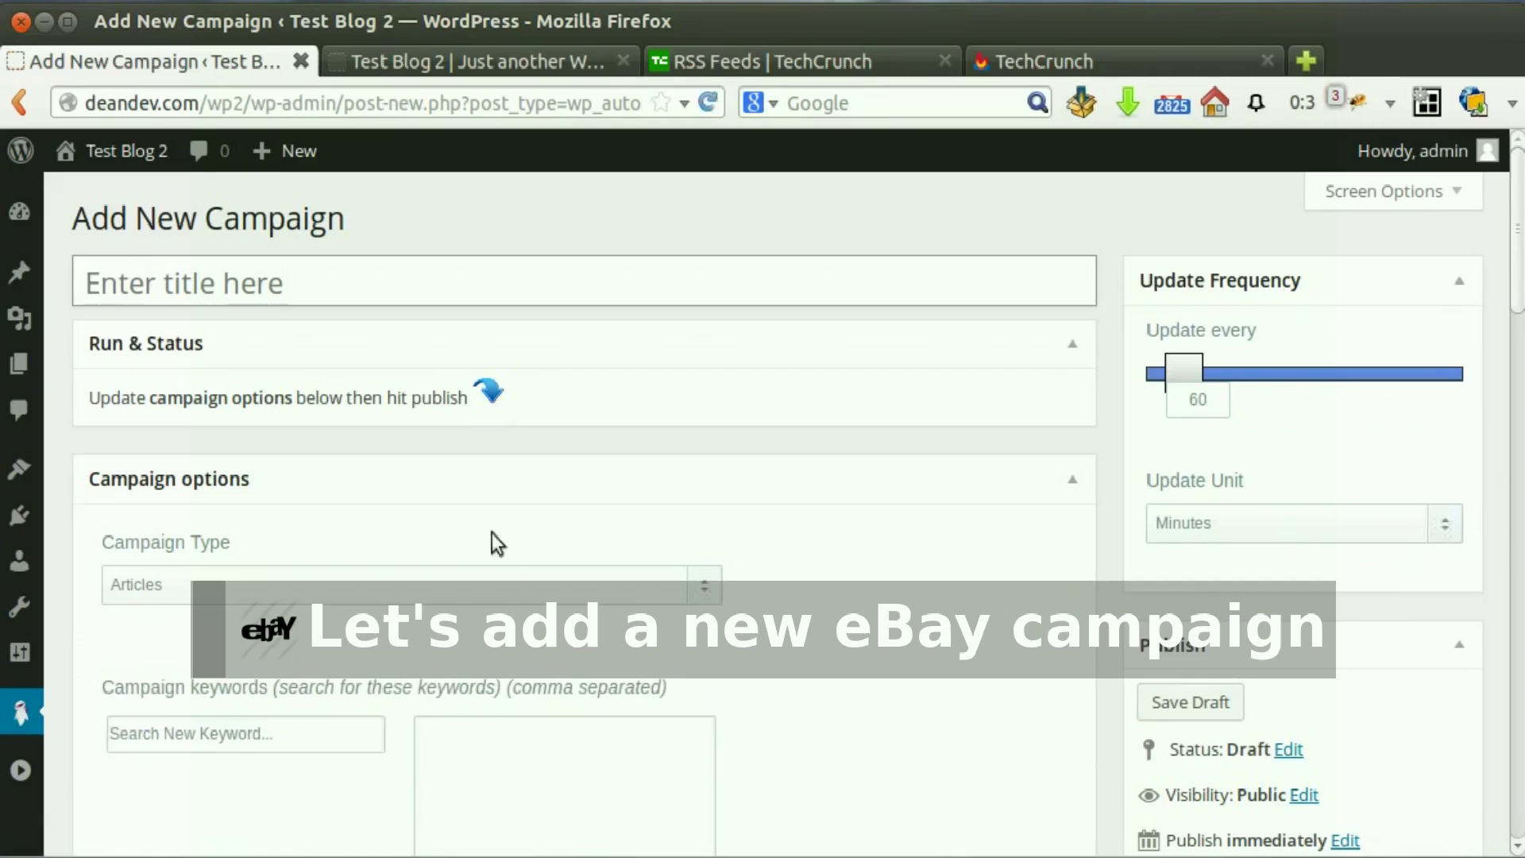
click(503, 585)
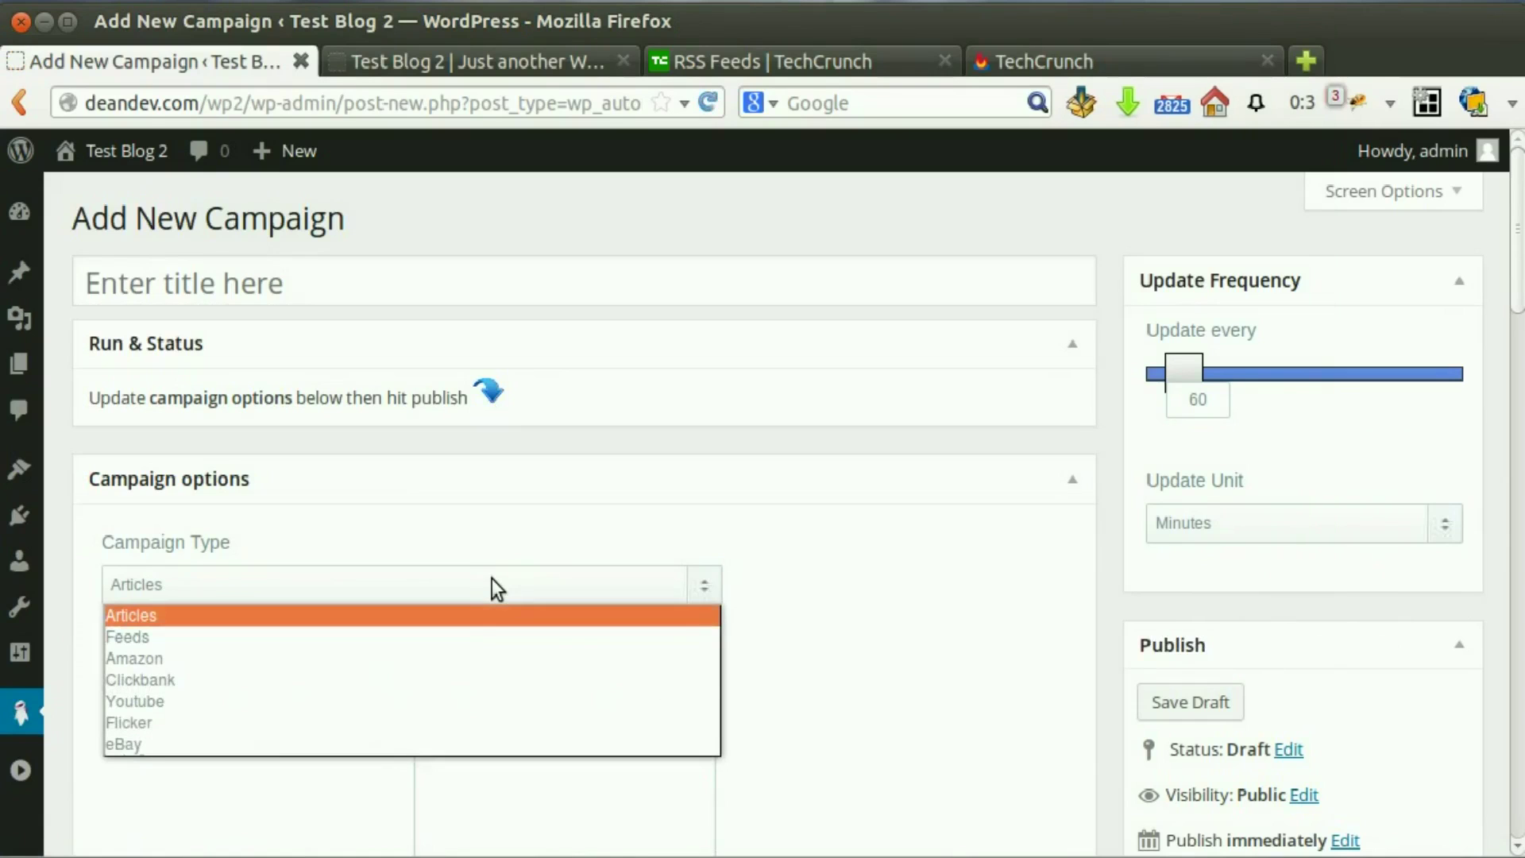
click(441, 744)
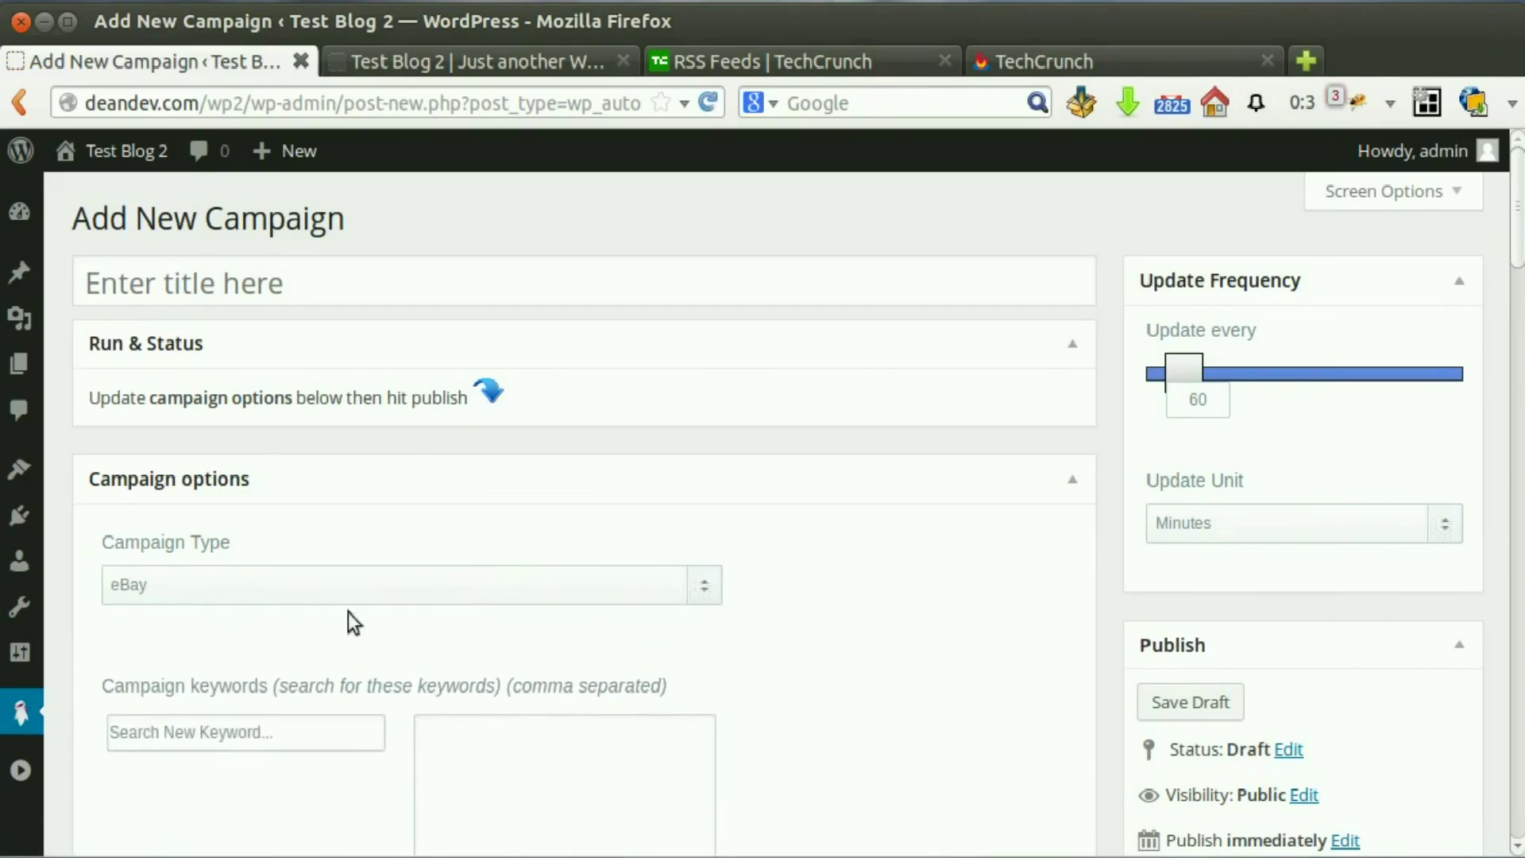
- Title the new campaign "eBay camp"
scroll(586, 576, down, 1)
click(441, 283)
scroll(446, 246, up, 1)
text(eBay camp)
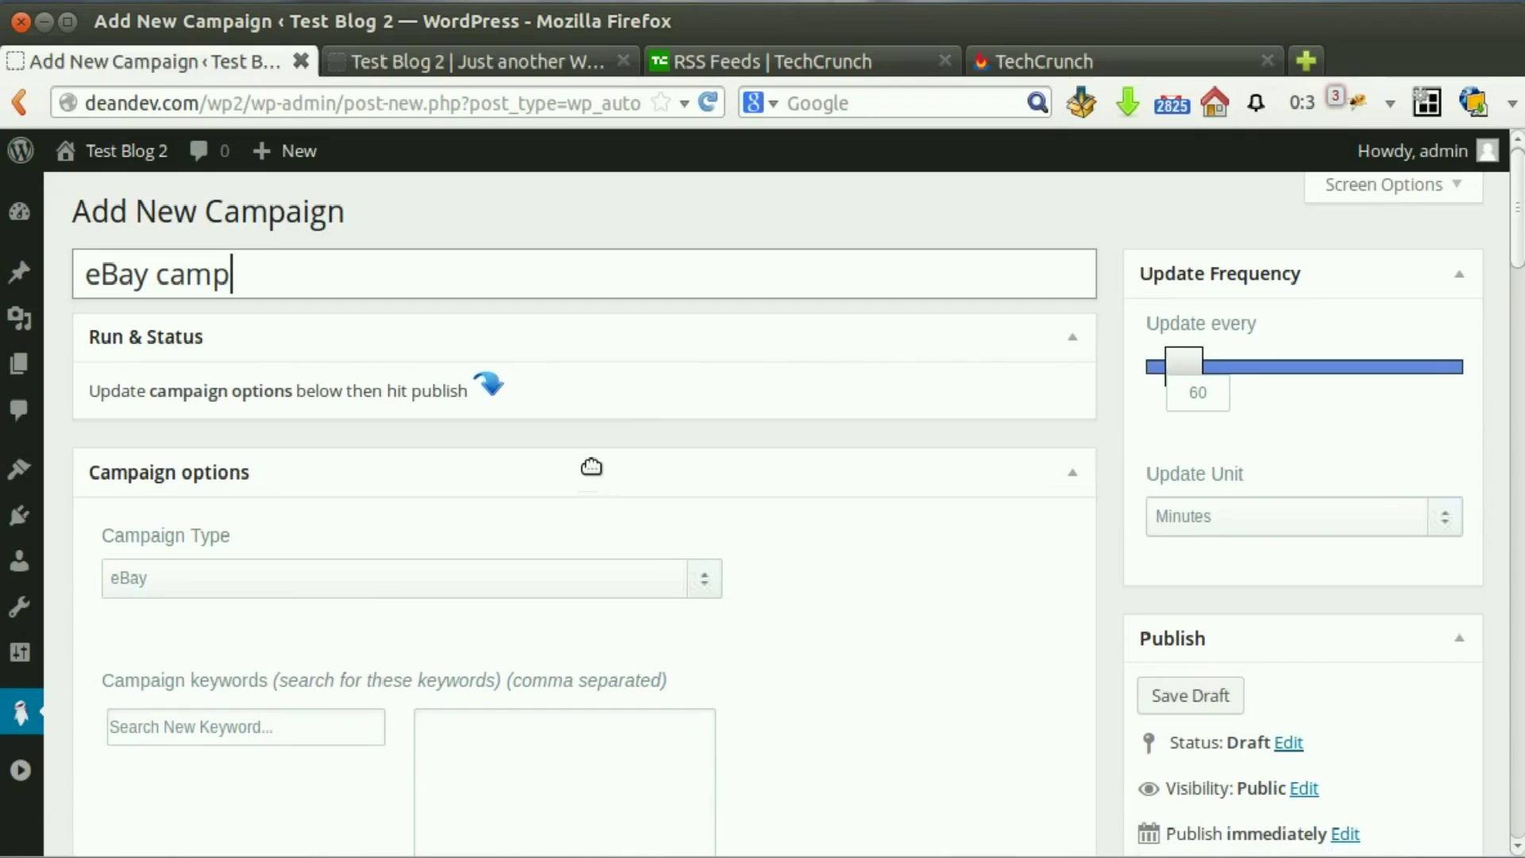
- Add "macbook pro" as the campaign keyword
scroll(607, 493, down, 5)
scroll(341, 493, down, 2)
click(309, 430)
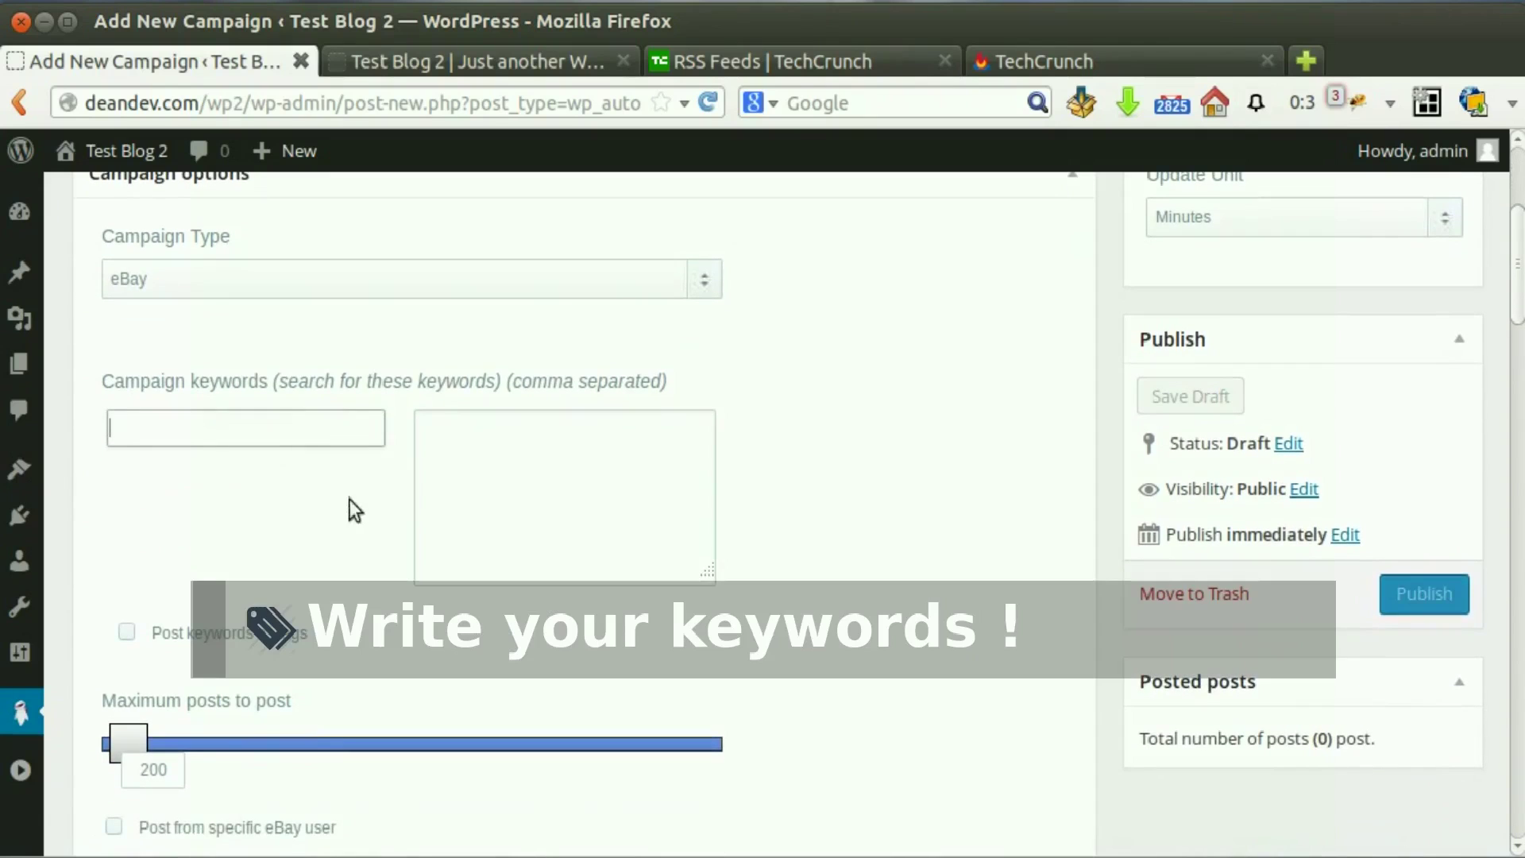
text(macbo)
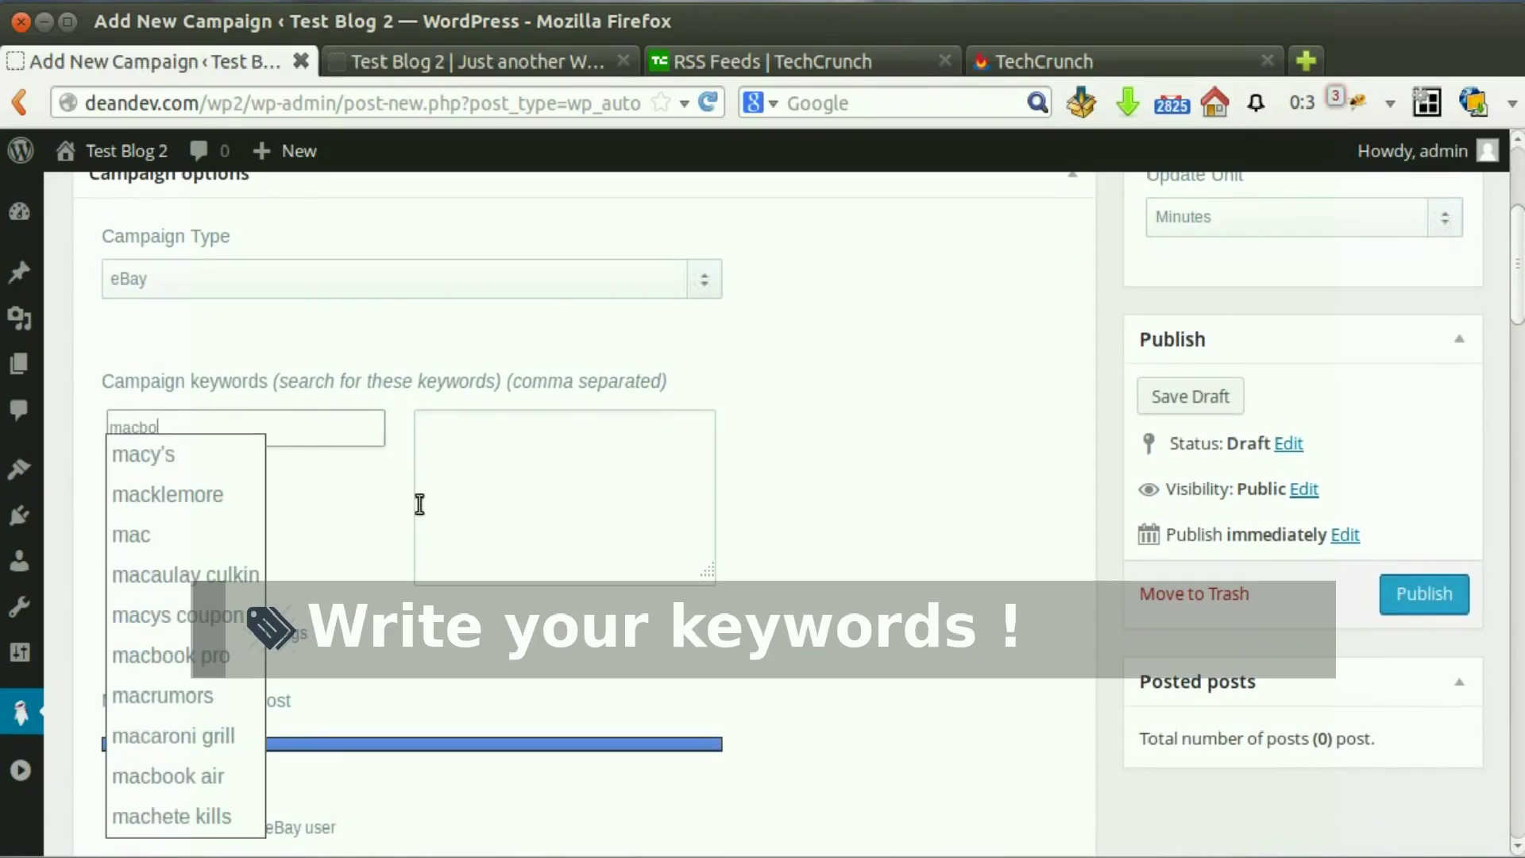
text(ok)
click(331, 453)
- Enable posting keywords as tags and set the maximum posts to post to 288
scroll(876, 550, down, 3)
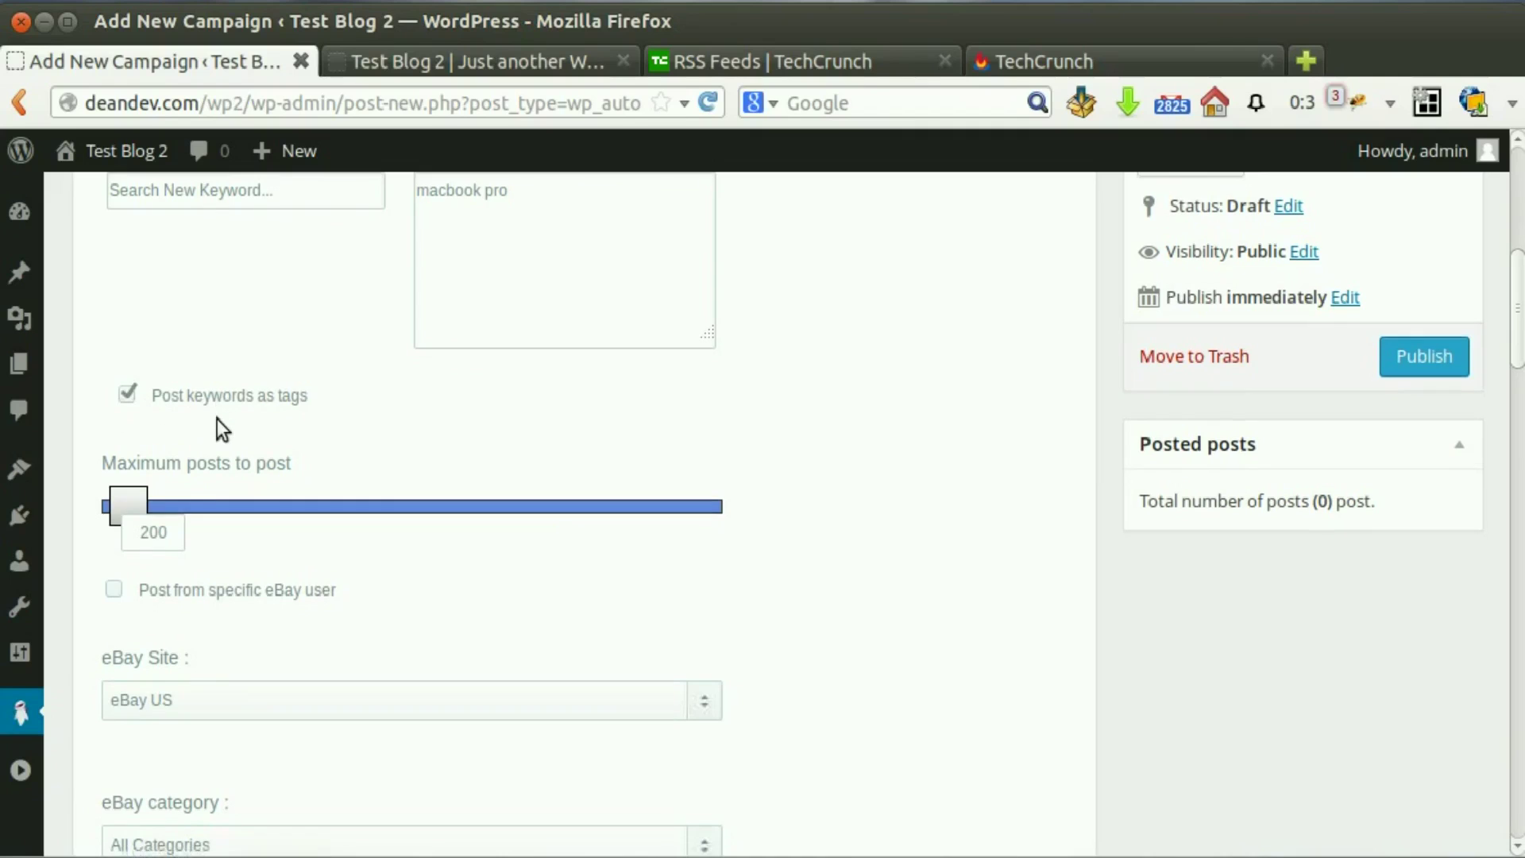
scroll(199, 421, down, 2)
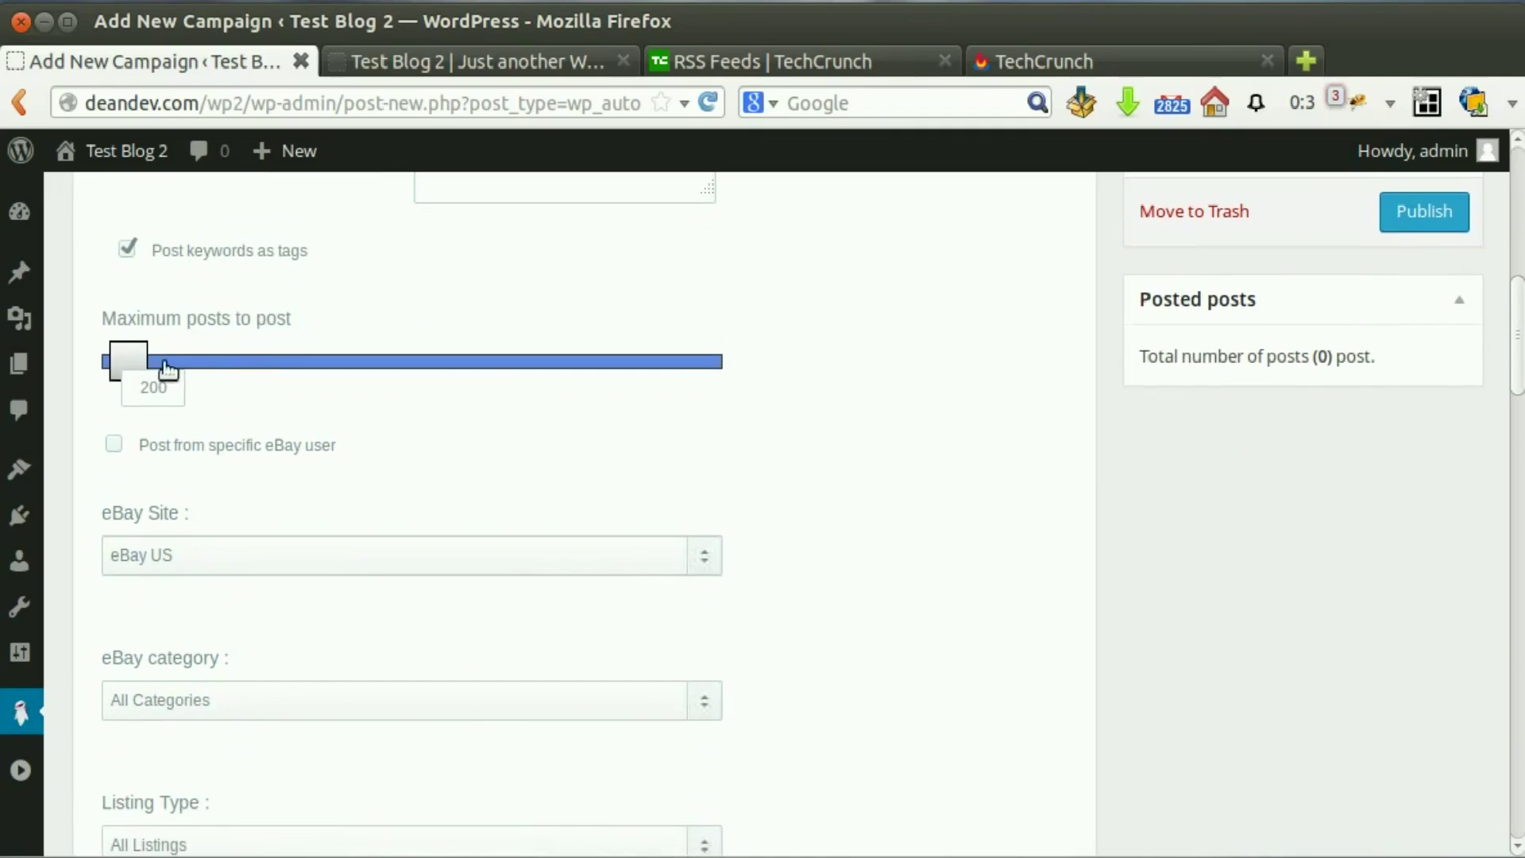
drag(133, 365, 136, 364)
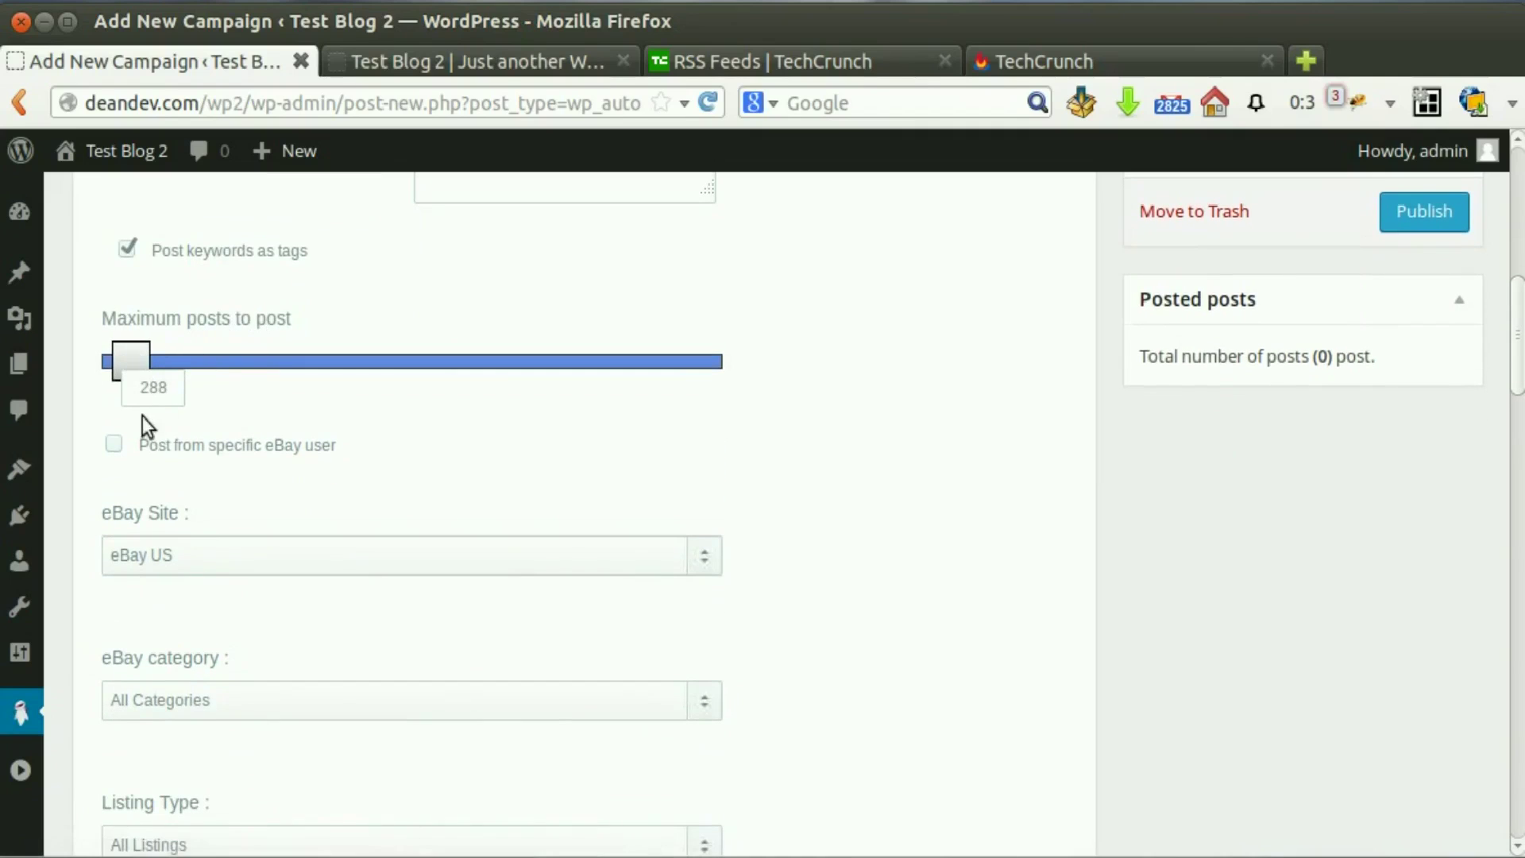
- Reveal the user settings for posting from a specific eBay user and switch that option back off
click(113, 443)
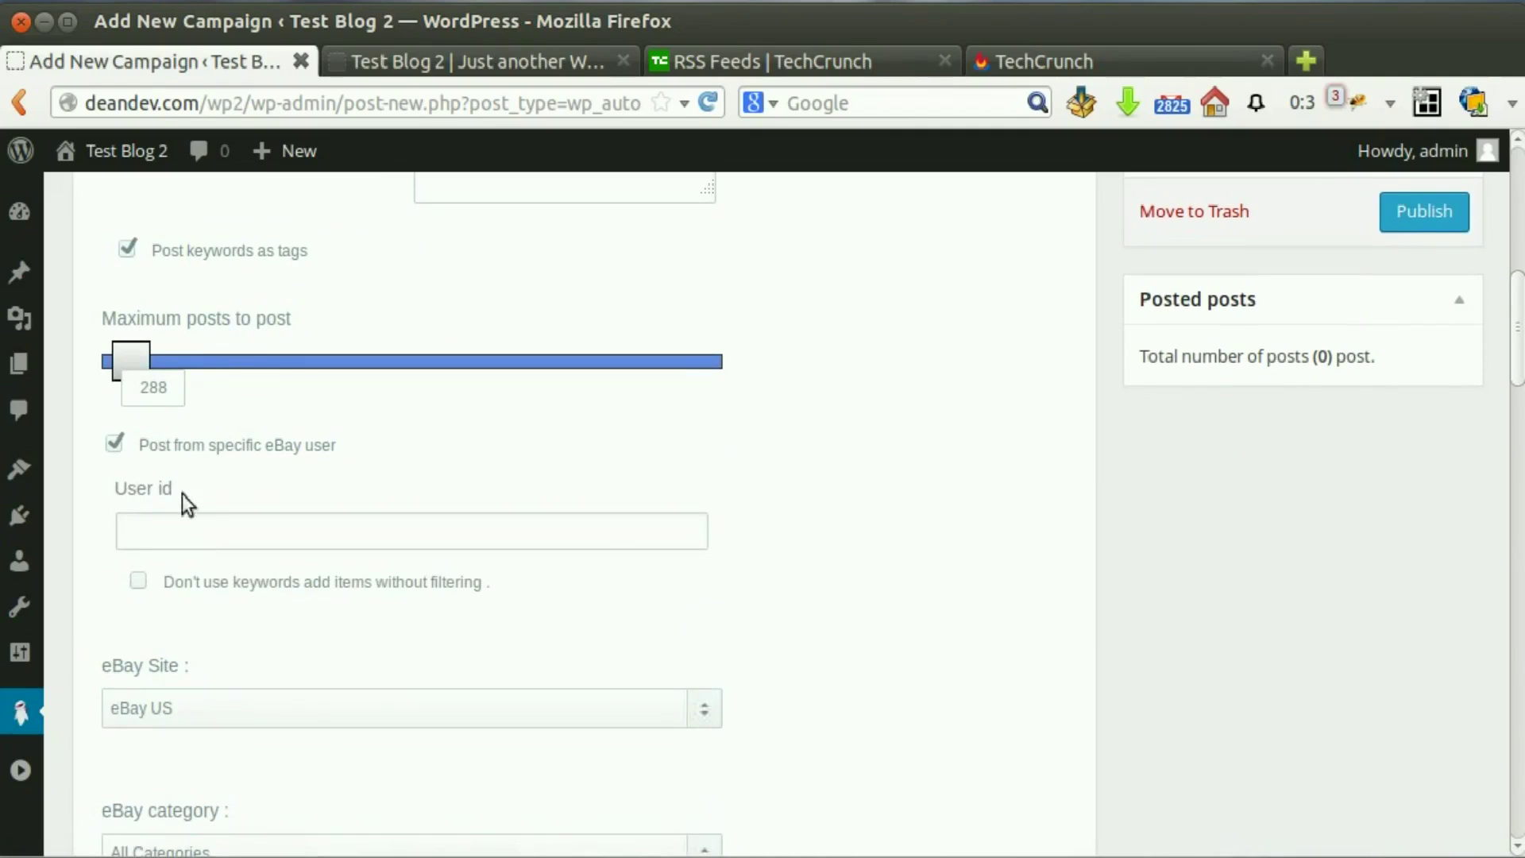
click(177, 517)
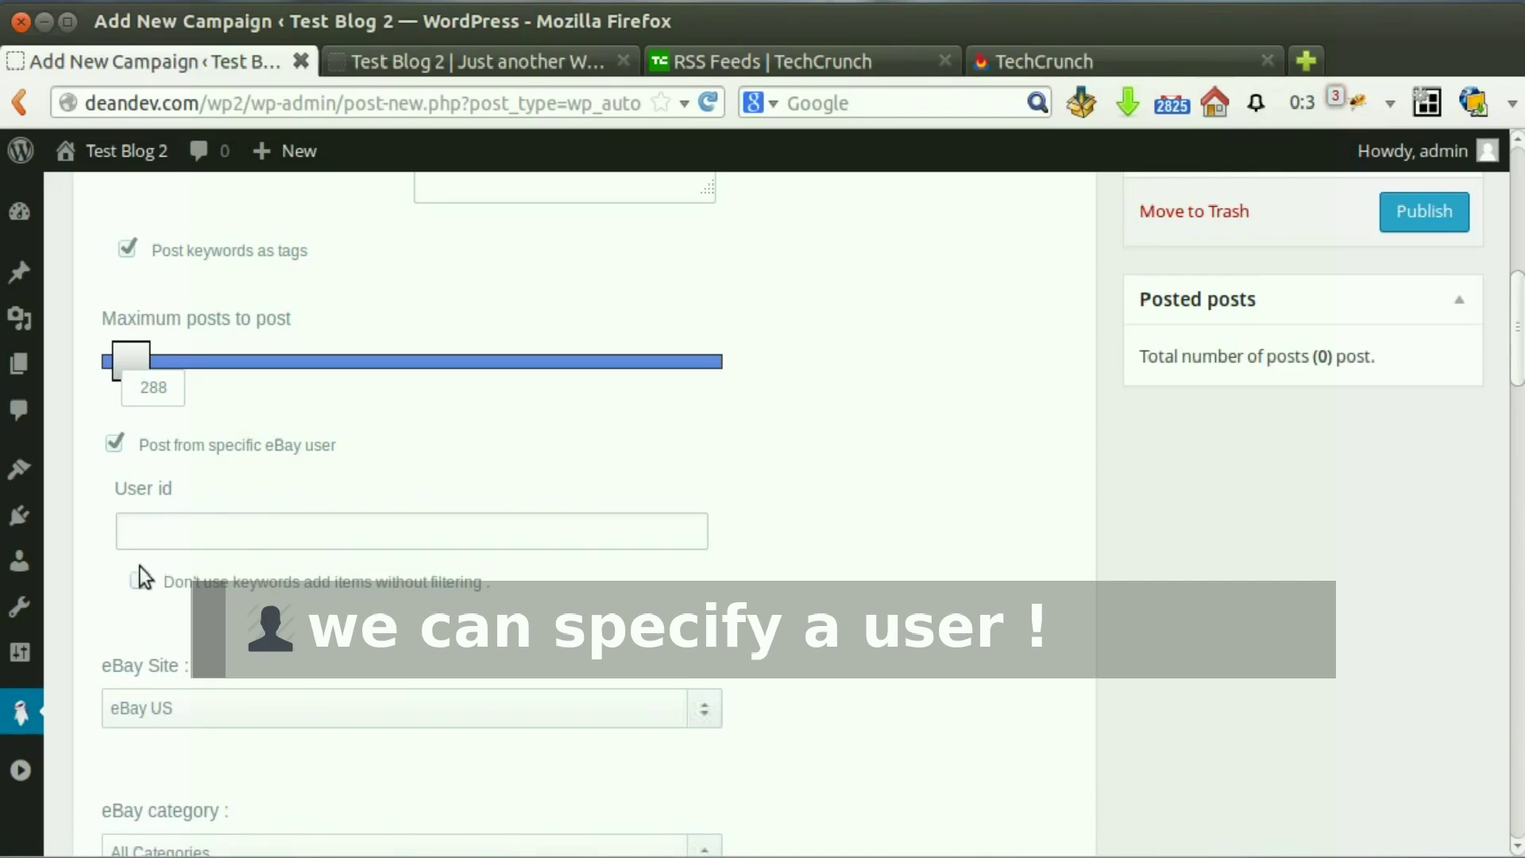
click(100, 443)
- Choose eBay US as the eBay site and Computers/Tablets & Networking as the eBay category
scroll(450, 493, down, 3)
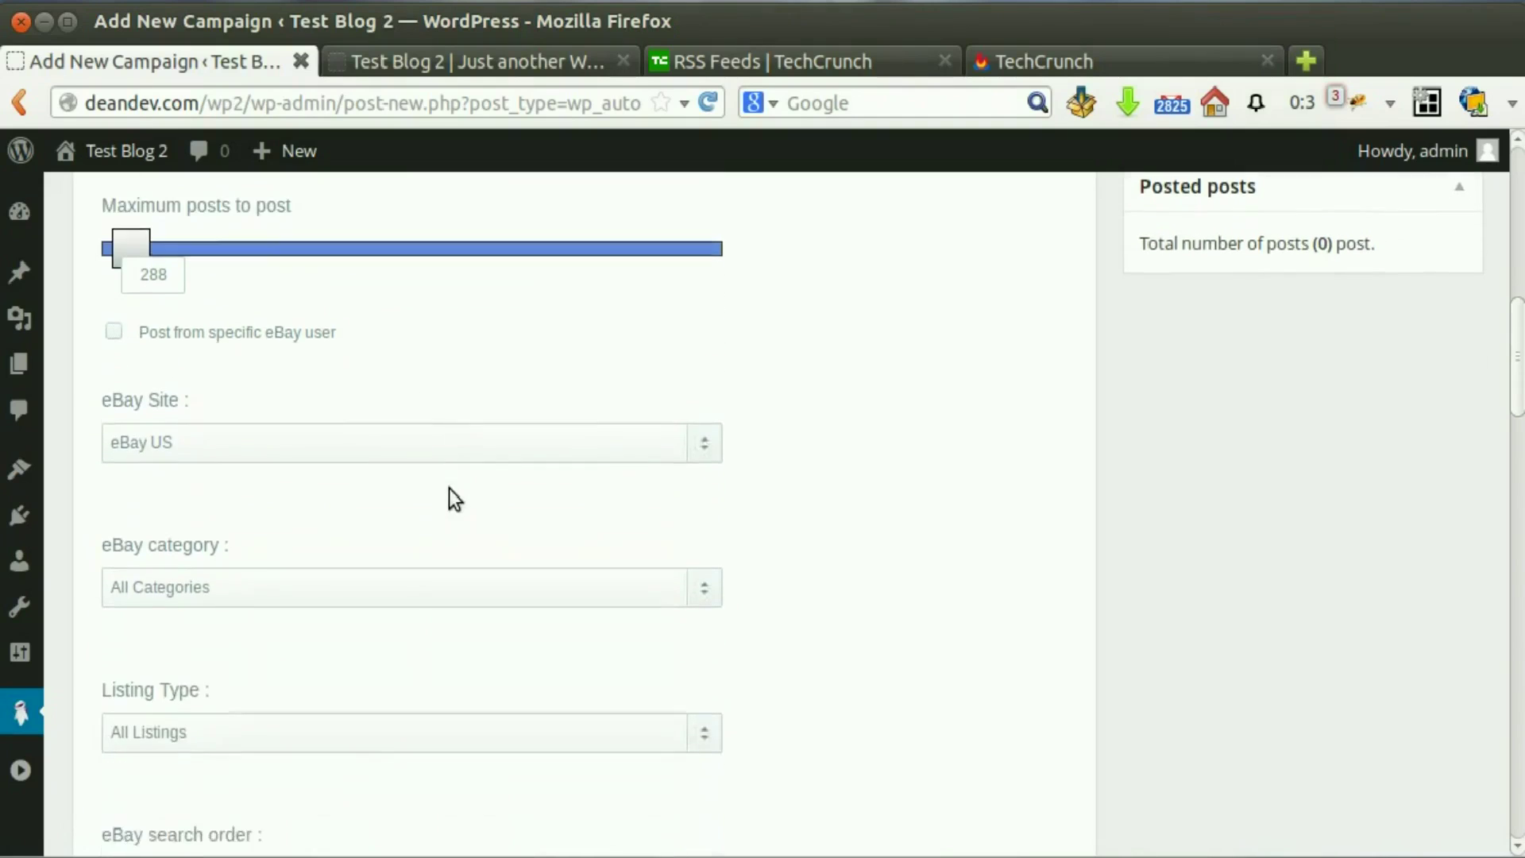
click(229, 394)
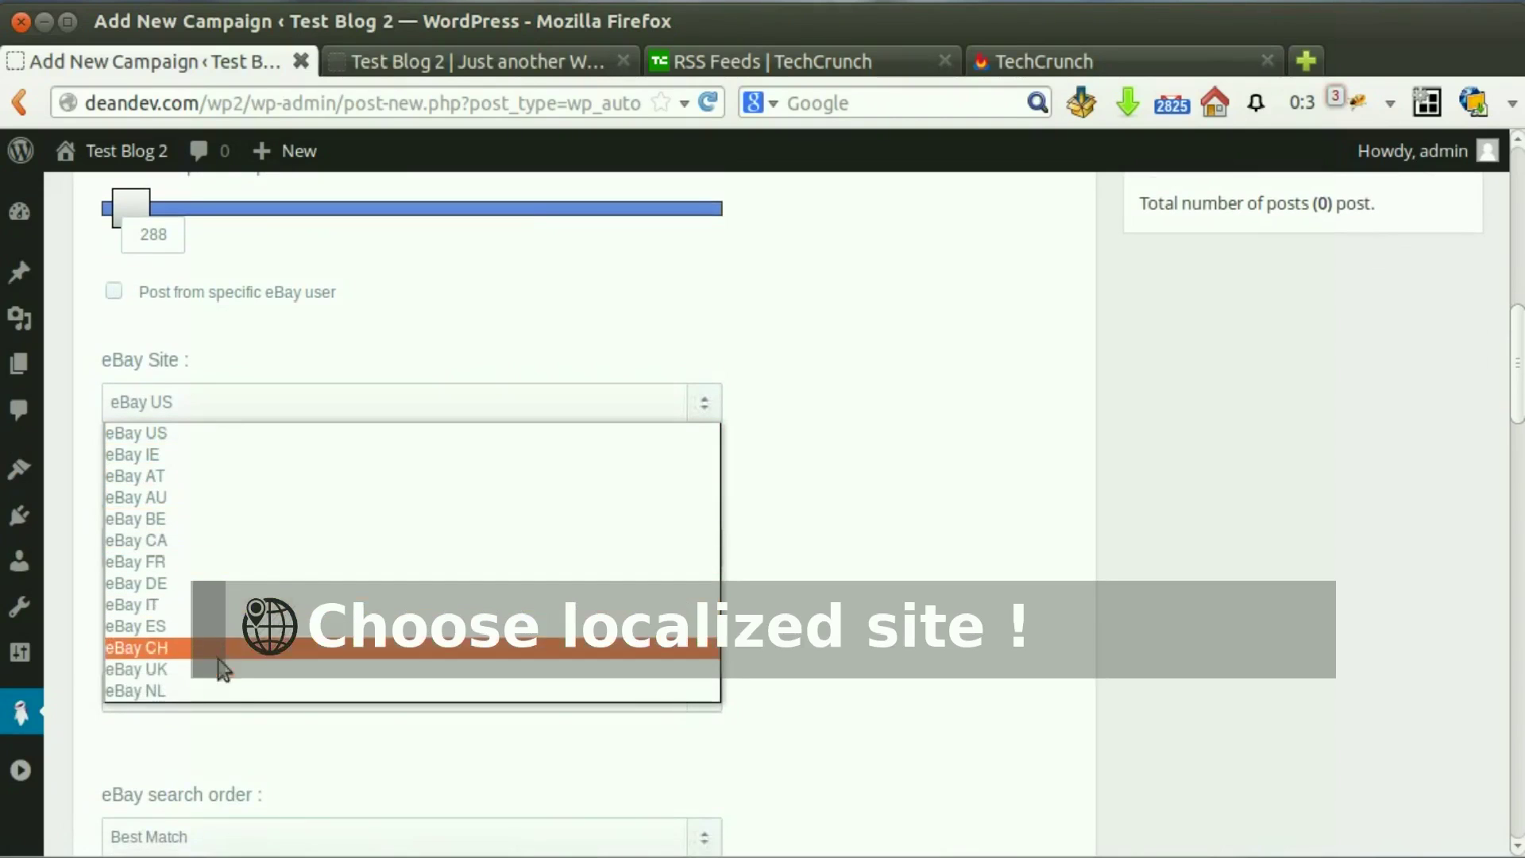
click(207, 435)
click(254, 545)
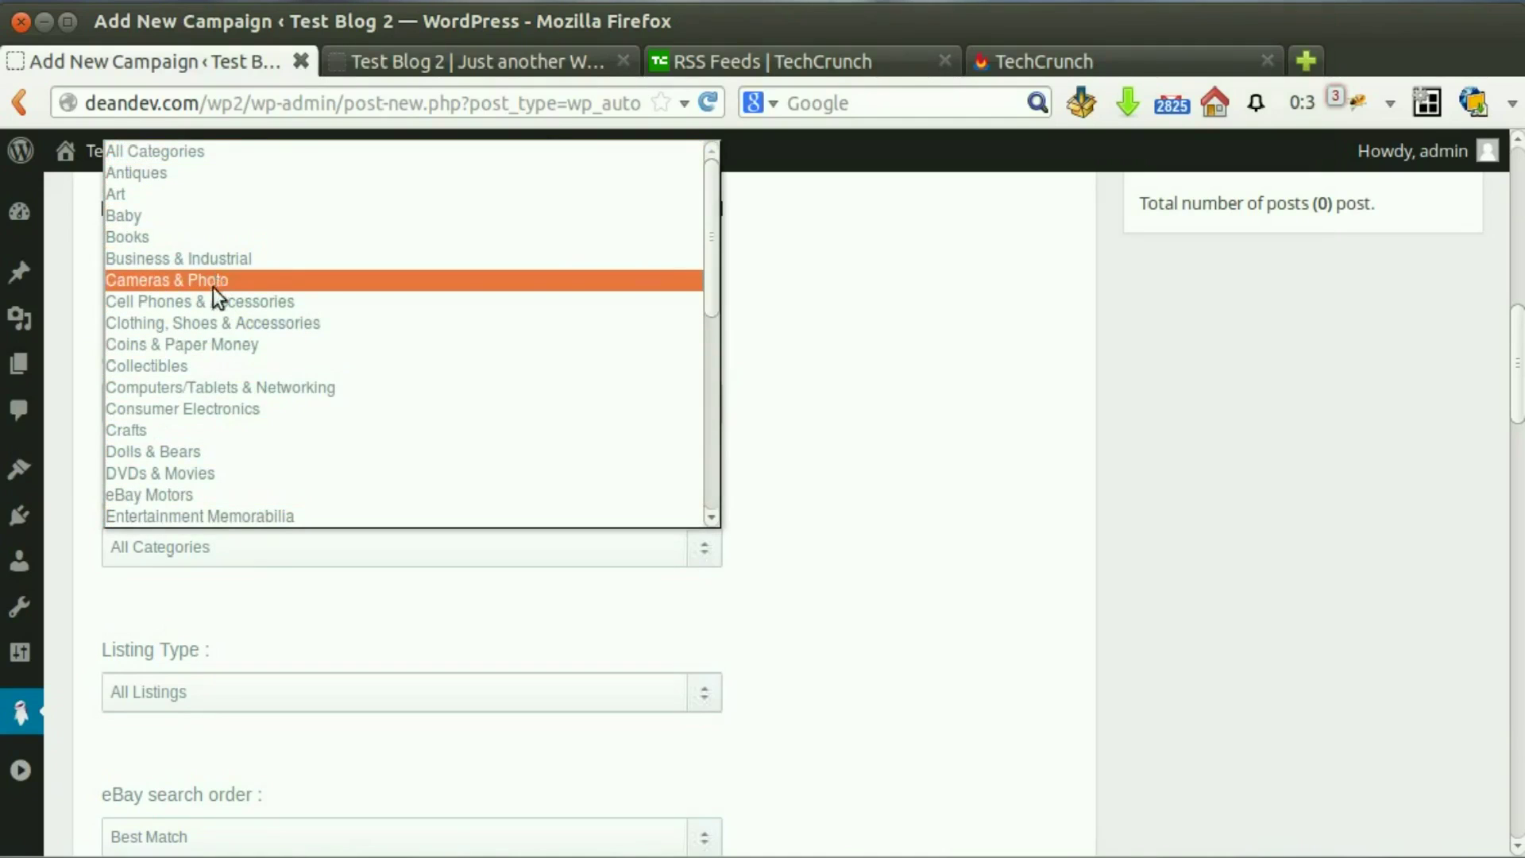
click(207, 387)
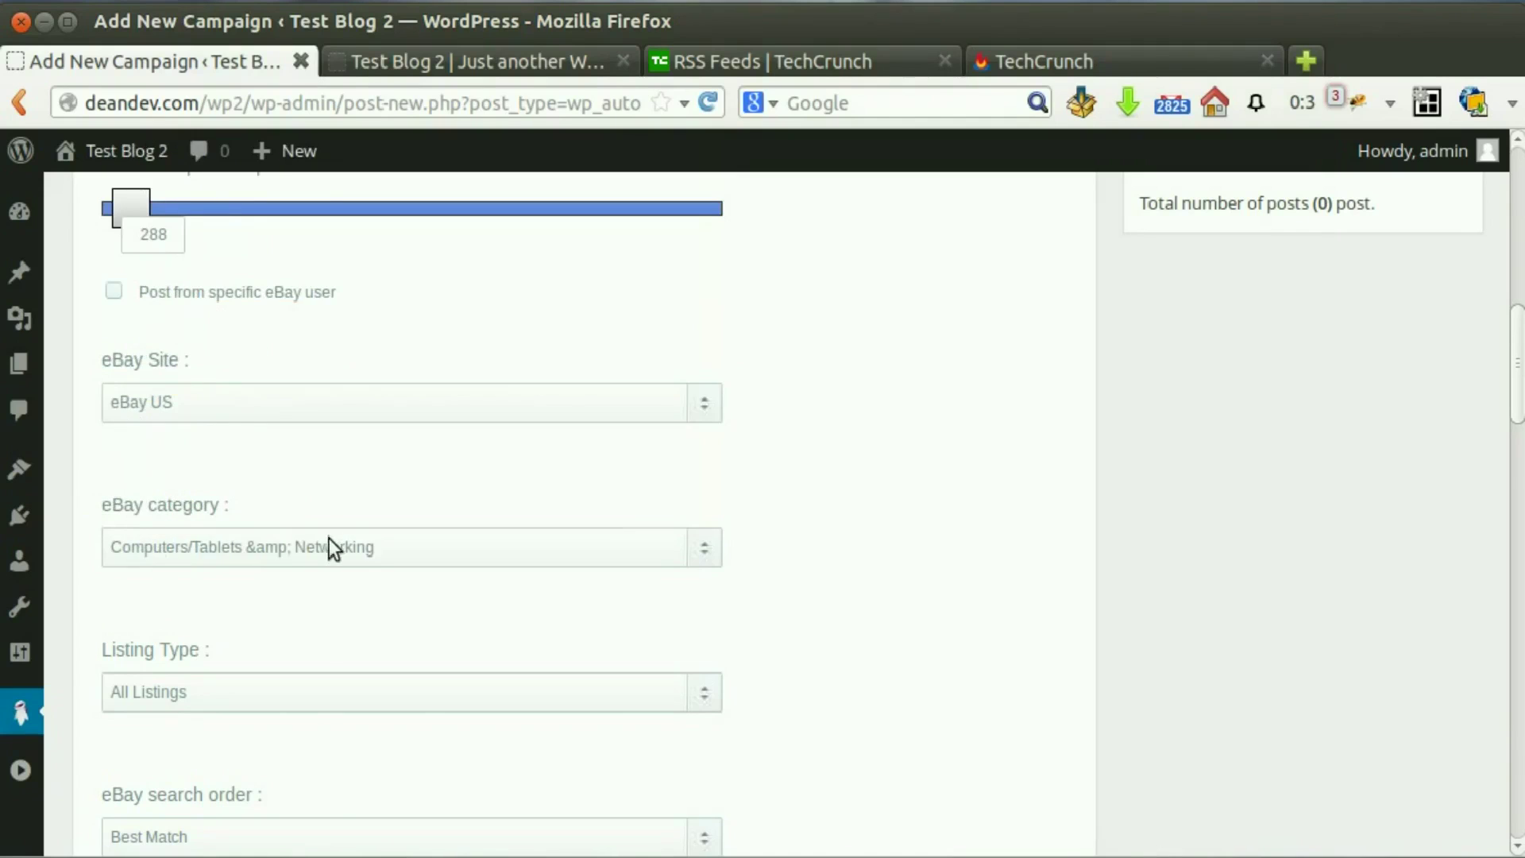
- Review the listing types, keeping All Listings, and select Best Match as the eBay search order
scroll(335, 542, down, 5)
click(208, 475)
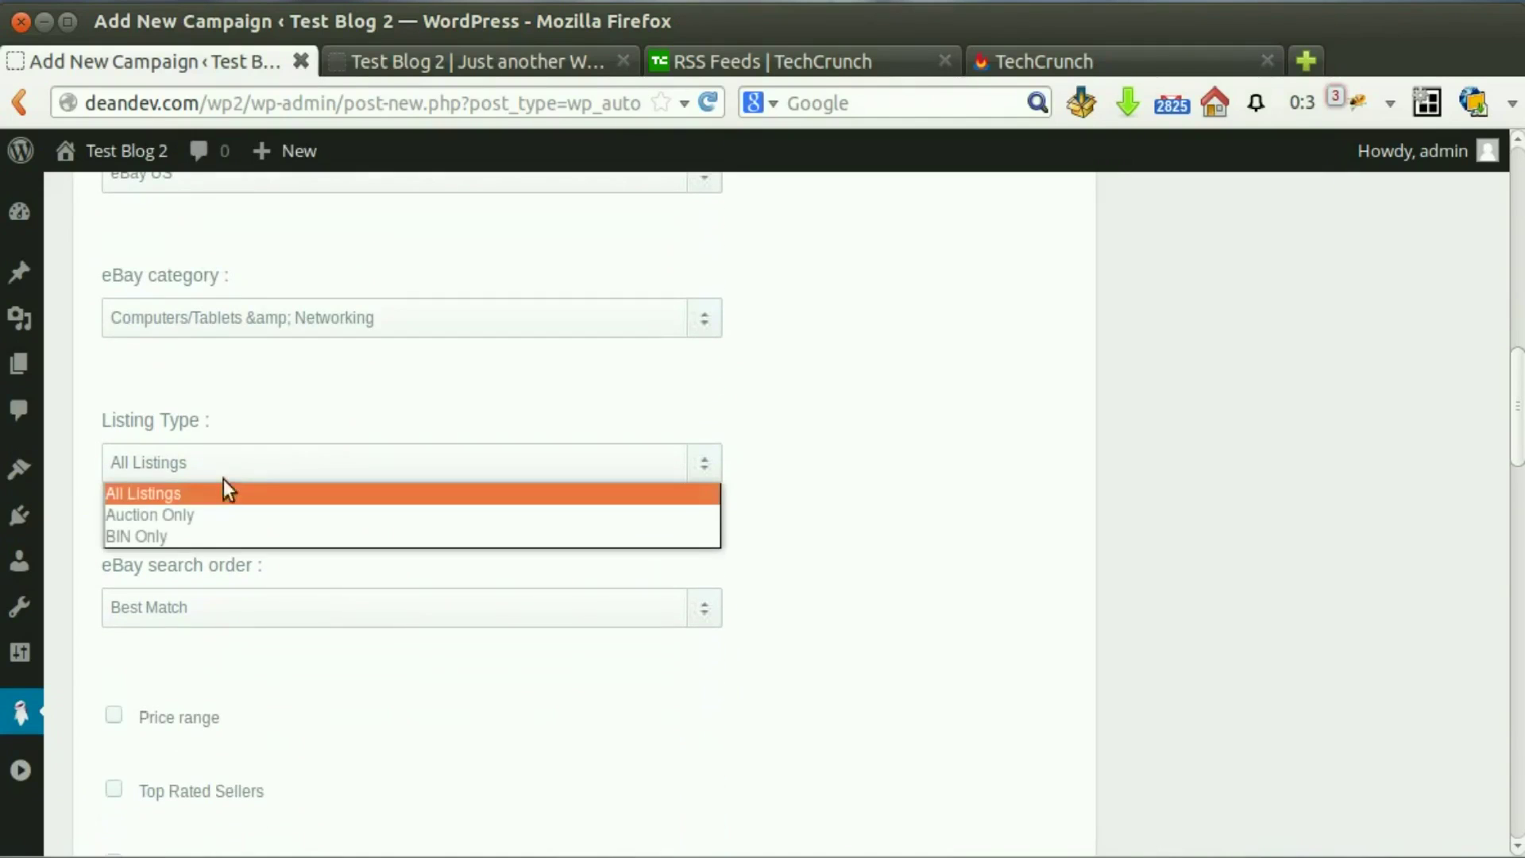
click(906, 528)
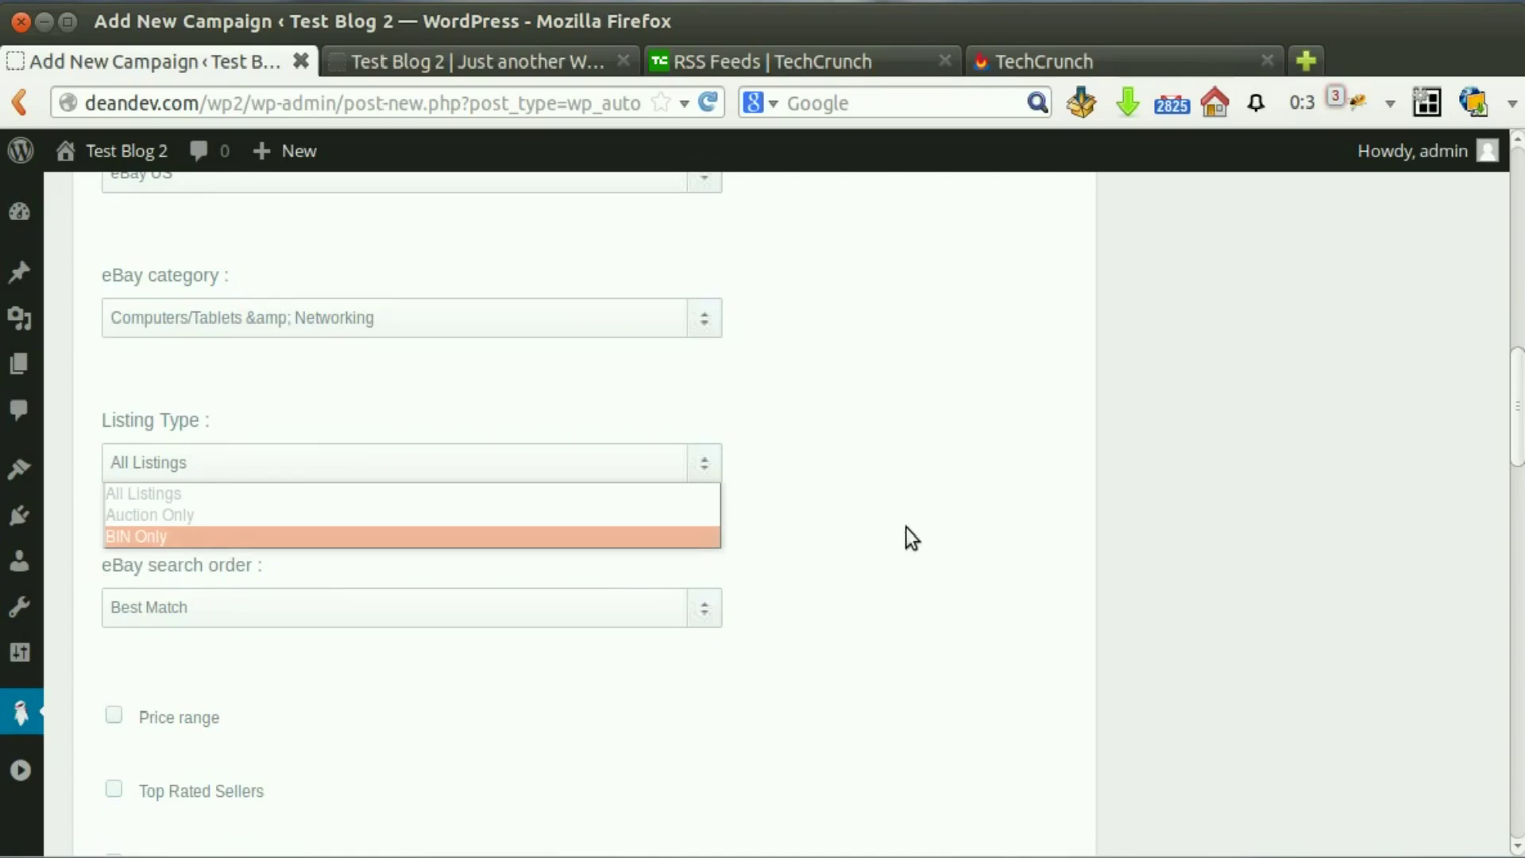
scroll(259, 572, down, 5)
click(264, 379)
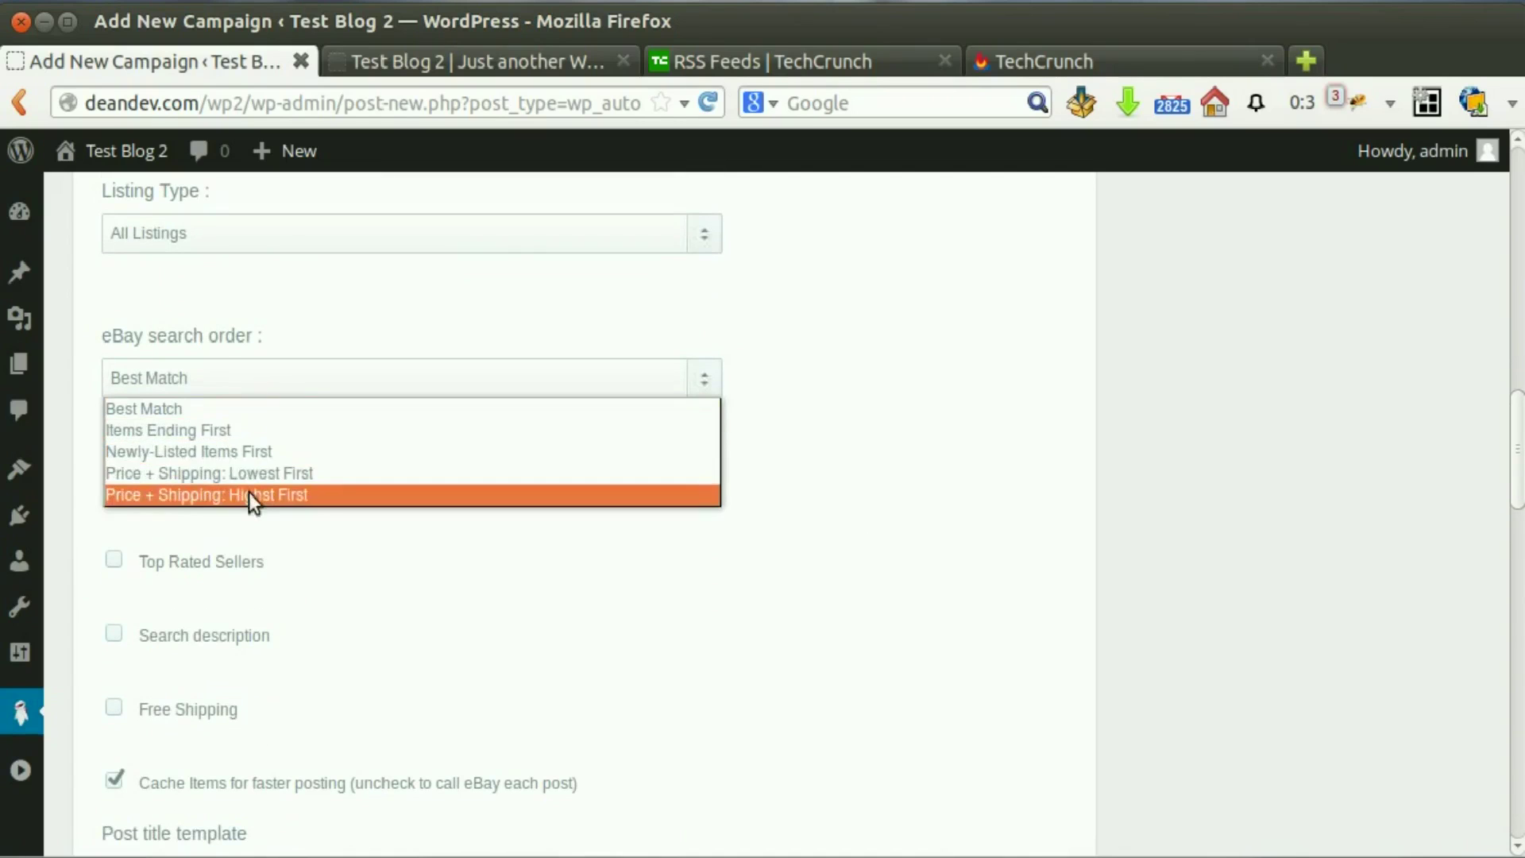
click(238, 408)
- Enable the price range filter and set its lower limit to 1000
click(114, 487)
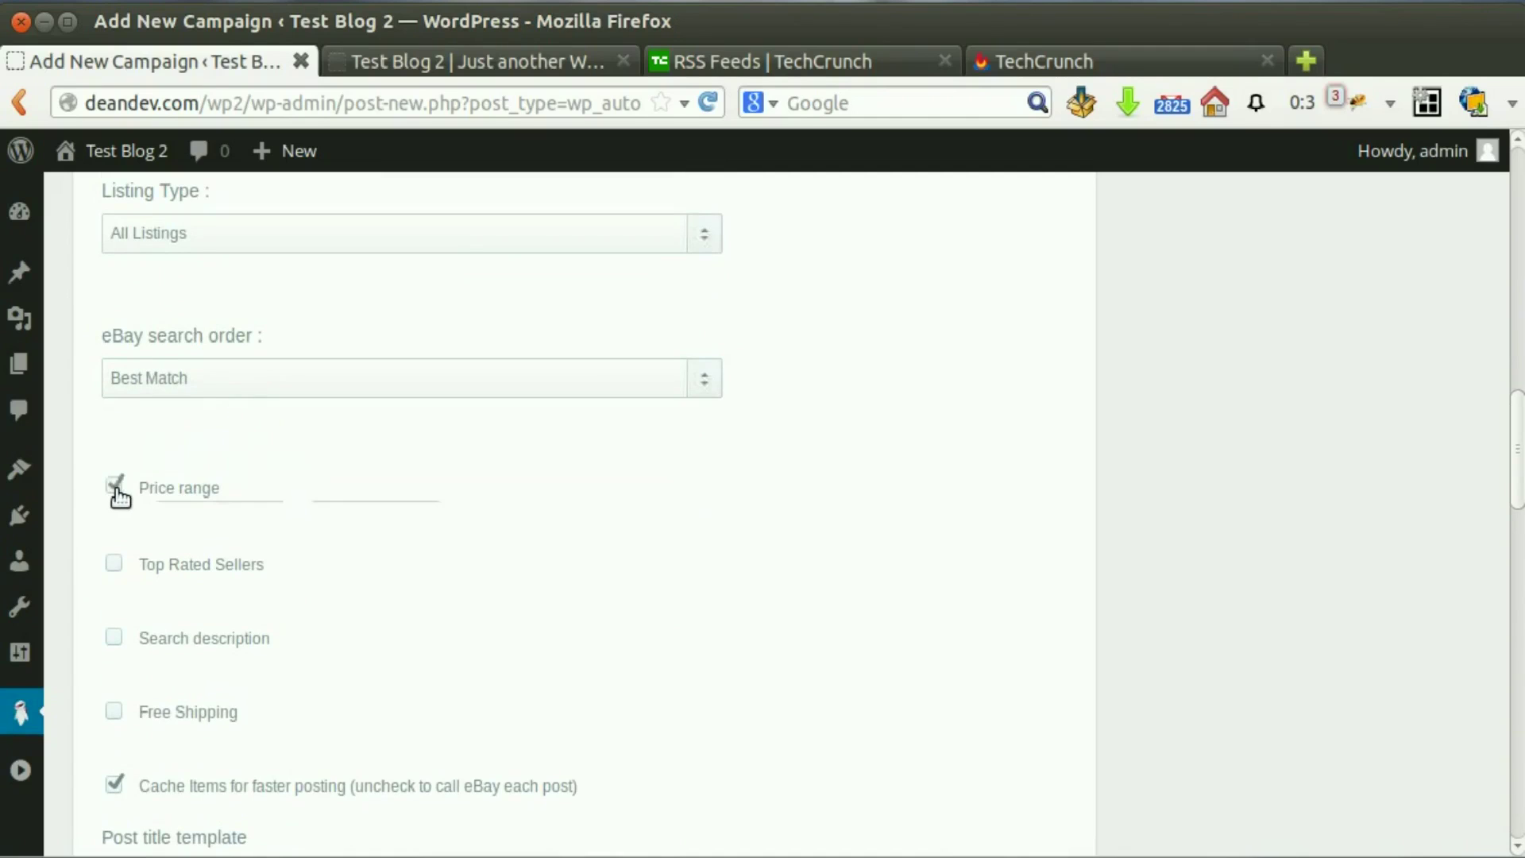
click(191, 534)
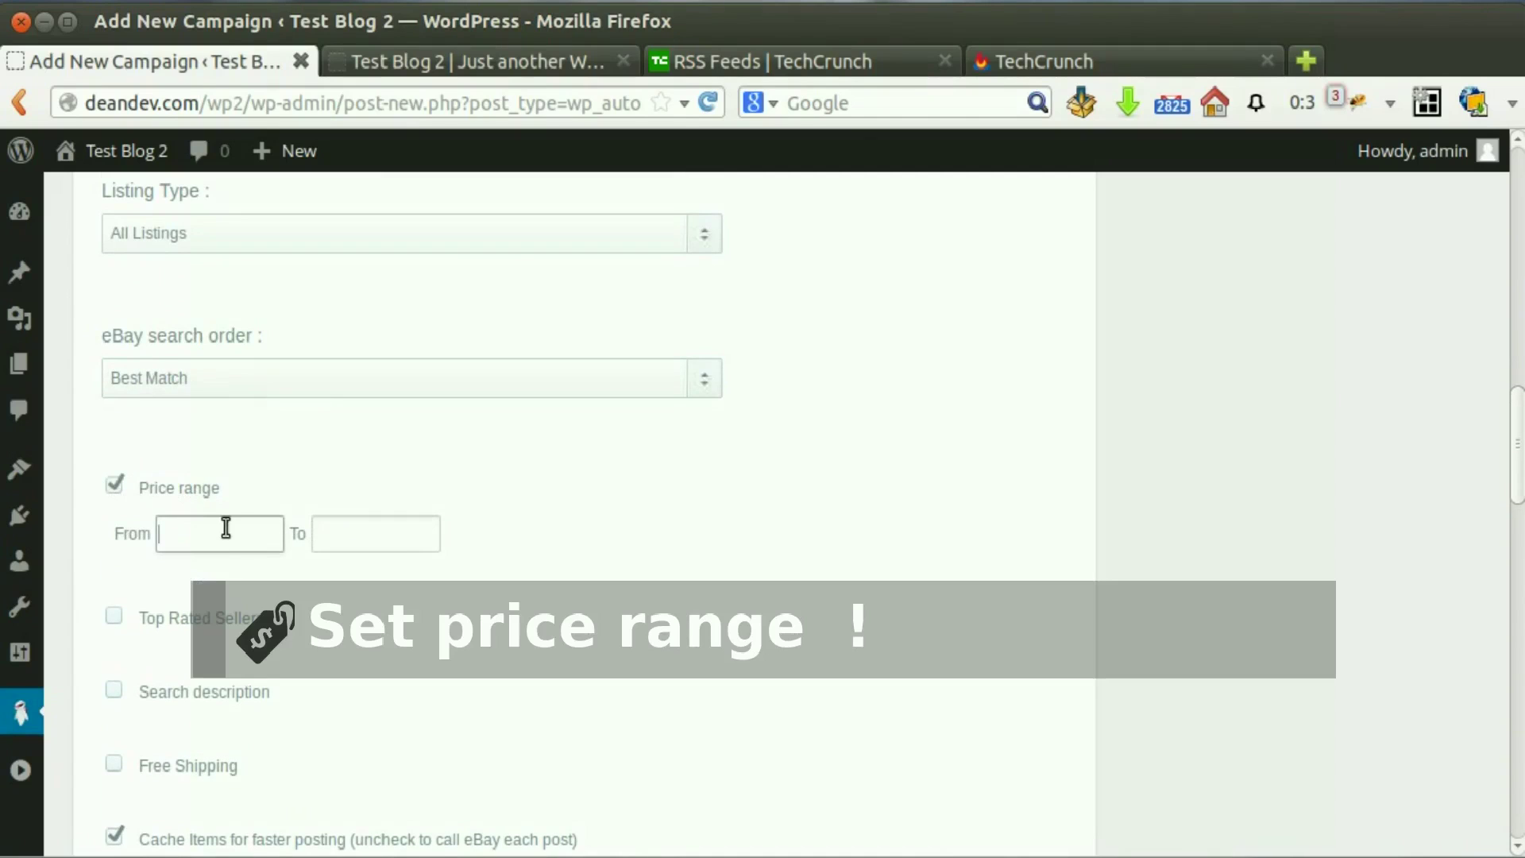
text(1000)
scroll(173, 537, down, 1)
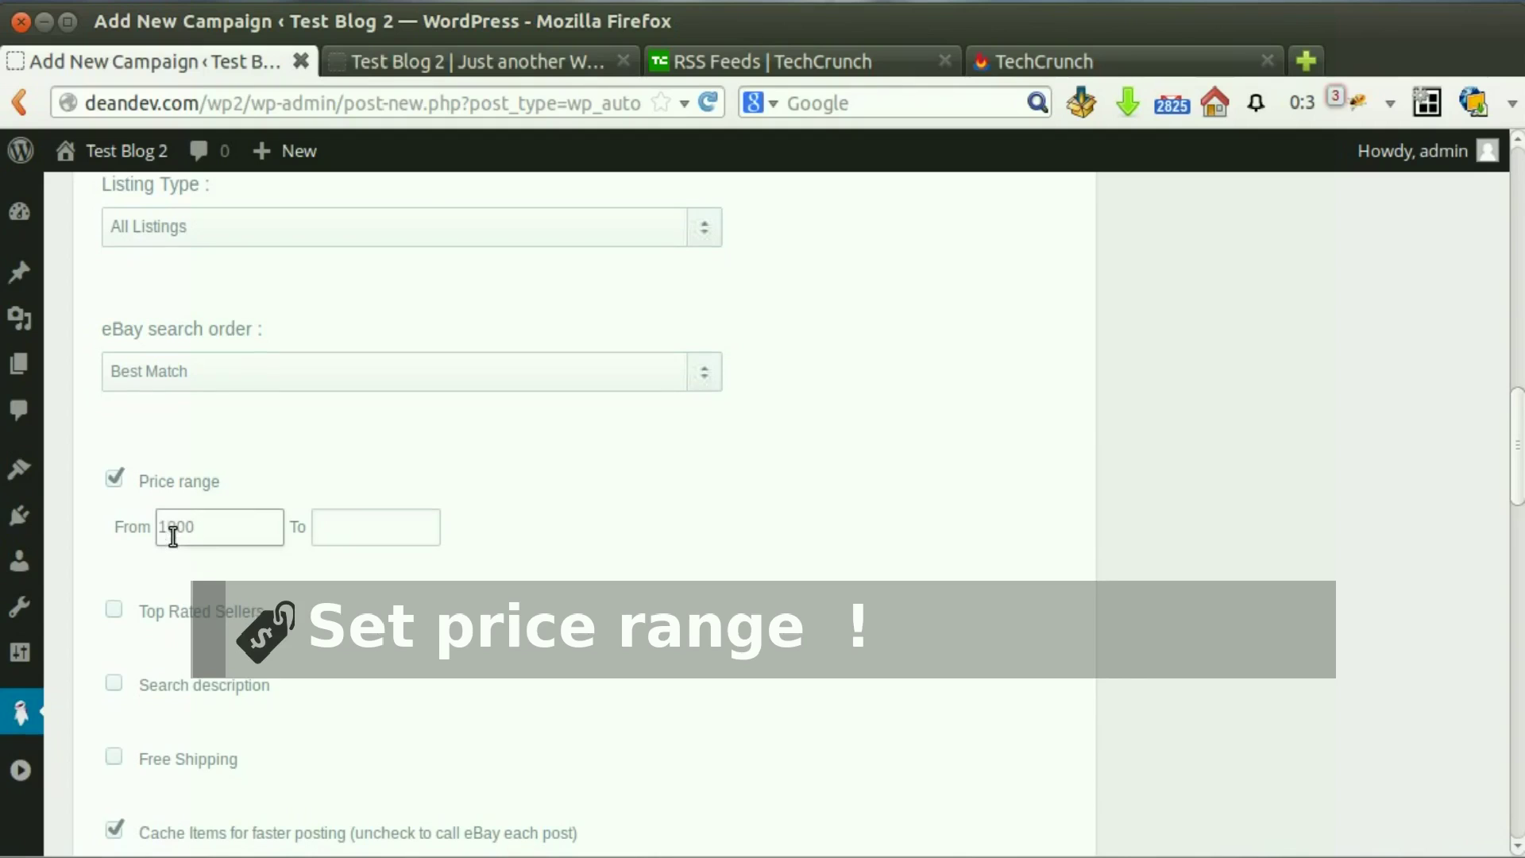
- Enable the Top Rated Sellers and Search description options, leaving Free Shipping off
scroll(173, 537, down, 2)
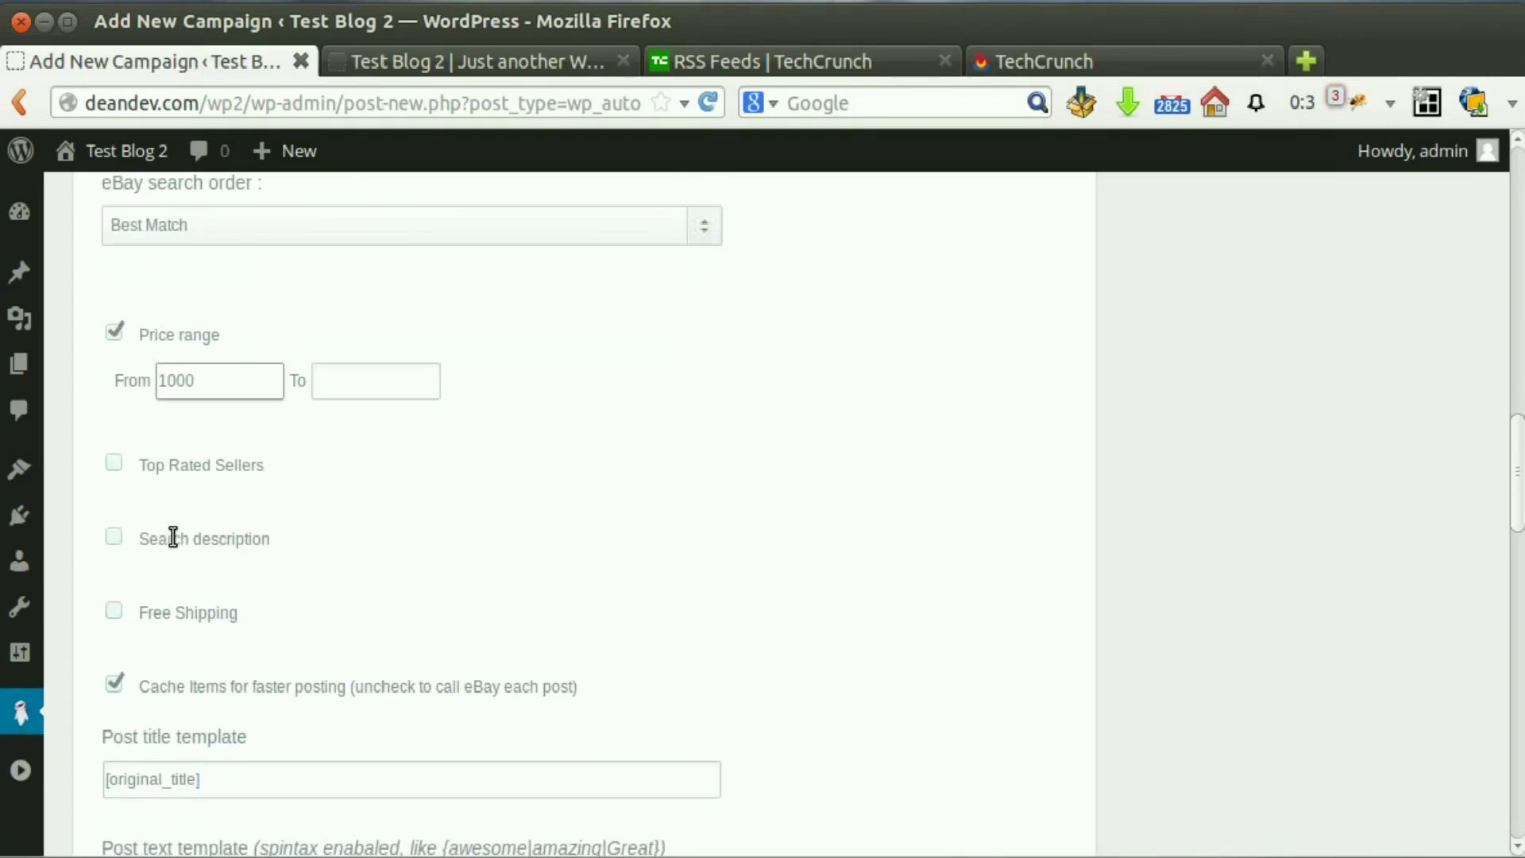
click(115, 463)
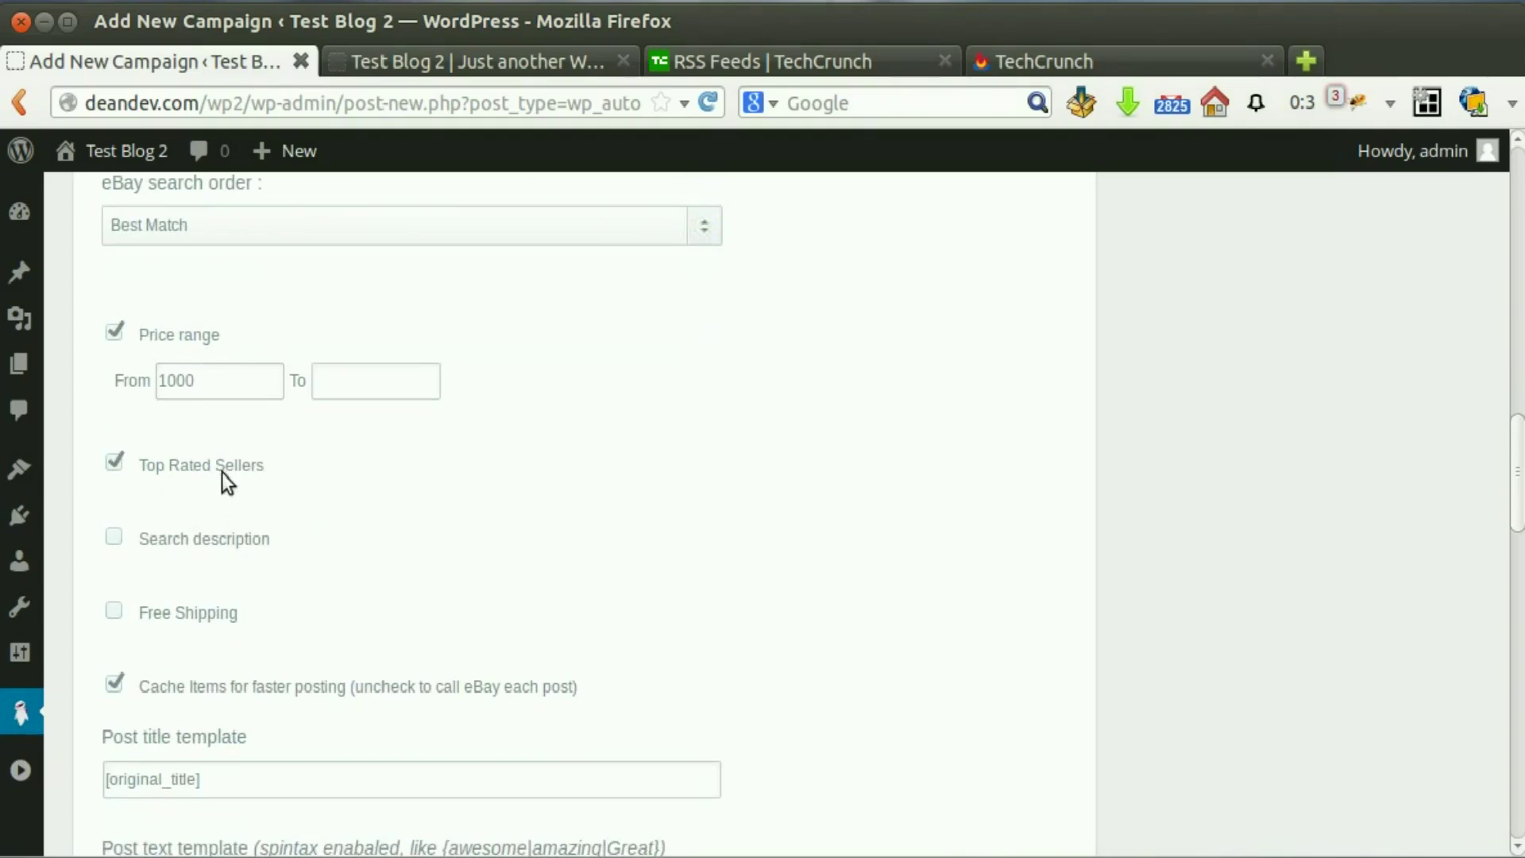
scroll(174, 480, down, 1)
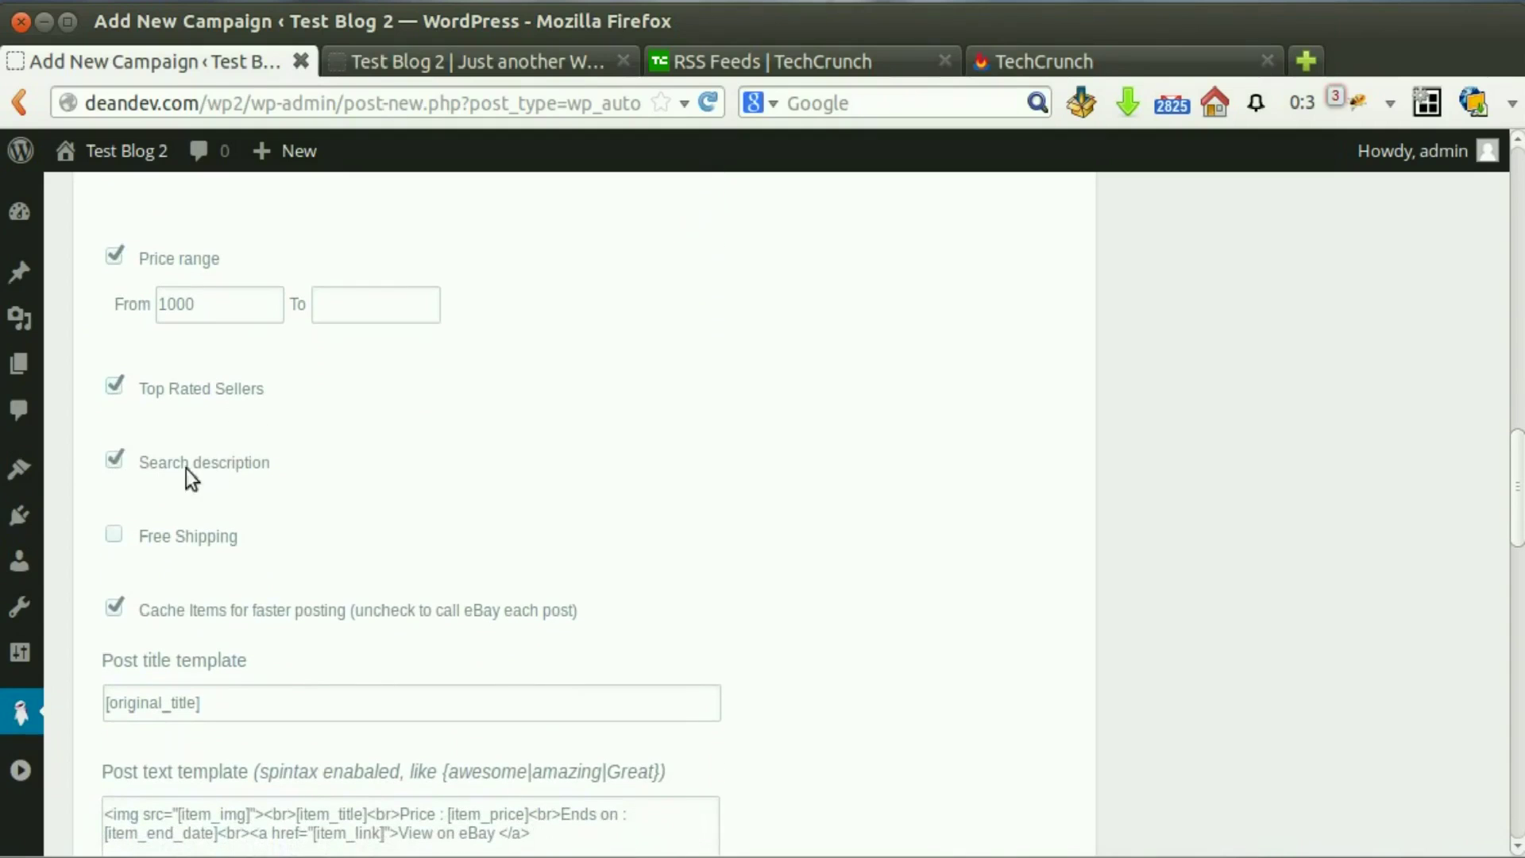
scroll(253, 466, down, 1)
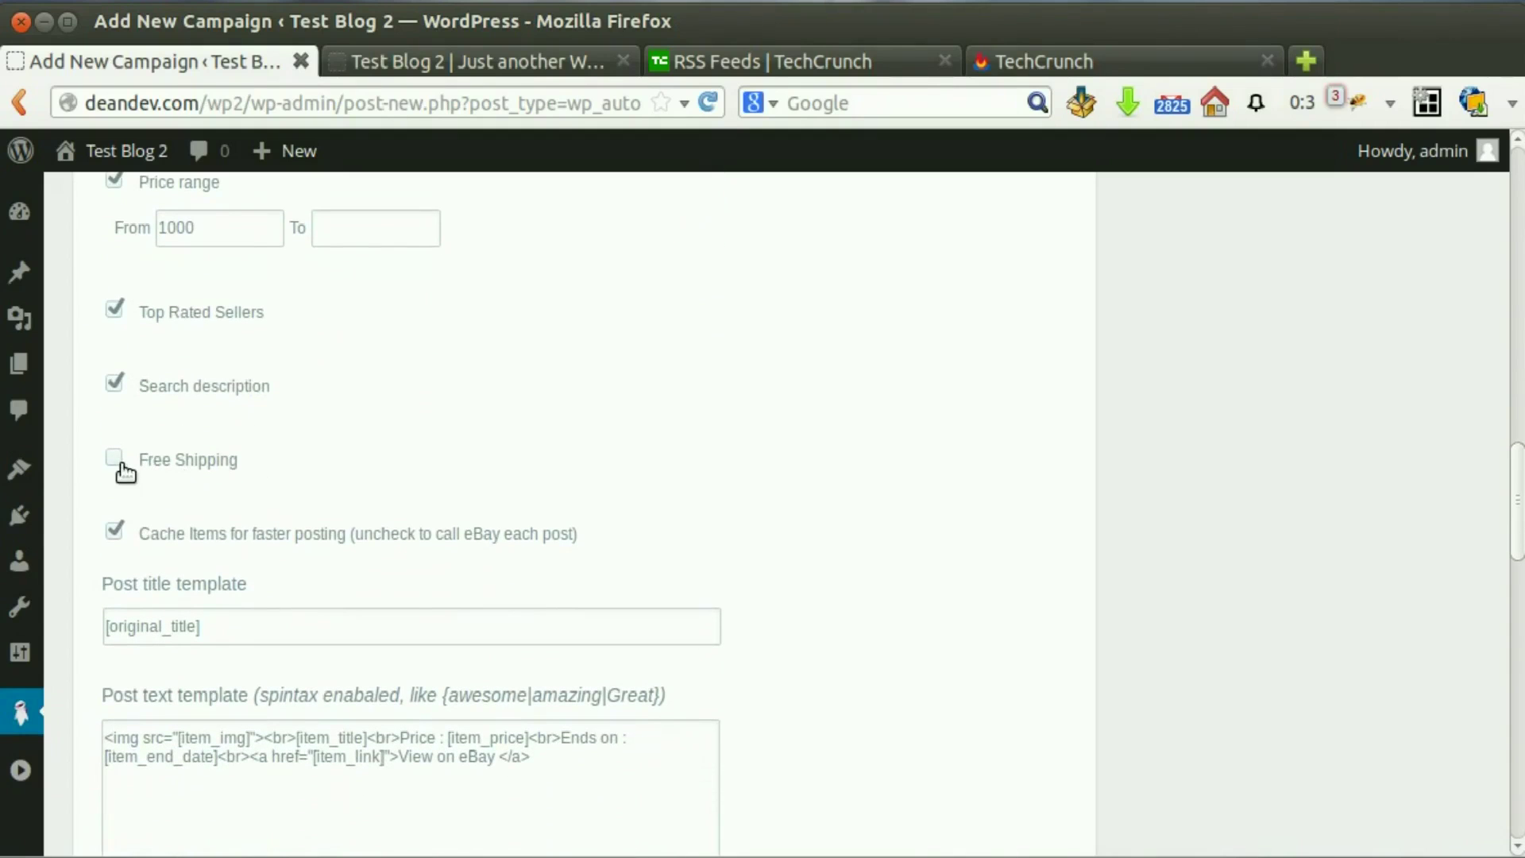
click(139, 461)
- Review the eBay item caching option, post title and text templates, supported tags and remaining posting options
scroll(150, 467, down, 2)
scroll(190, 413, down, 1)
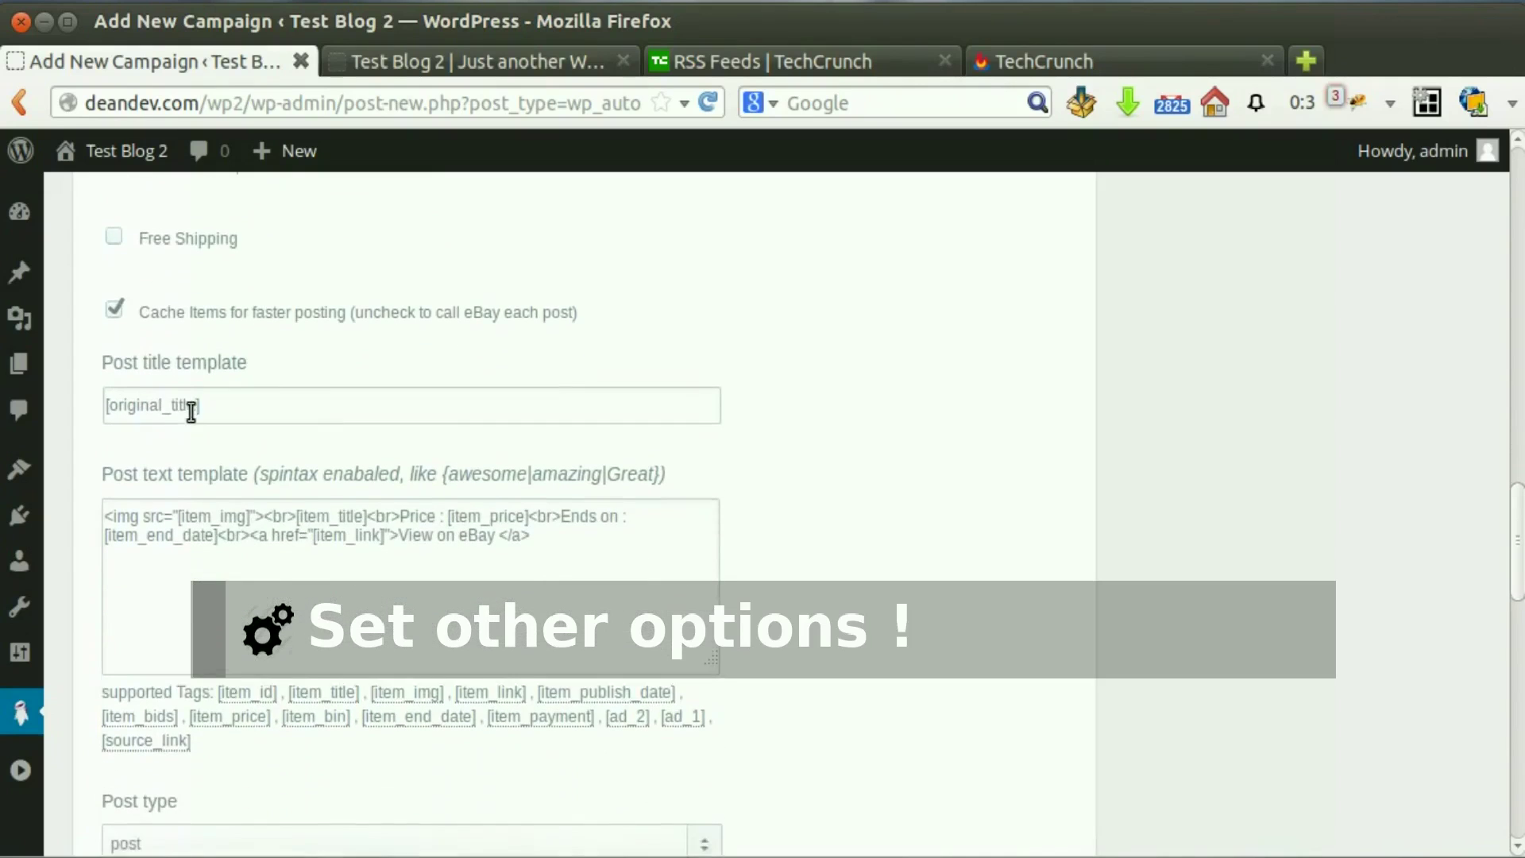
scroll(218, 508, down, 2)
scroll(223, 527, down, 12)
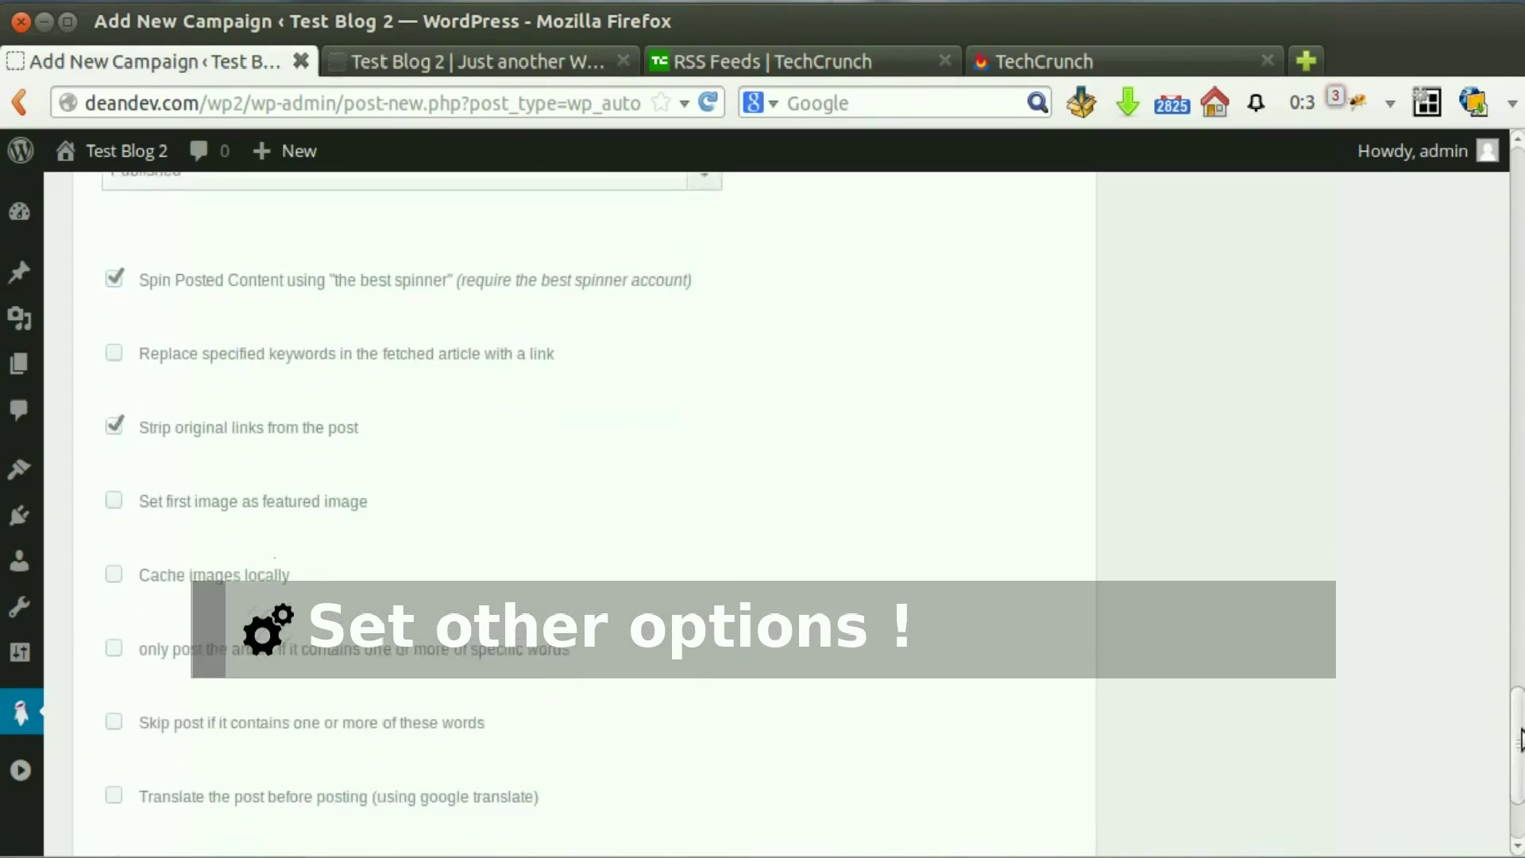
drag(1515, 708, 1497, 260)
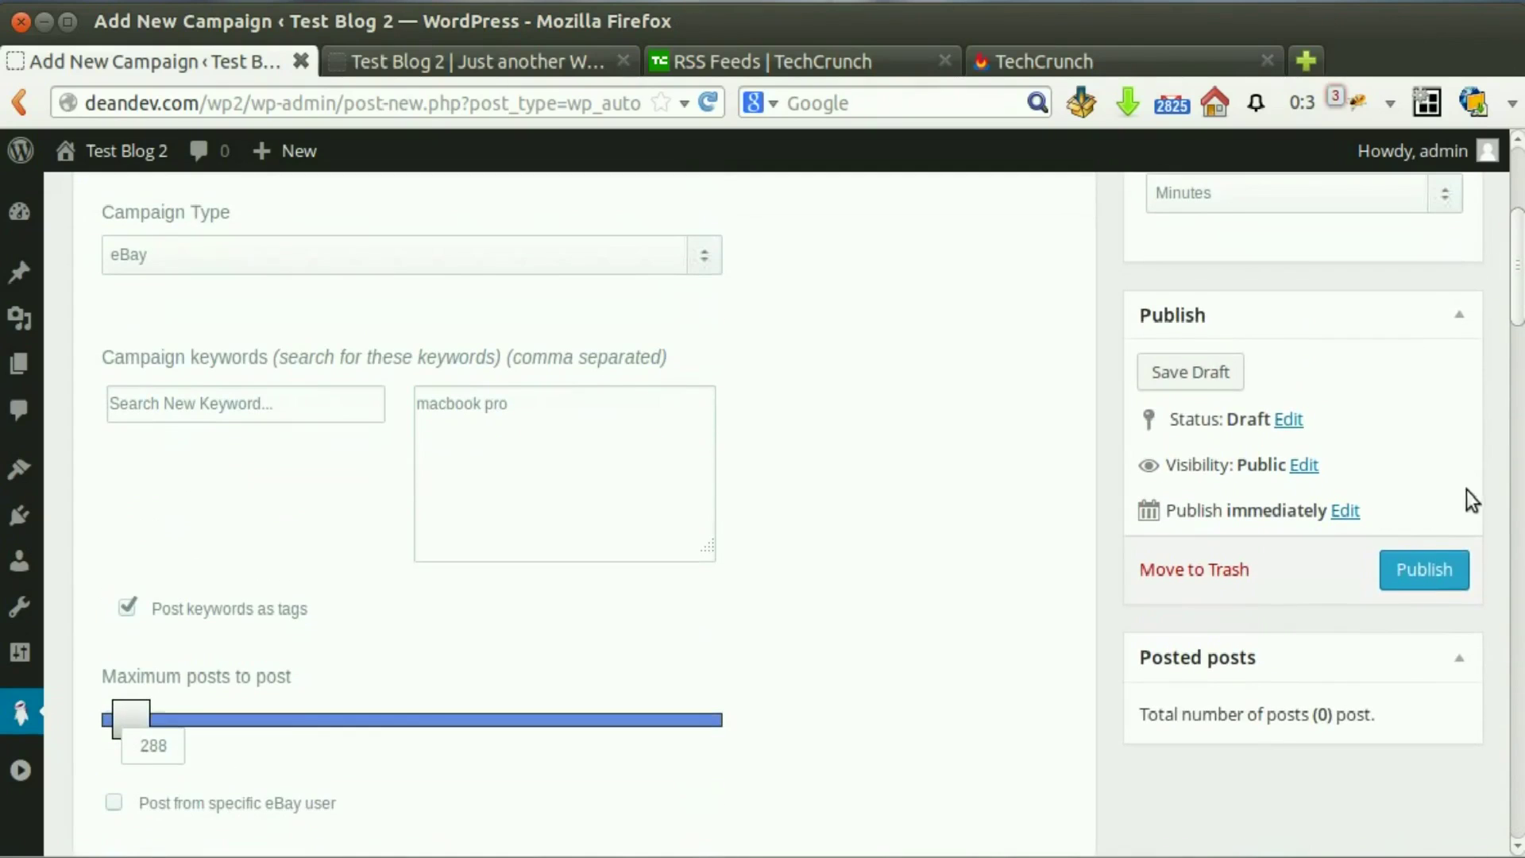
- Publish the eBay campaign, then run it and review its processing log
click(1440, 573)
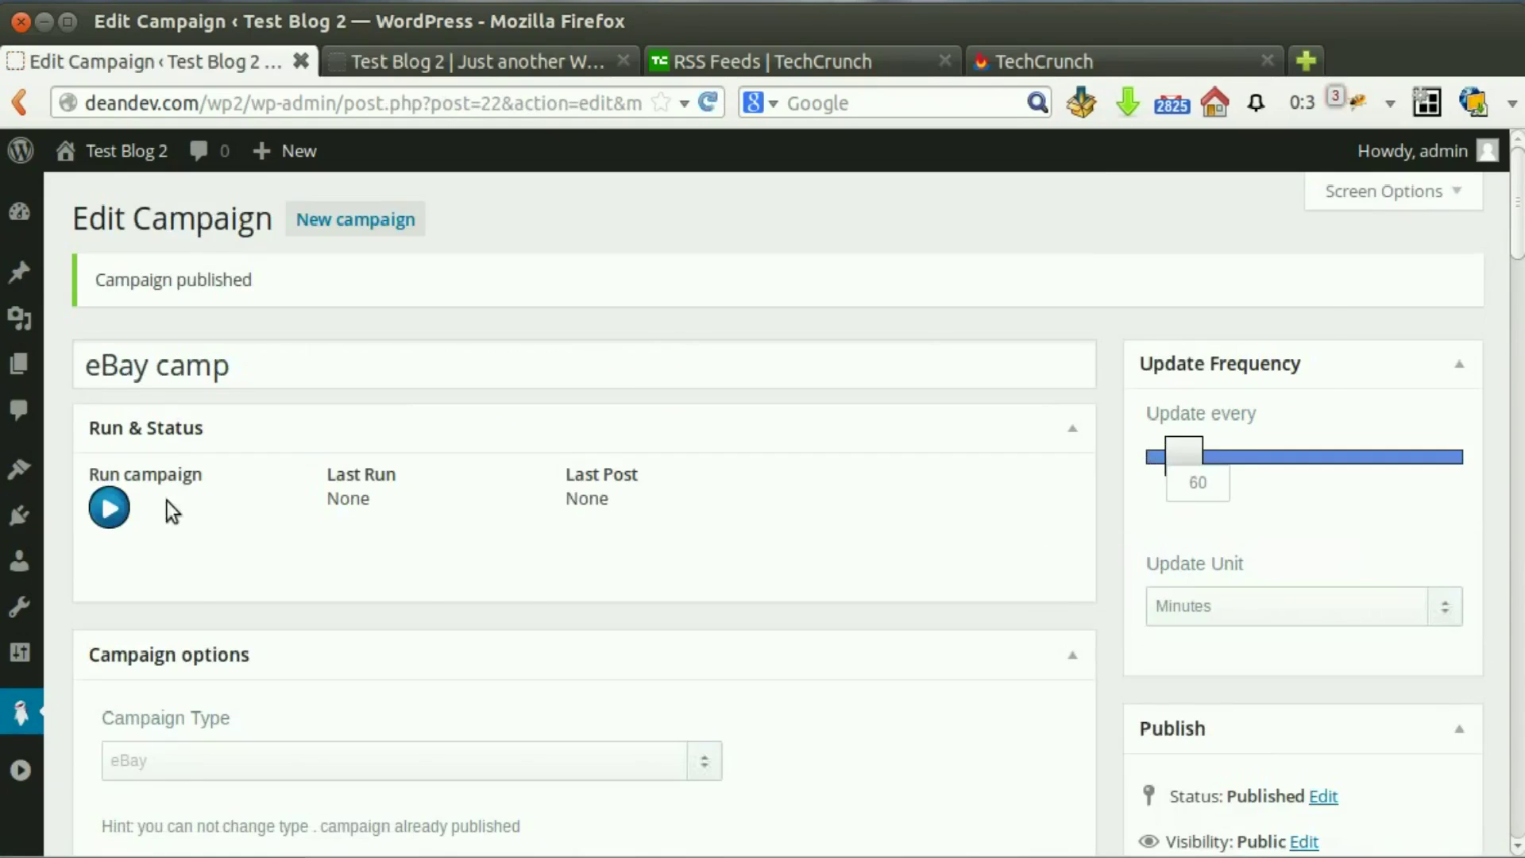
click(109, 509)
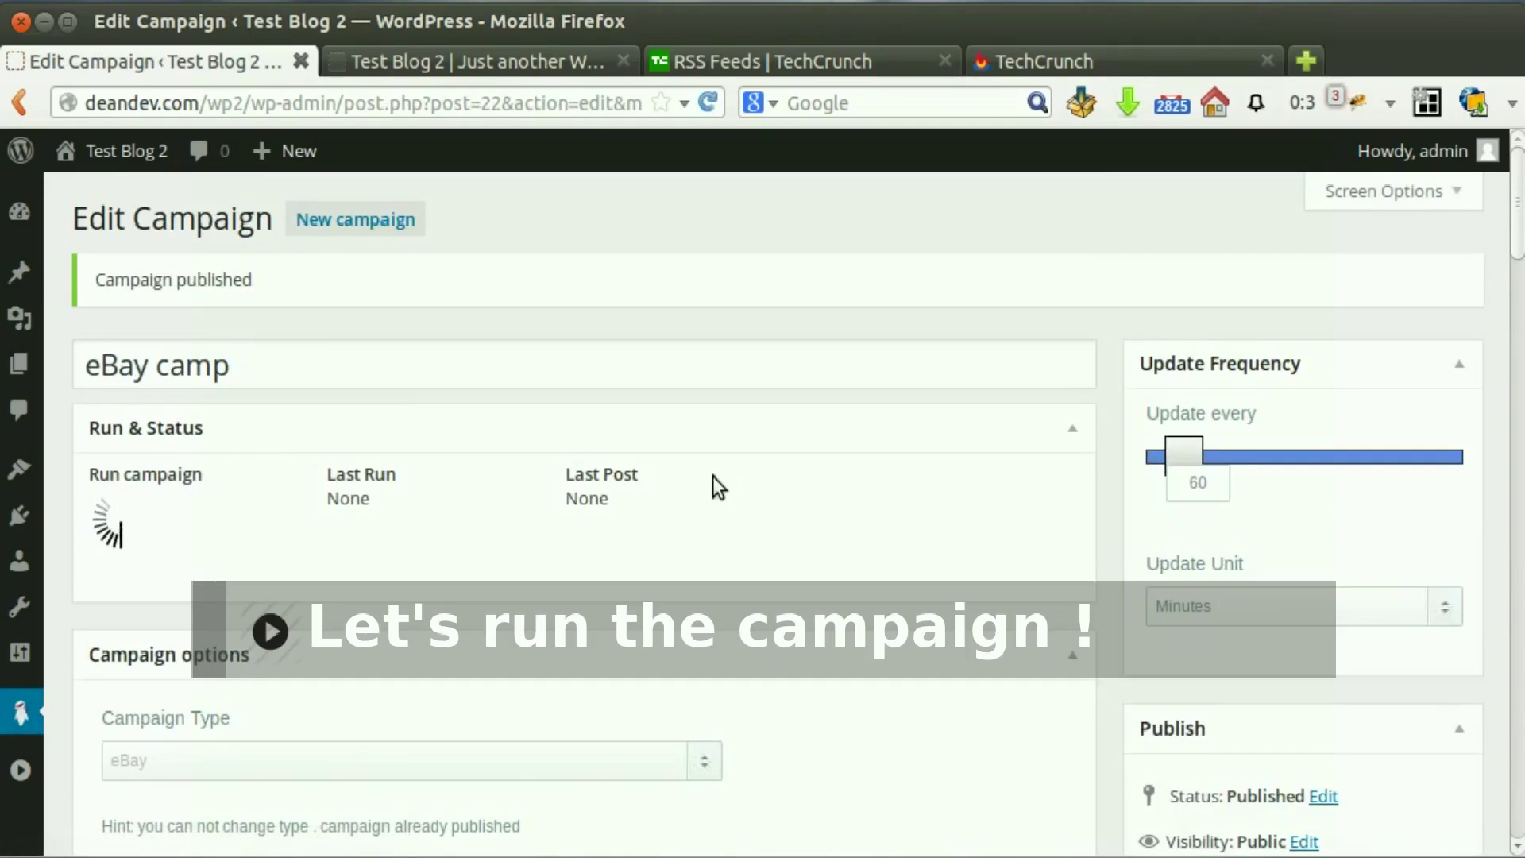
scroll(715, 485, down, 1)
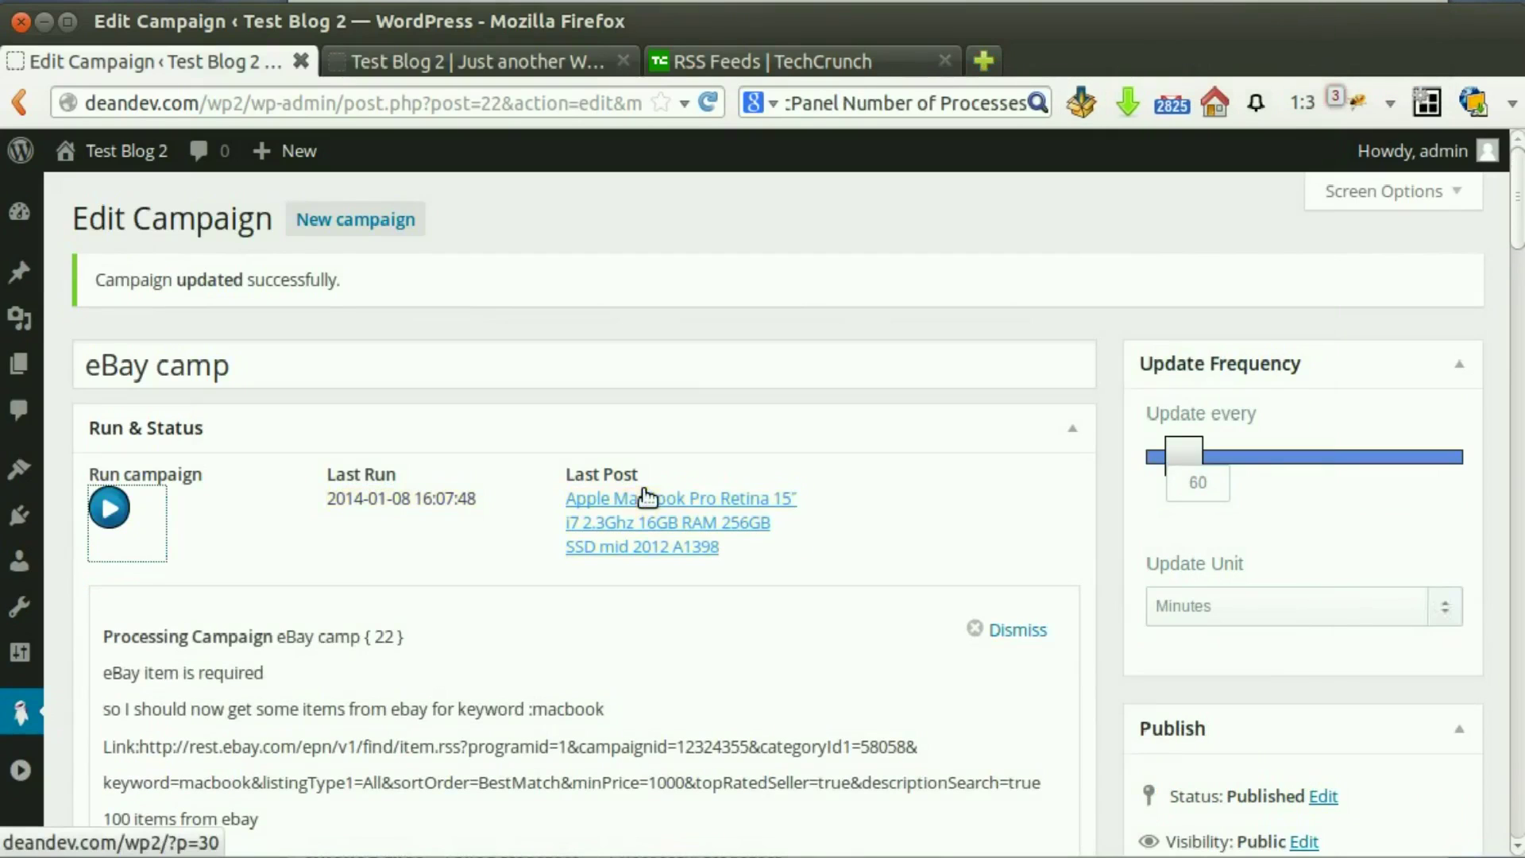
scroll(648, 497, down, 3)
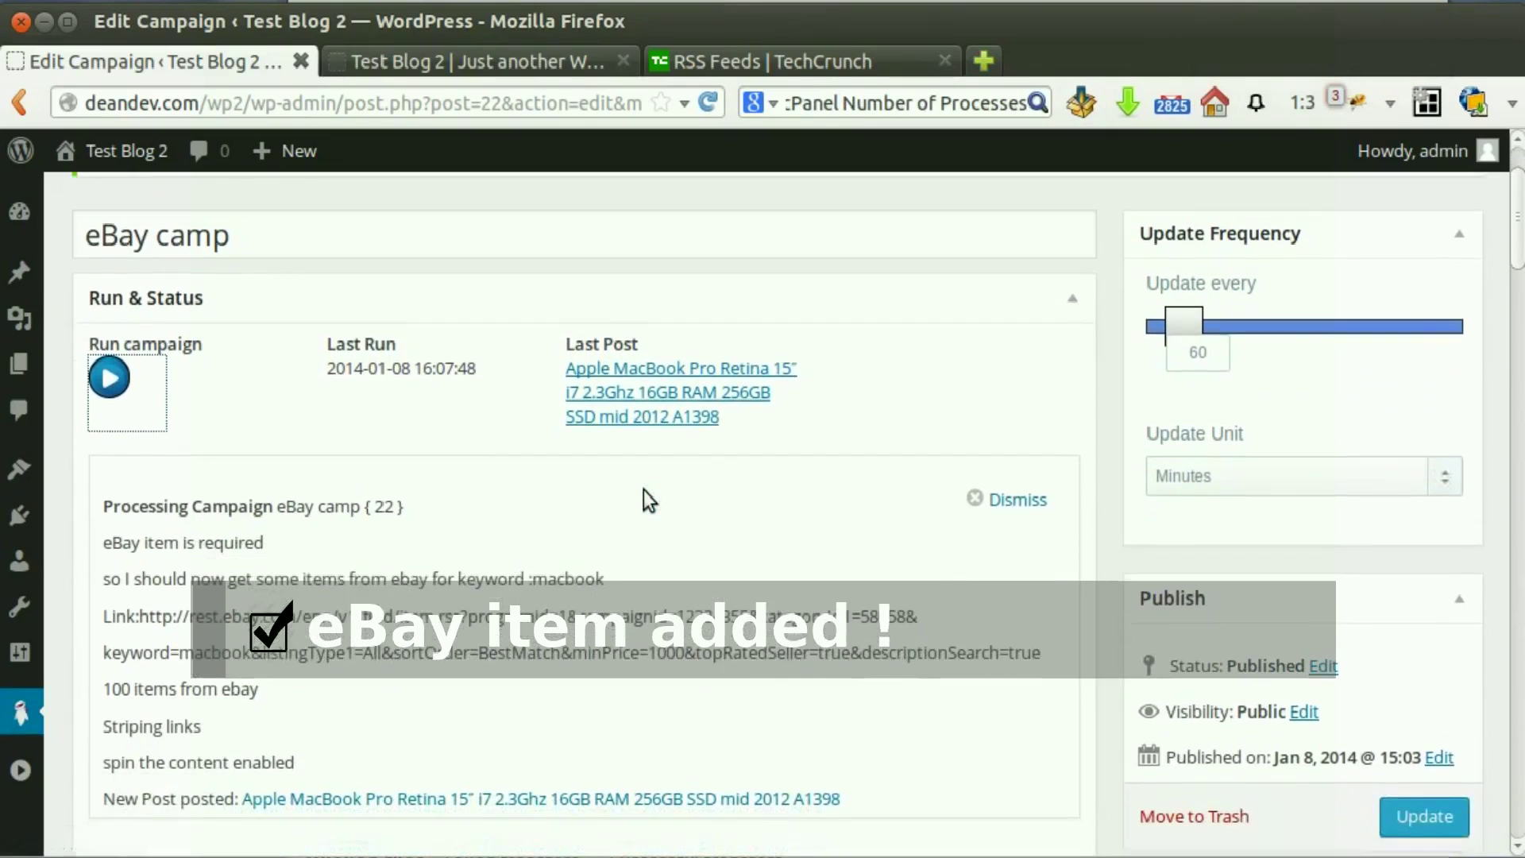
scroll(643, 499, down, 1)
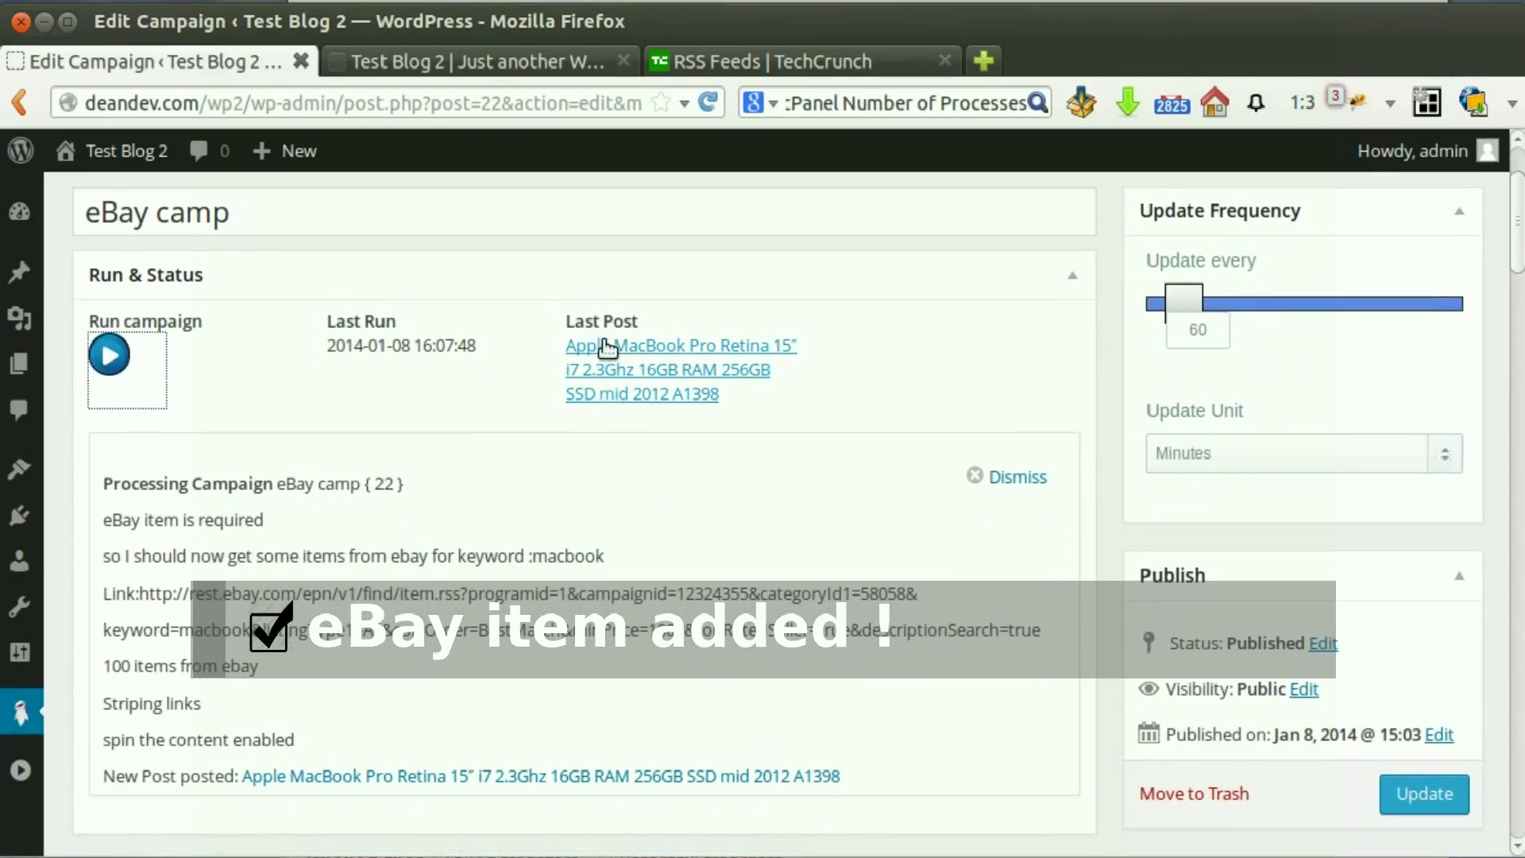
- Open the campaign's last post in a separate tab and review its image, price, end date and eBay link
middle_click(664, 369)
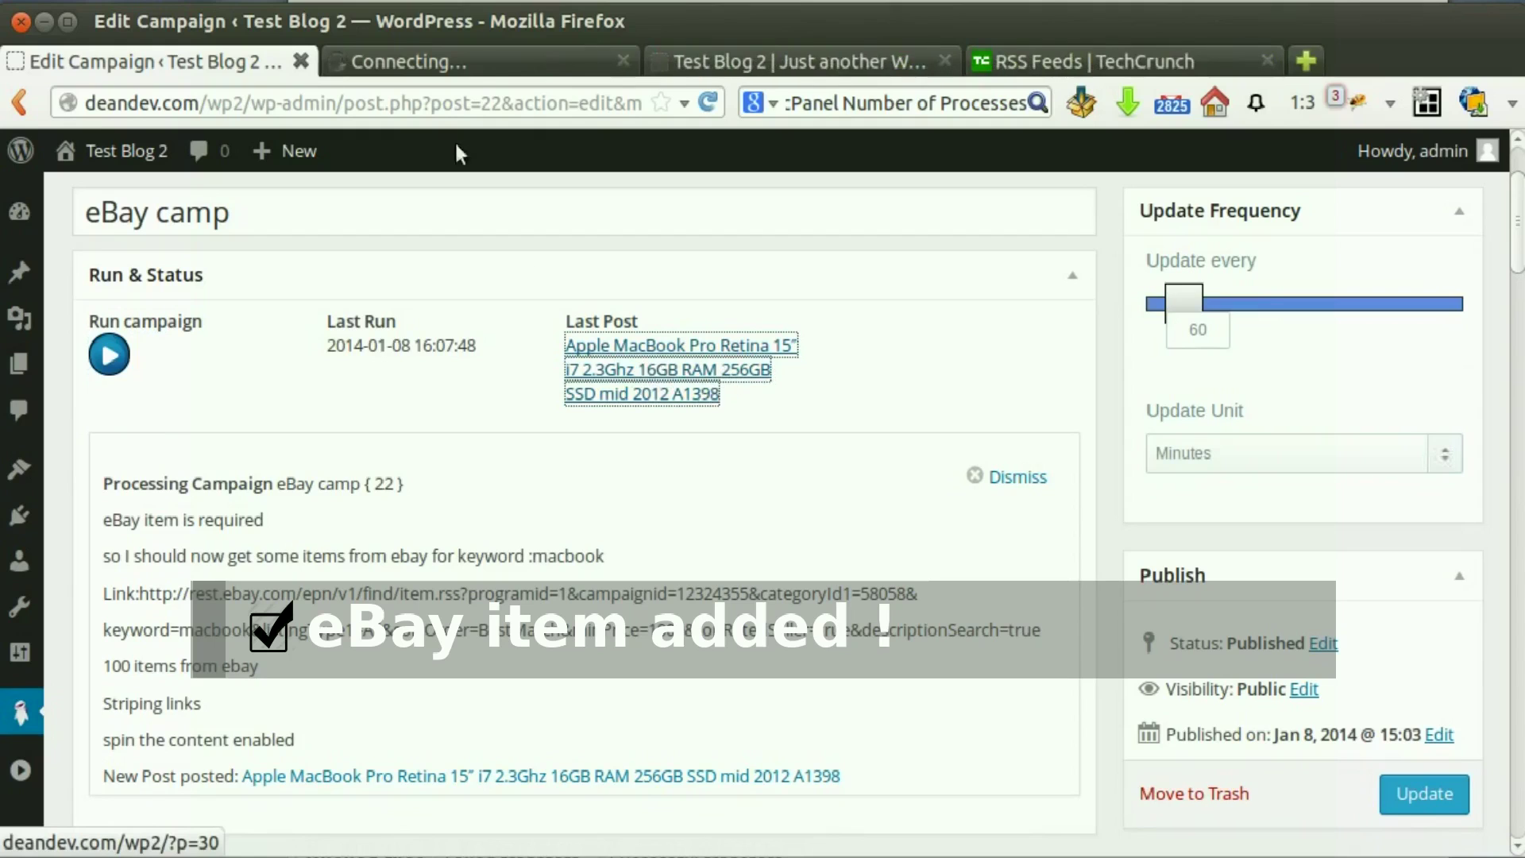
click(468, 62)
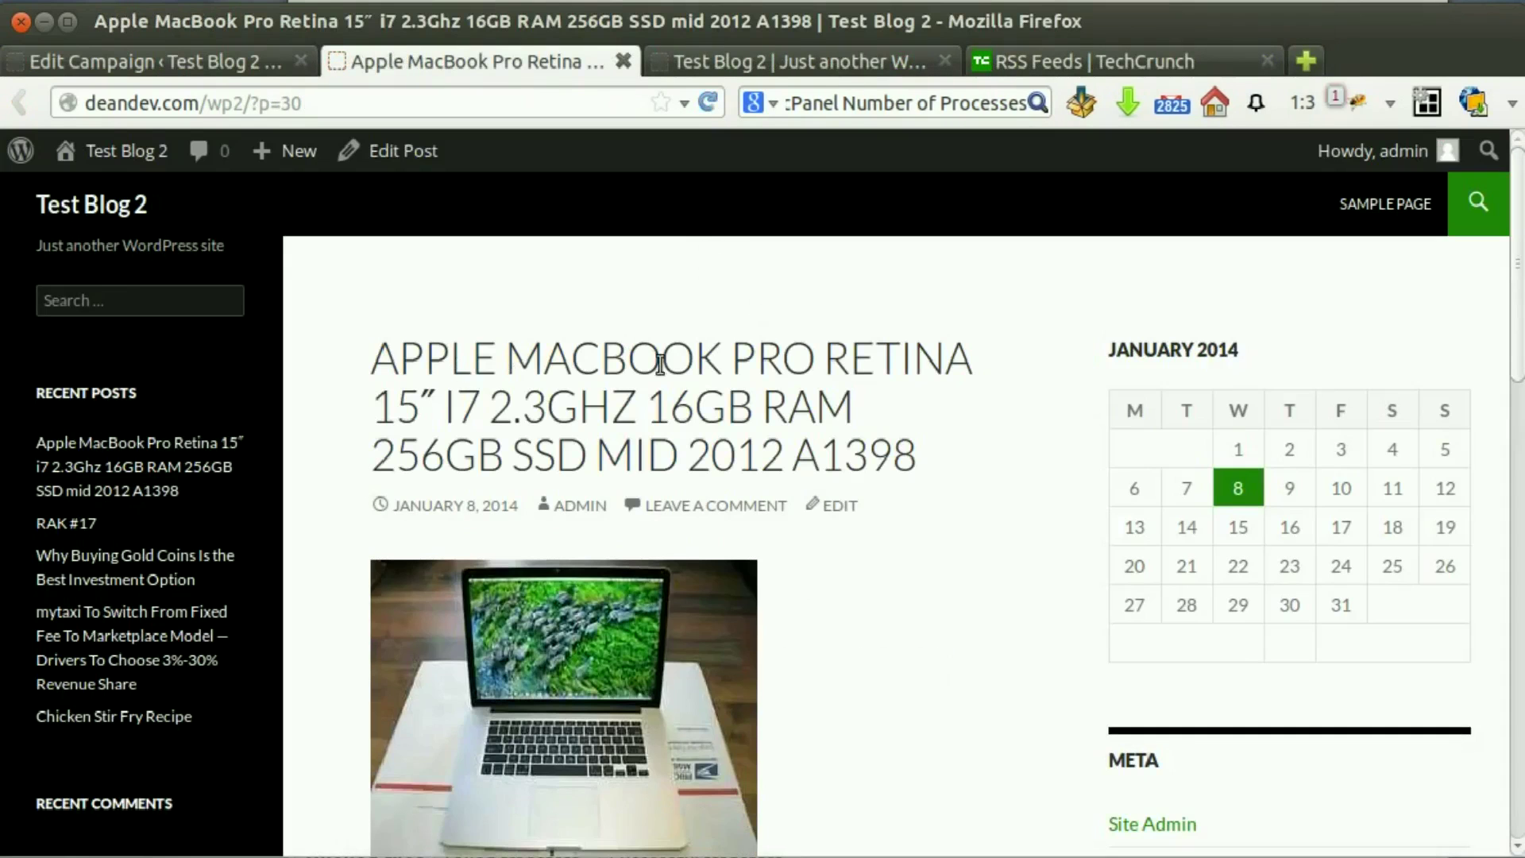
scroll(840, 393, down, 6)
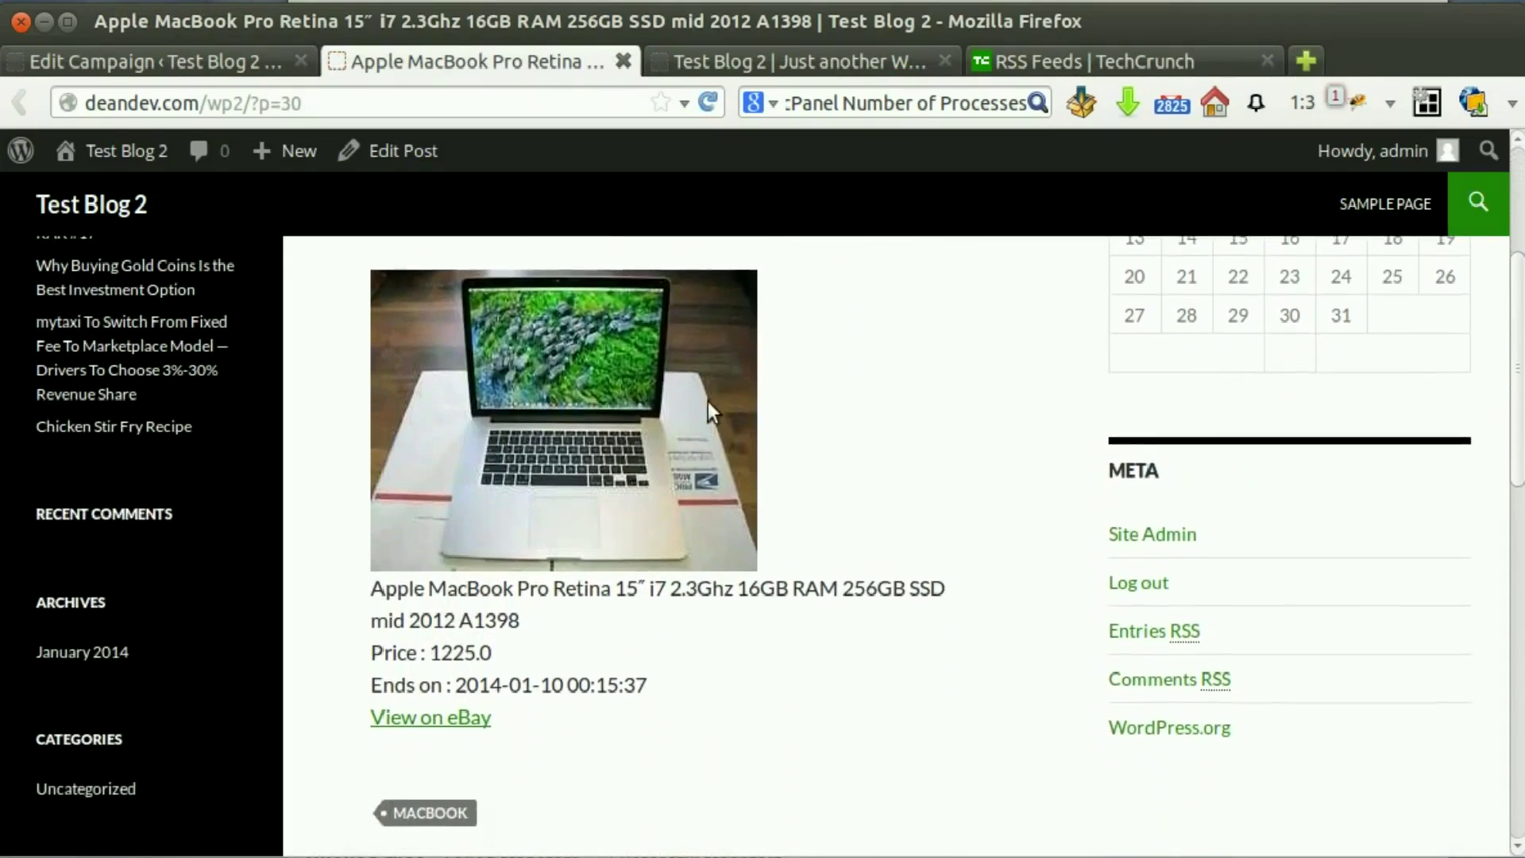
scroll(707, 402, down, 4)
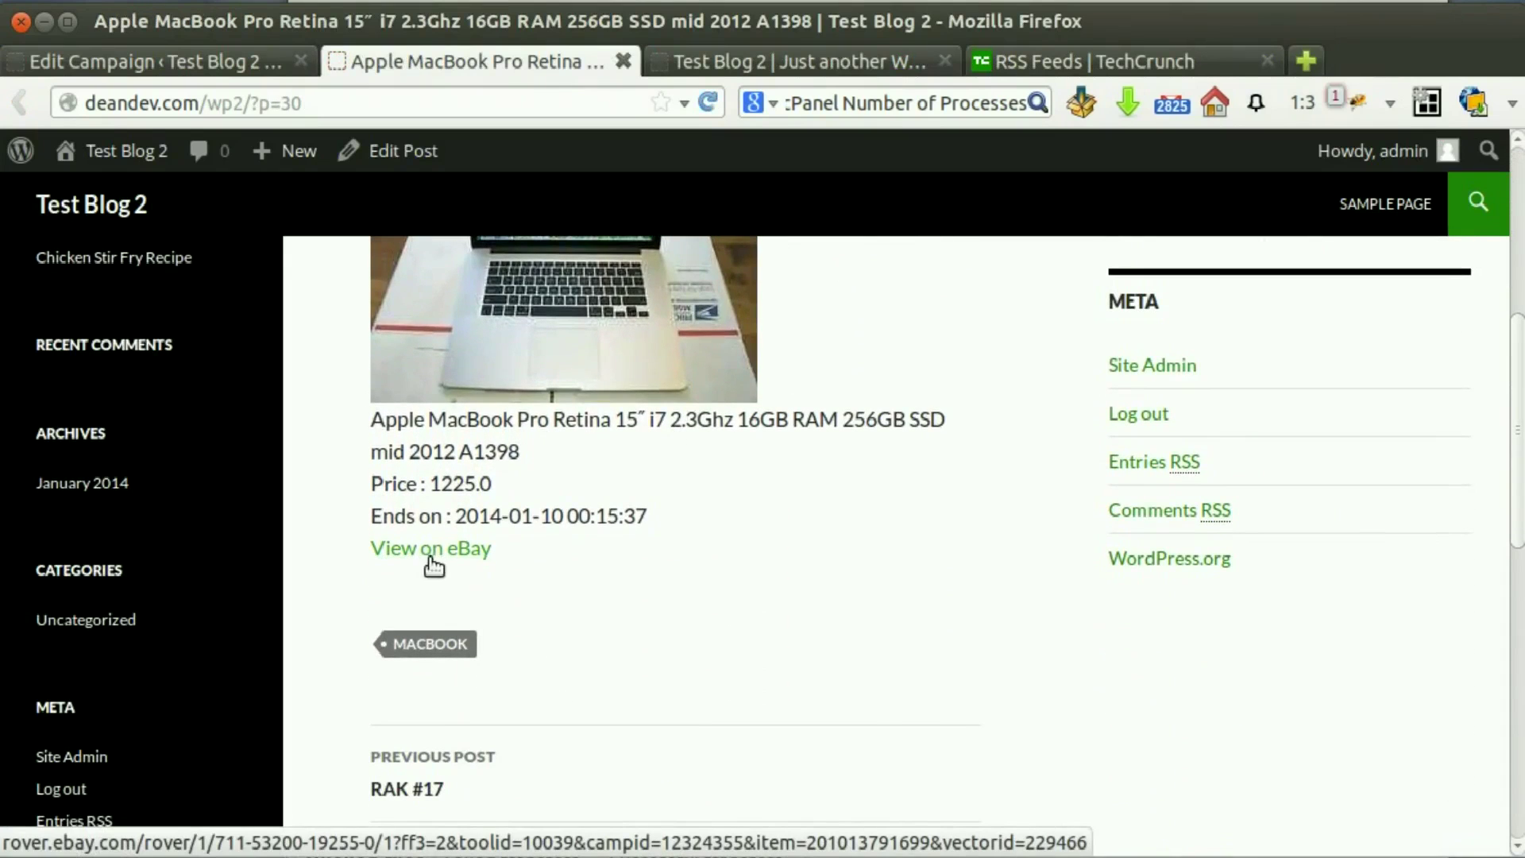
- Follow the post's View on eBay link in a separate tab and examine the original listing
middle_click(433, 564)
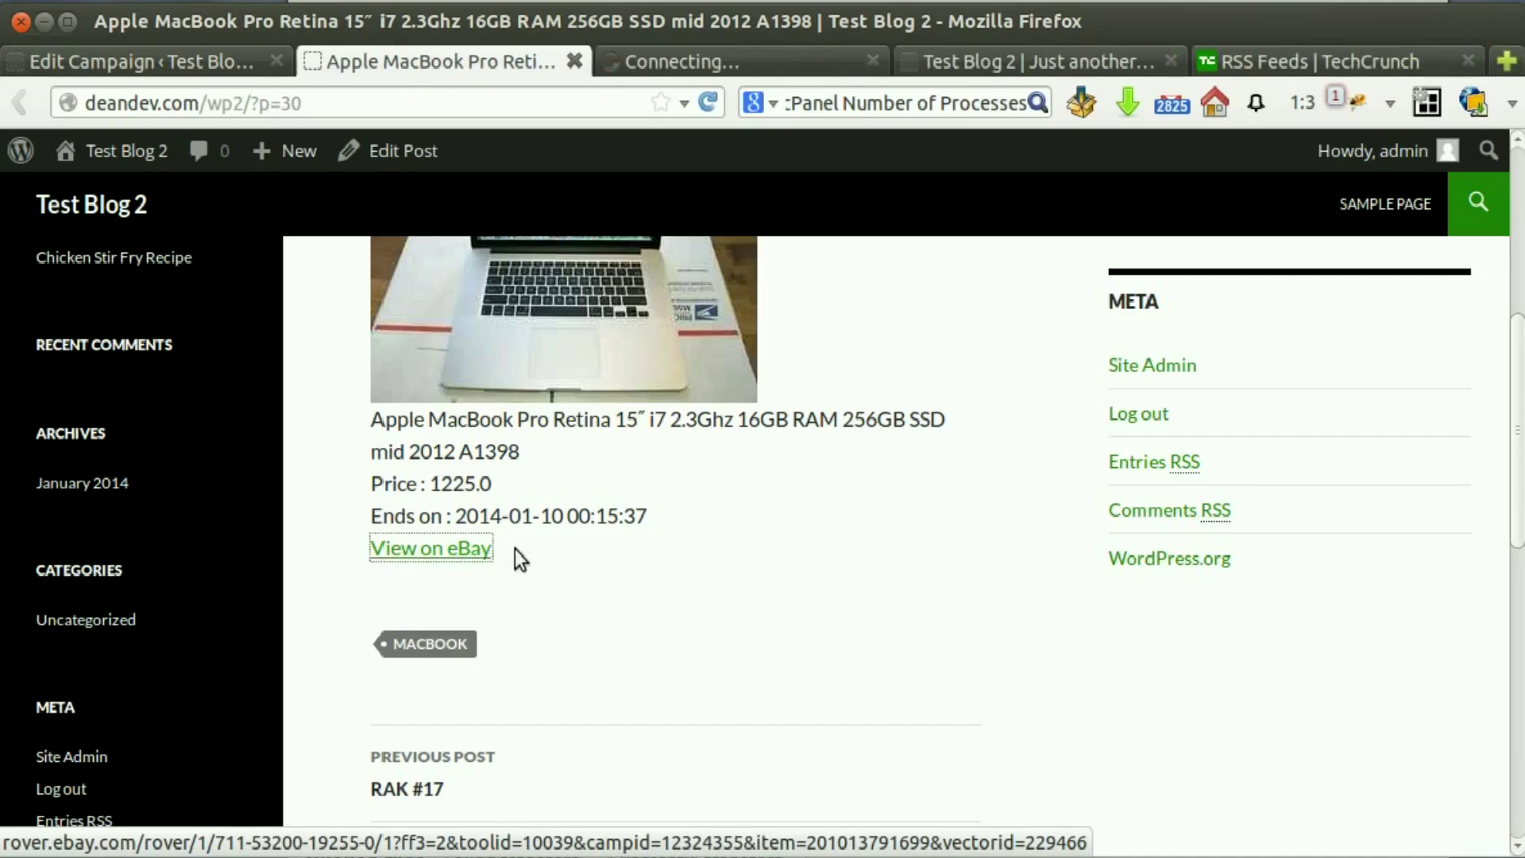
scroll(405, 415, up, 10)
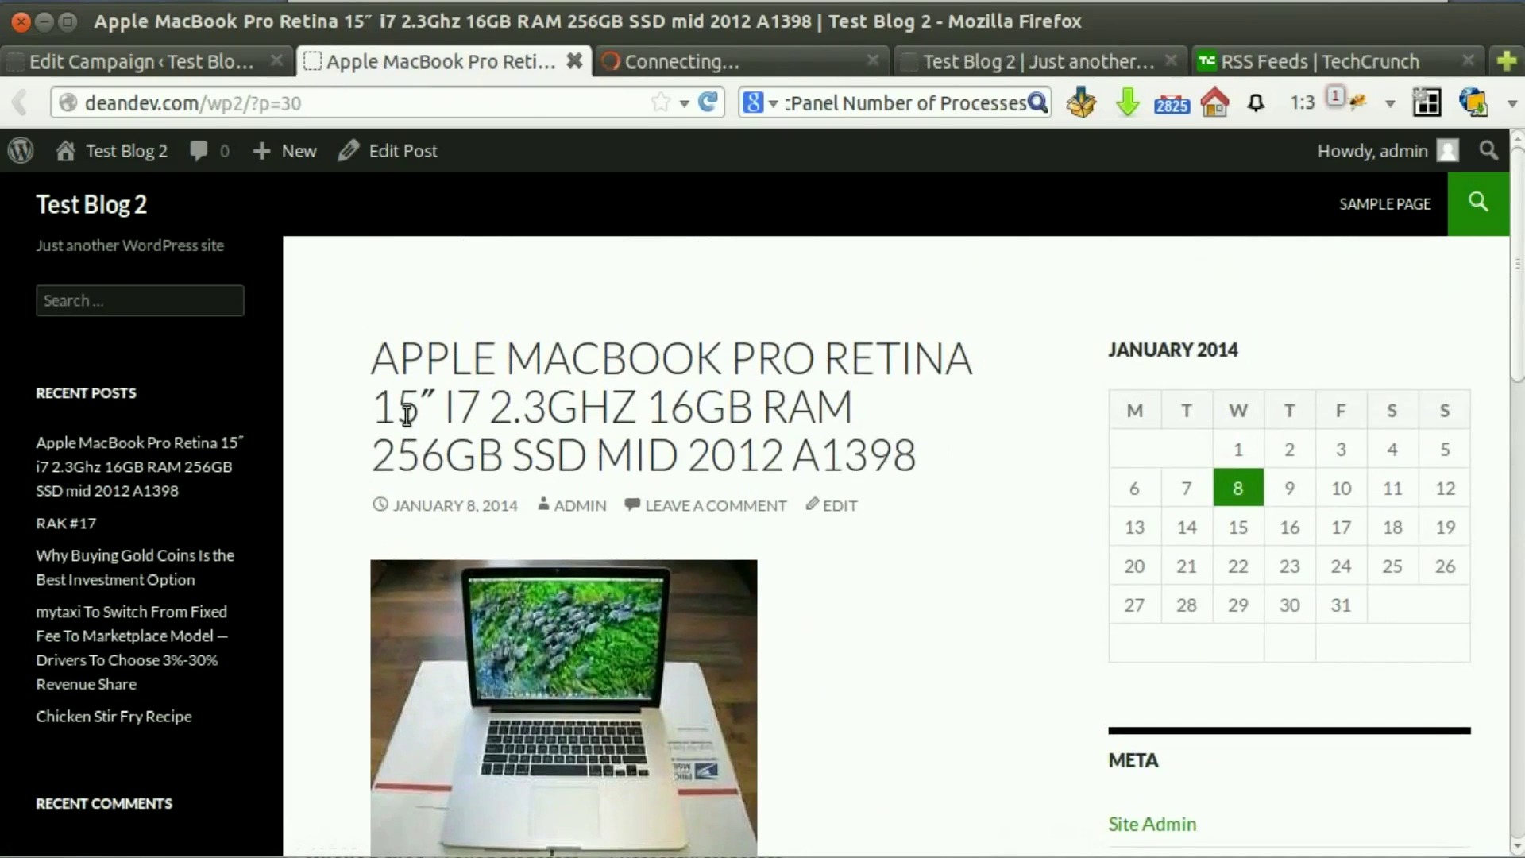
click(636, 61)
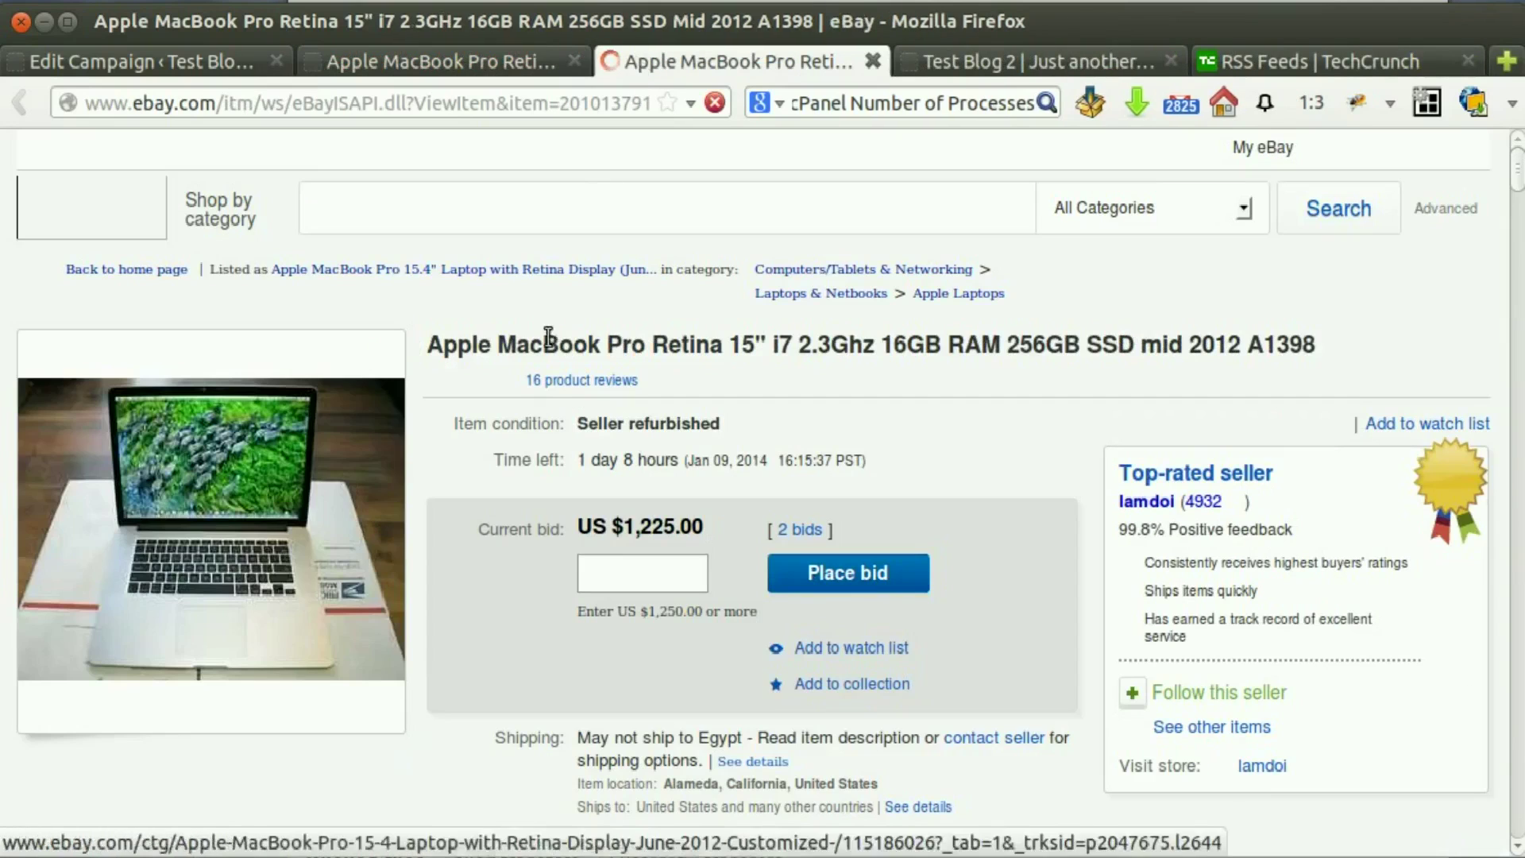
scroll(922, 335, down, 5)
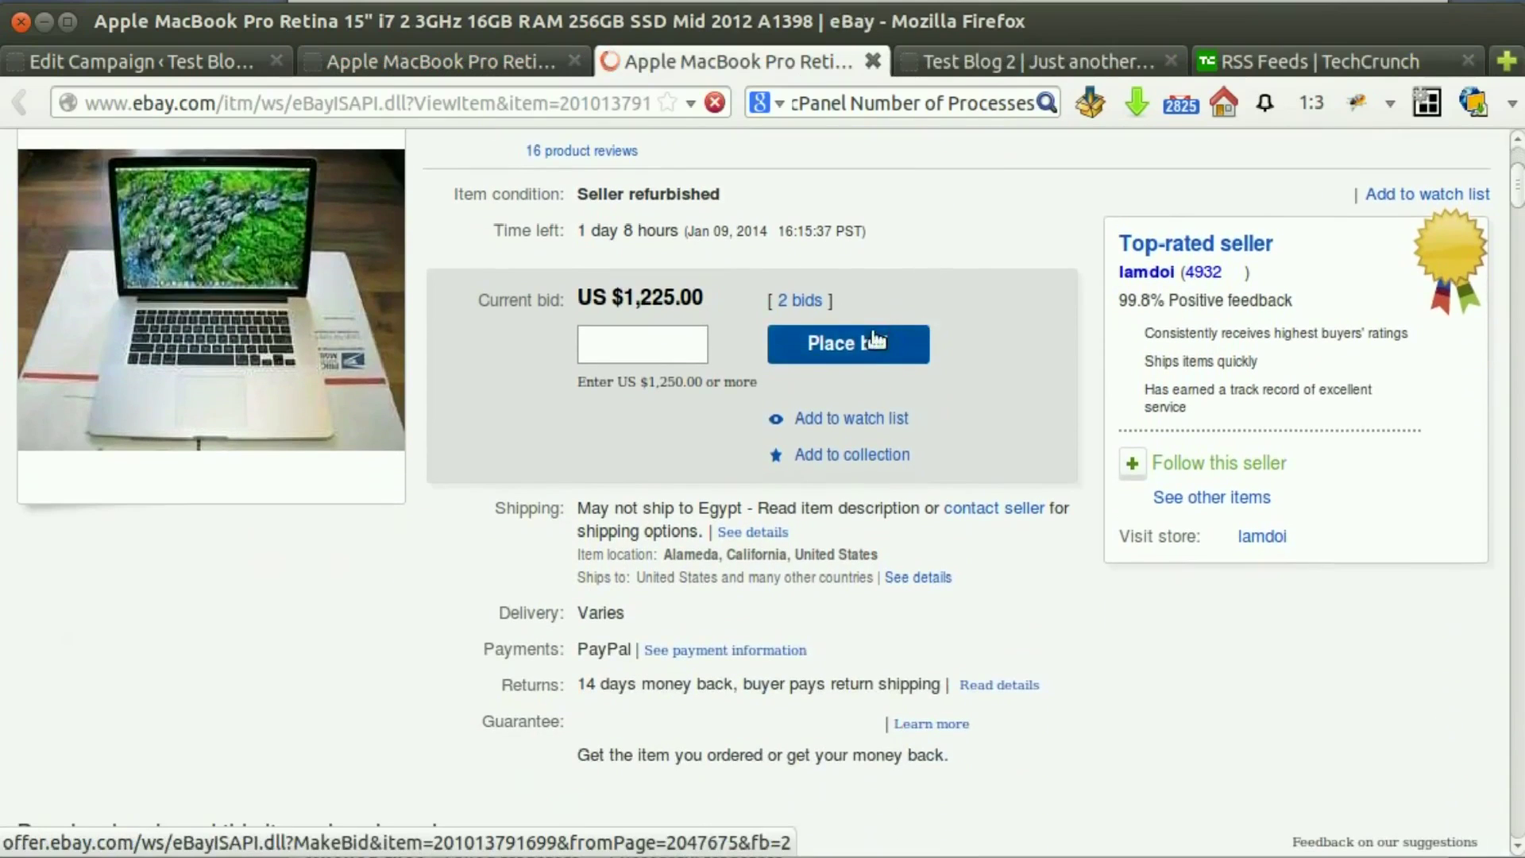
scroll(893, 365, down, 4)
scroll(898, 367, up, 9)
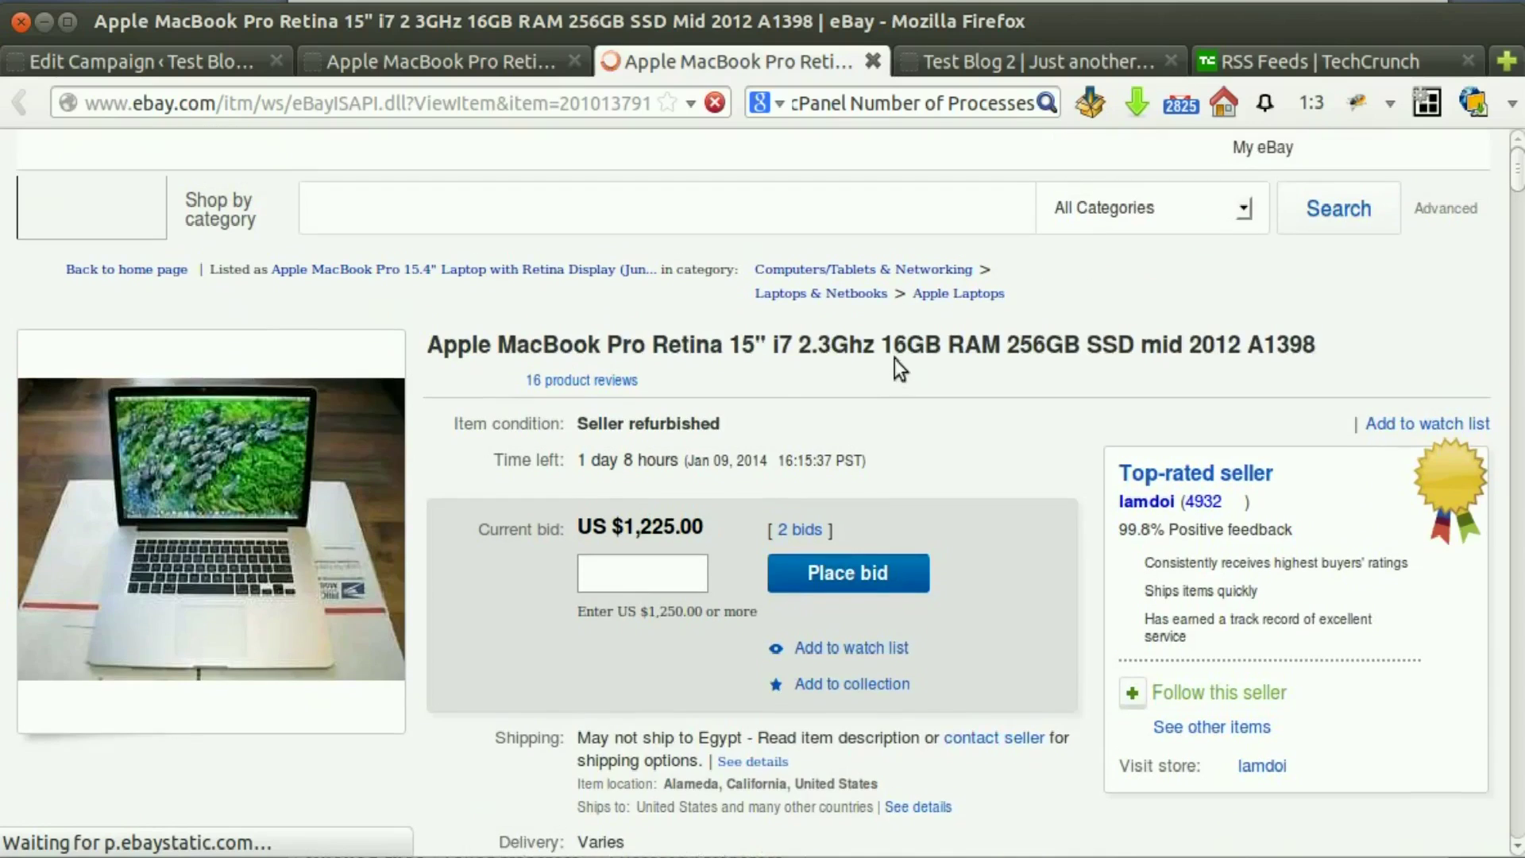
- Close the eBay listing and blog post pages, return to the campaign and dismiss its processing log
middle_click(840, 68)
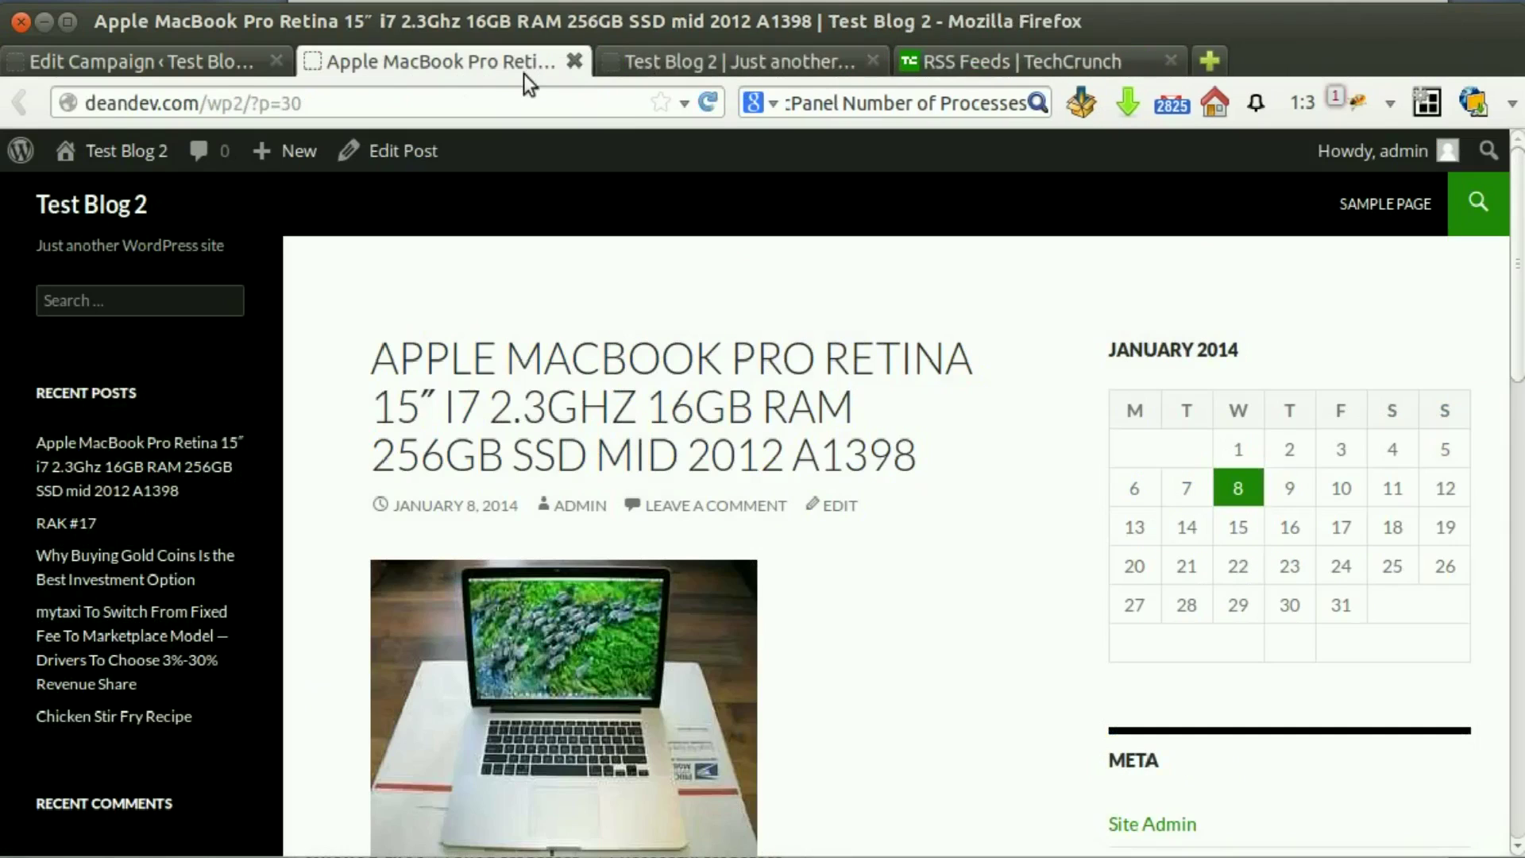
middle_click(522, 70)
click(188, 50)
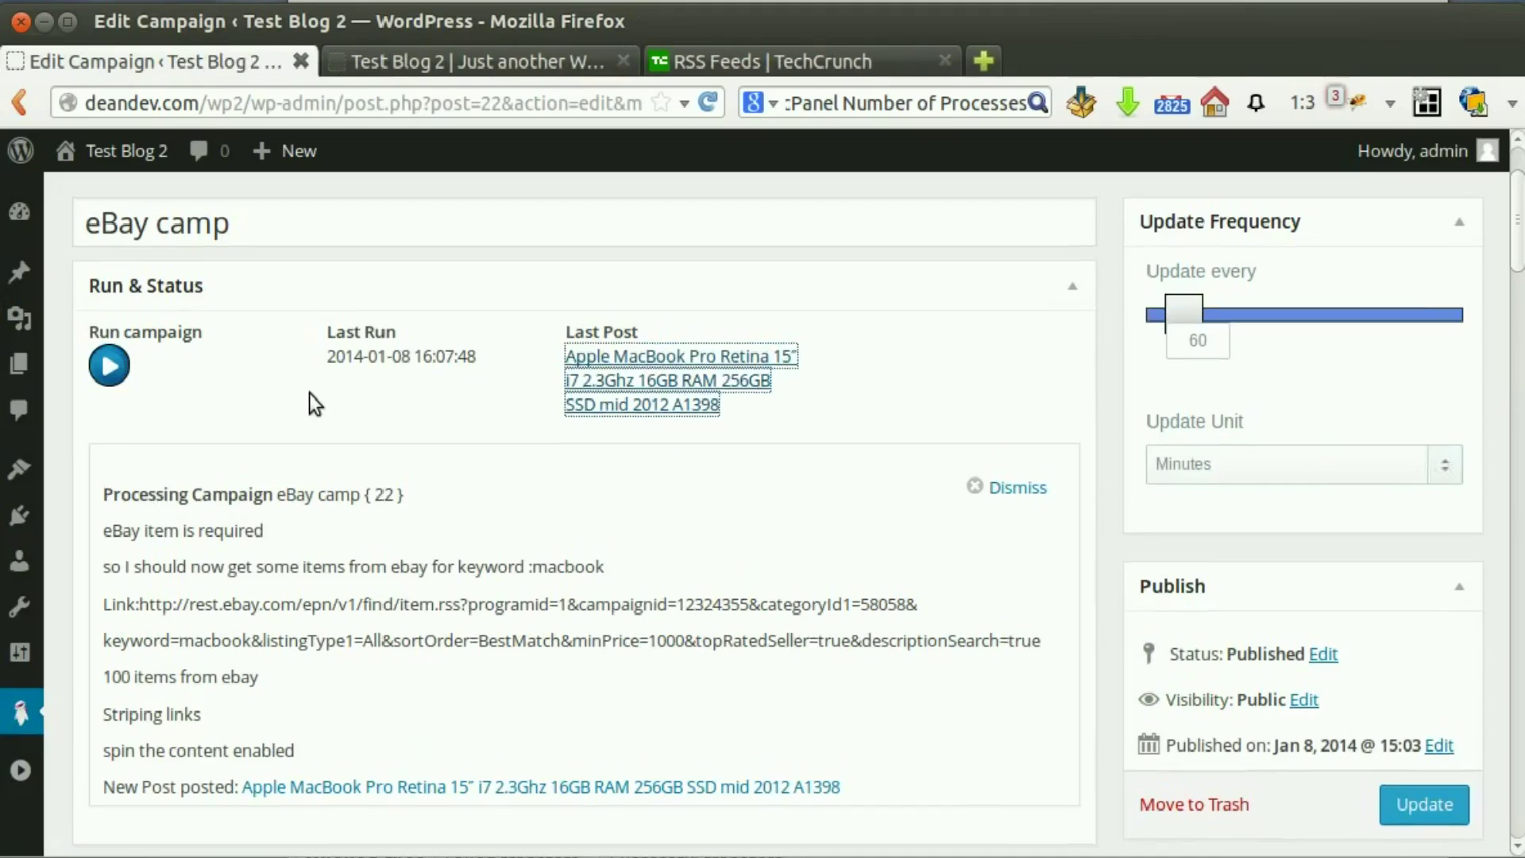
scroll(636, 398, up, 2)
click(1015, 632)
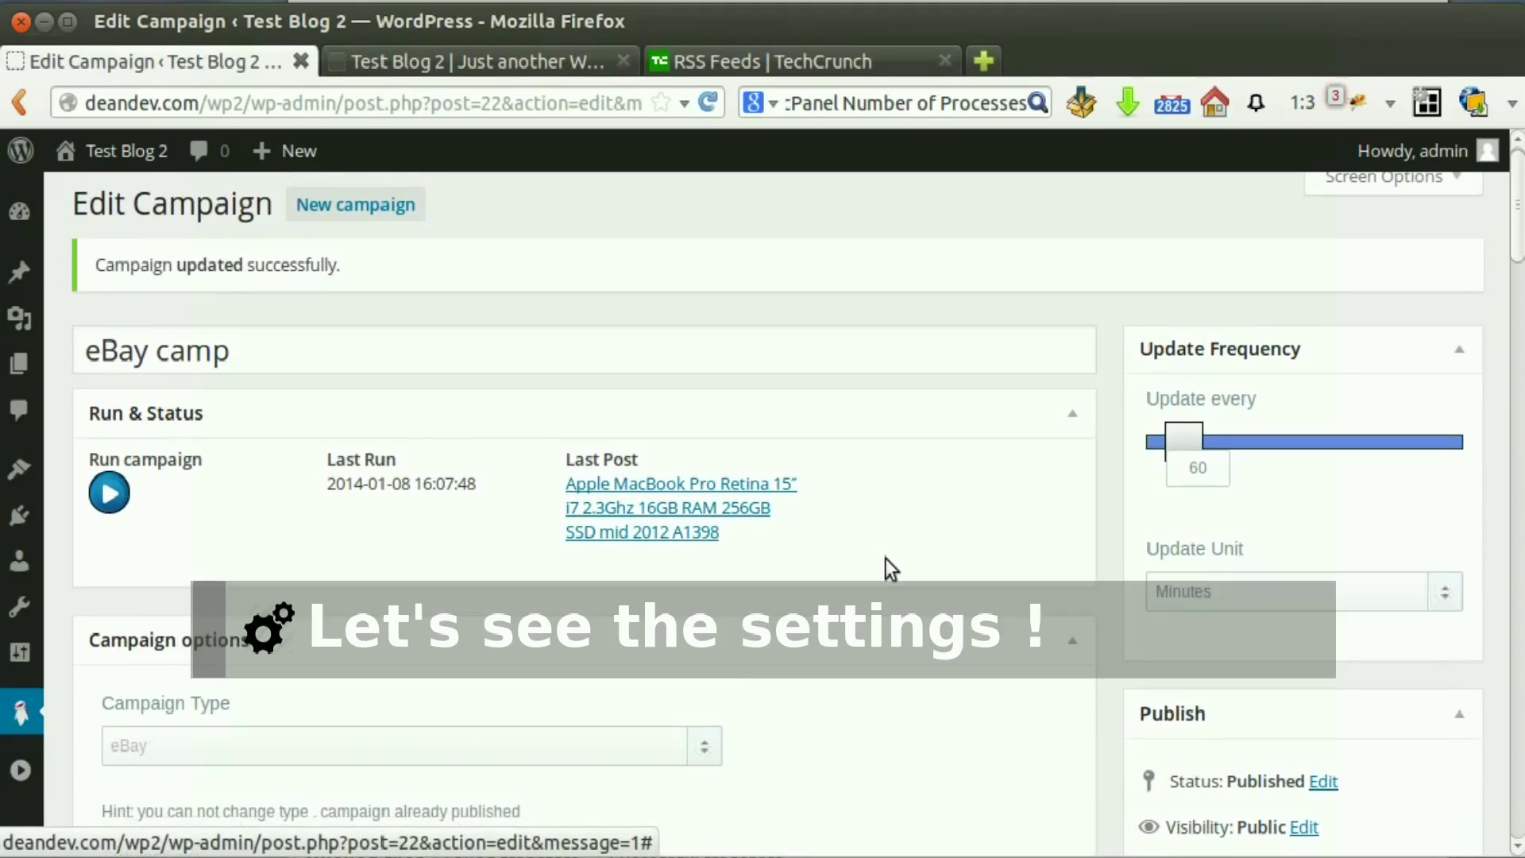
- Go to the WP Automatic general settings and review the Amazon thumbnail width, API key and associate ID fields
scroll(885, 558, down, 1)
mouse_move(21, 712)
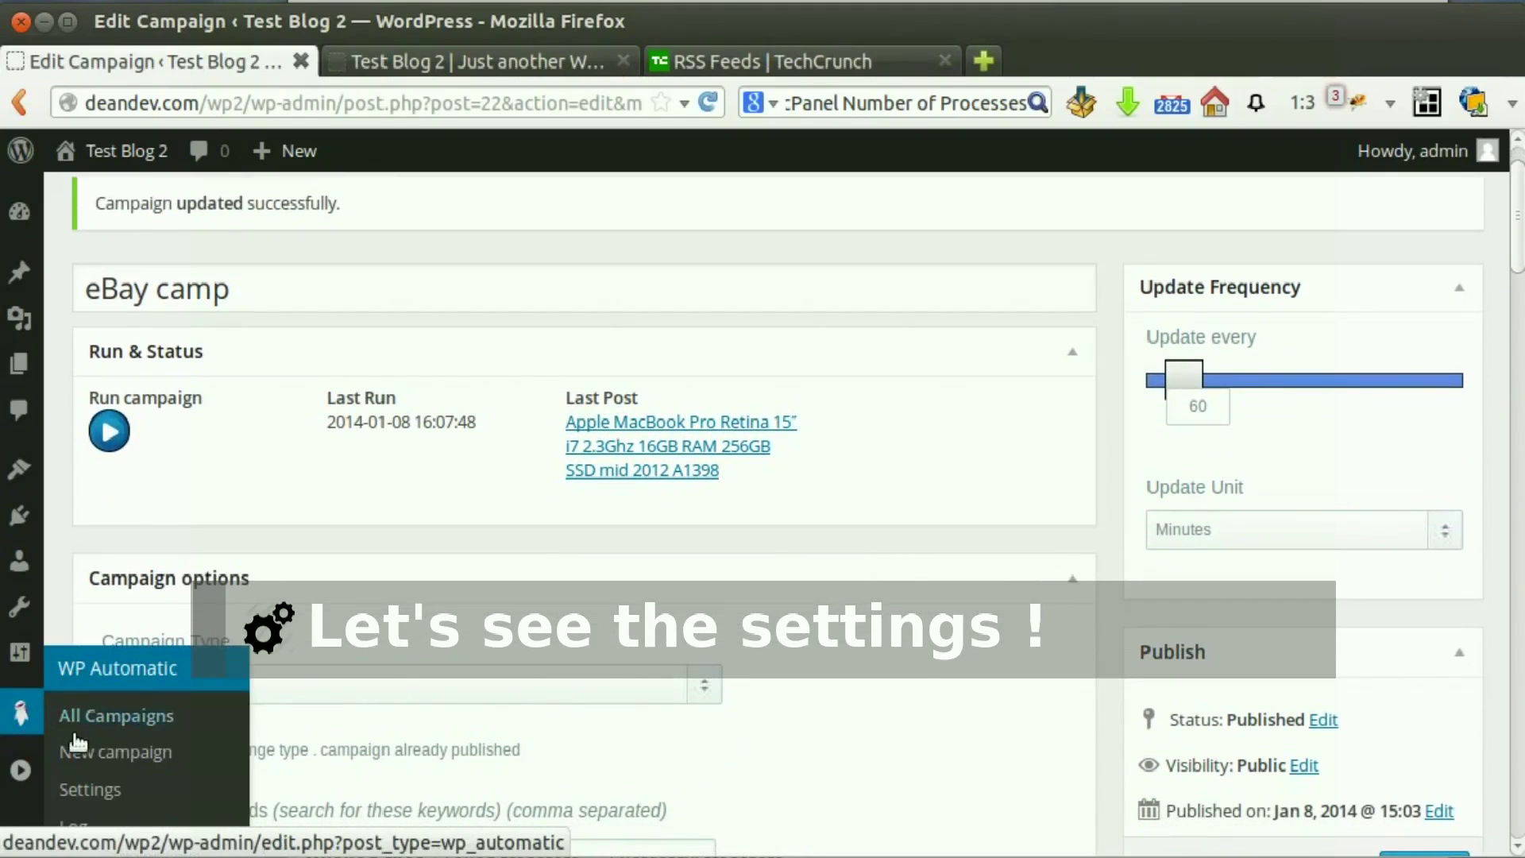
click(89, 794)
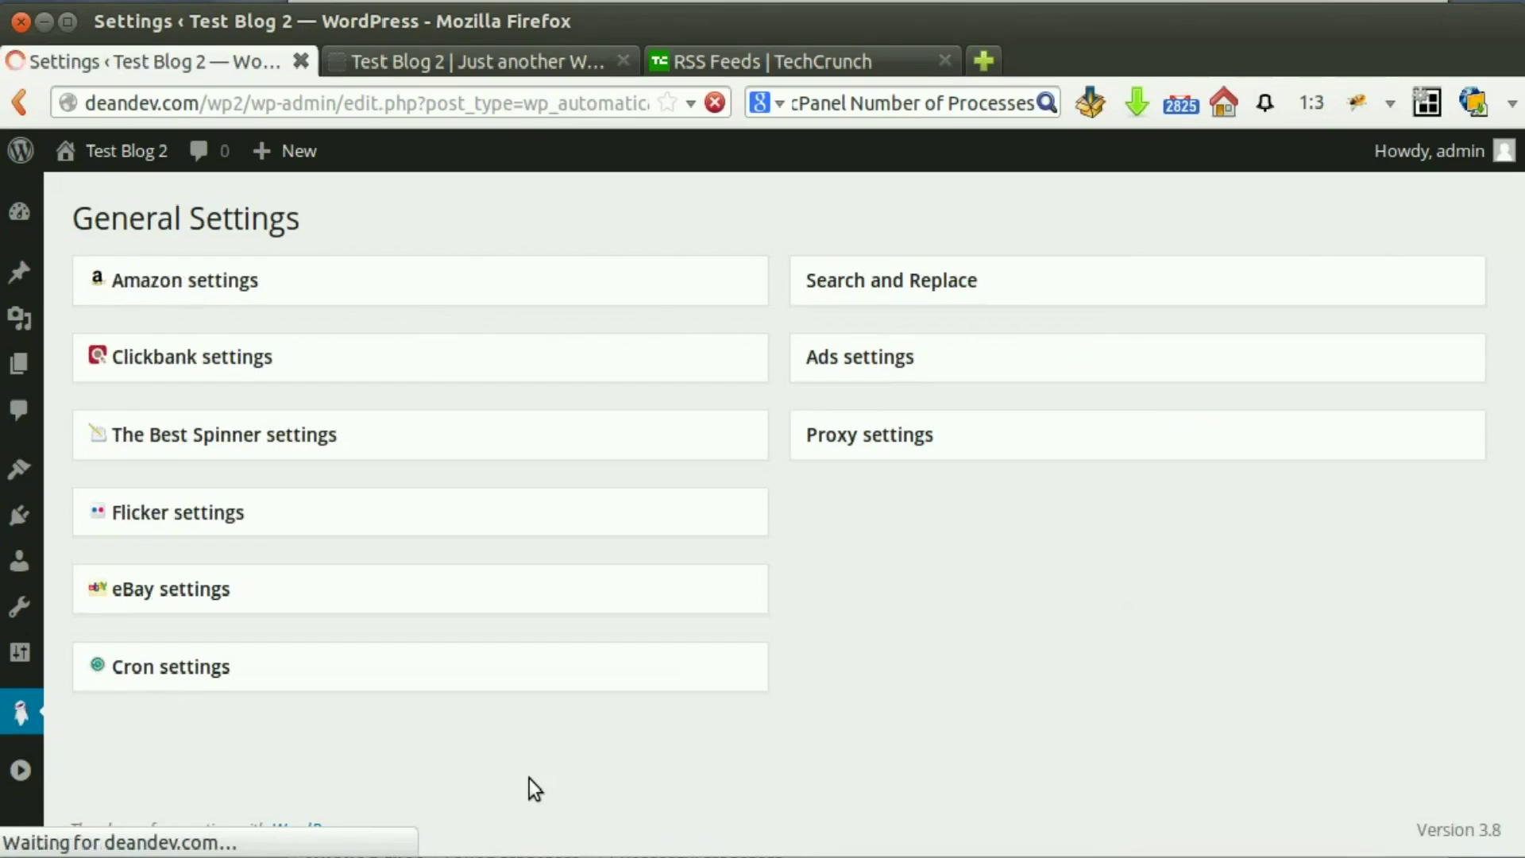
click(468, 278)
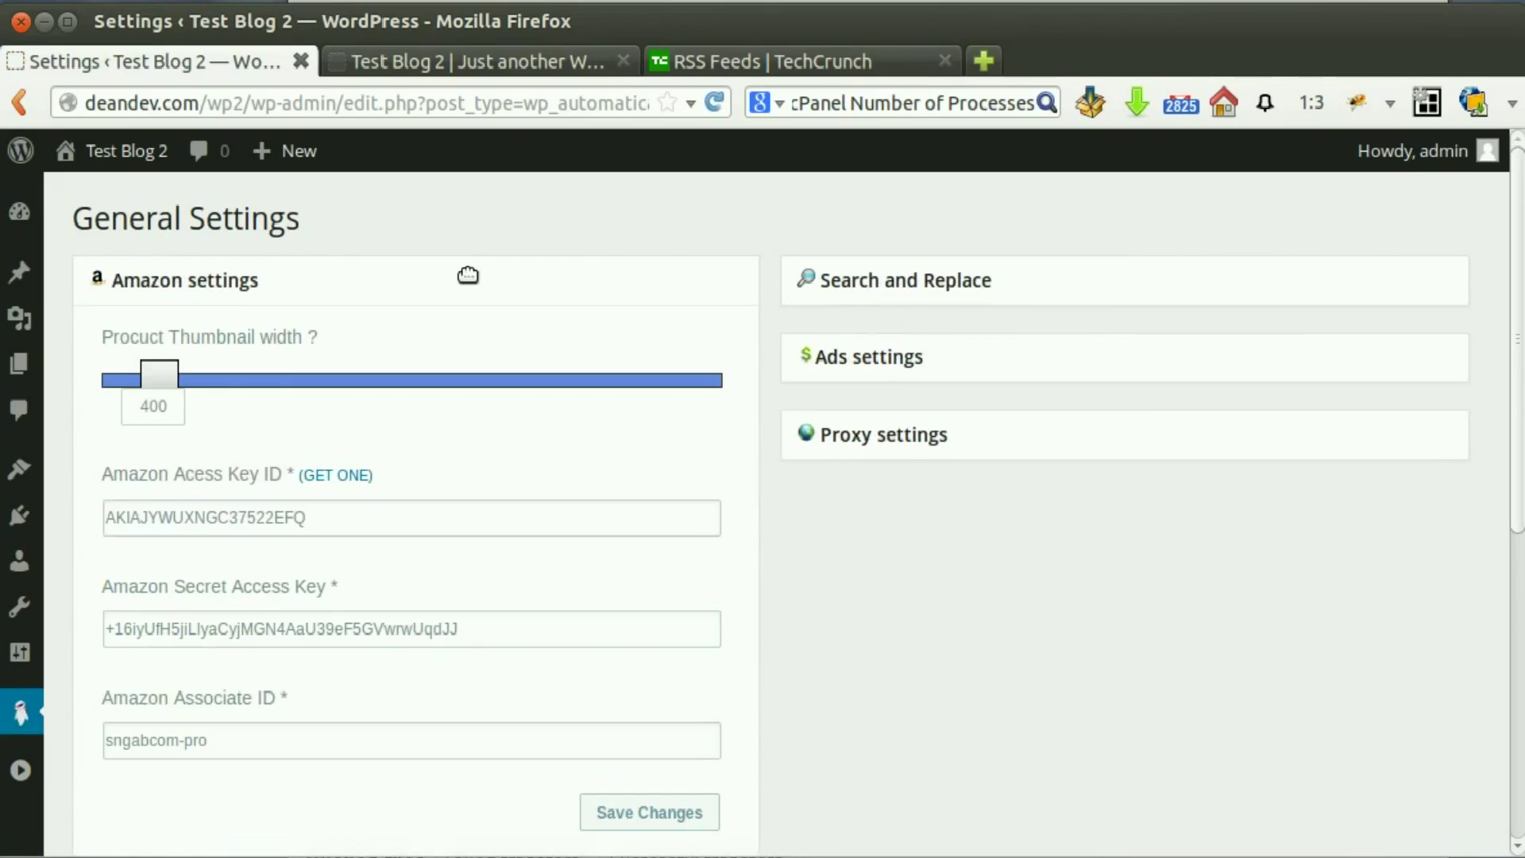
scroll(431, 263, down, 3)
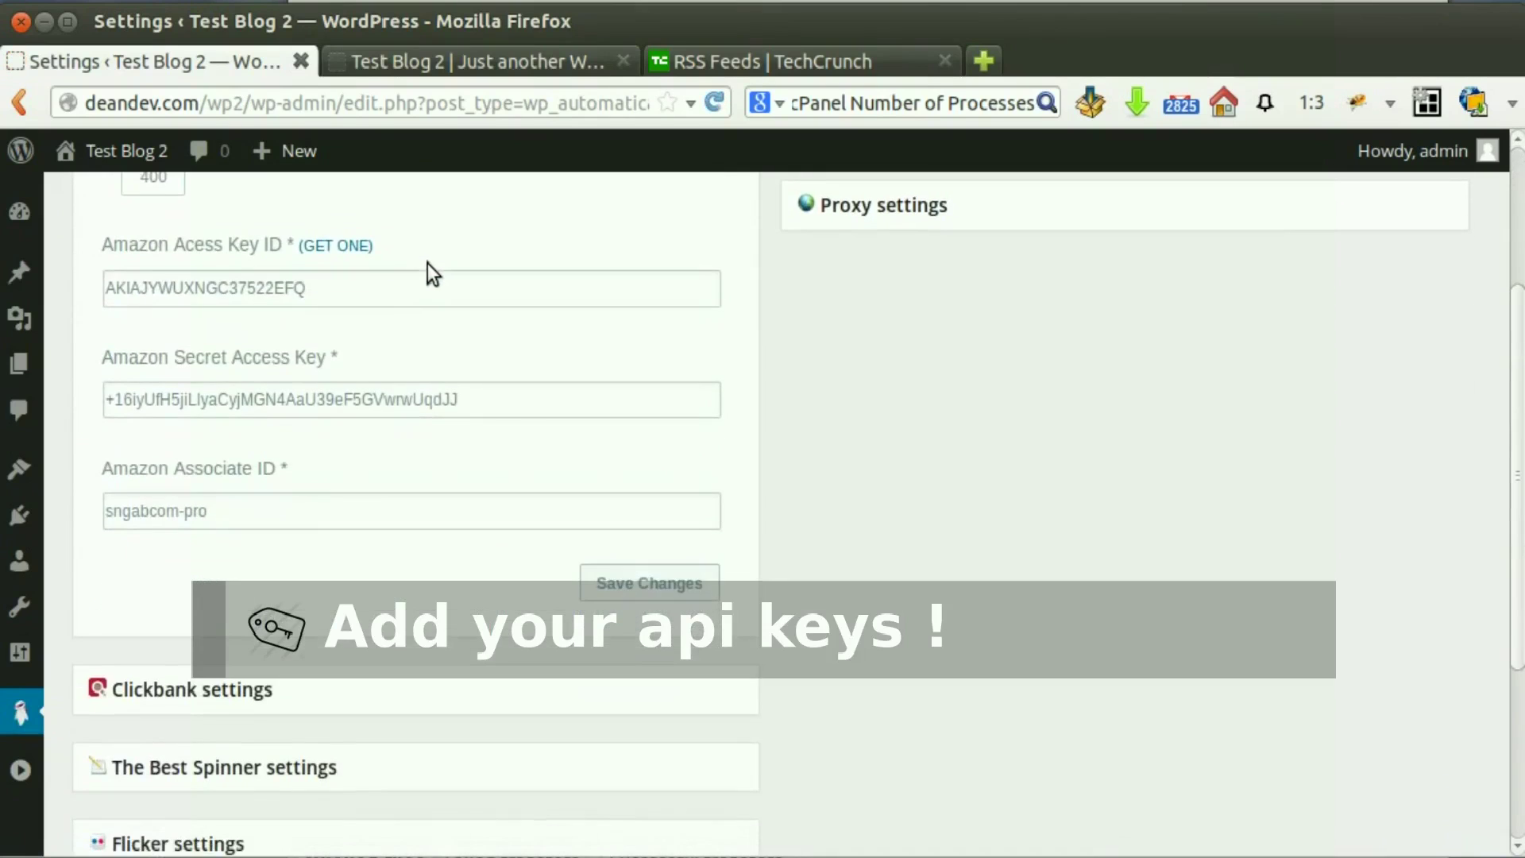
scroll(427, 263, up, 1)
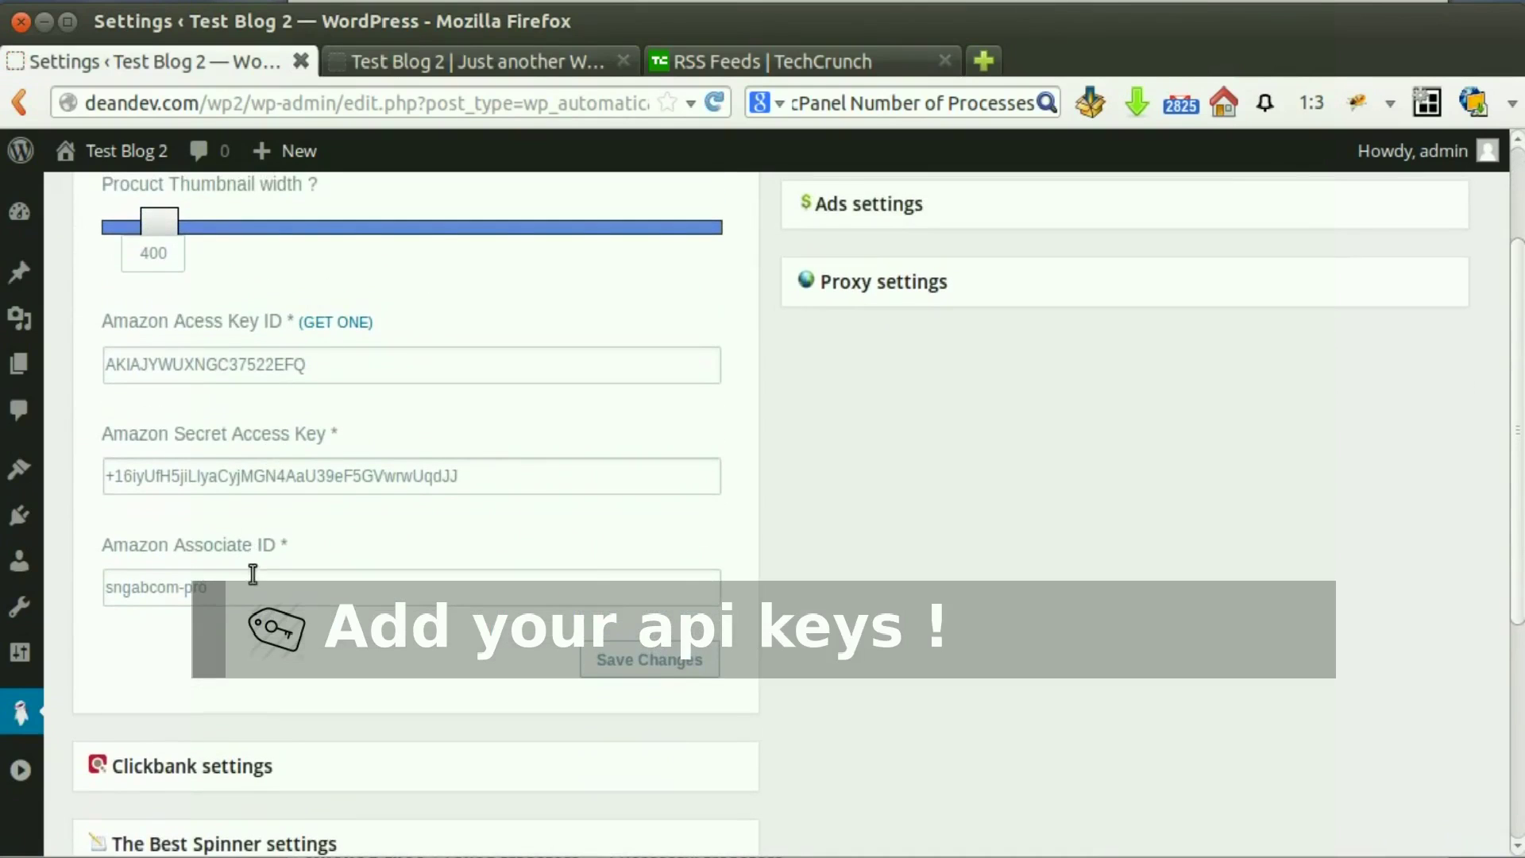
scroll(253, 574, up, 2)
click(364, 274)
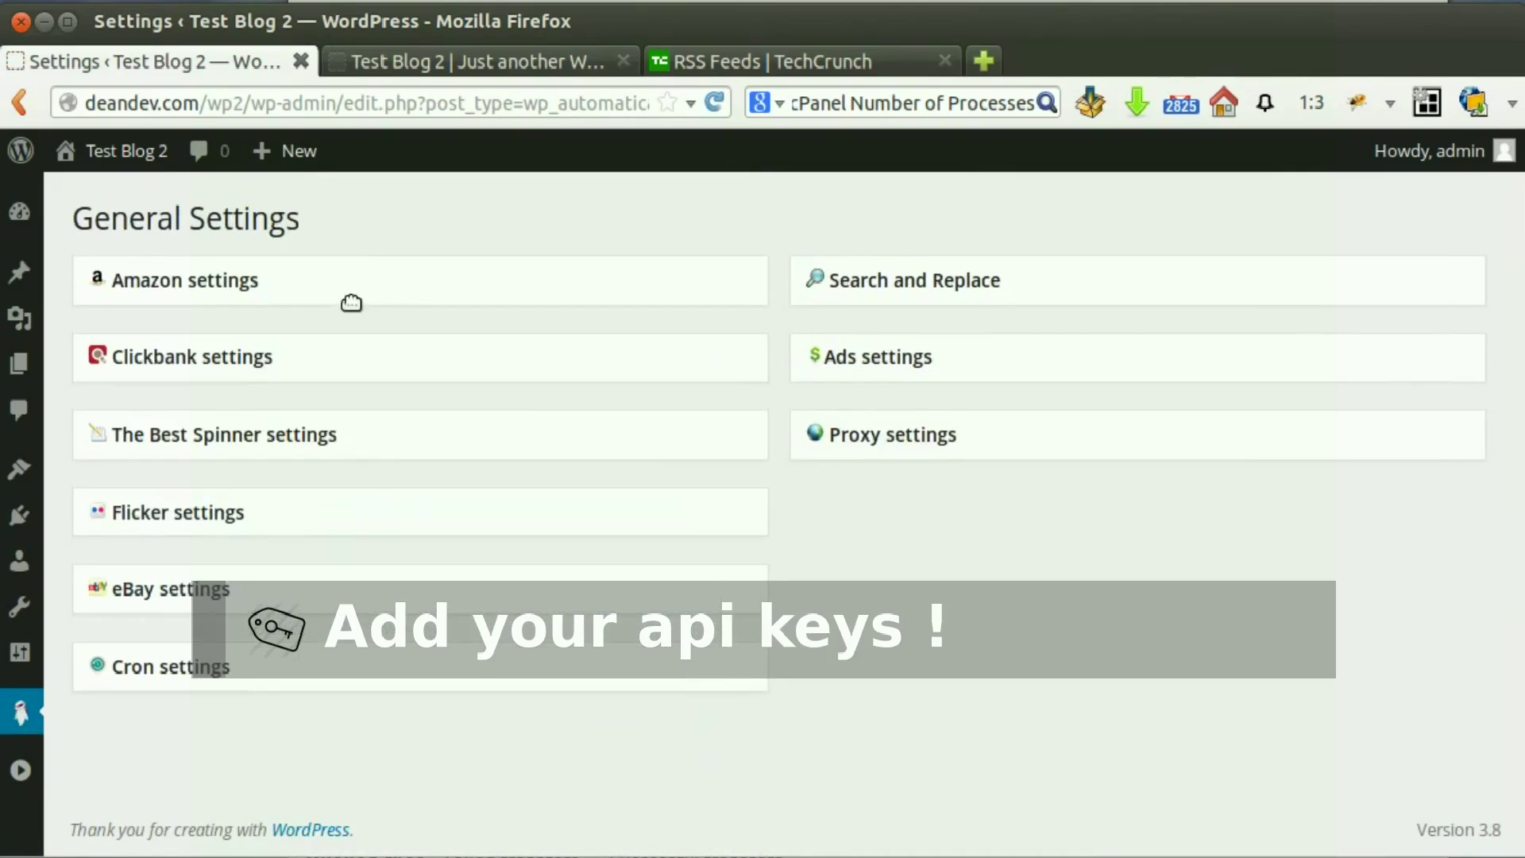
- Review the Clickbank login fields and the Flicker API key field, collapsing each section after viewing
click(363, 356)
scroll(342, 354, down, 1)
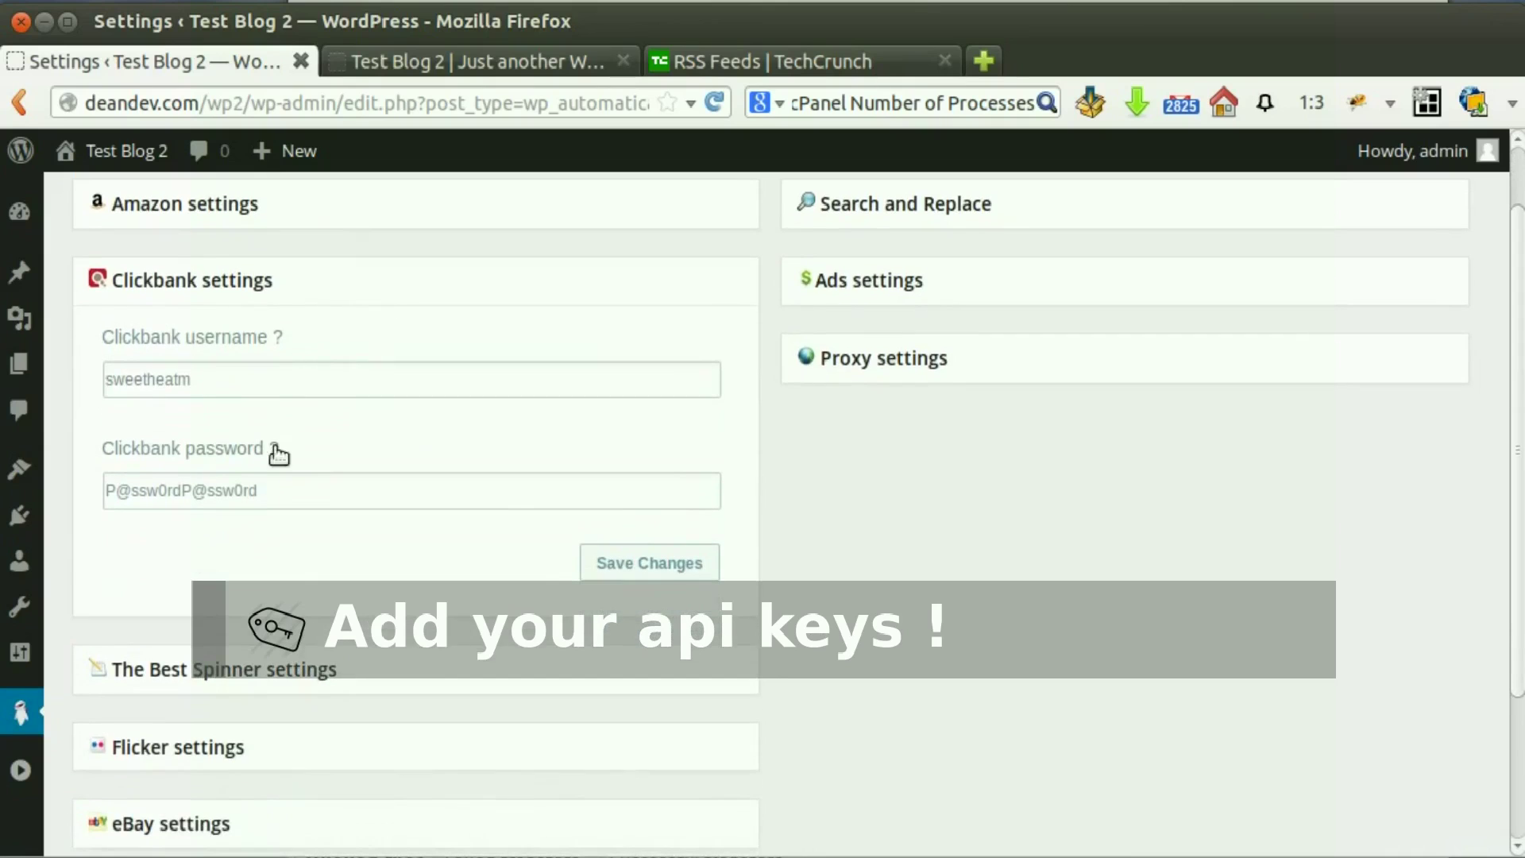
click(326, 276)
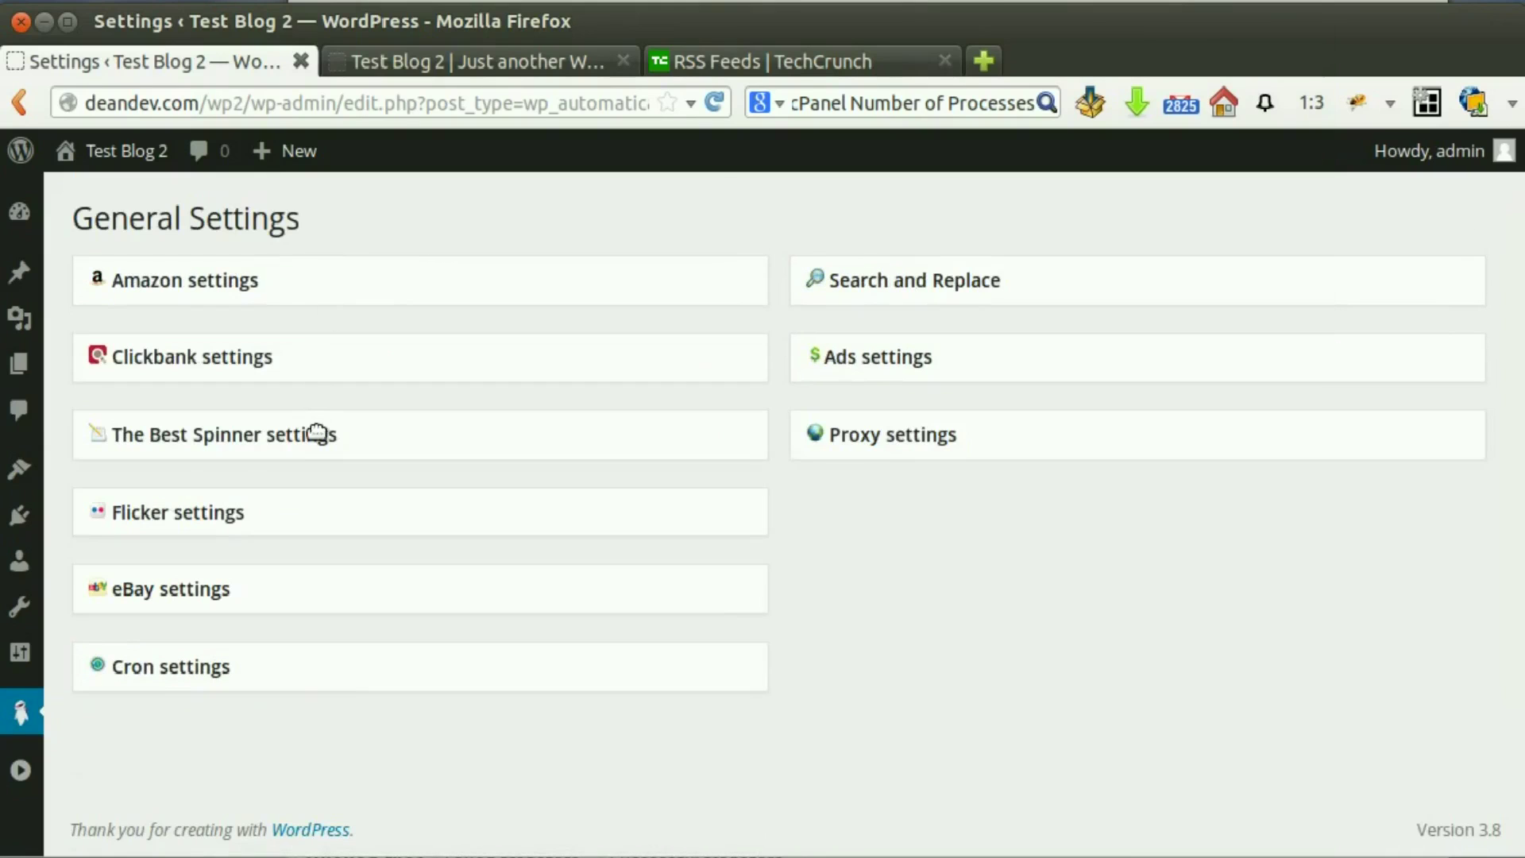
click(217, 523)
scroll(190, 498, down, 1)
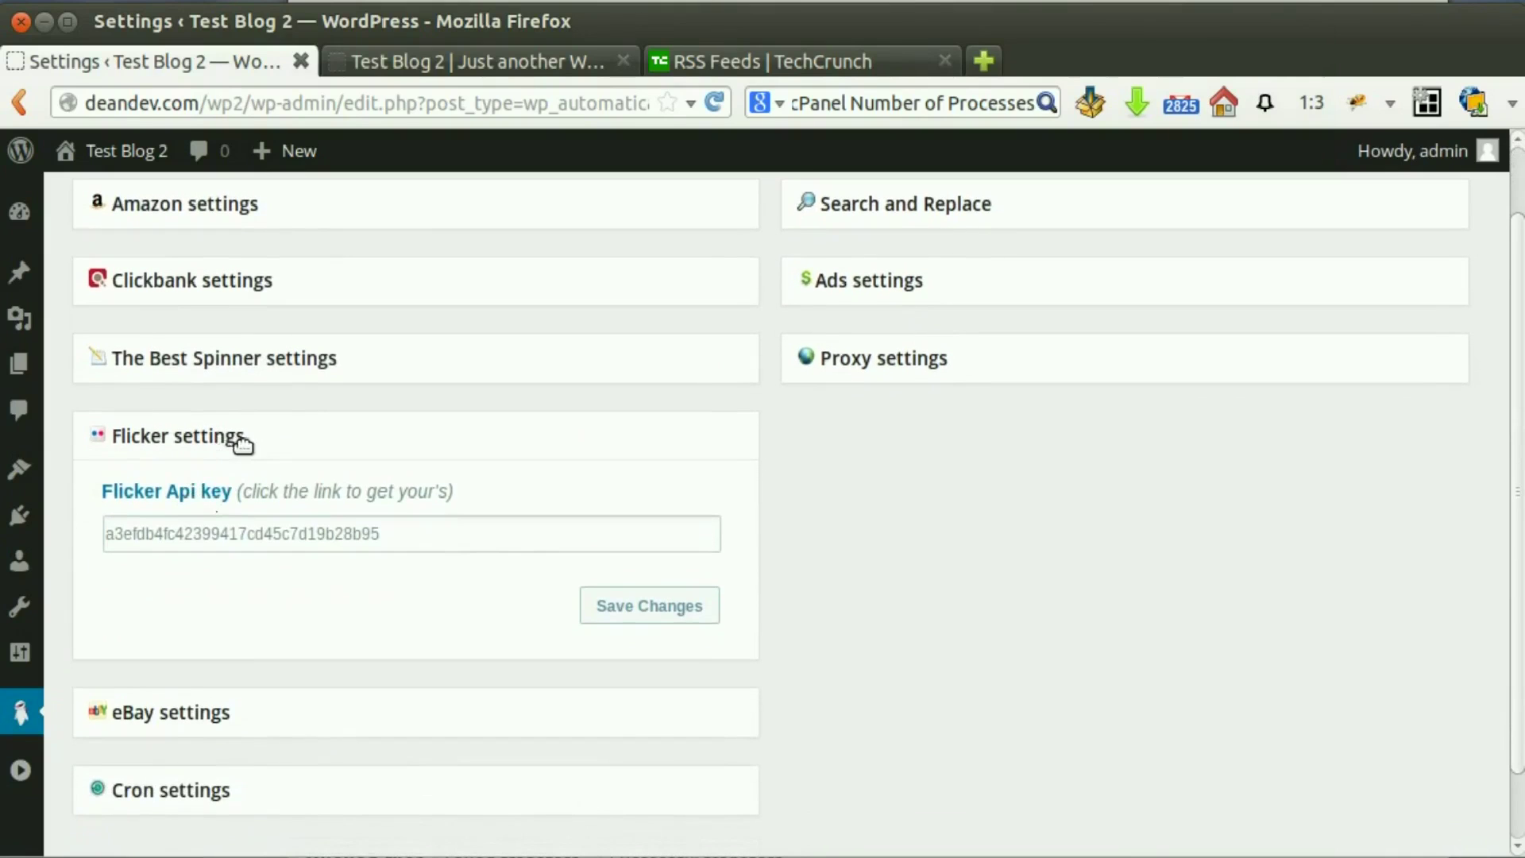
click(240, 441)
- Expand the eBay settings, look through them and collapse the section again
click(255, 600)
scroll(232, 509, down, 3)
click(252, 439)
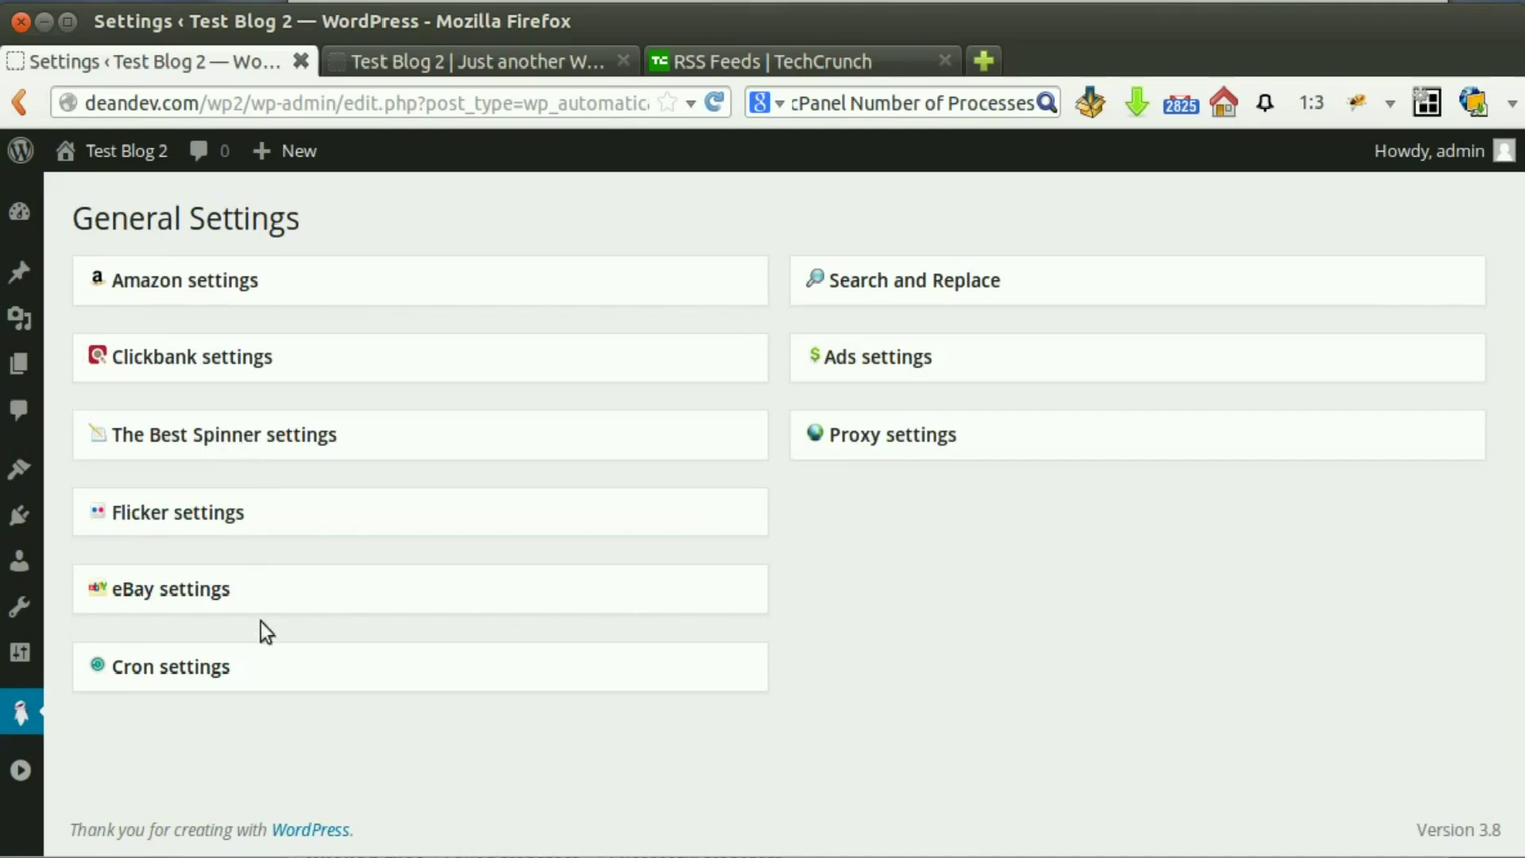
- Examine the Search and Replace settings for the word replacement format, then collapse the section
click(931, 286)
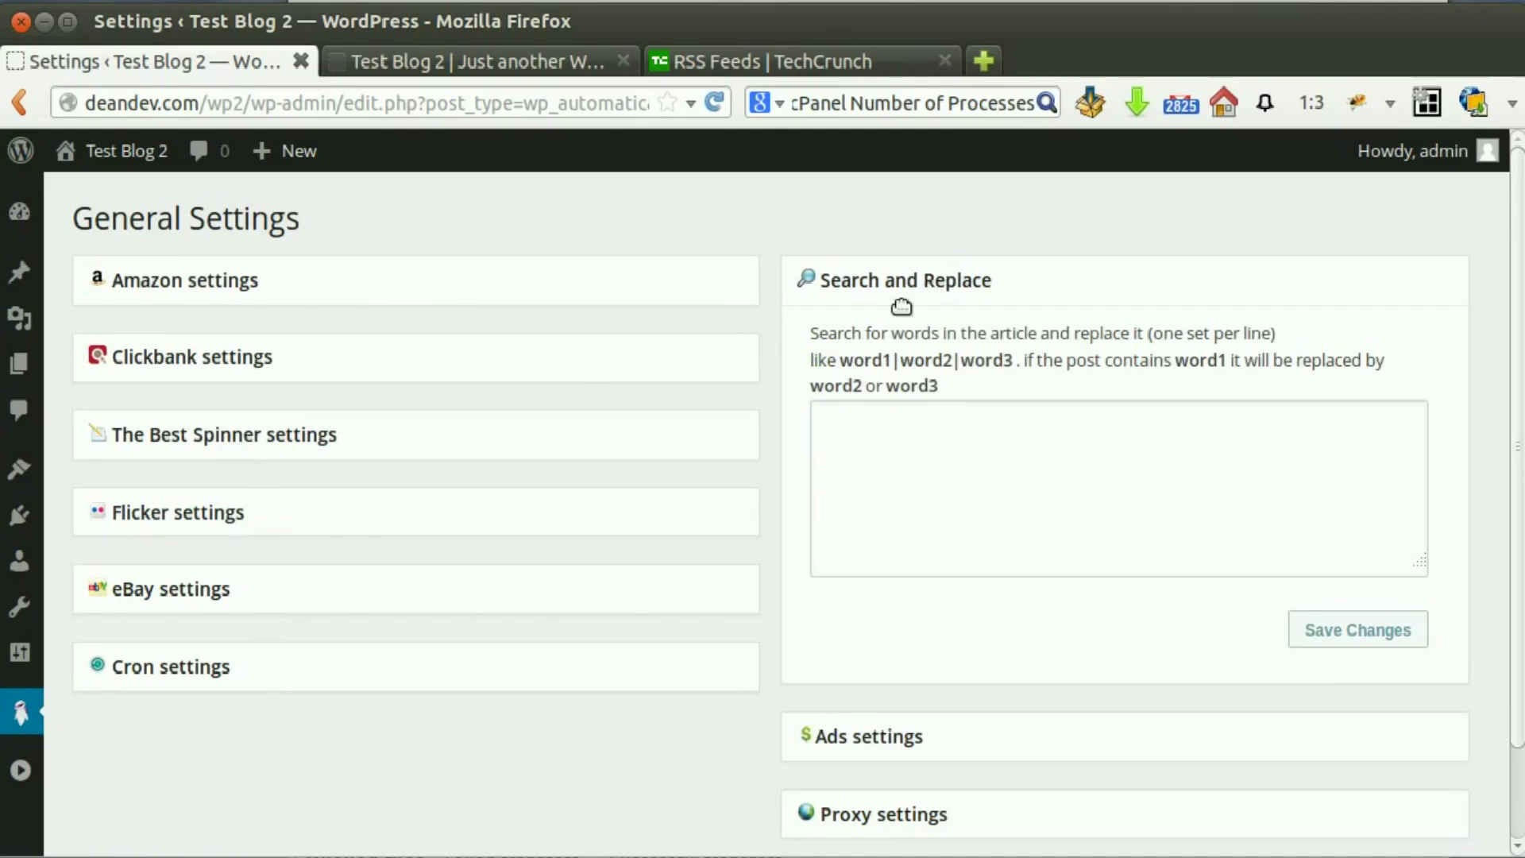
scroll(924, 322, down, 2)
scroll(891, 332, up, 2)
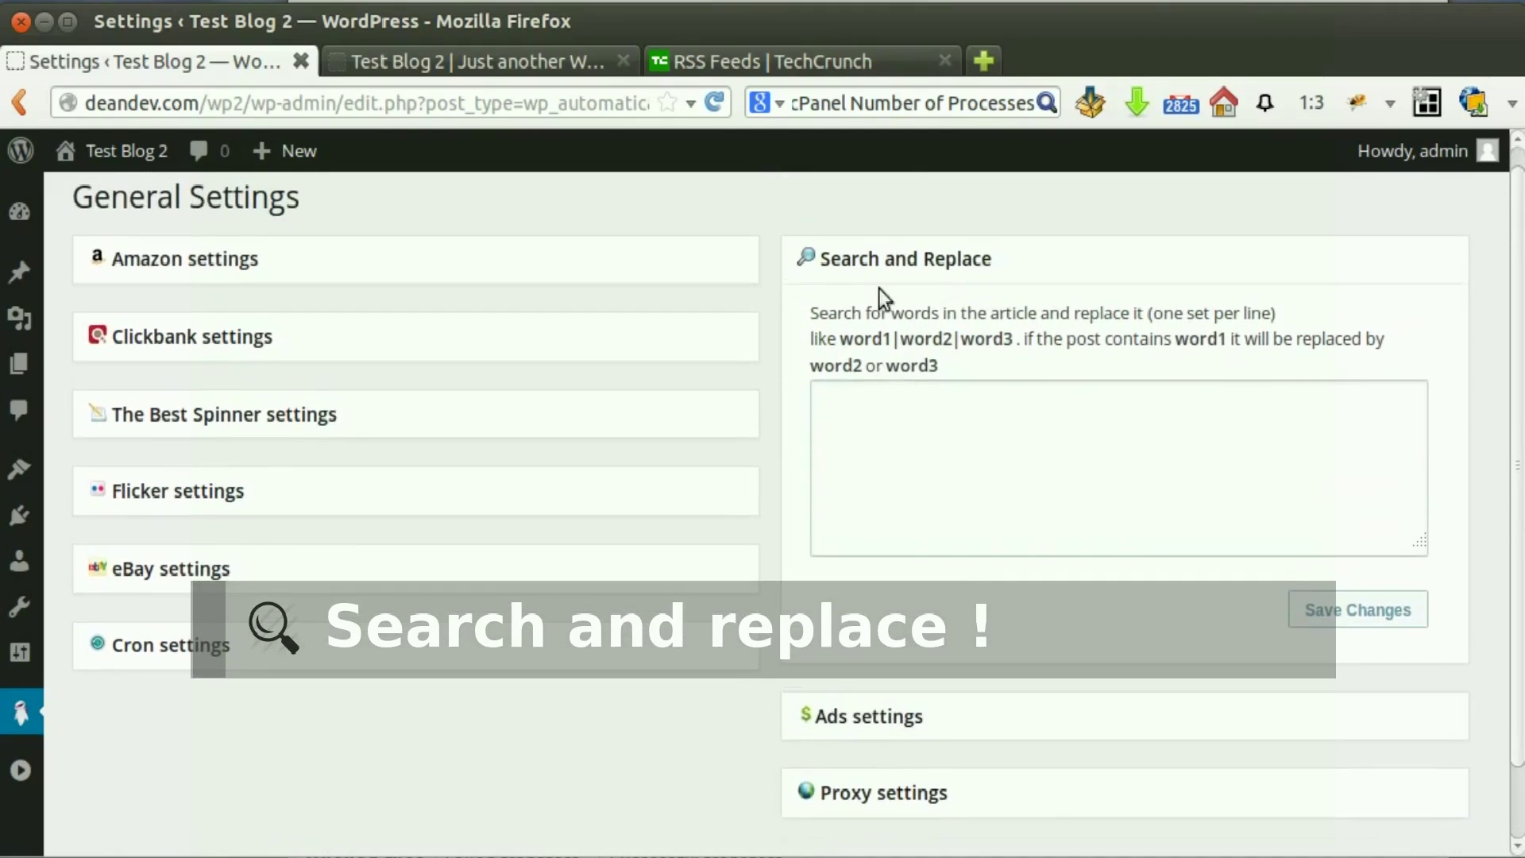
click(939, 274)
- Examine the top and bottom ad code fields in the Ads settings, then collapse the section
click(905, 358)
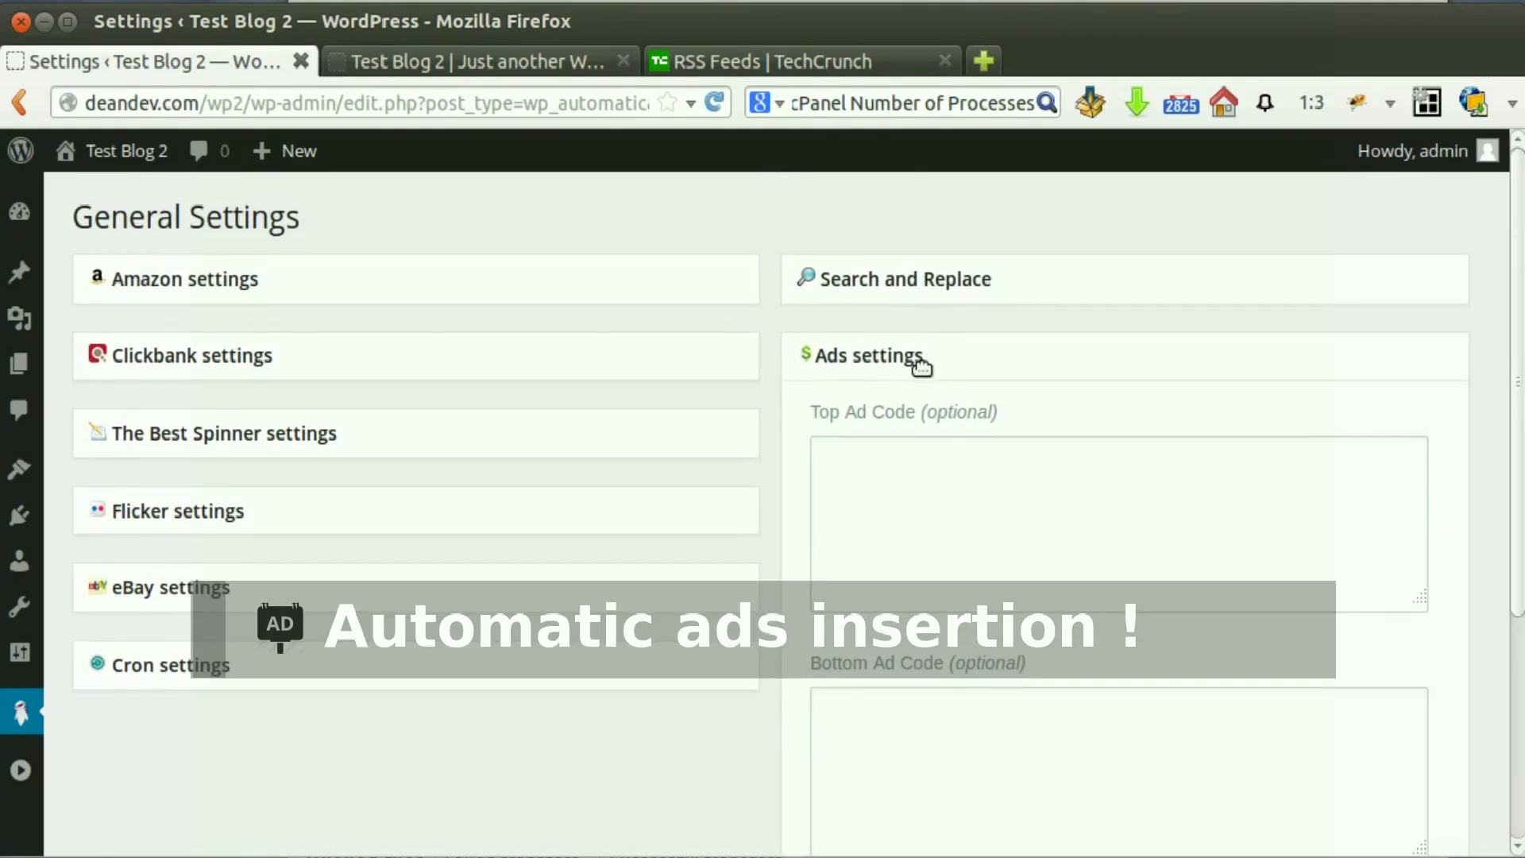
scroll(910, 360, down, 4)
scroll(957, 299, up, 2)
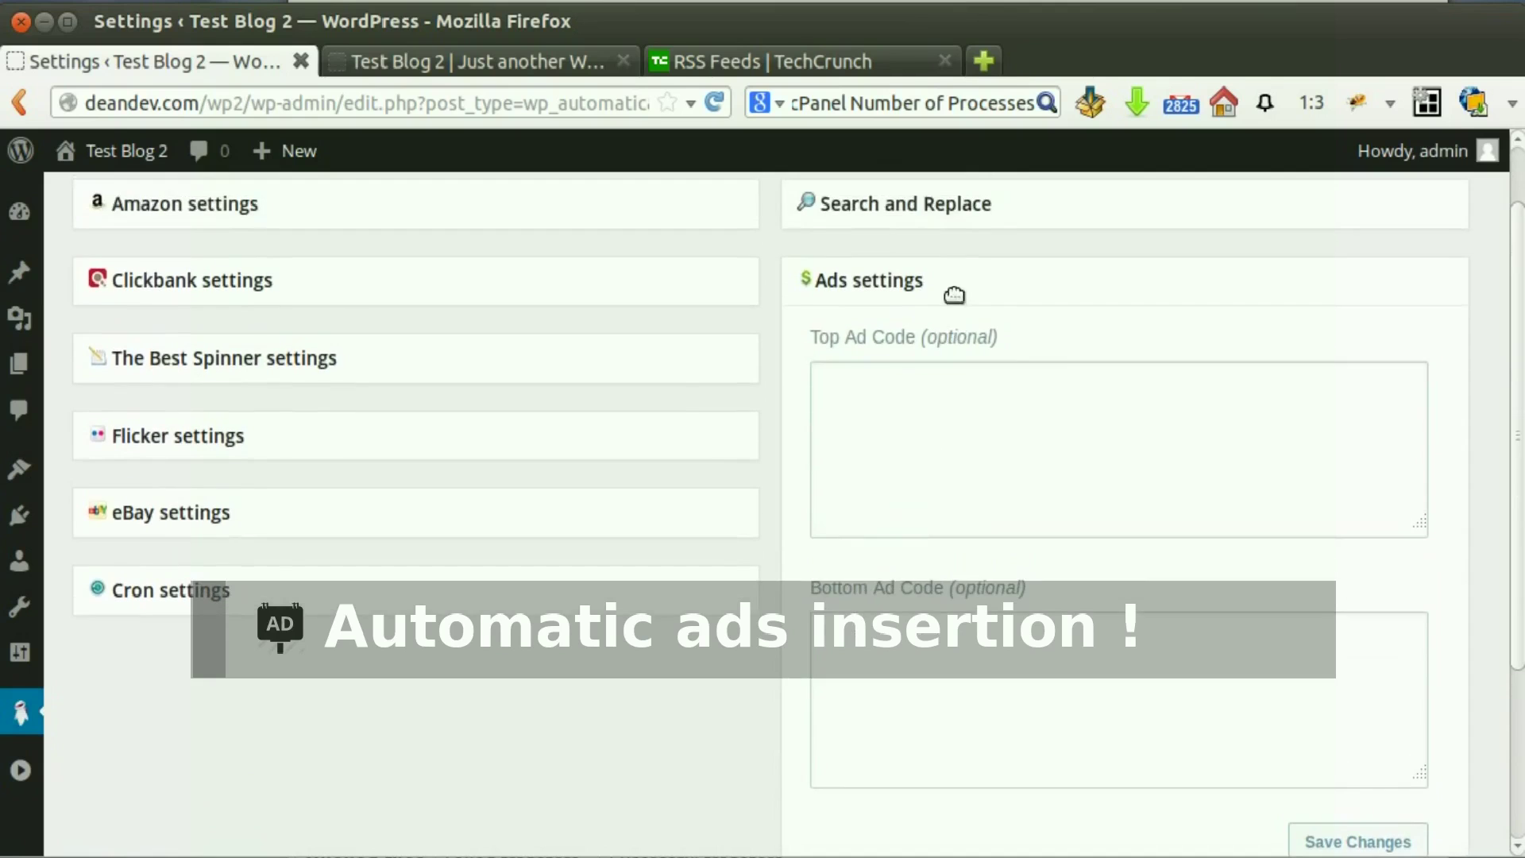
click(953, 298)
- Examine the optional proxy list field in the Proxy settings and collapse the section
click(951, 433)
scroll(913, 443, down, 1)
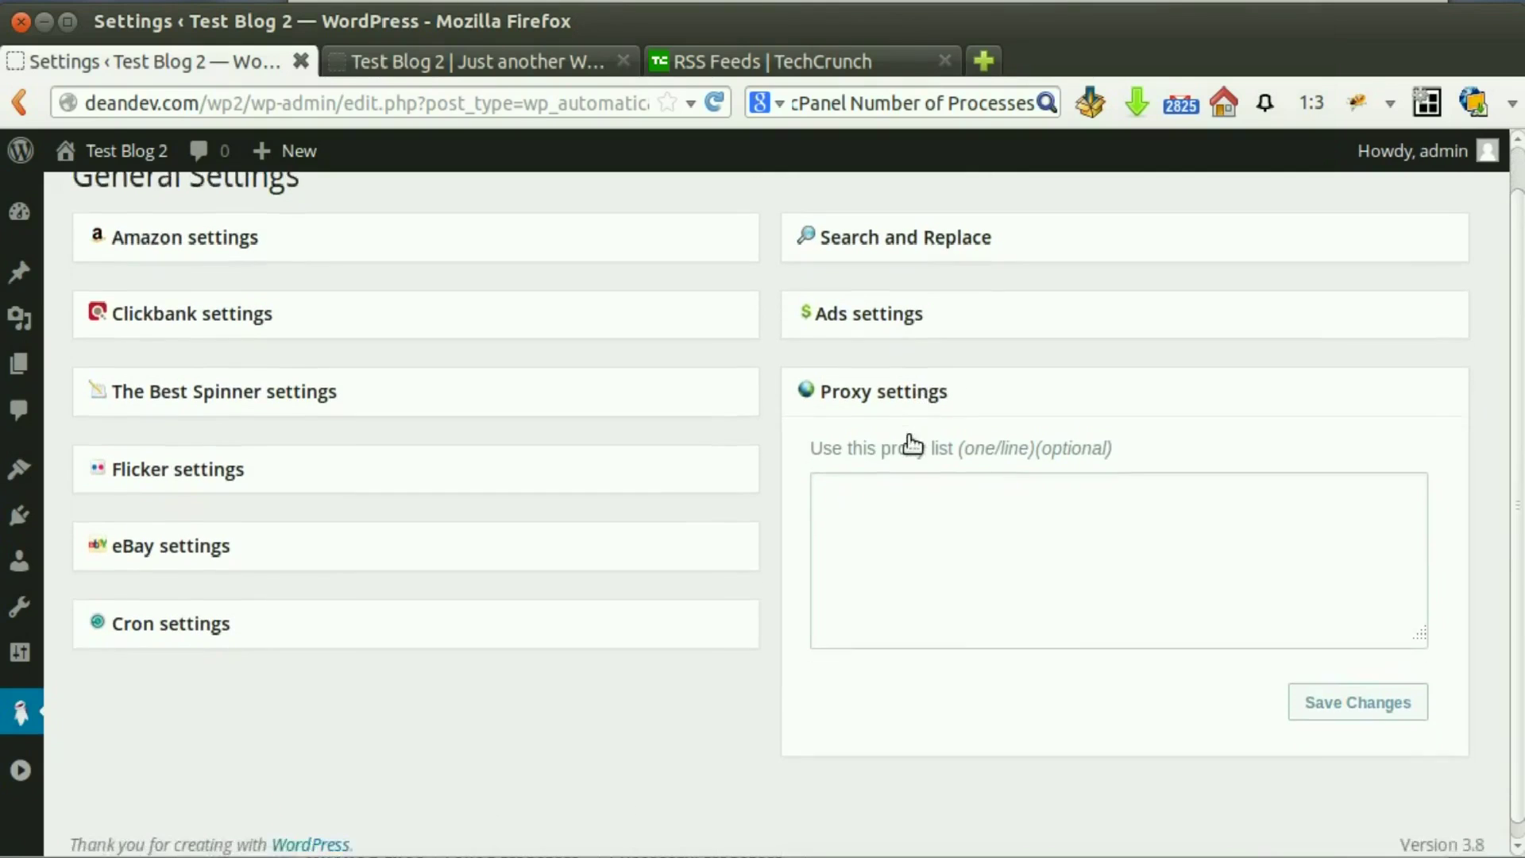
click(965, 389)
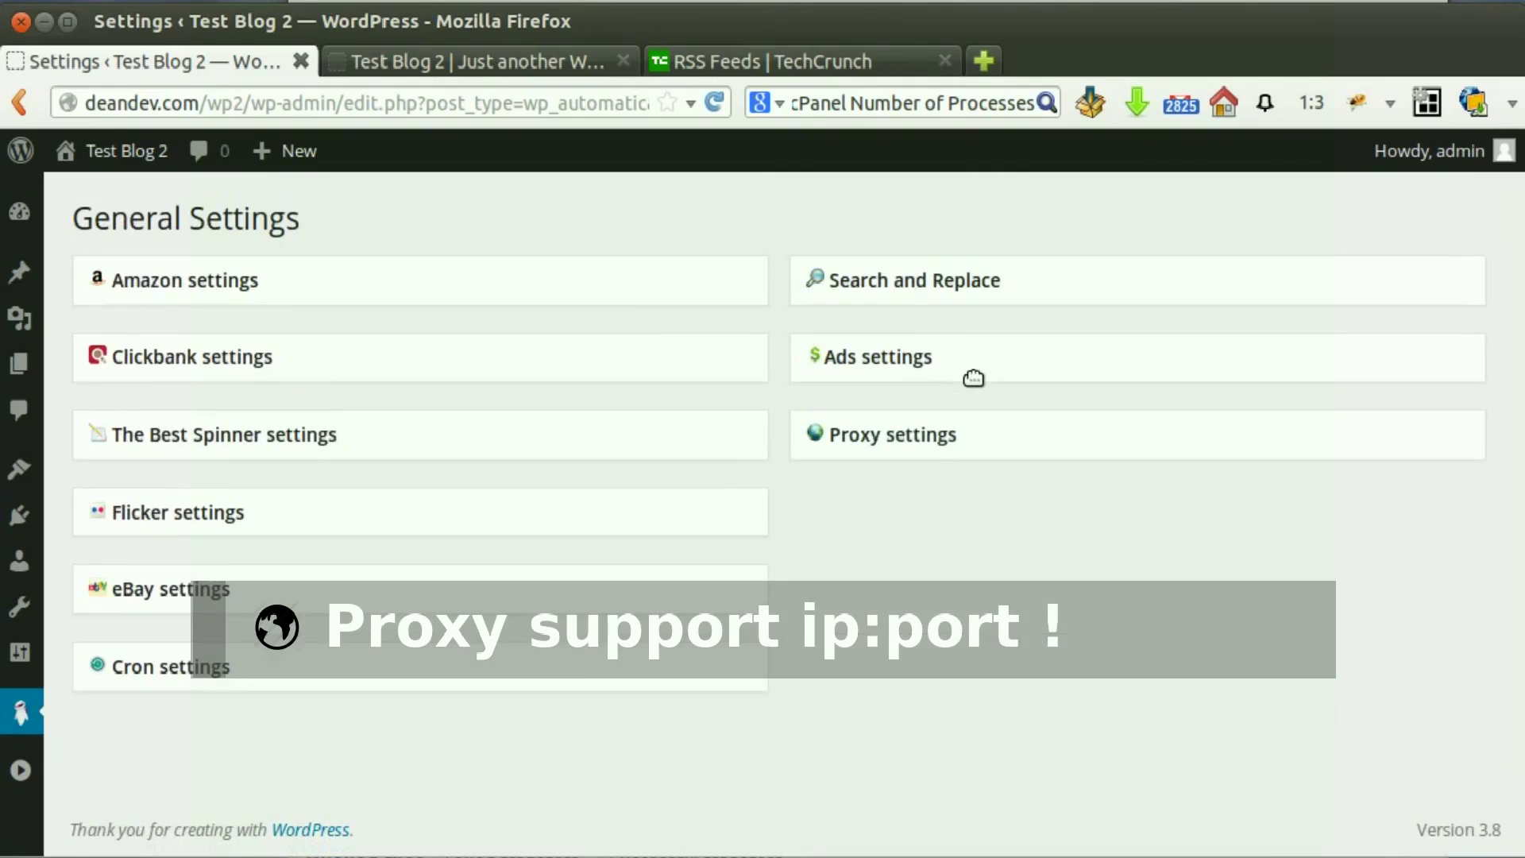
- Expand the Cron settings and review the cron commands and the built-in cron option
click(183, 672)
scroll(161, 628, down, 4)
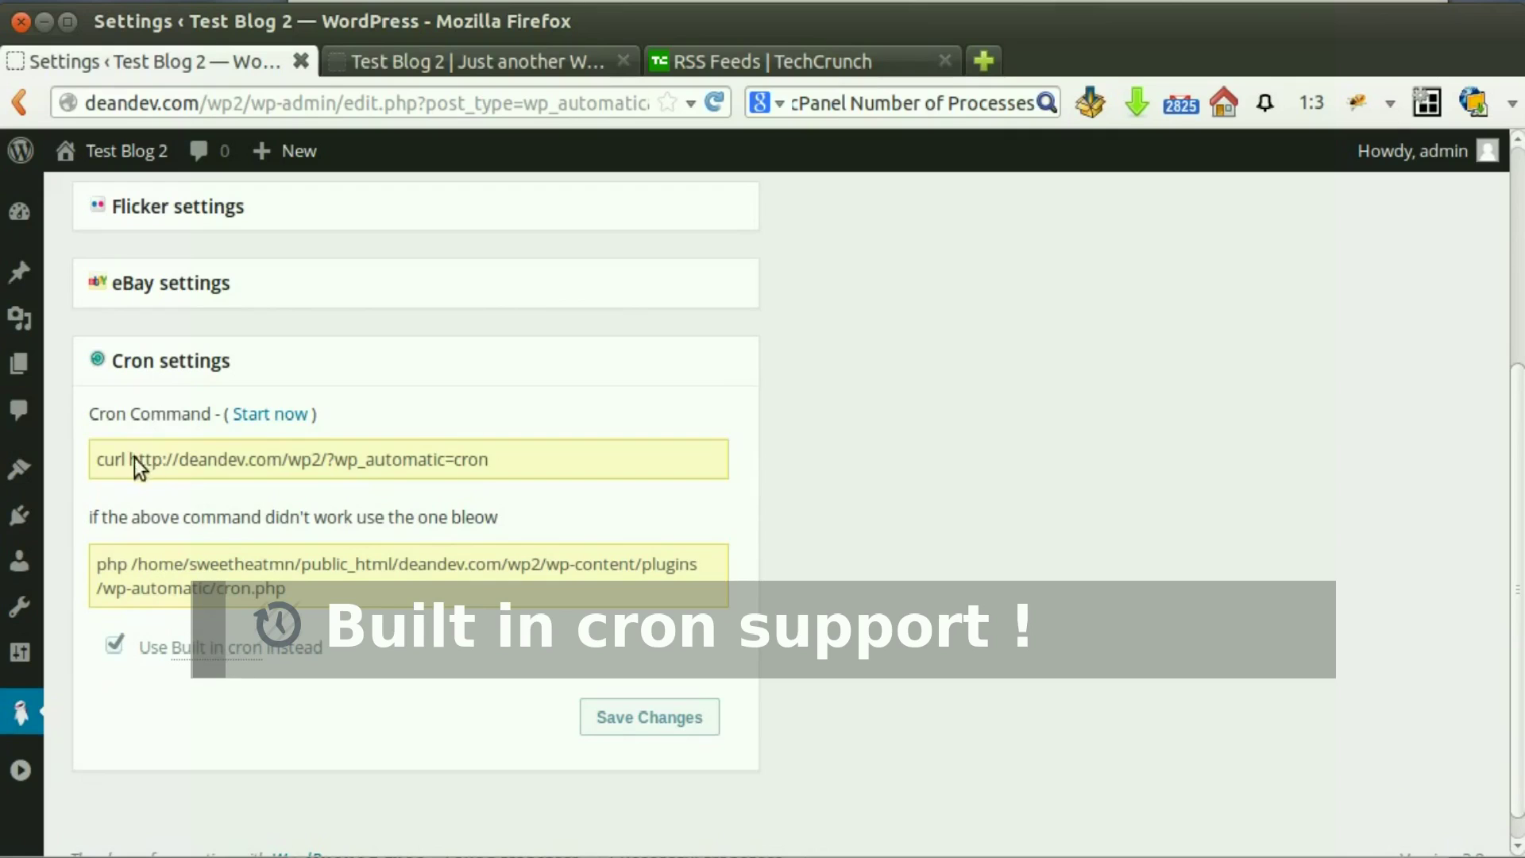
scroll(678, 481, up, 4)
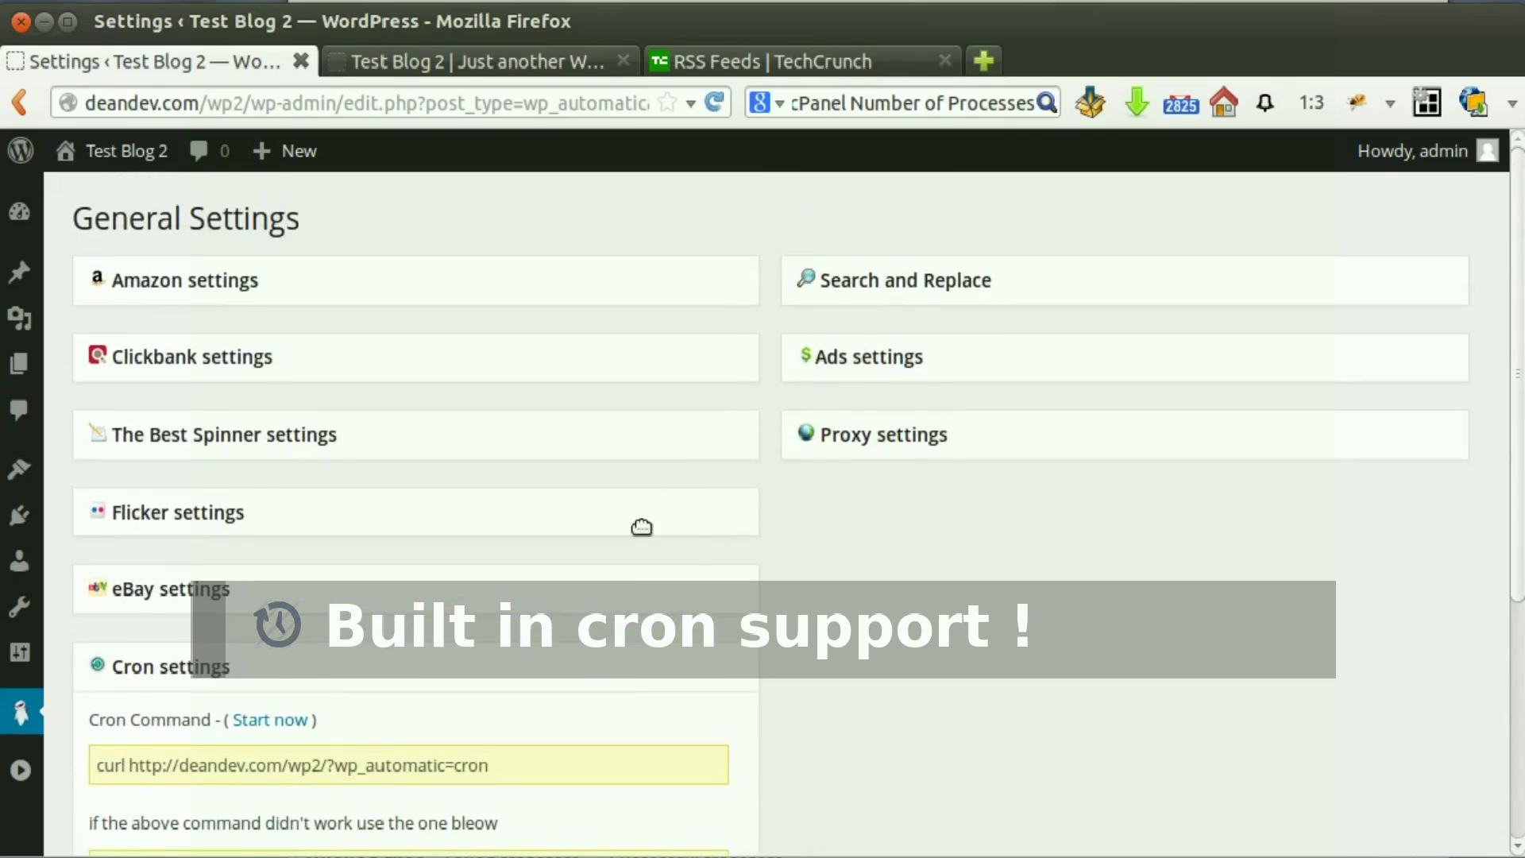
- Collapse the Cron settings, and open the WP Automatic campaigns list to review the existing campaigns with their types, keywords and post limits
click(489, 666)
mouse_move(45, 709)
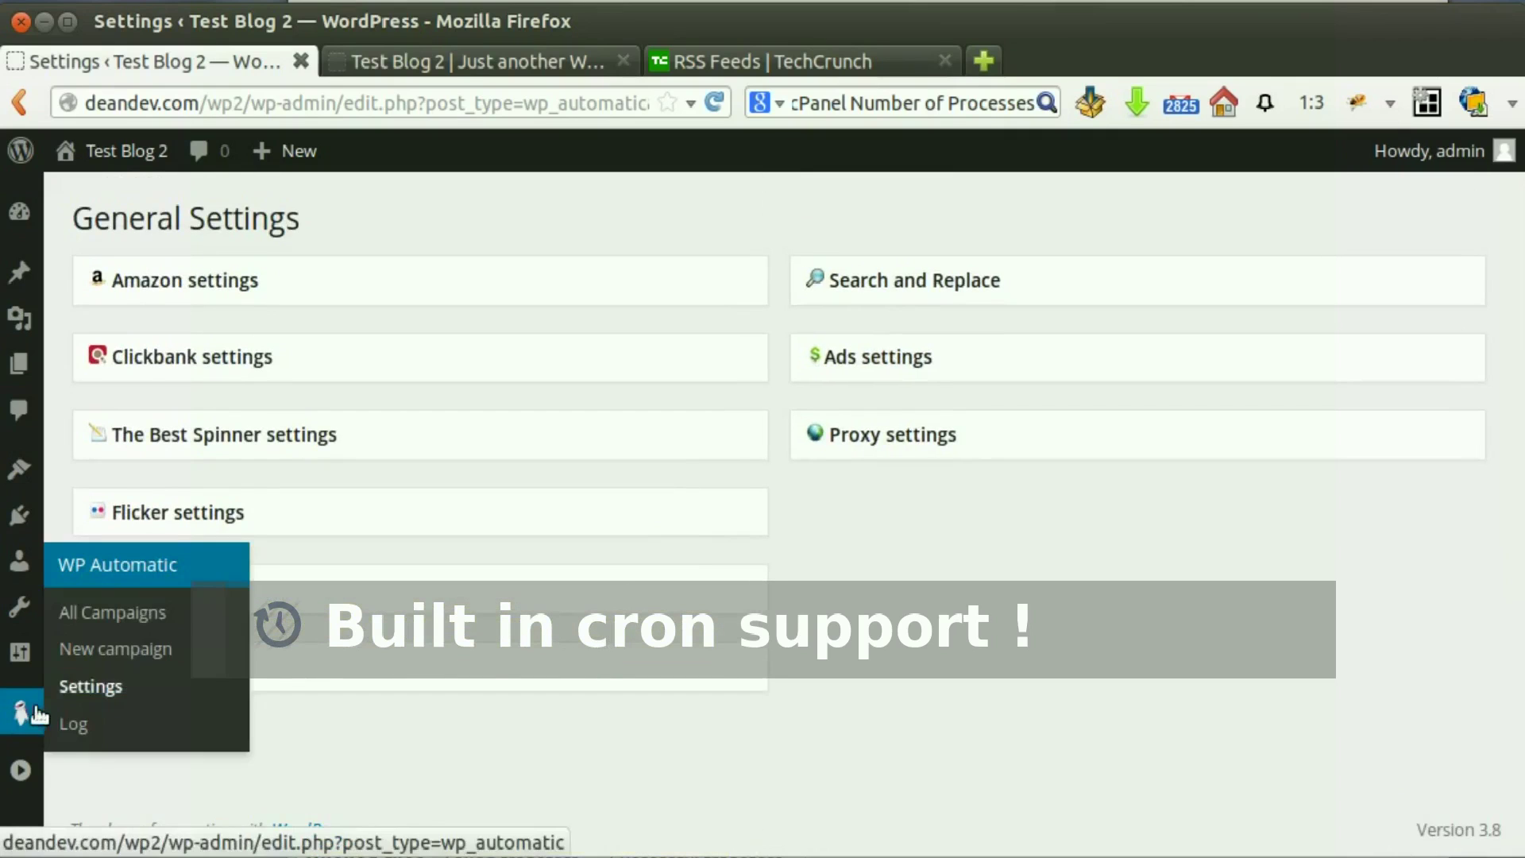
click(141, 577)
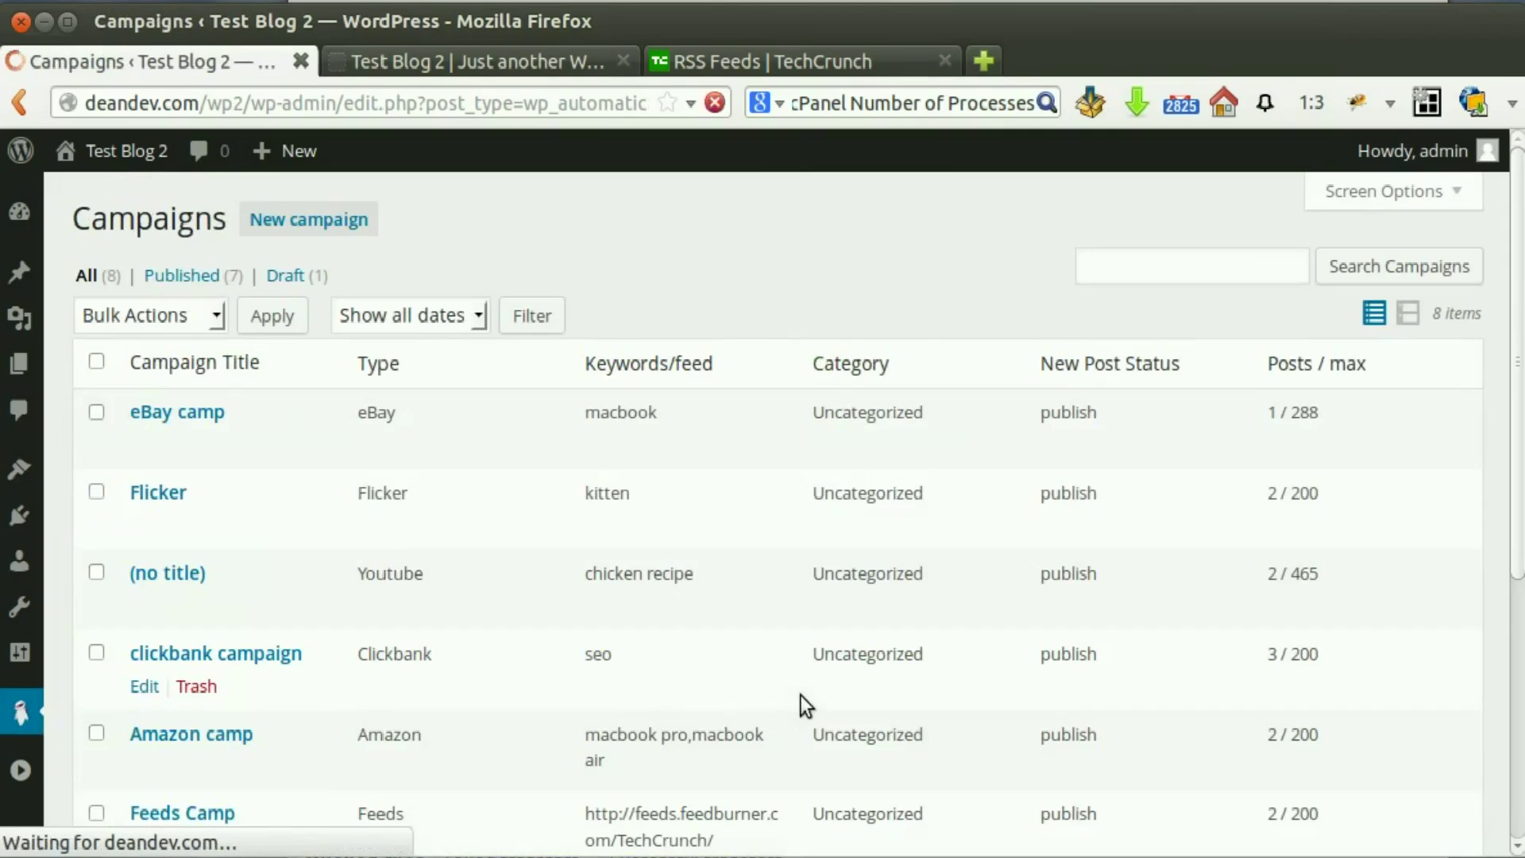
scroll(756, 467, down, 3)
scroll(759, 458, up, 3)
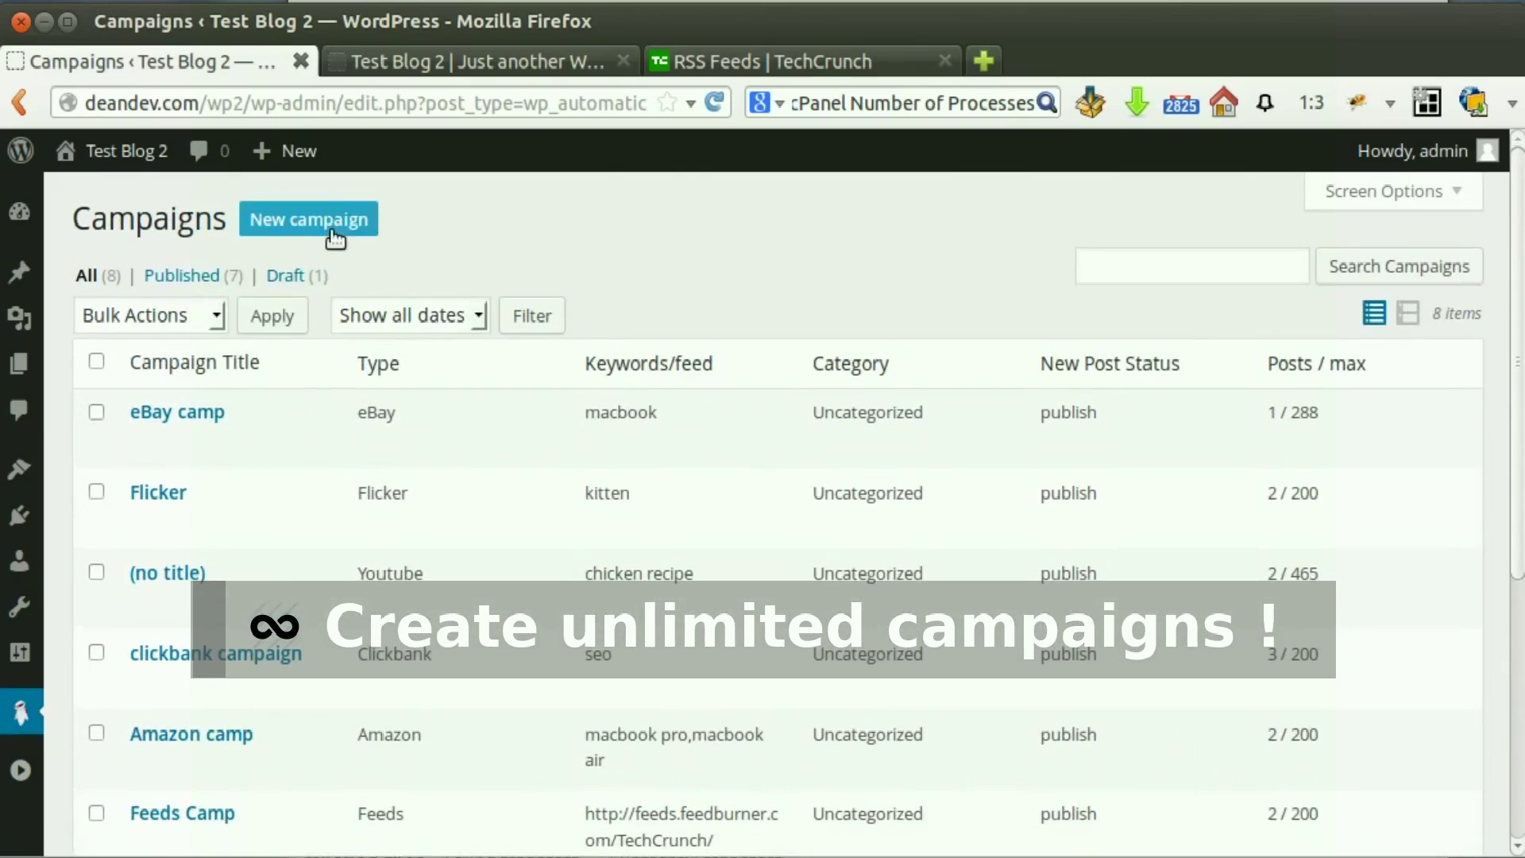
scroll(386, 485, down, 1)
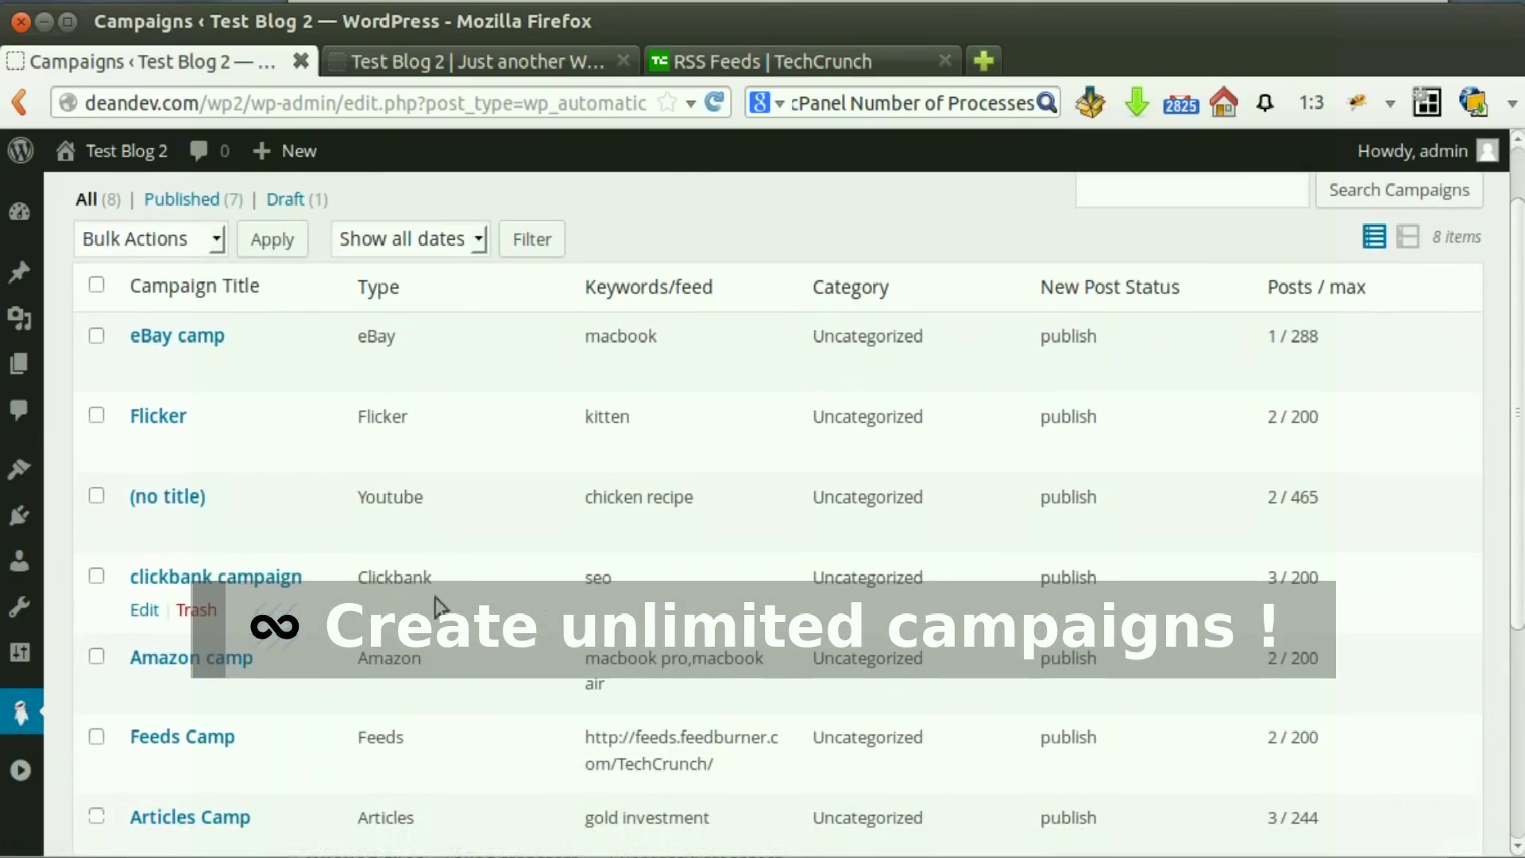
scroll(596, 580, up, 1)
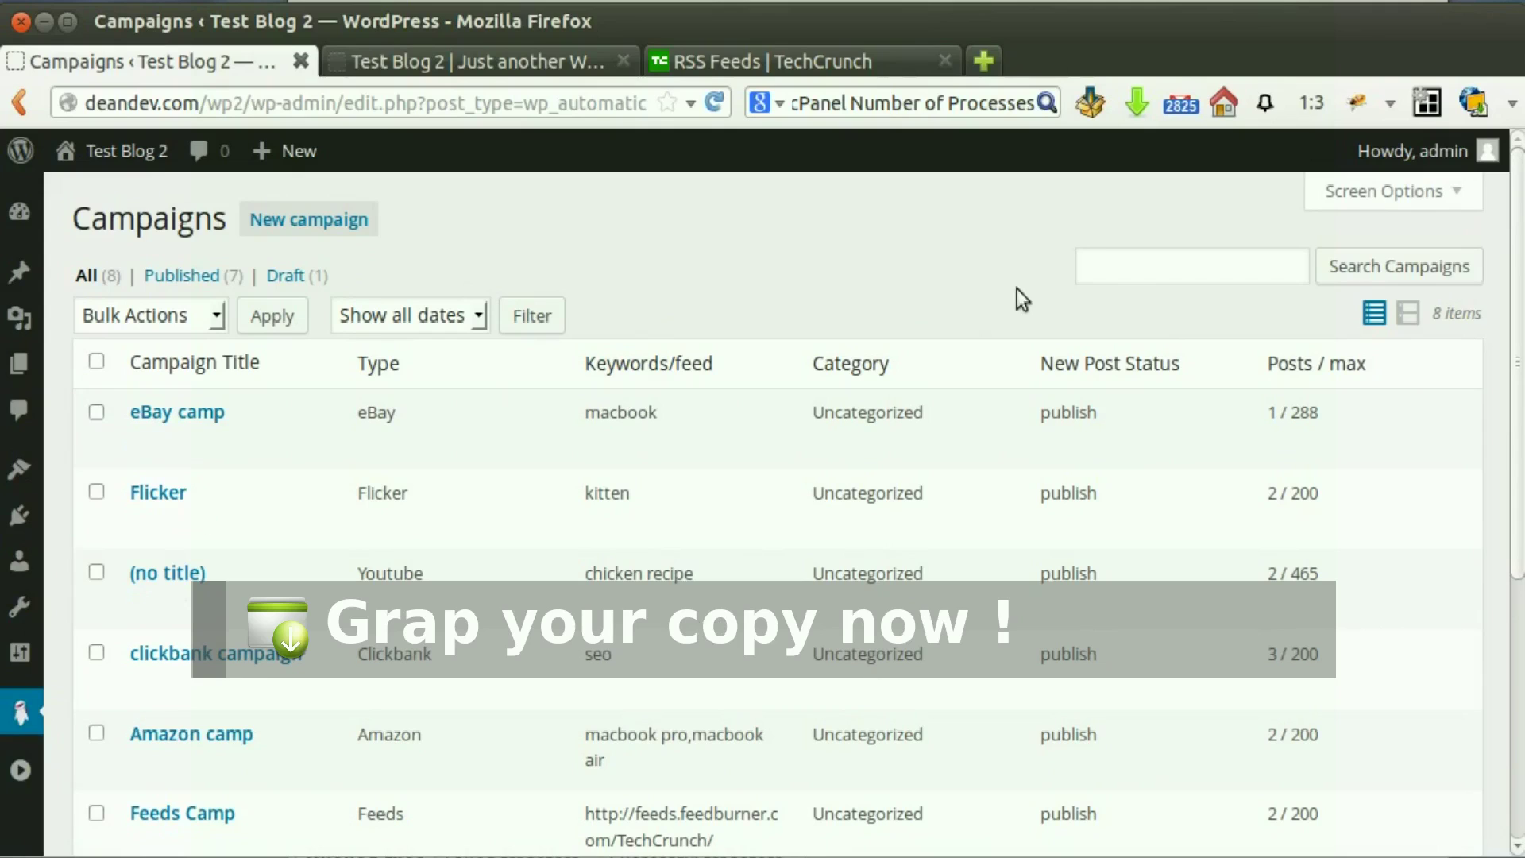
click(1179, 2)
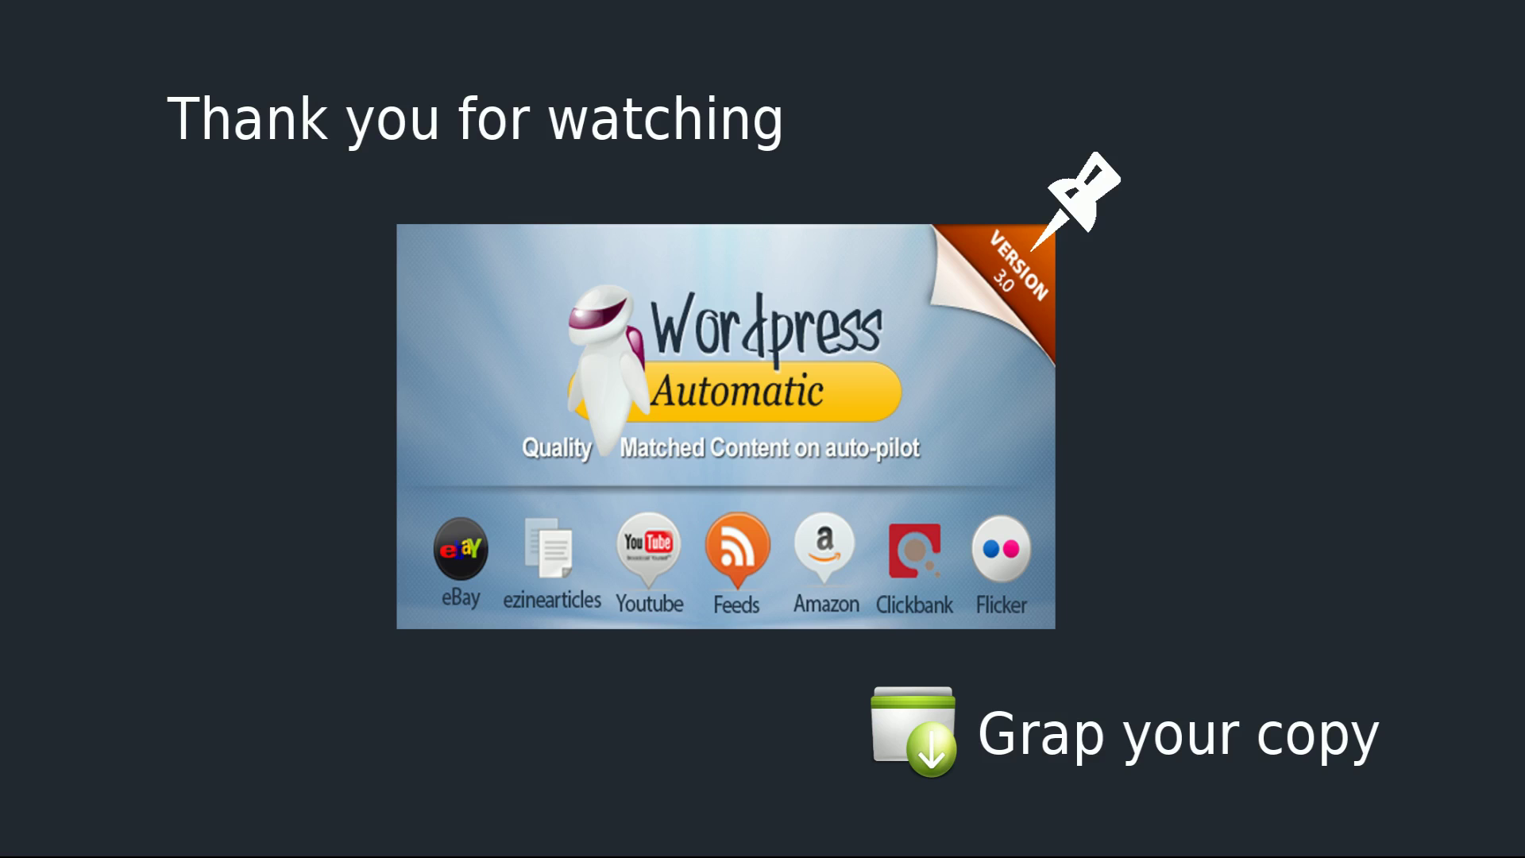